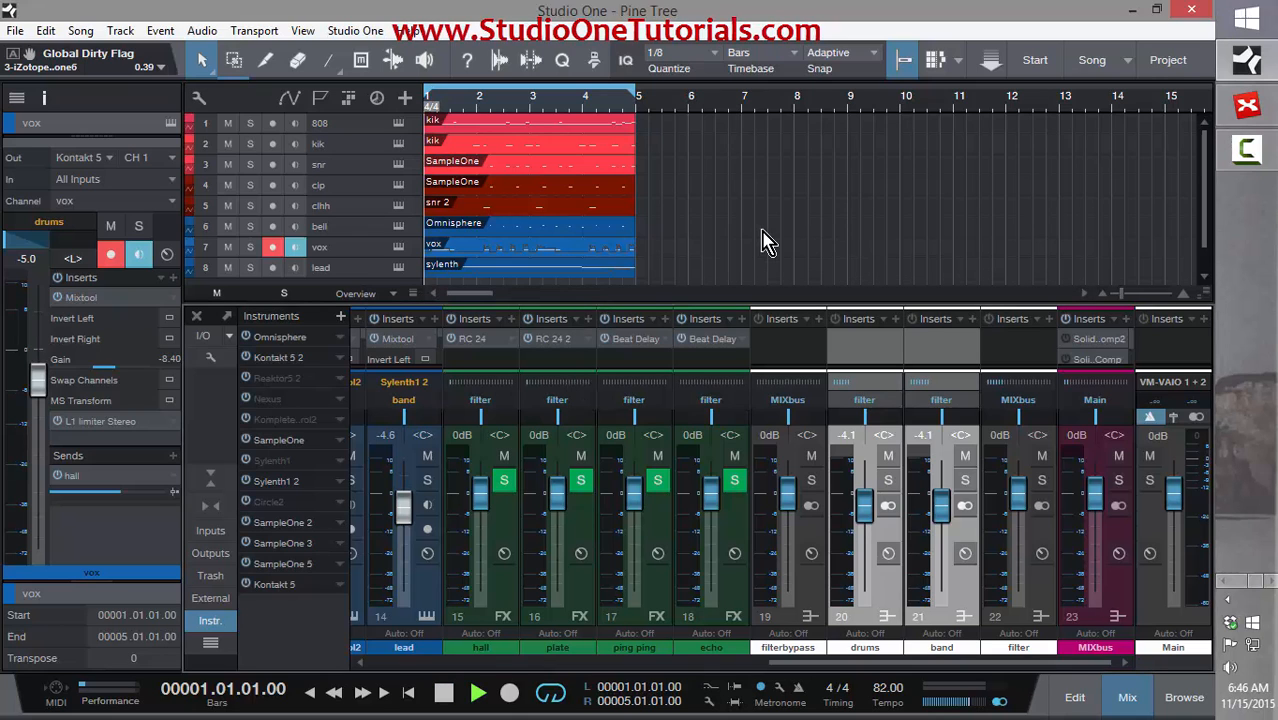
- Play the full four-bar loop with all tracks, and stop playback
{"action": "key", "text": "space"}
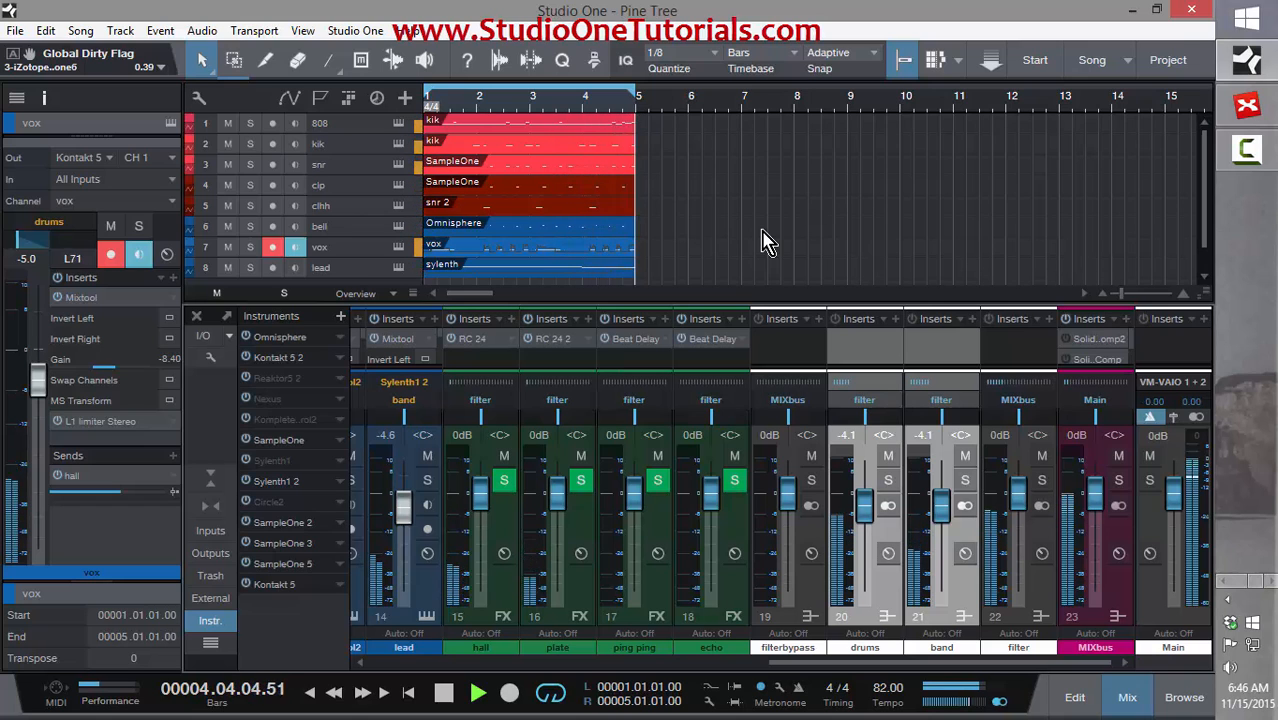
{"action": "key", "text": "space"}
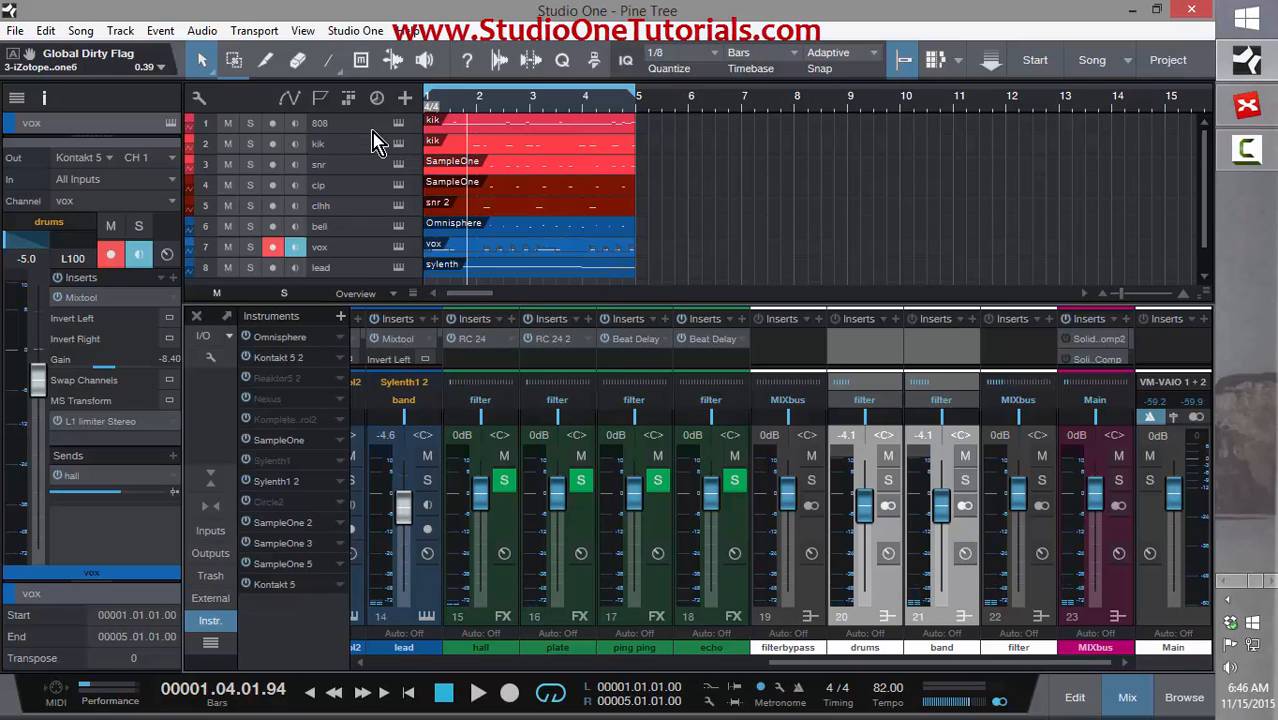
- Enlarge the 808 track in the arrangement, and open its notes and its Kontakt instrument
{"action": "left_click_drag", "start_coordinate": [372, 133], "coordinate": [372, 200]}
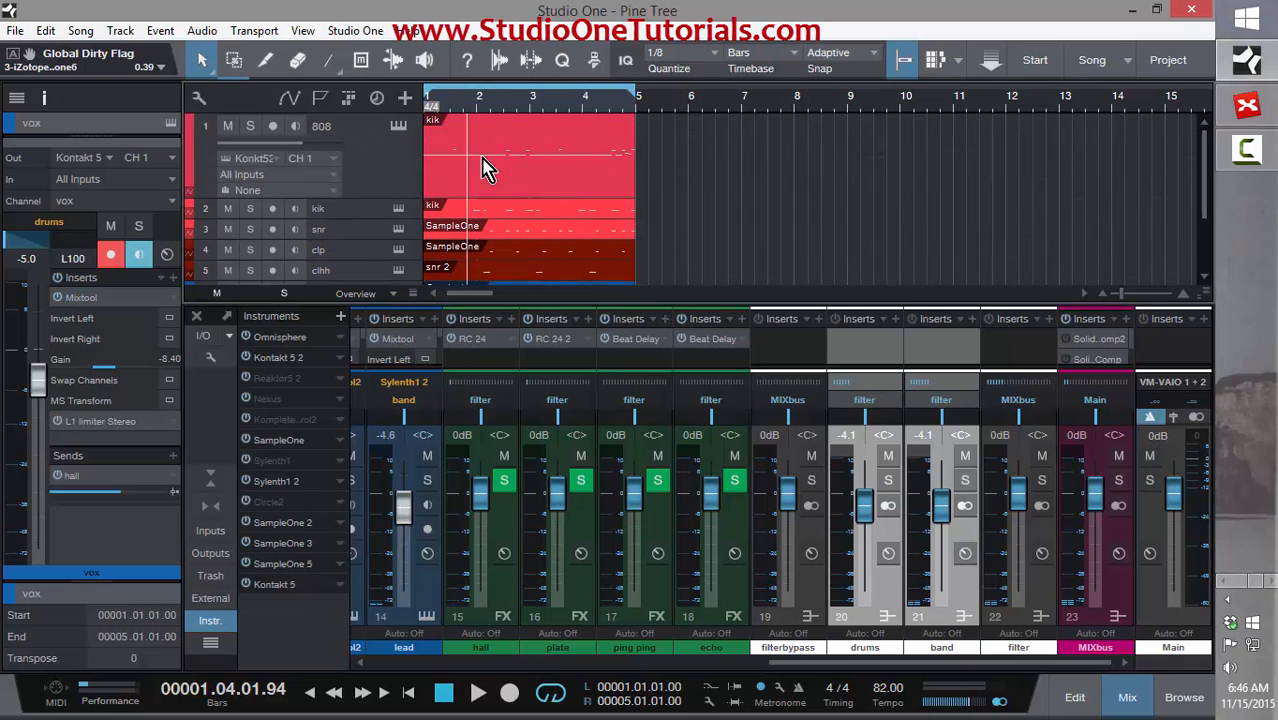
{"action": "double_click", "coordinate": [583, 150]}
{"action": "left_click", "coordinate": [399, 130]}
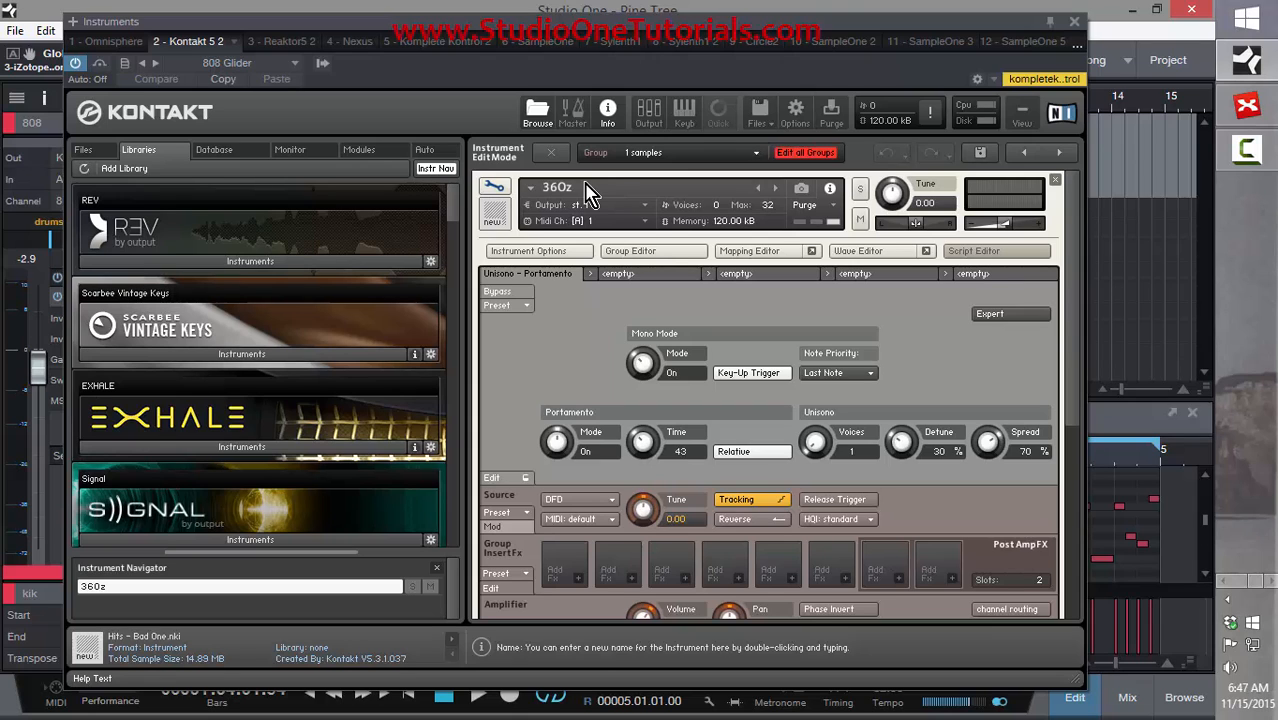
- Collapse the 360z instrument's edit view, and reposition and narrow the Kontakt window beside the arrangement
{"action": "left_click_drag", "start_coordinate": [1070, 379], "coordinate": [1028, 240]}
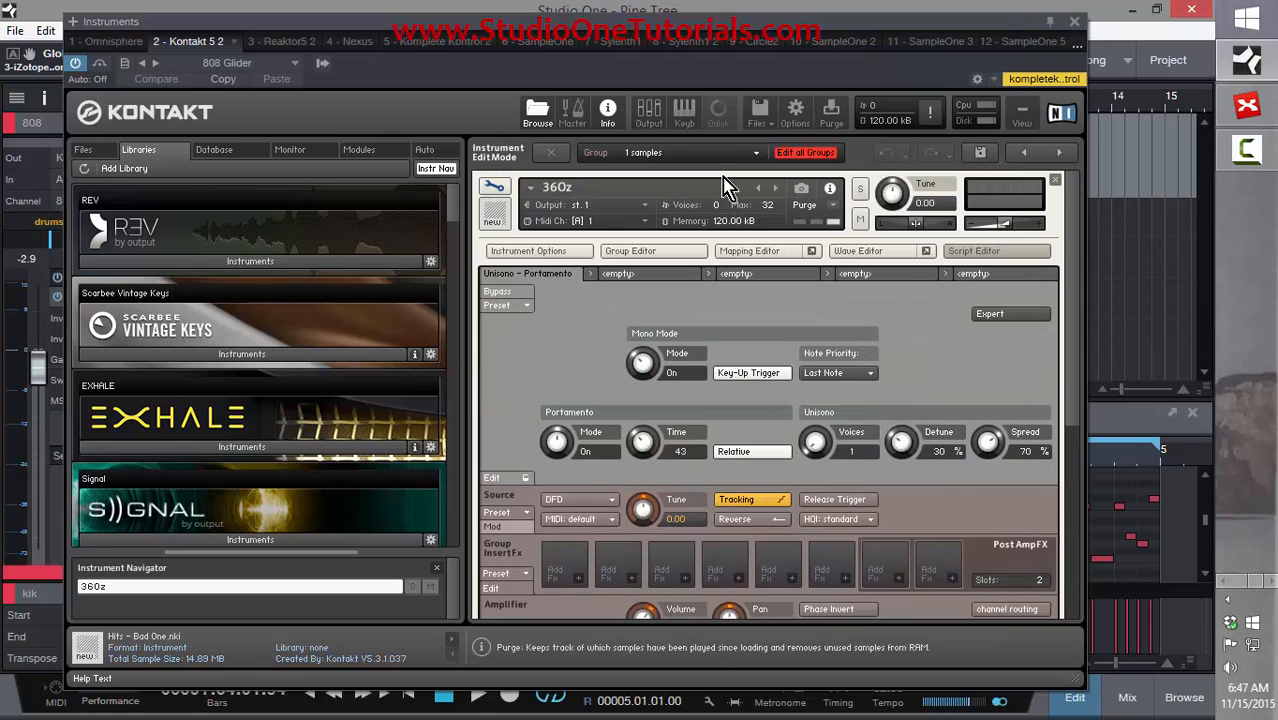
{"action": "left_click", "coordinate": [493, 187]}
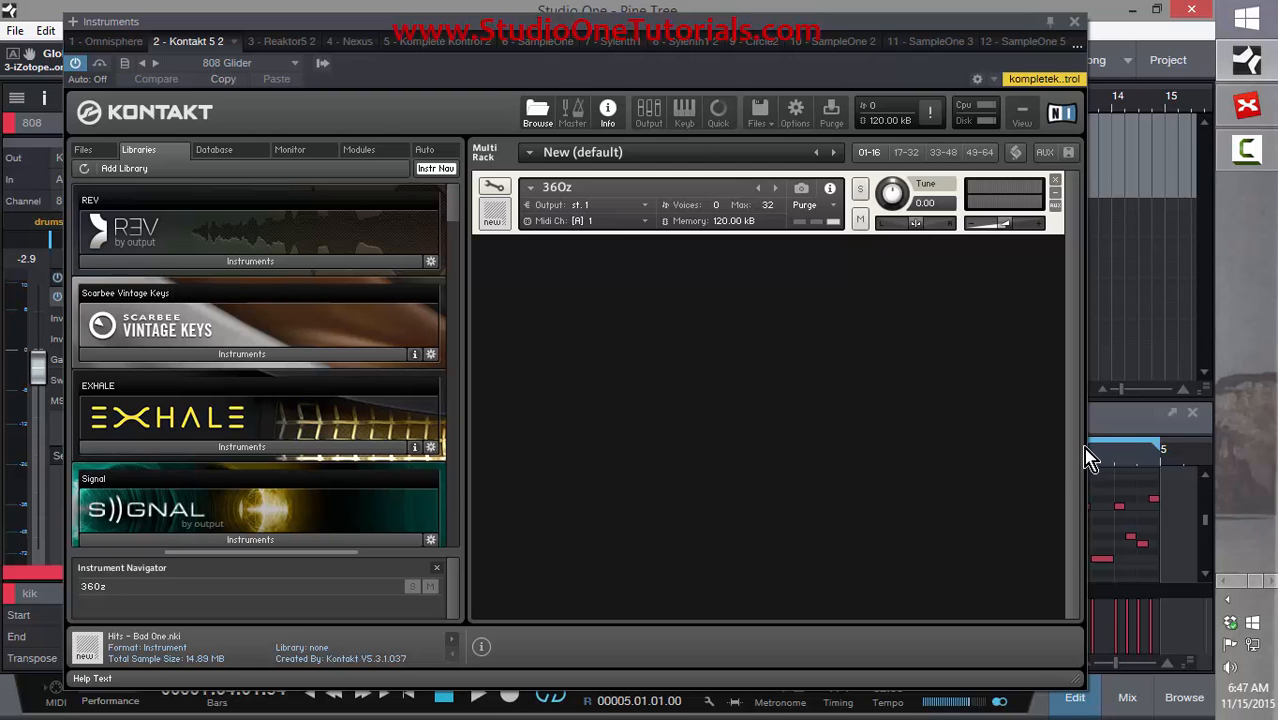
{"action": "left_click_drag", "start_coordinate": [1074, 678], "coordinate": [1173, 508]}
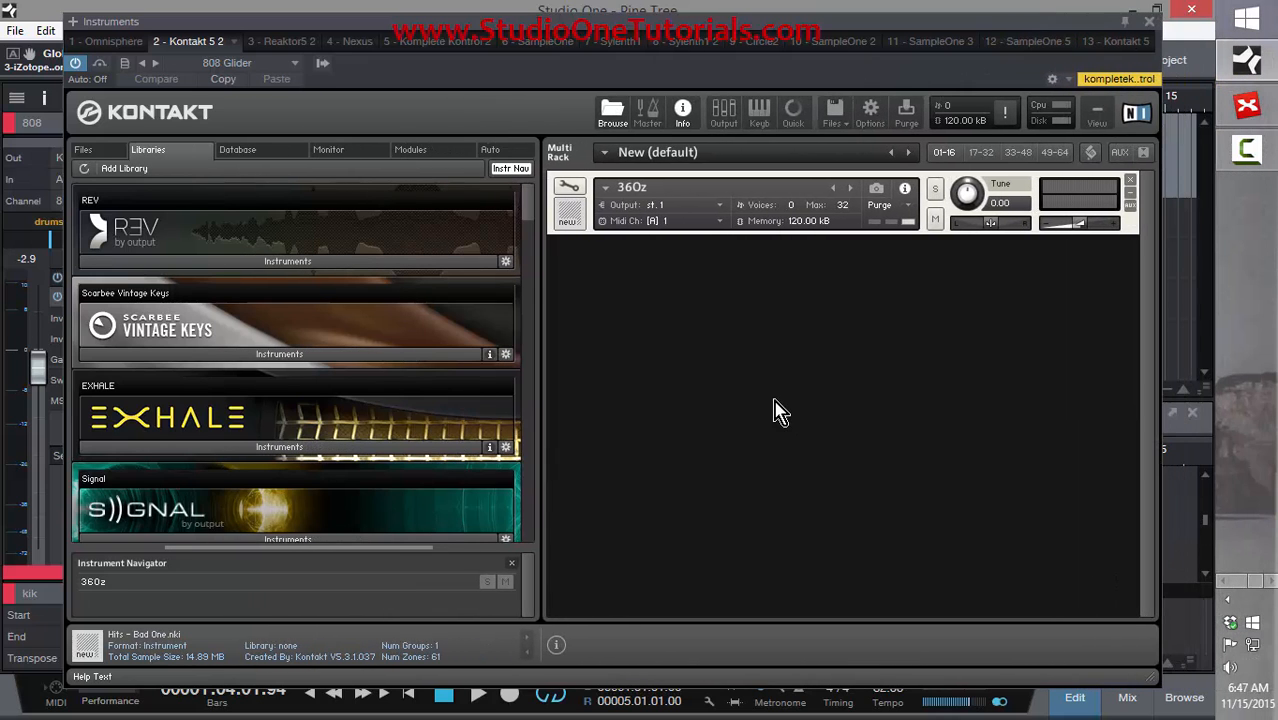
{"action": "left_click_drag", "start_coordinate": [557, 30], "coordinate": [487, 17]}
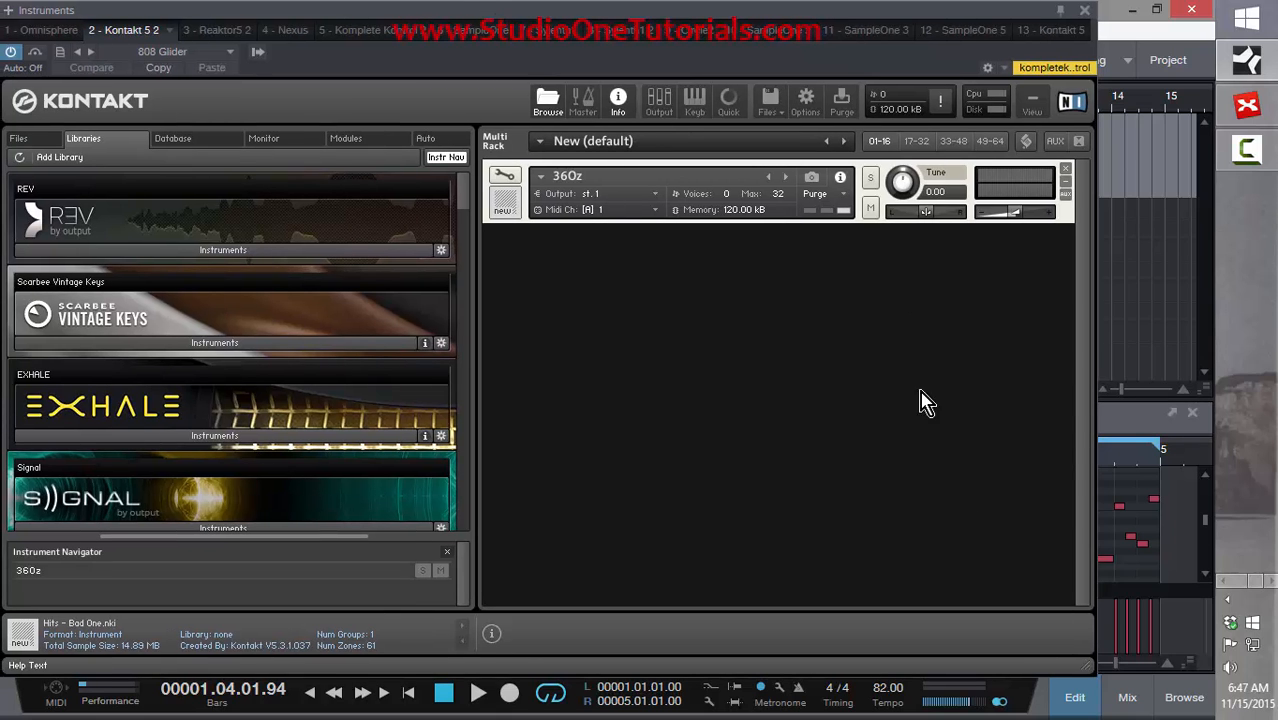
{"action": "left_click_drag", "start_coordinate": [1100, 680], "coordinate": [842, 598]}
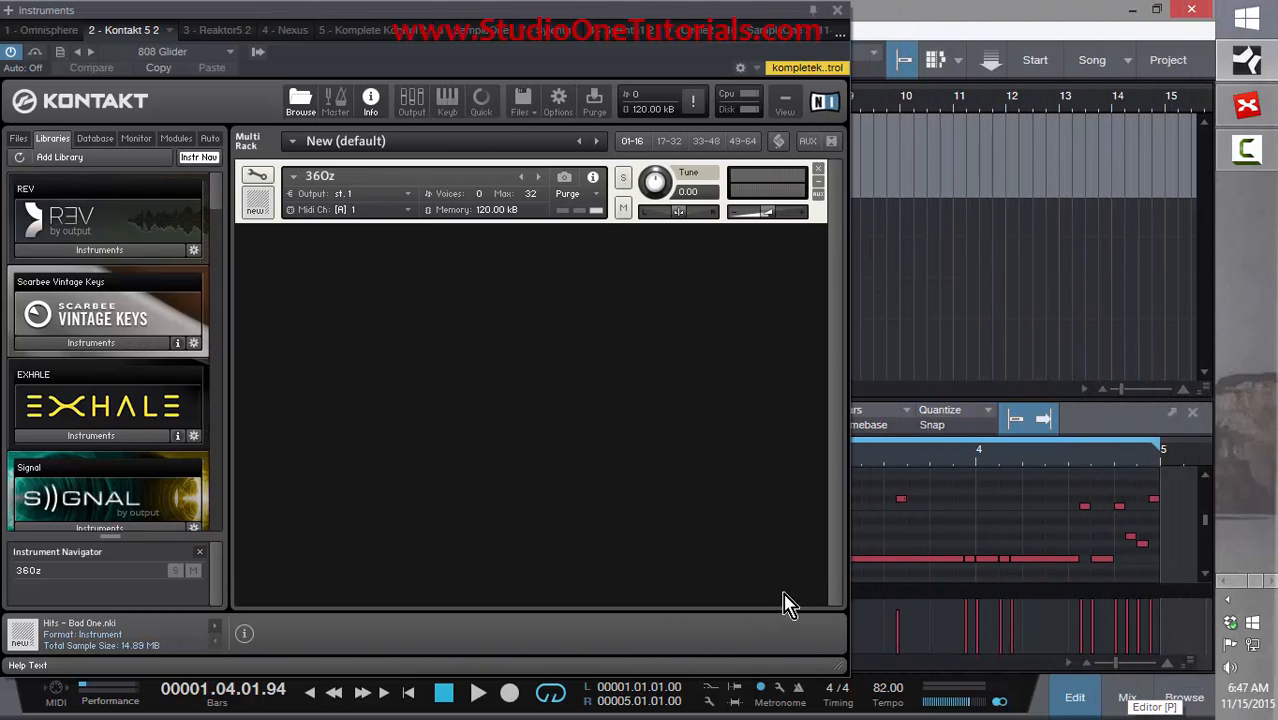
- Show the browser and look through the Studio One session files
{"action": "key", "text": "F5"}
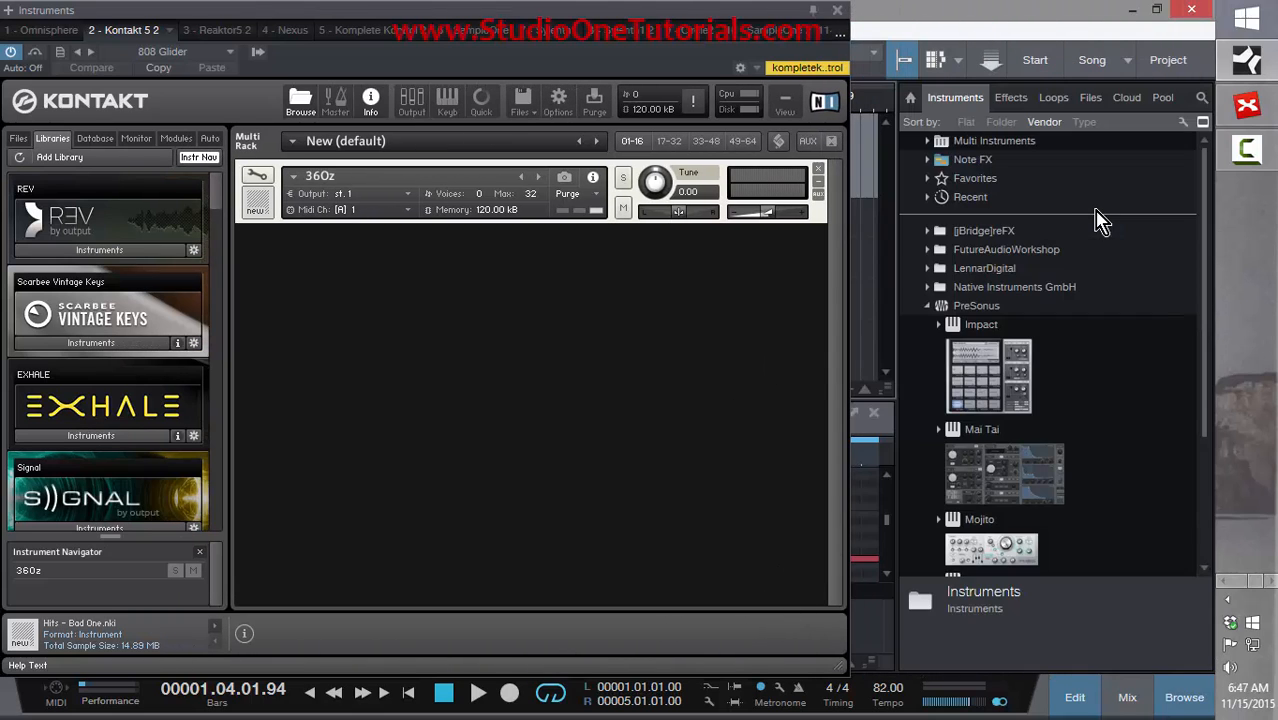
{"action": "left_click", "coordinate": [1090, 97]}
{"action": "scroll", "coordinate": [1020, 350], "scroll_direction": "down", "scroll_amount": 5}
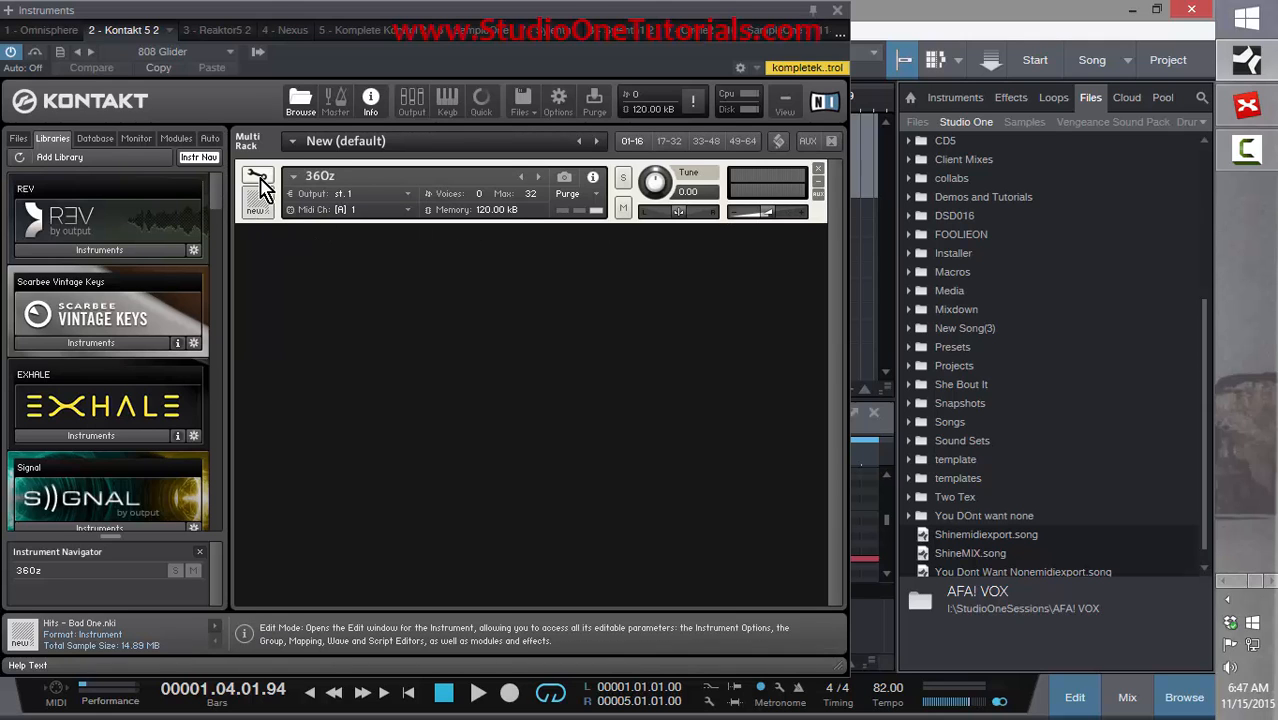
- Open the 360z instrument for editing and examine the factory Performance presets available in its Script Editor
{"action": "left_click", "coordinate": [259, 180]}
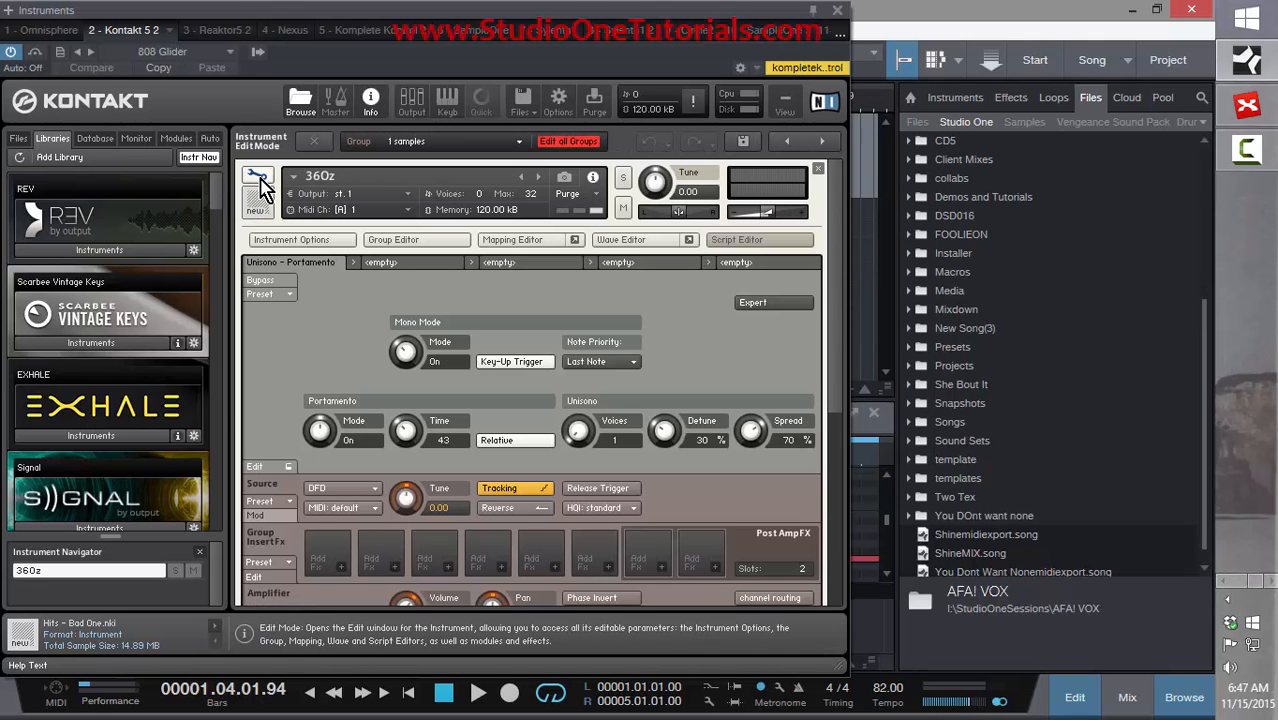
{"action": "left_click", "coordinate": [783, 247]}
{"action": "left_click", "coordinate": [783, 247]}
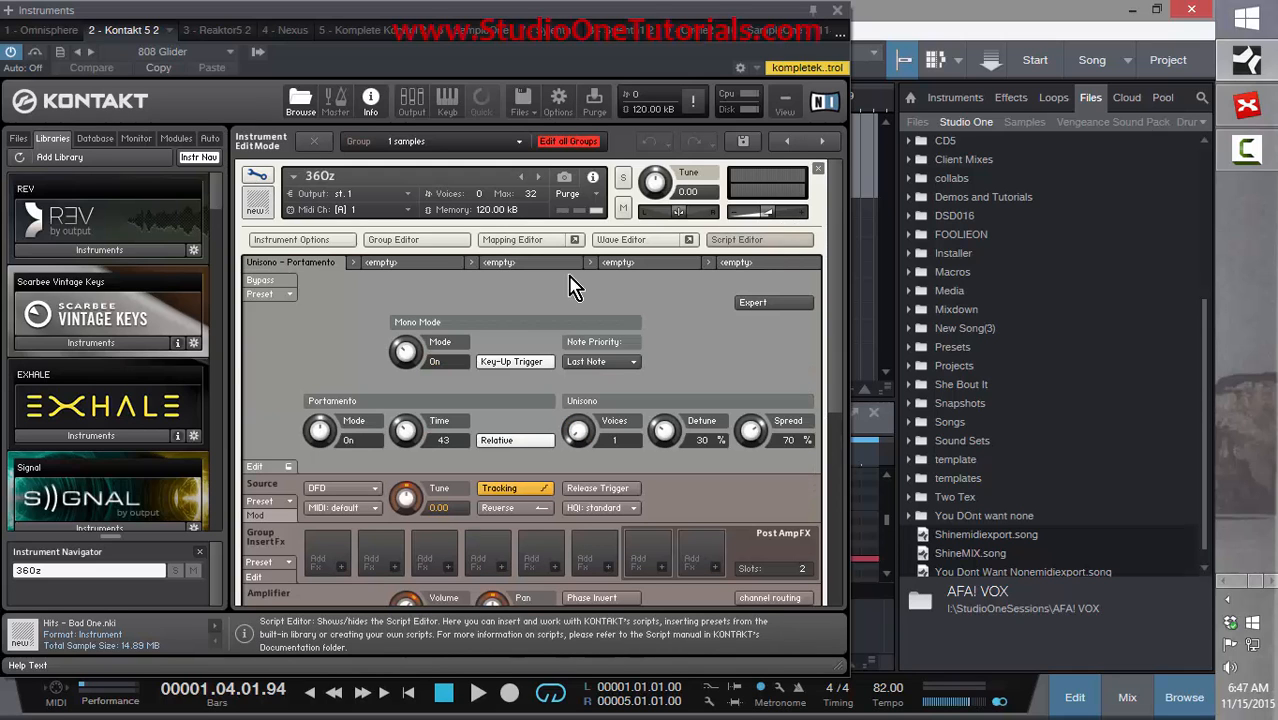
{"action": "left_click", "coordinate": [290, 295]}
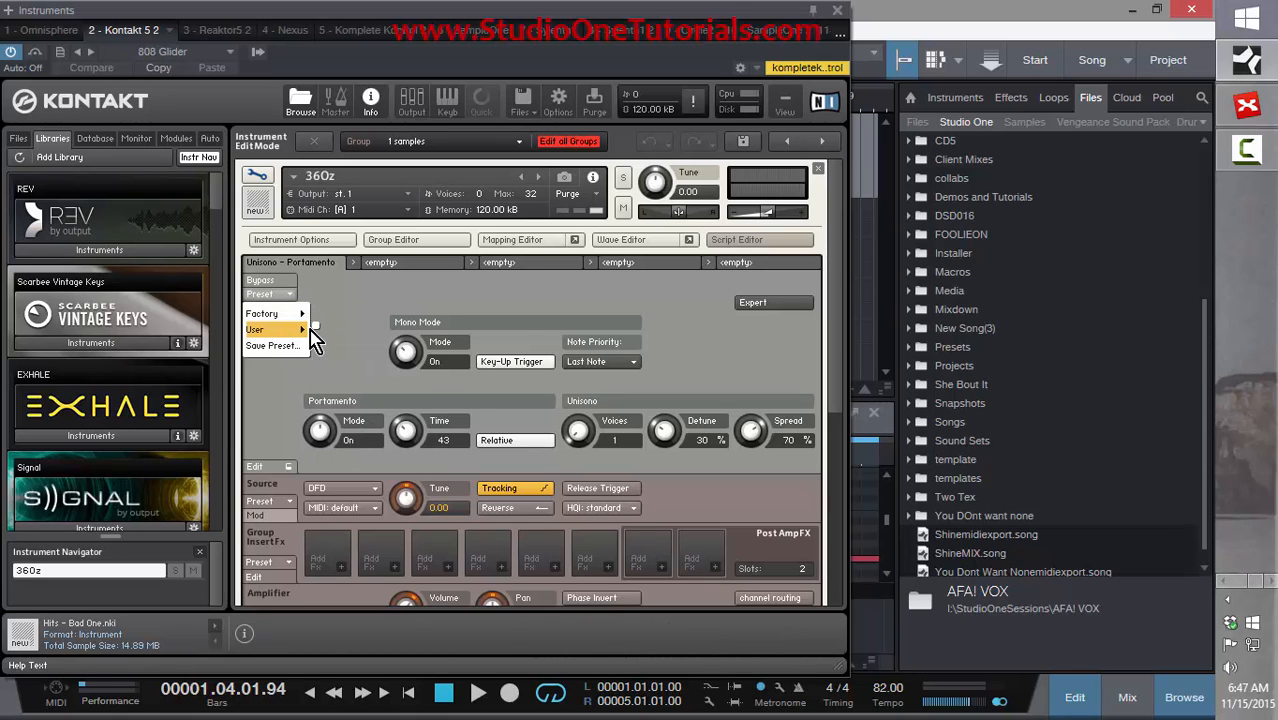
{"action": "mouse_move", "coordinate": [301, 318]}
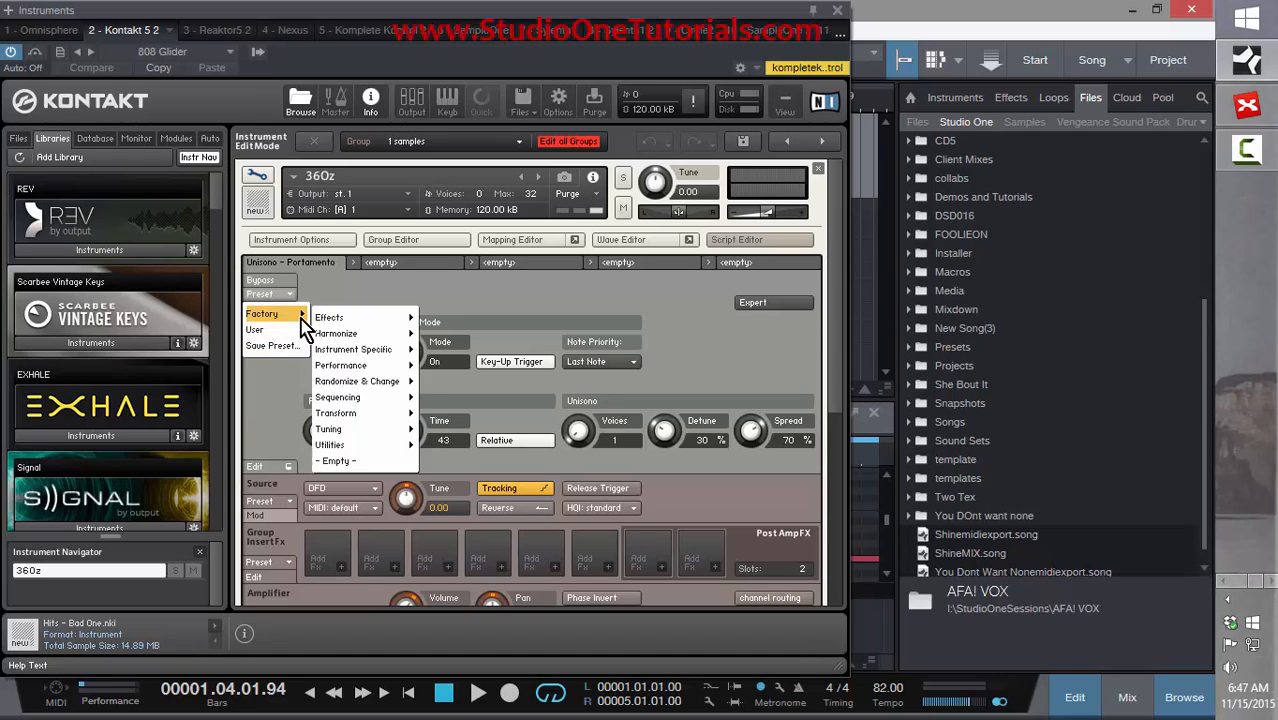
{"action": "mouse_move", "coordinate": [382, 368]}
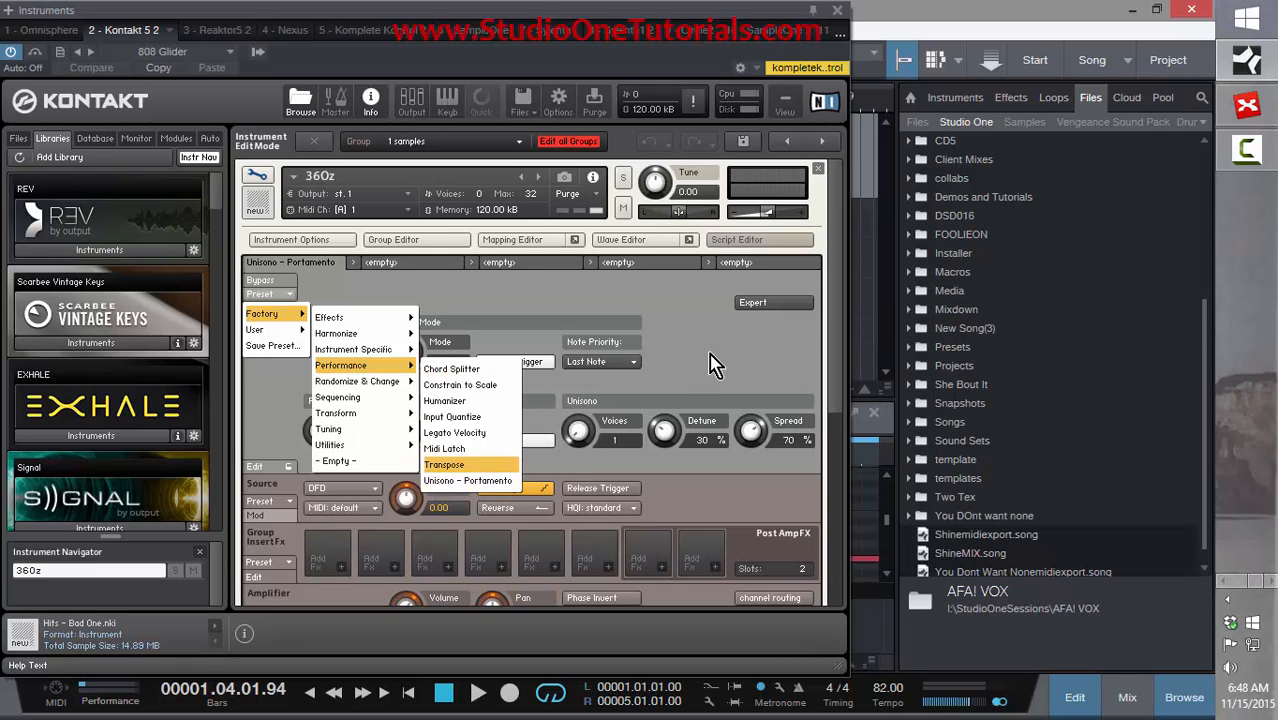
{"action": "left_click", "coordinate": [715, 365]}
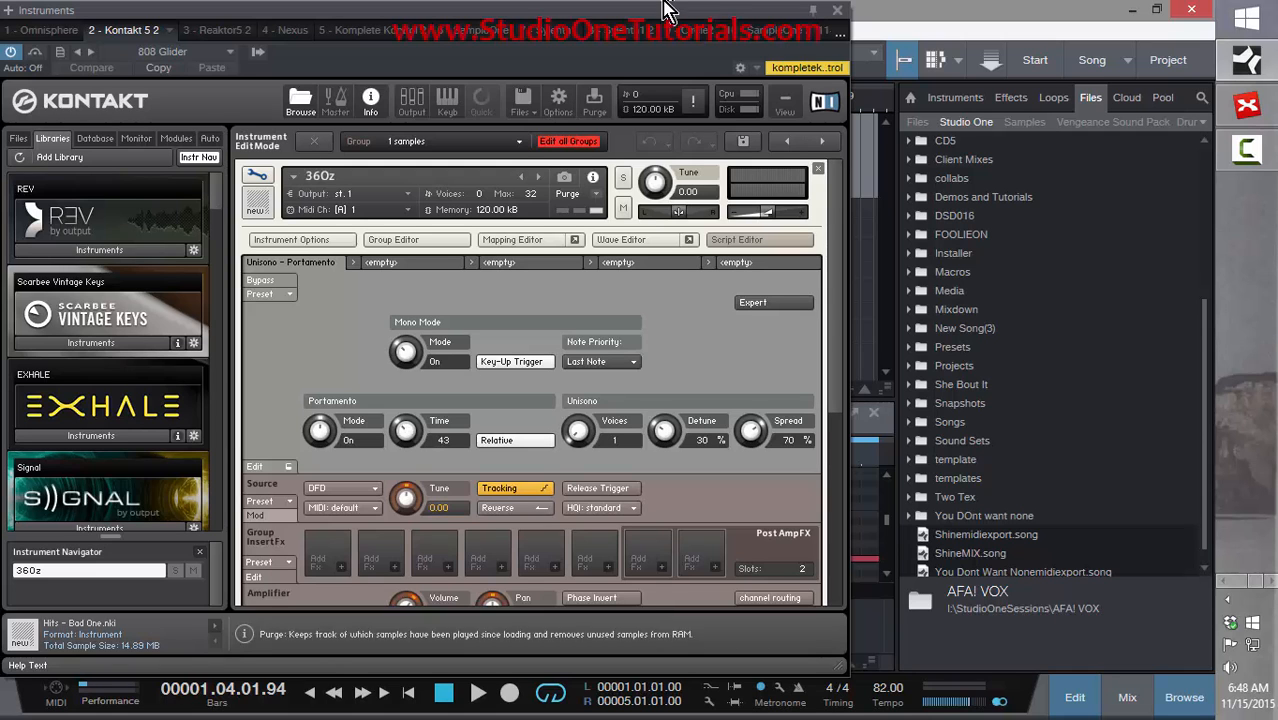
- Close the Kontakt window, enlarge the 808's note editor, and hide the browser and the track inspector
{"action": "left_click", "coordinate": [838, 11]}
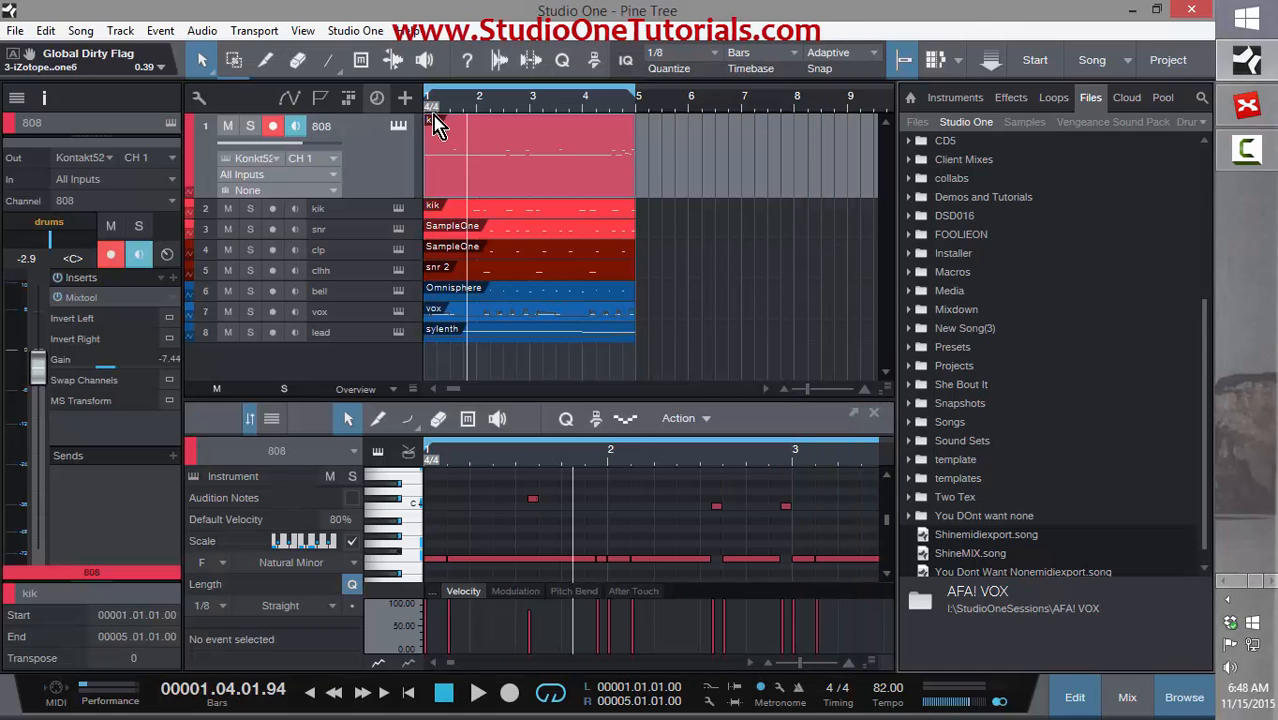
{"action": "double_click", "coordinate": [500, 187]}
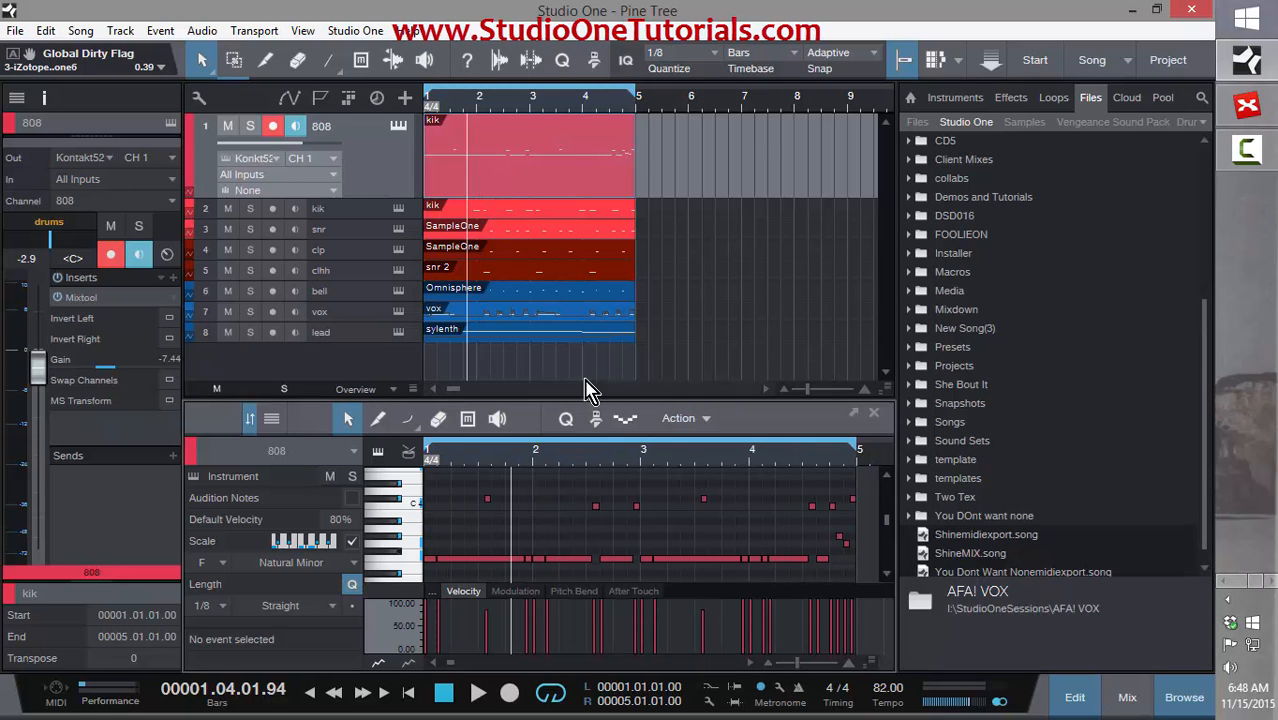
{"action": "left_click_drag", "start_coordinate": [590, 398], "coordinate": [590, 225]}
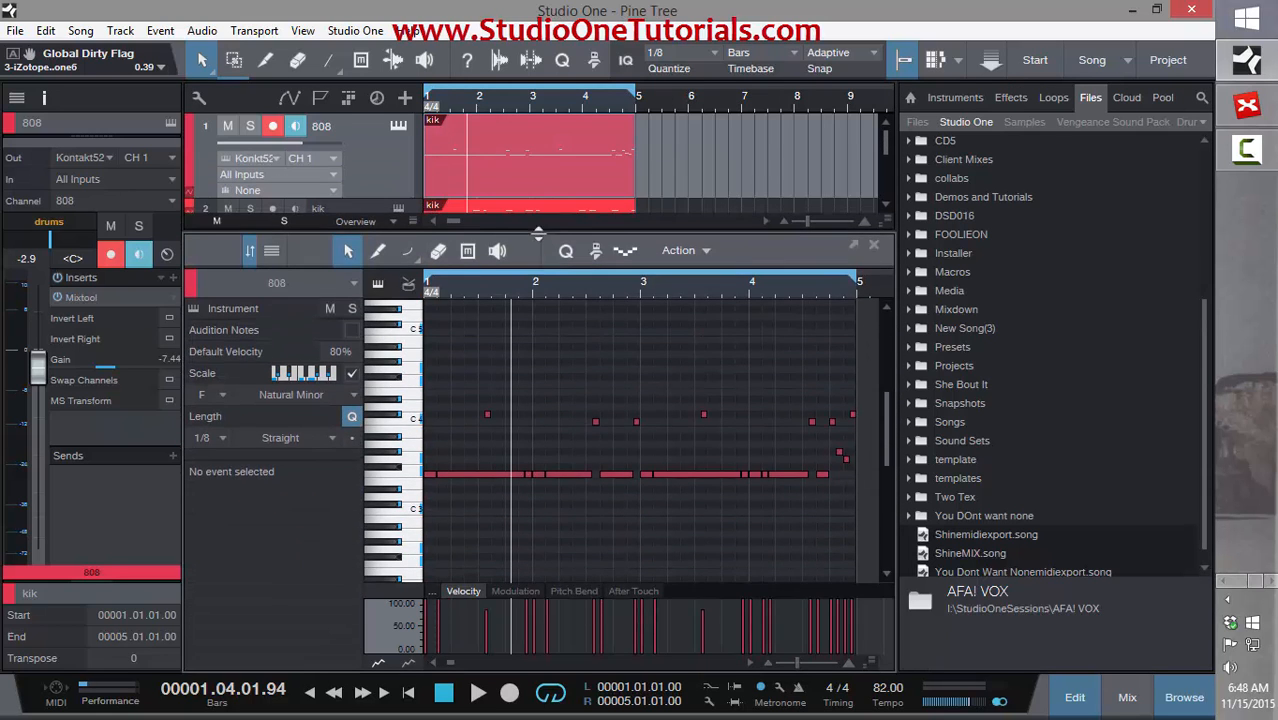
{"action": "key", "text": "F5"}
{"action": "key", "text": "F4"}
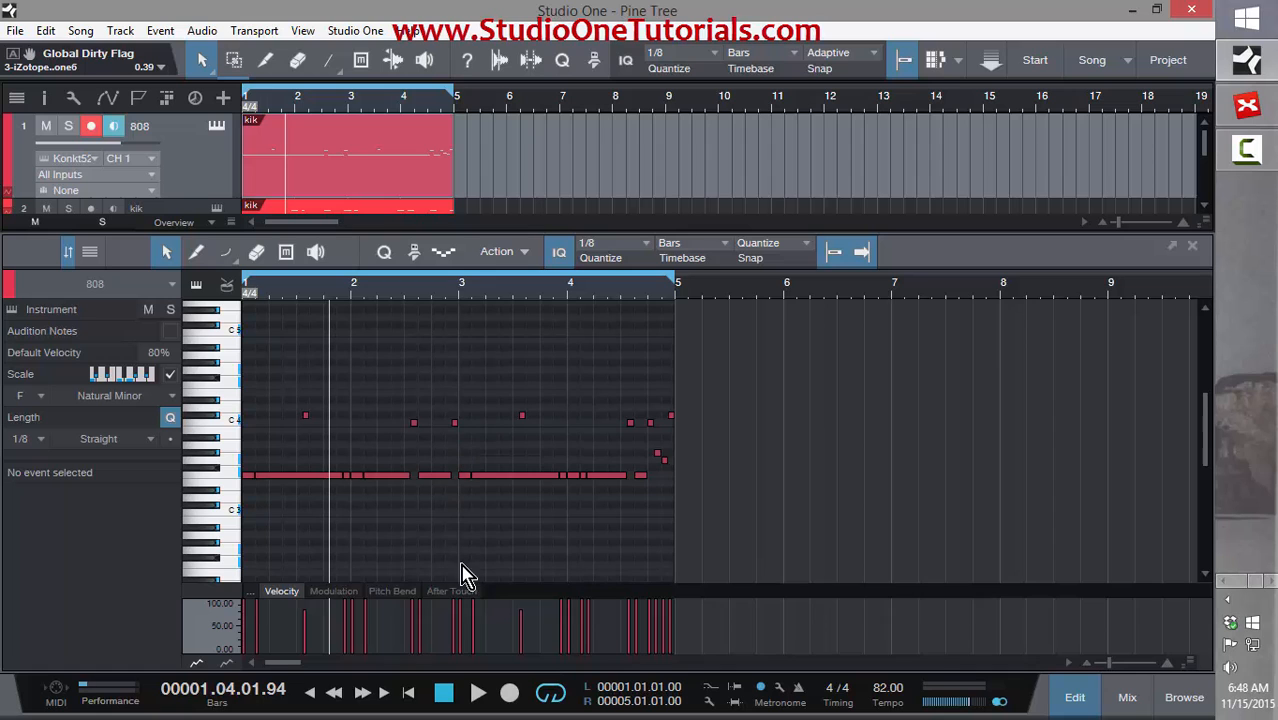
- Examine the 808's short higher notes against its long low notes across the four bars
{"action": "left_click_drag", "start_coordinate": [346, 293], "coordinate": [351, 316]}
{"action": "left_click_drag", "start_coordinate": [279, 671], "coordinate": [256, 669]}
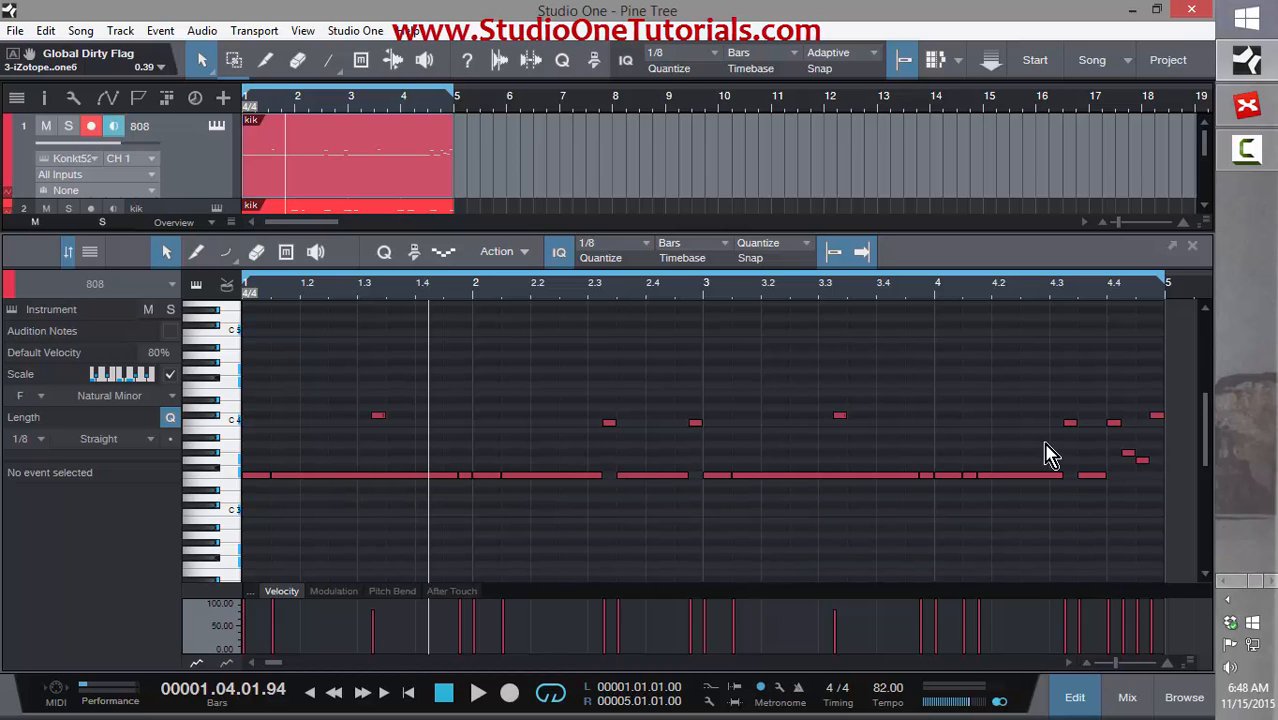
{"action": "left_click", "coordinate": [1127, 452]}
{"action": "left_click", "coordinate": [376, 416]}
{"action": "mouse_move", "coordinate": [380, 313]}
{"action": "left_mouse_down"}
{"action": "mouse_move", "coordinate": [381, 338]}
{"action": "mouse_move", "coordinate": [381, 318]}
{"action": "left_mouse_up"}
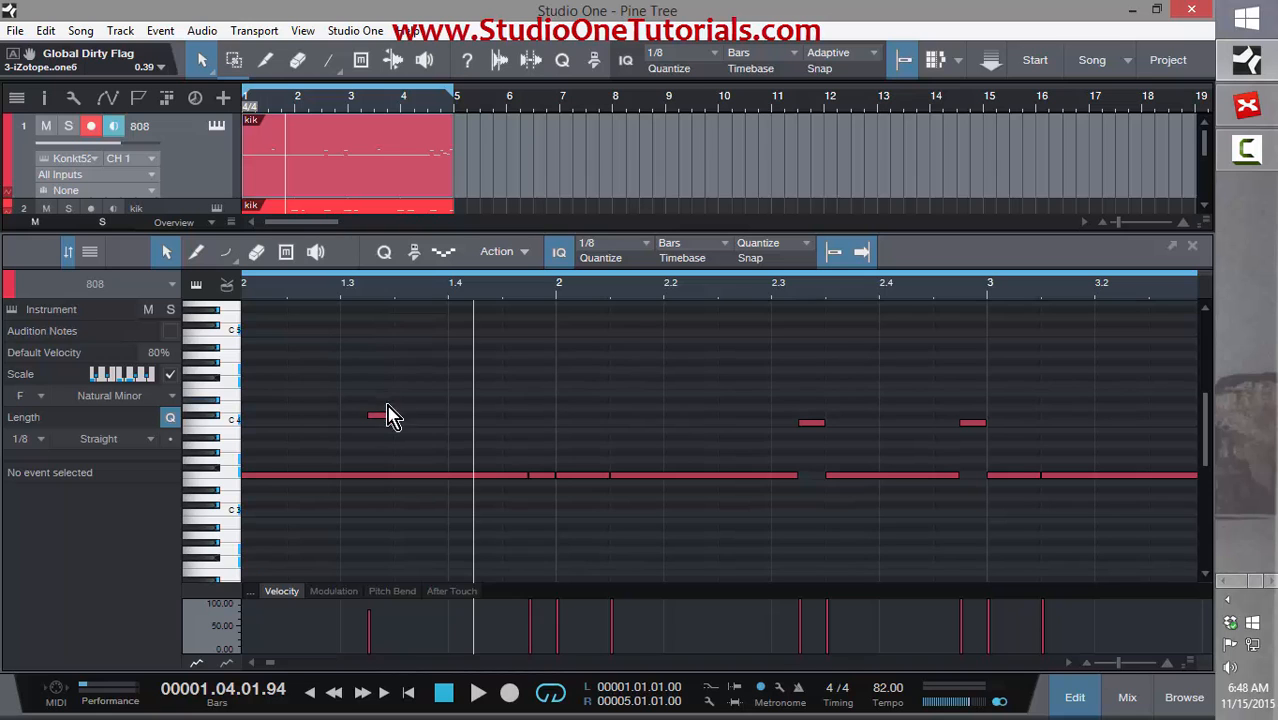
{"action": "left_click_drag", "start_coordinate": [330, 289], "coordinate": [462, 277]}
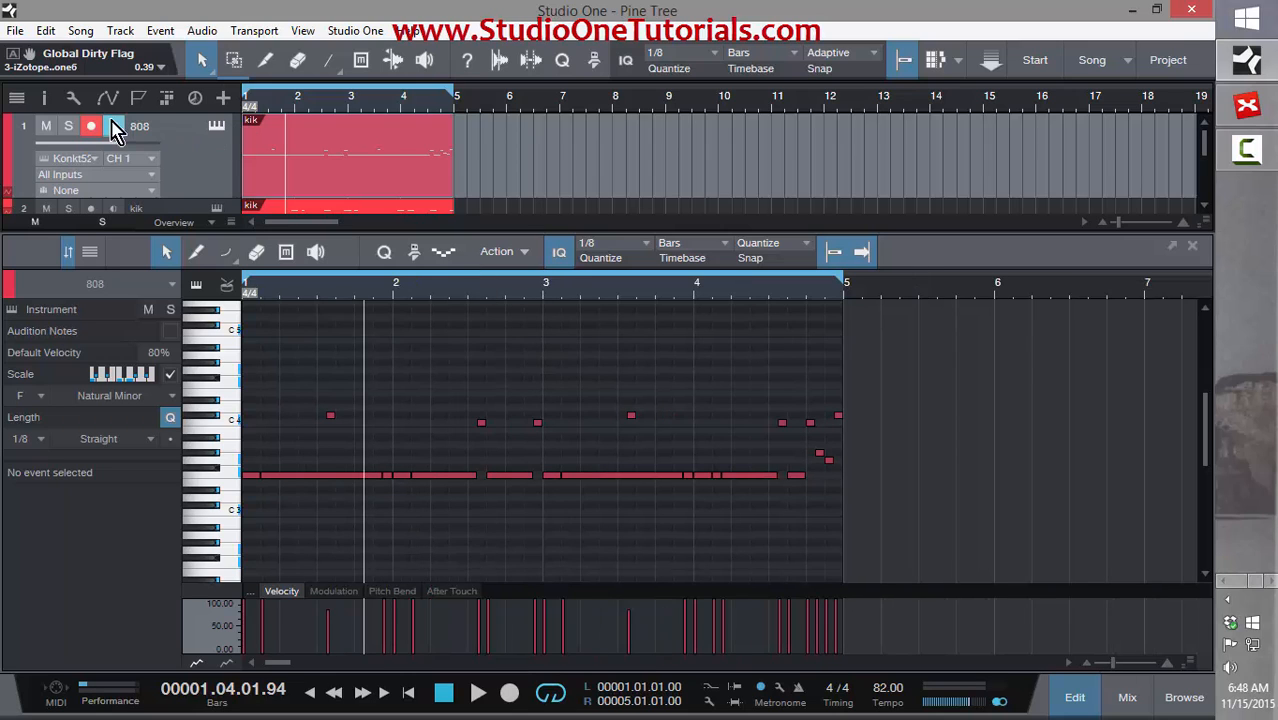
- Solo the 808 track and listen to its pattern from the start of the loop
{"action": "left_click", "coordinate": [69, 127]}
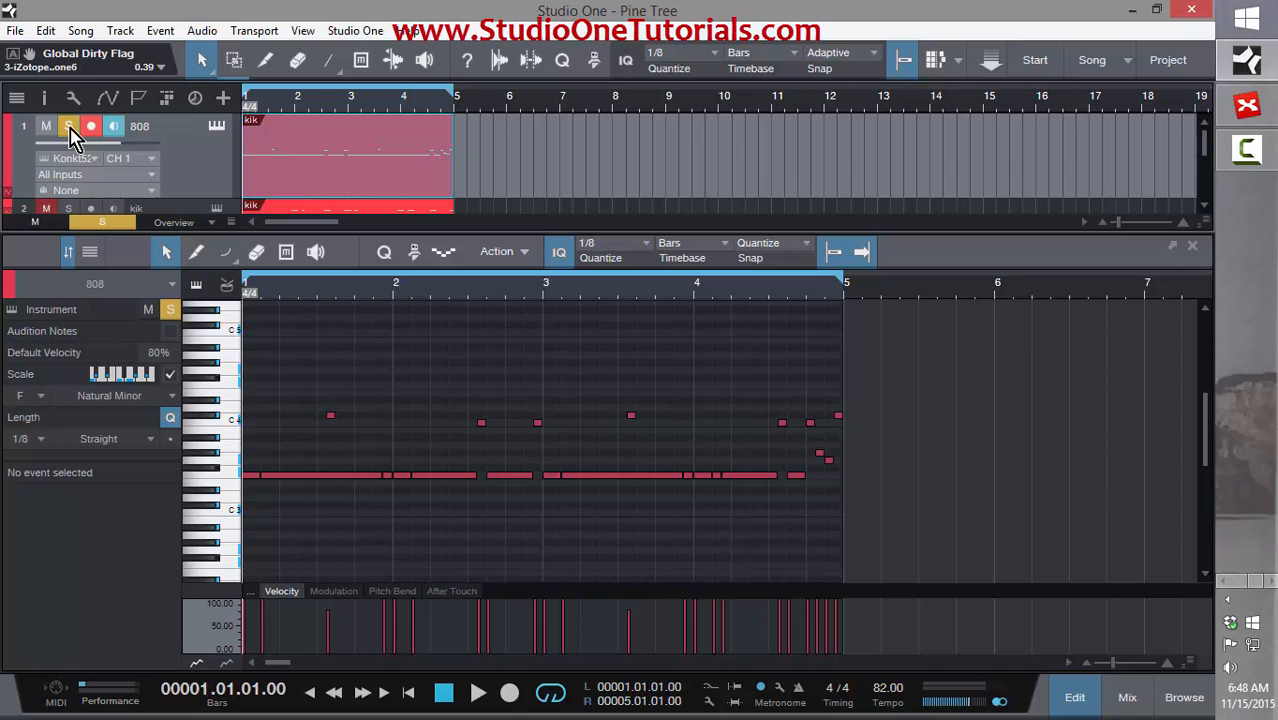
{"action": "key", "text": "space"}
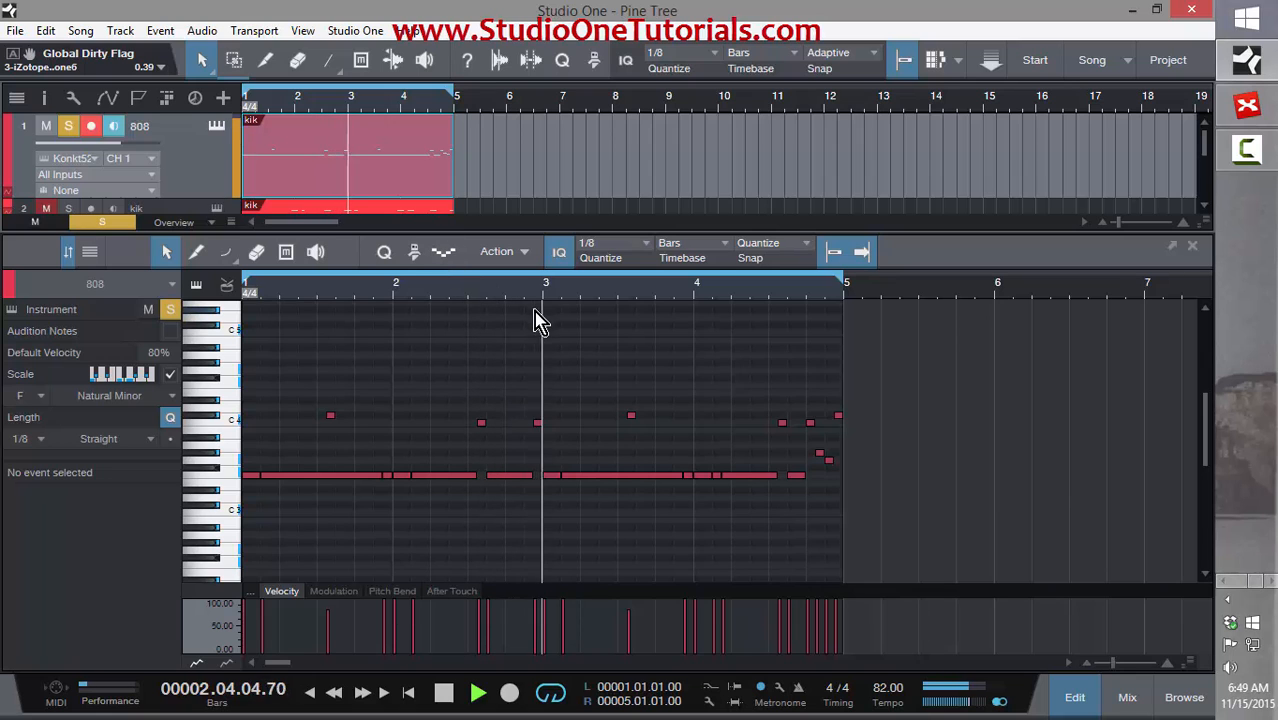
{"action": "key", "text": "space"}
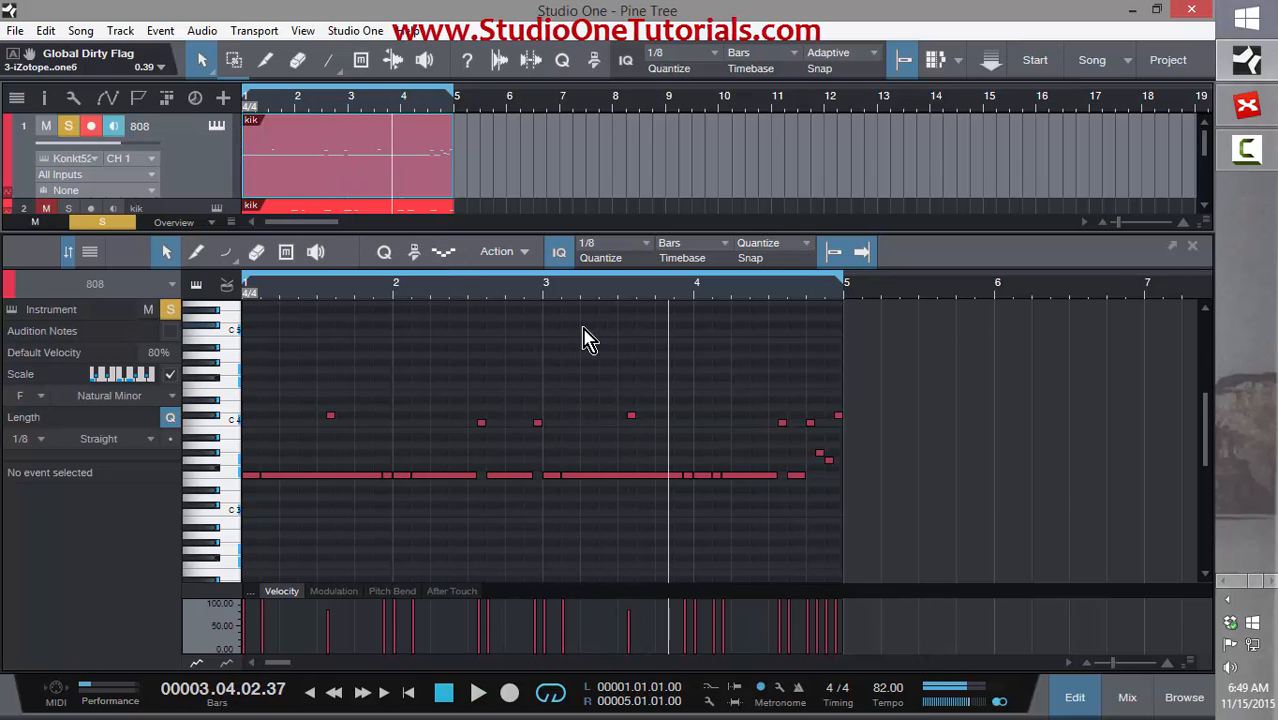
- Adjust the Portamento Time of the 808's Kontakt instrument, trying 79, and close the instrument window
{"action": "left_click", "coordinate": [220, 127]}
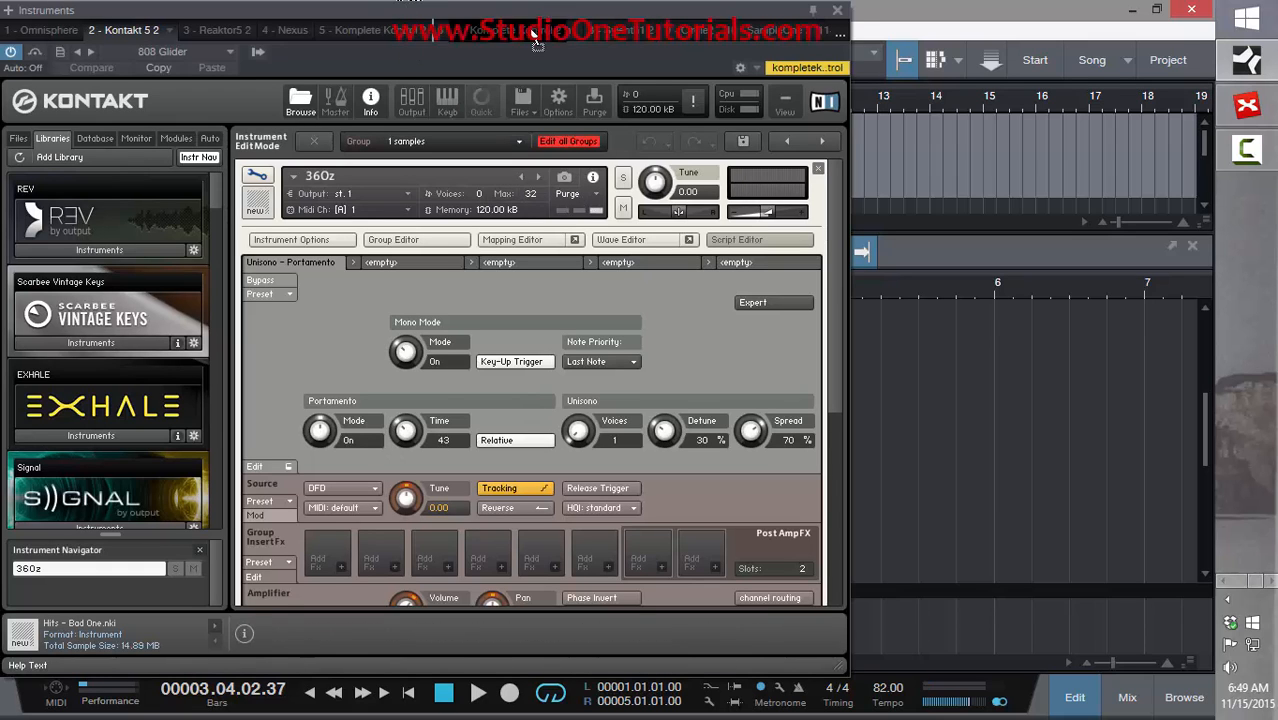
{"action": "left_click_drag", "start_coordinate": [370, 20], "coordinate": [519, 62]}
{"action": "left_click_drag", "start_coordinate": [565, 485], "coordinate": [577, 421]}
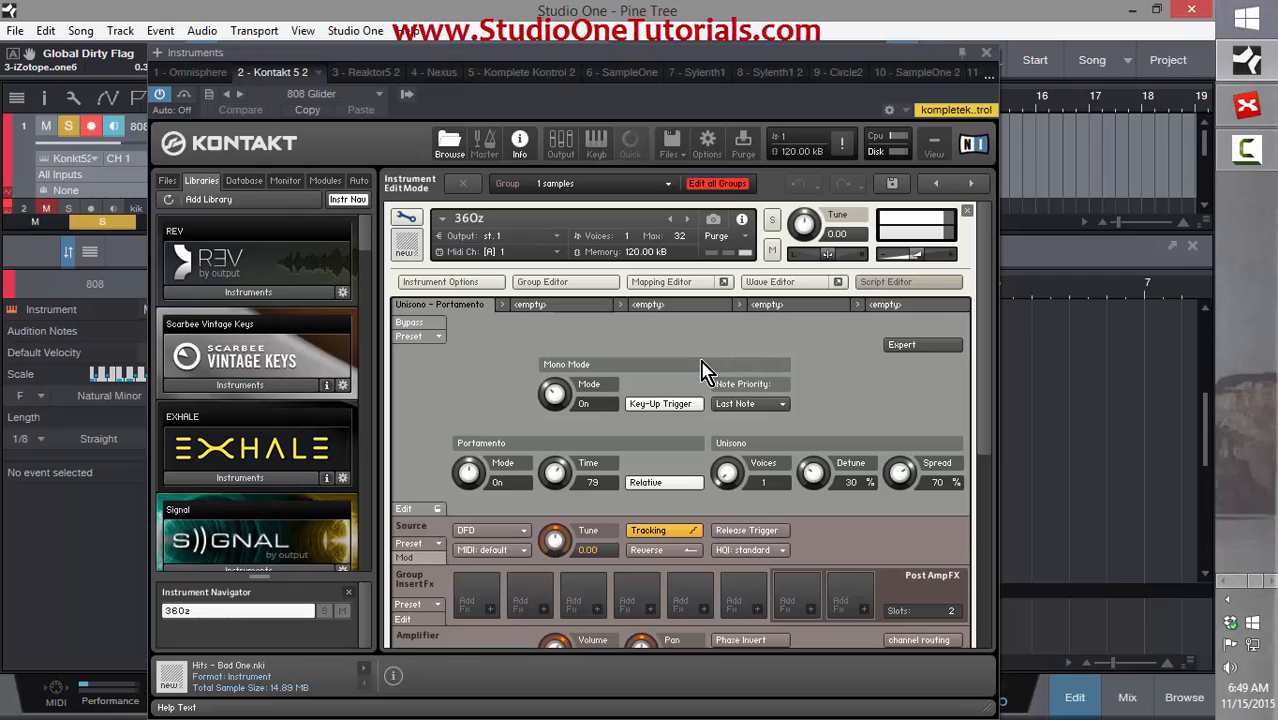
{"action": "left_click_drag", "start_coordinate": [551, 480], "coordinate": [558, 468]}
{"action": "left_click_drag", "start_coordinate": [557, 482], "coordinate": [557, 522]}
{"action": "left_click", "coordinate": [986, 53]}
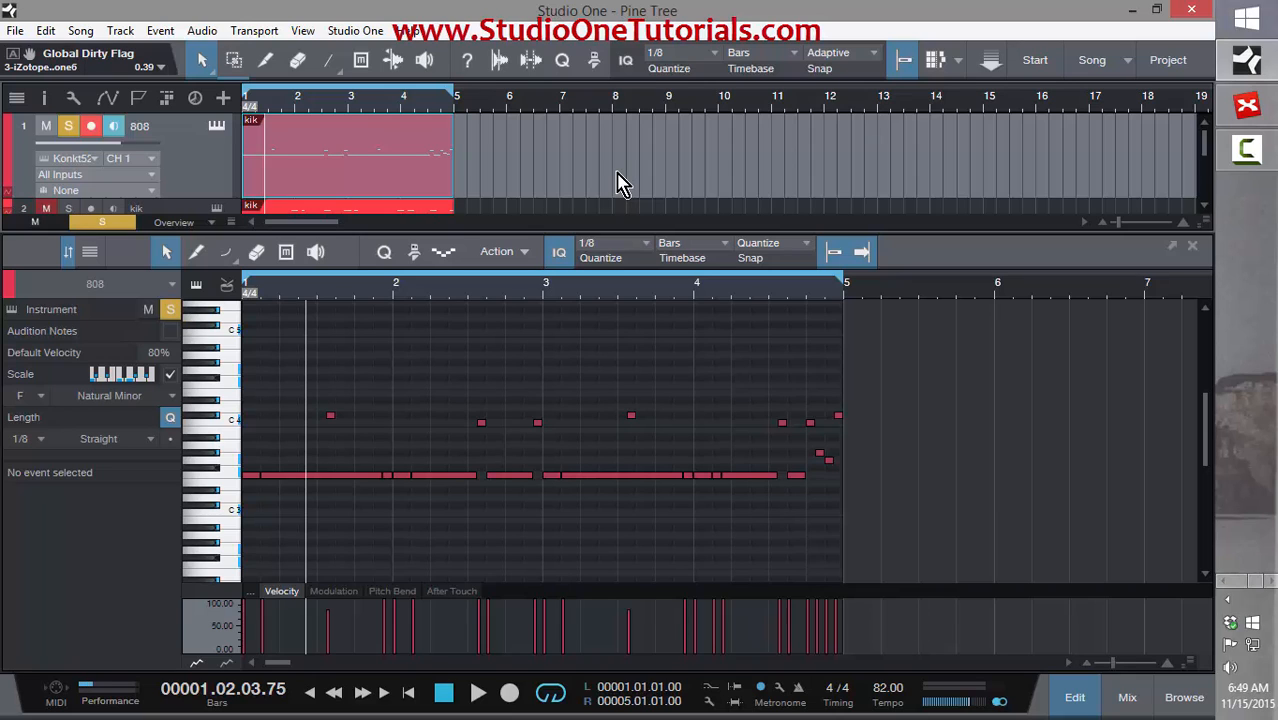
- Unsolo and disarm the 808 track, and shrink the note editor so that all eight tracks show
{"action": "left_click", "coordinate": [70, 128]}
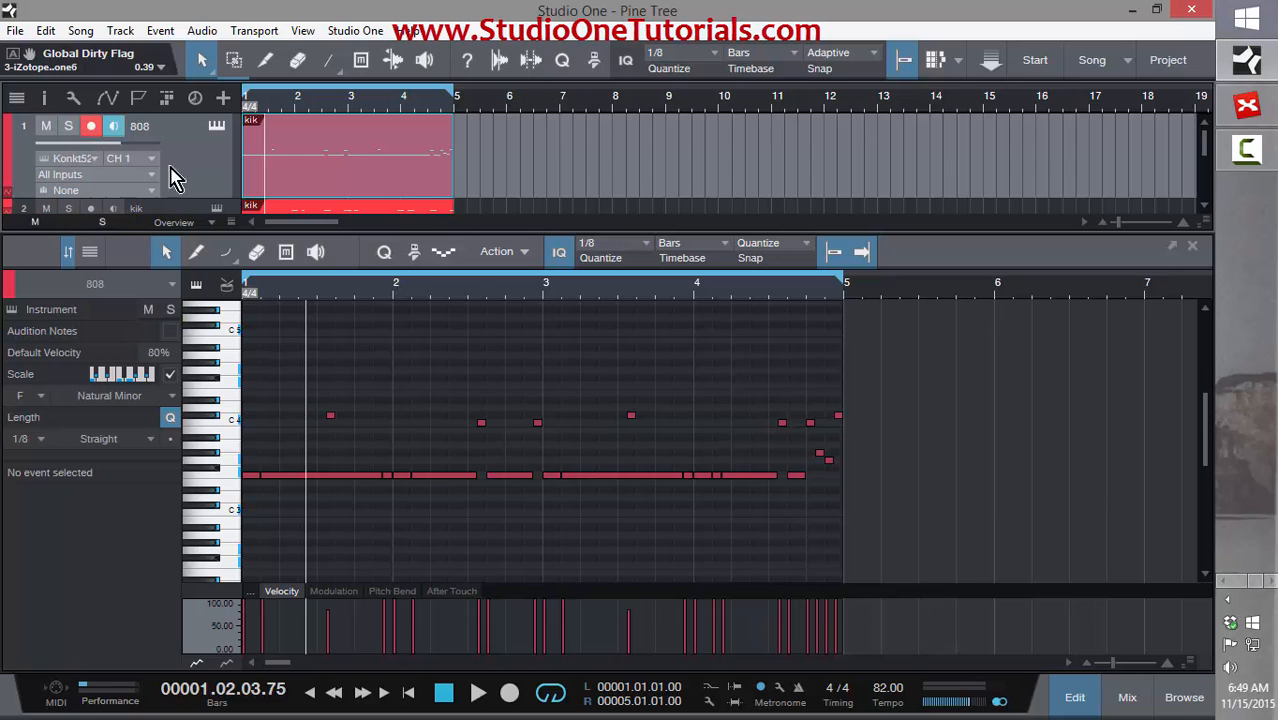
{"action": "left_click", "coordinate": [384, 252]}
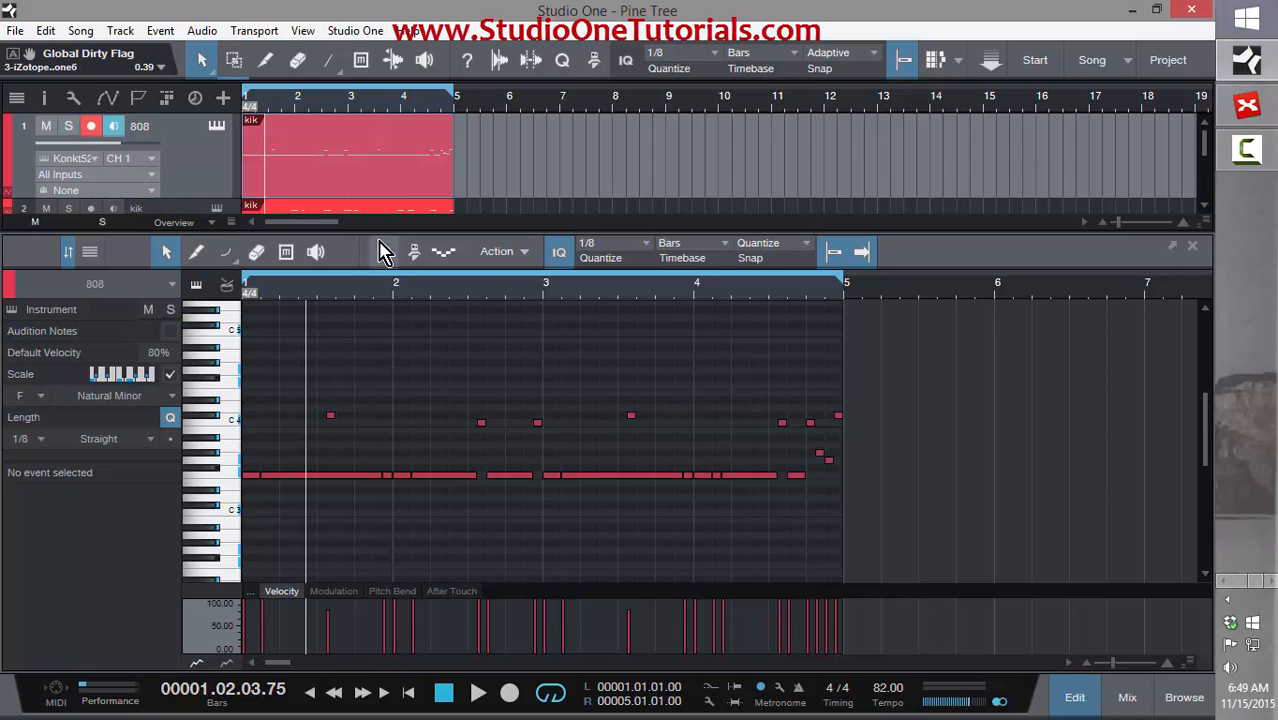
{"action": "left_click_drag", "start_coordinate": [380, 234], "coordinate": [362, 398]}
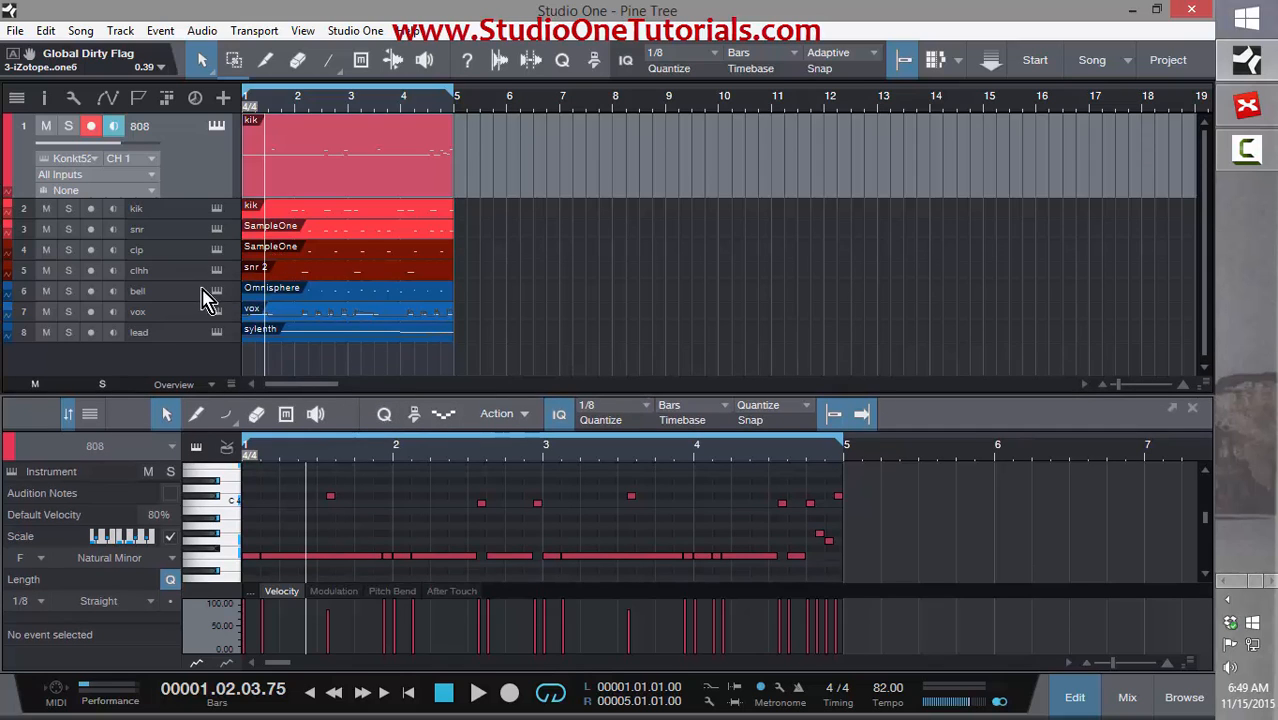
{"action": "left_click", "coordinate": [91, 126]}
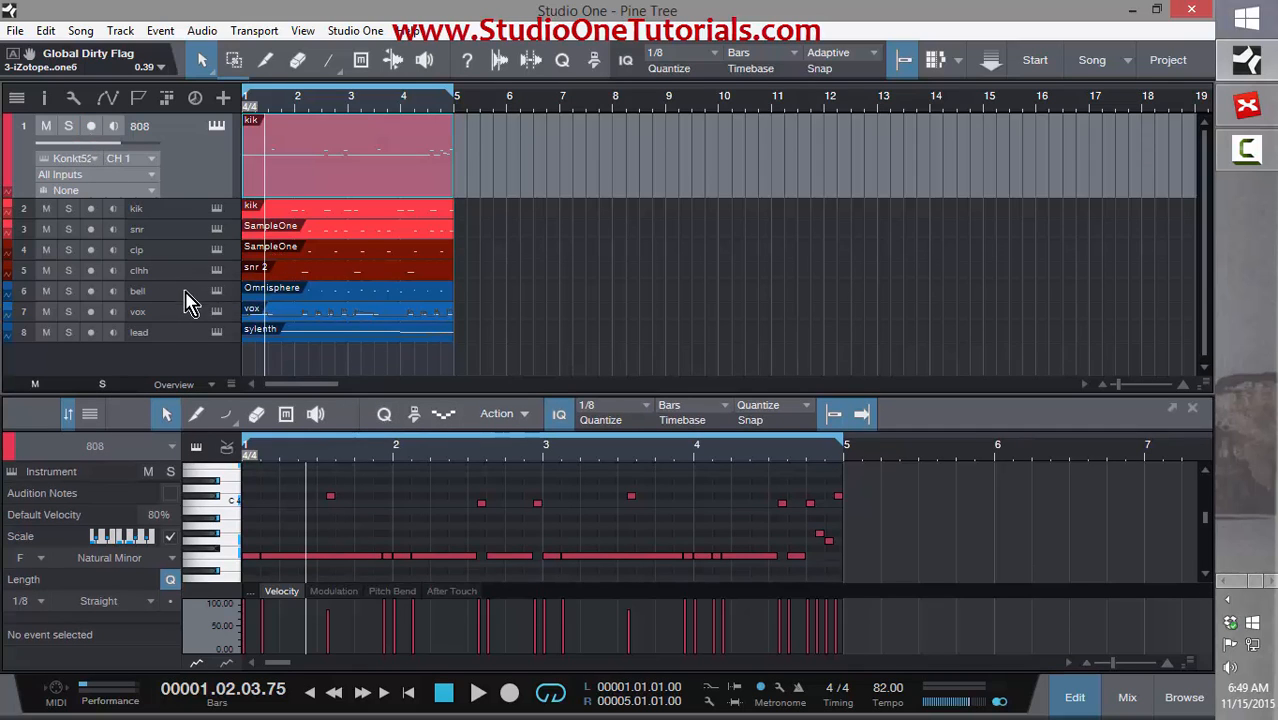
- Solo the bell track and play its pattern
{"action": "left_click", "coordinate": [189, 298]}
{"action": "left_click", "coordinate": [68, 290]}
{"action": "key", "text": "space"}
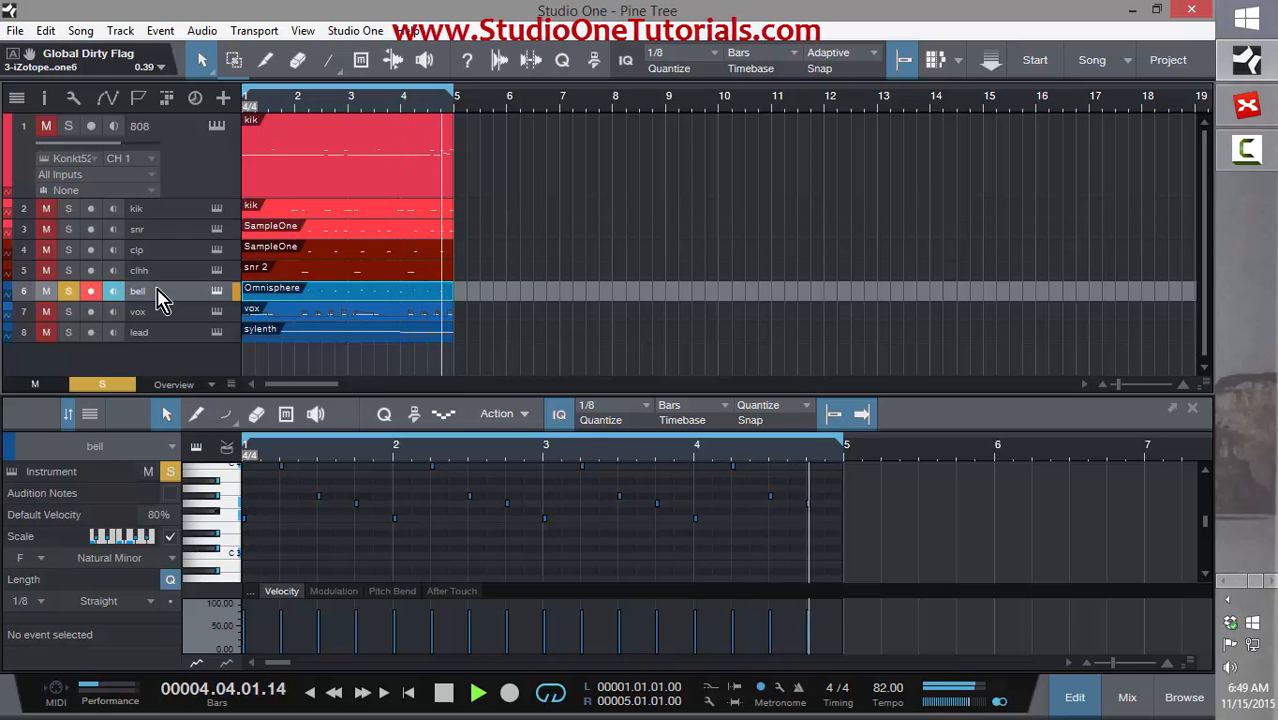
- Stop playback, enlarge the bell track and show its Mute automation
{"action": "key", "text": "space"}
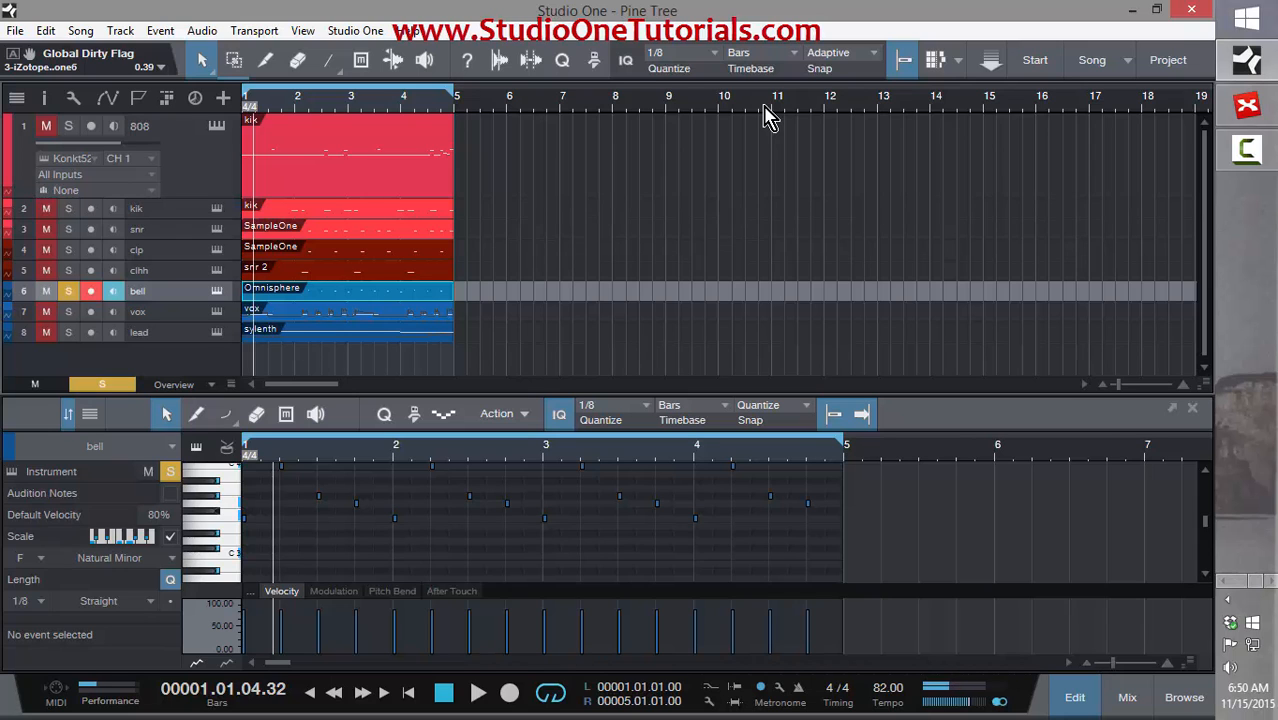
{"action": "left_click_drag", "start_coordinate": [536, 452], "coordinate": [537, 463]}
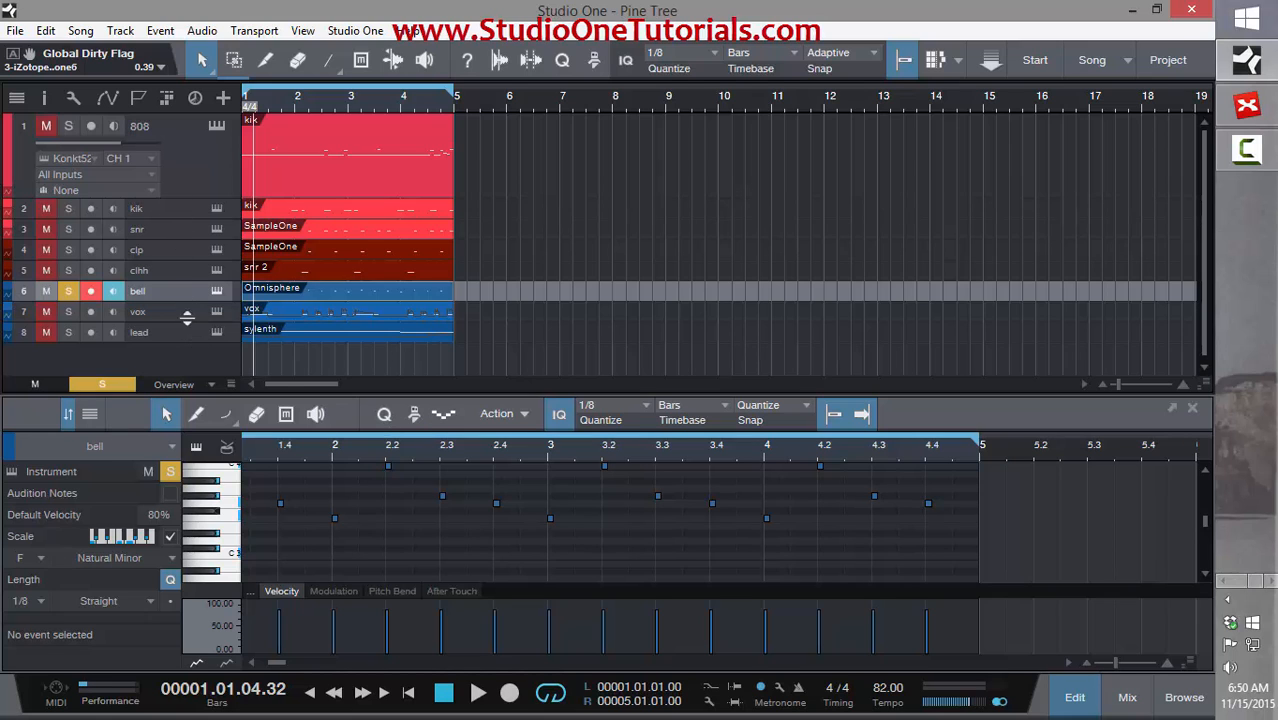
{"action": "left_click_drag", "start_coordinate": [187, 318], "coordinate": [183, 340]}
{"action": "left_click", "coordinate": [7, 345]}
{"action": "left_click", "coordinate": [7, 345]}
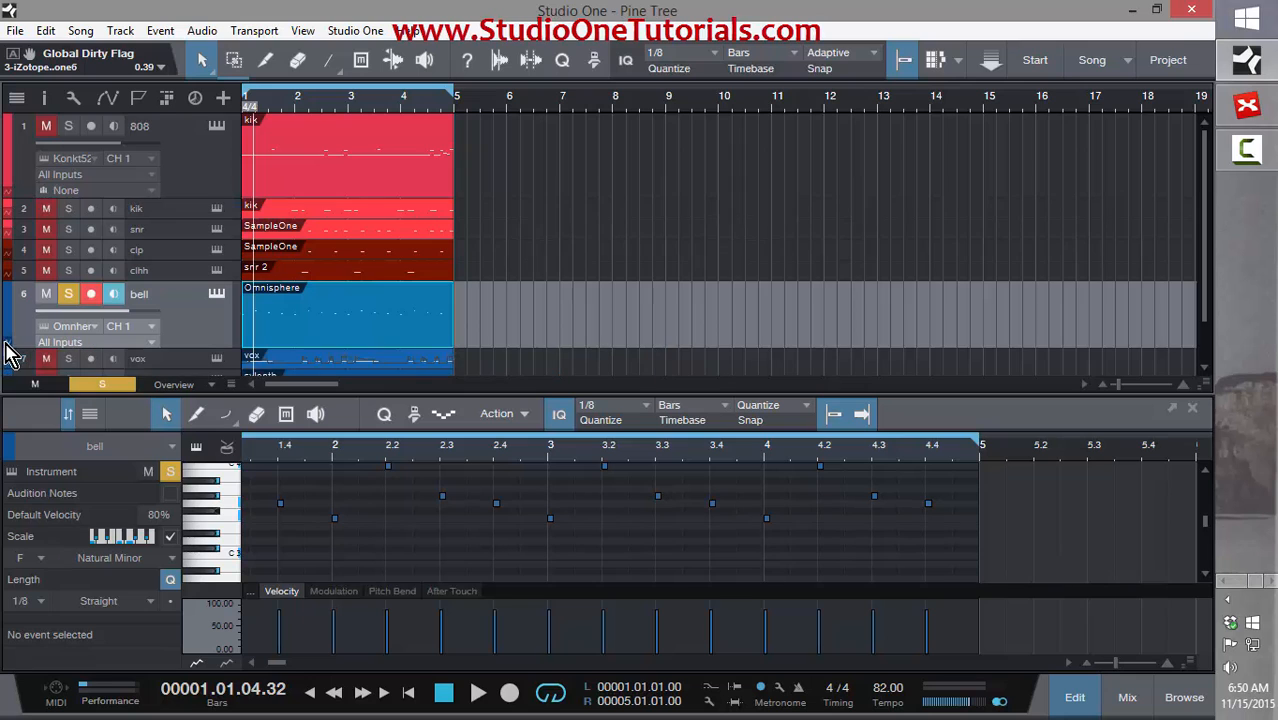
{"action": "scroll", "coordinate": [660, 295], "scroll_direction": "down", "scroll_amount": 2}
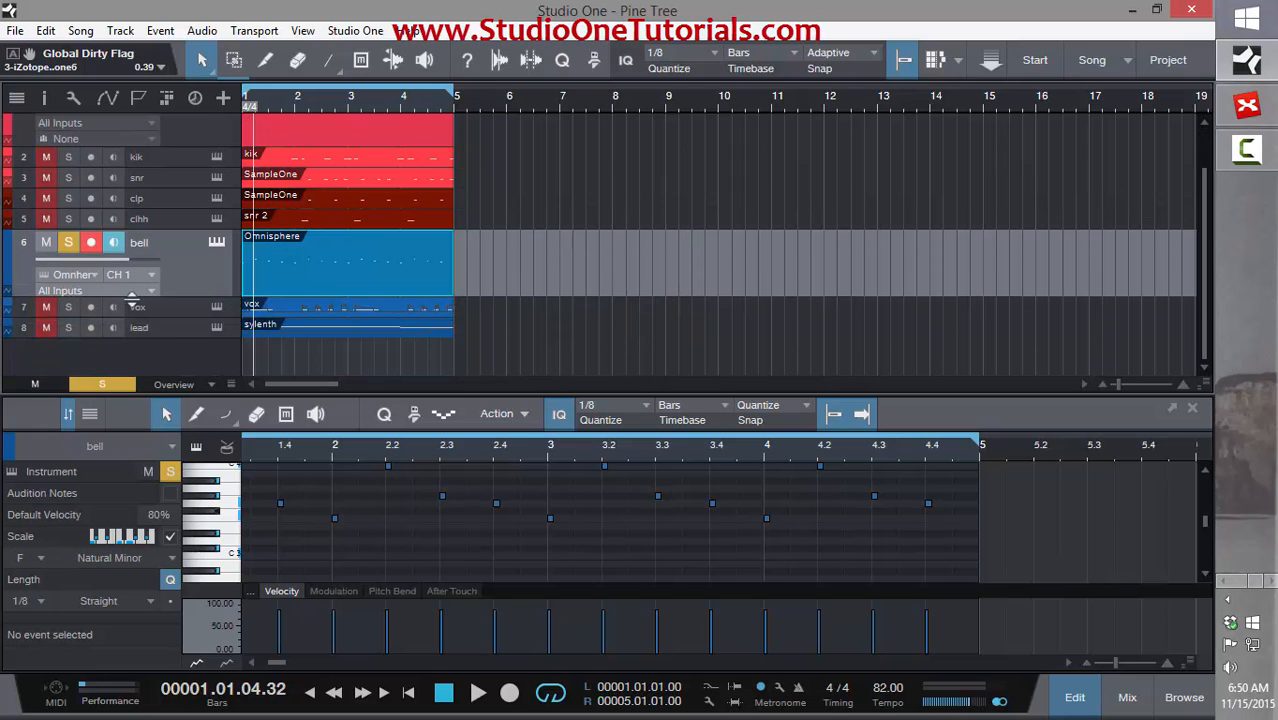
{"action": "left_click", "coordinate": [11, 251]}
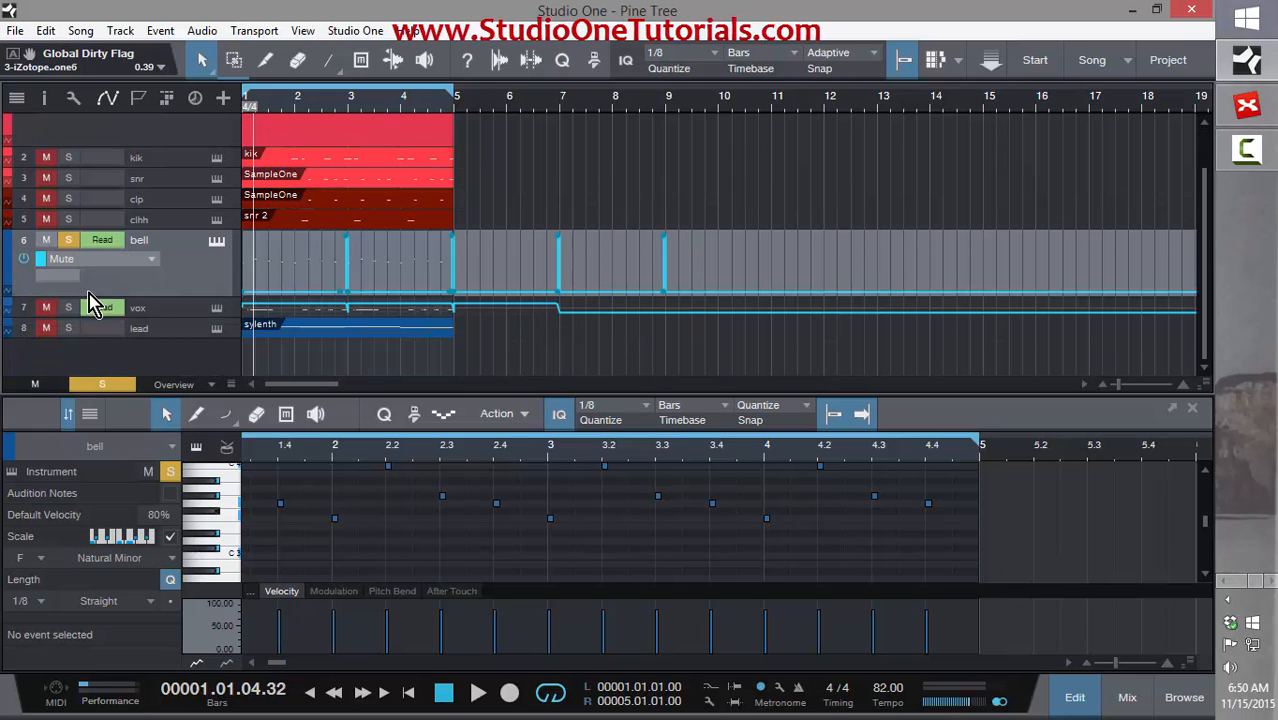
- Look through the bell track's available automation parameters, including the Audio group's Volume, and close the Automation window
{"action": "left_click", "coordinate": [151, 262]}
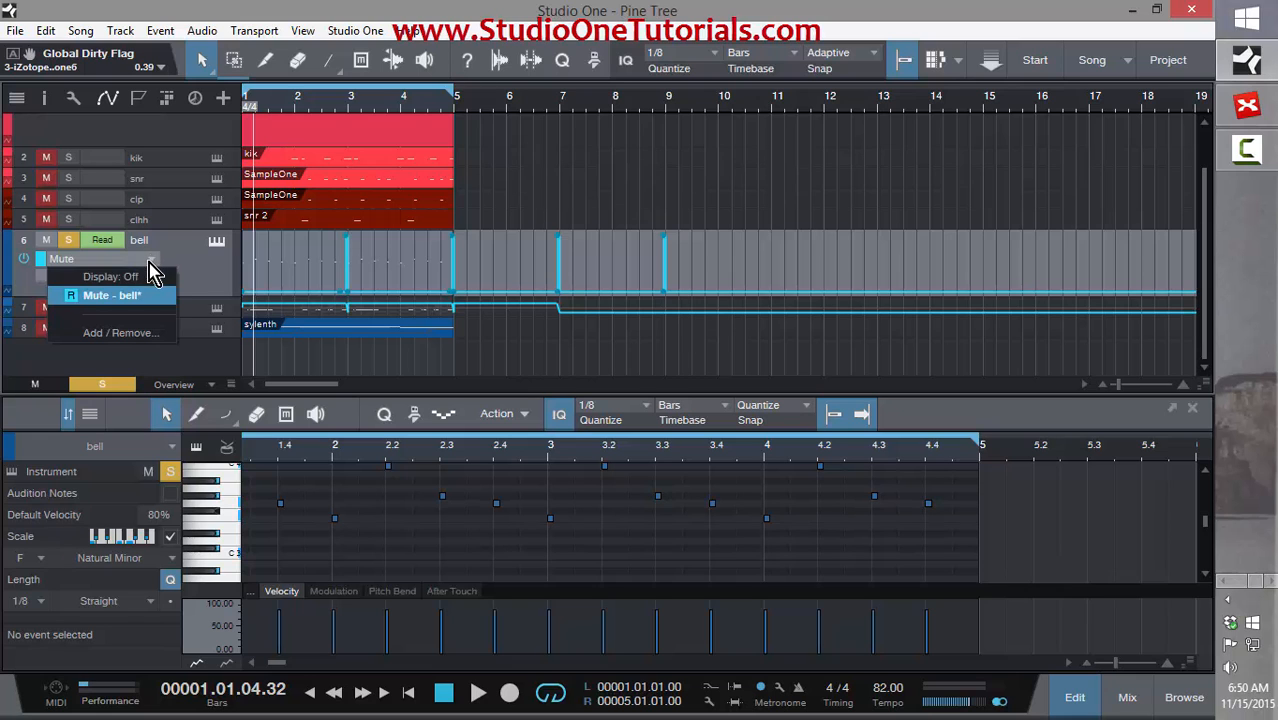
{"action": "left_click", "coordinate": [150, 336]}
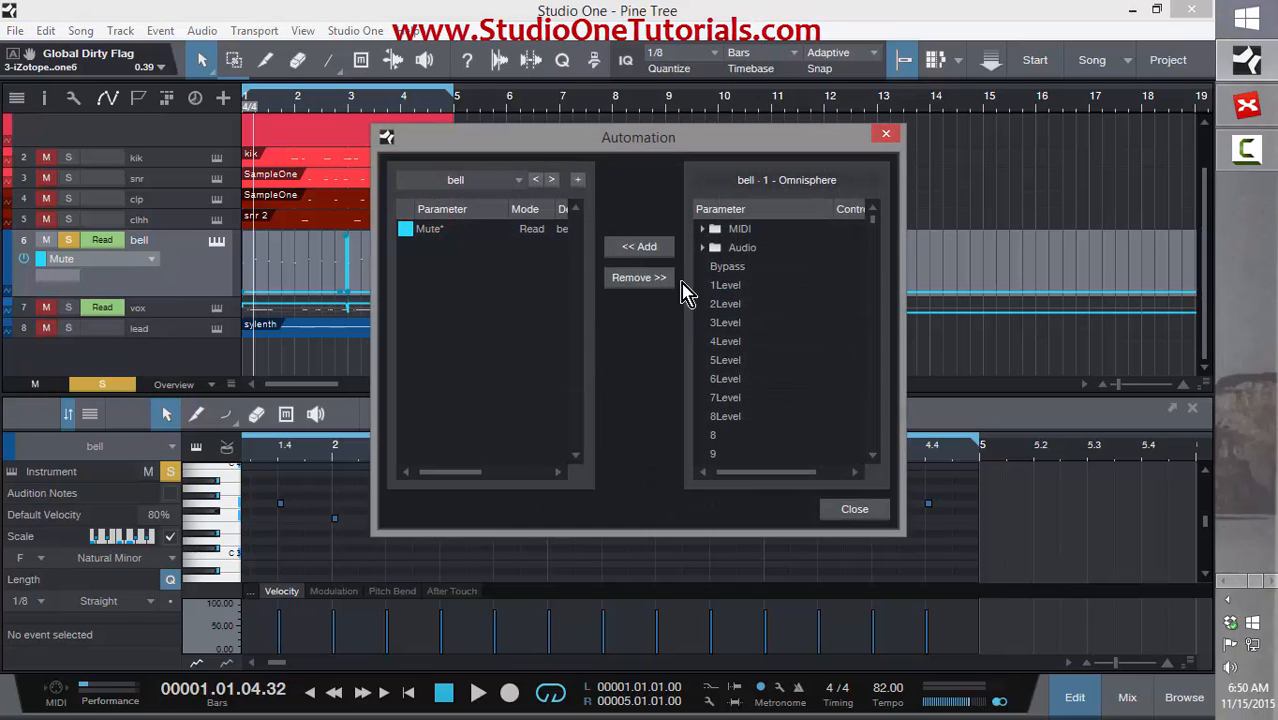
{"action": "left_click", "coordinate": [705, 249]}
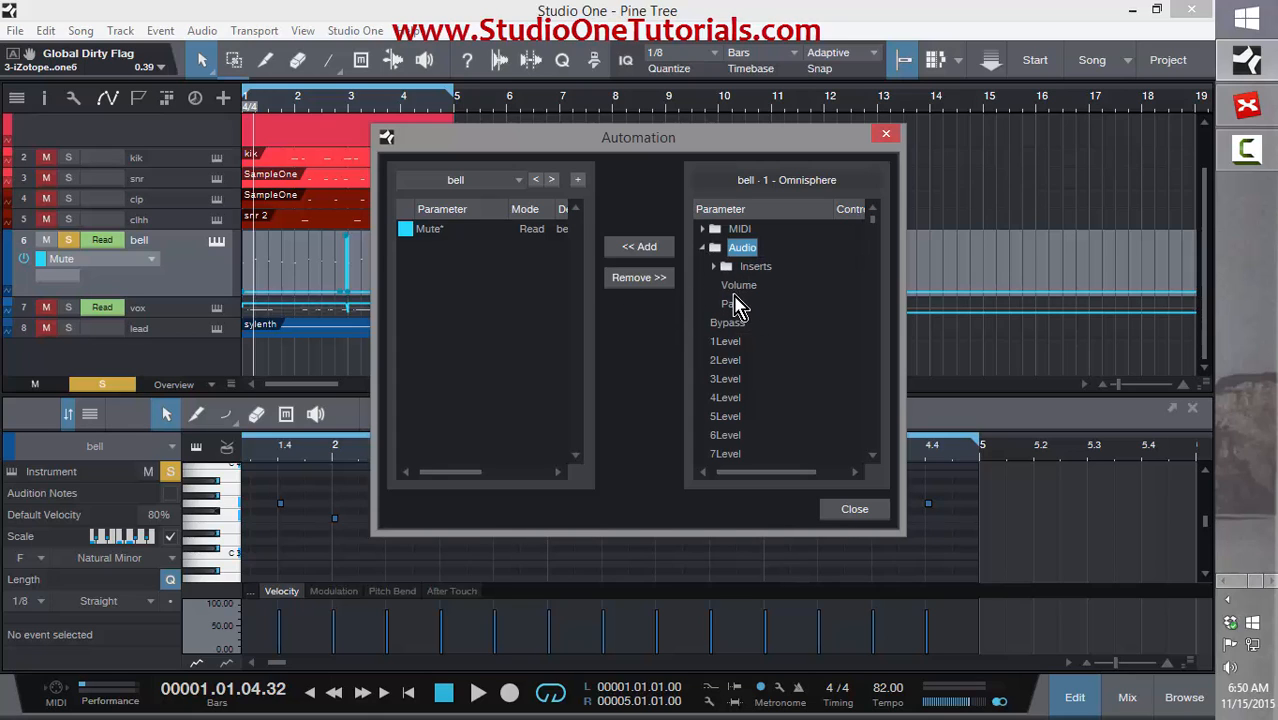
{"action": "left_click", "coordinate": [738, 286]}
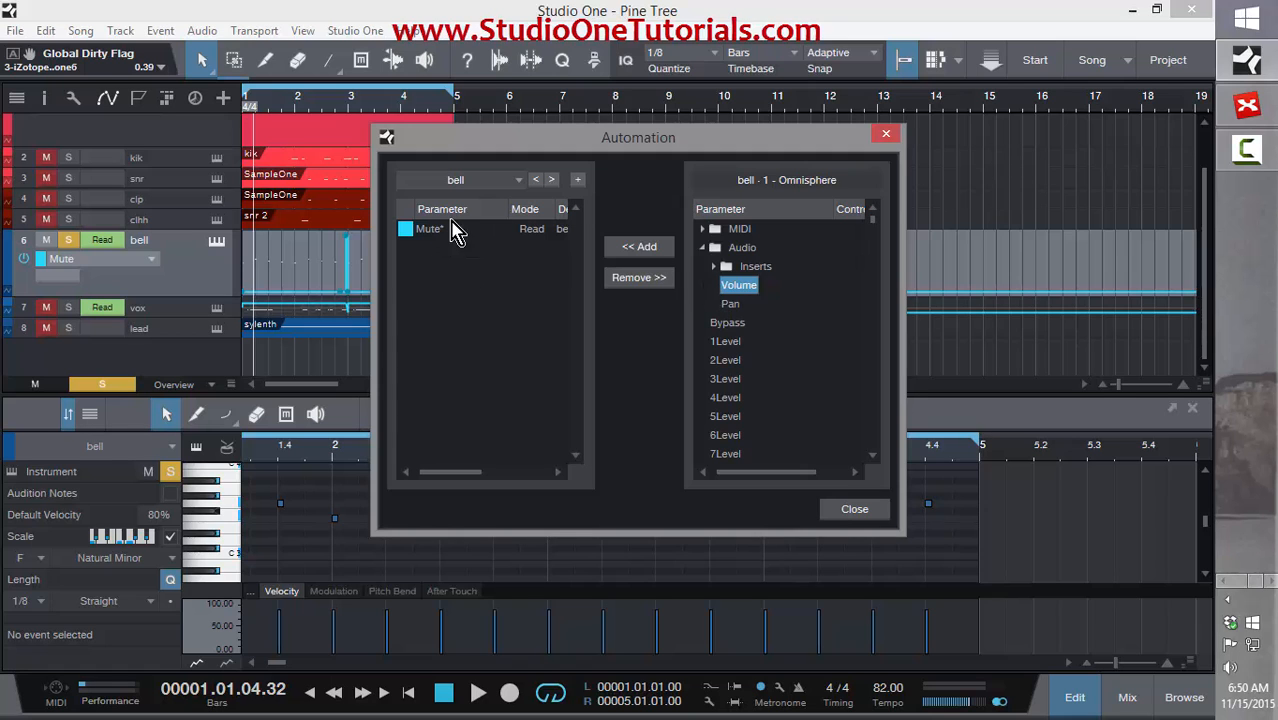
{"action": "left_click", "coordinate": [887, 134]}
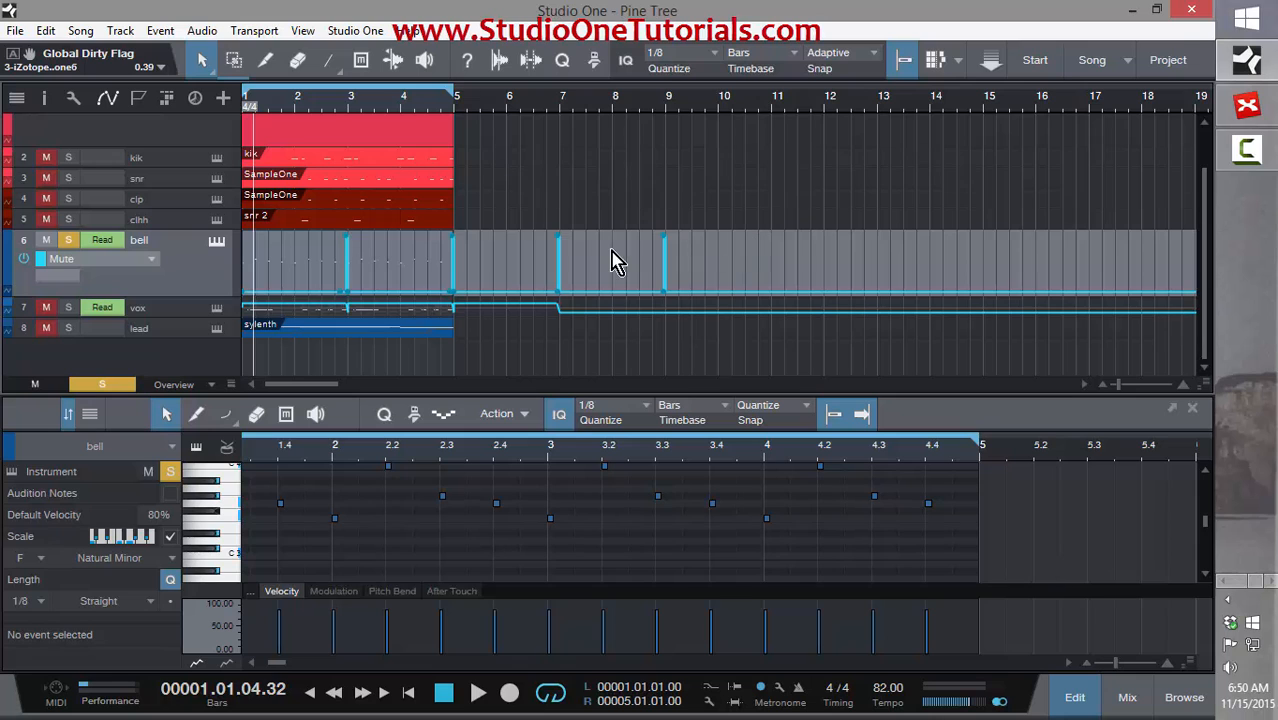
- Delete the bell and vox automation points located after bar 5
{"action": "left_click_drag", "start_coordinate": [772, 332], "coordinate": [530, 248]}
{"action": "left_click", "coordinate": [530, 248]}
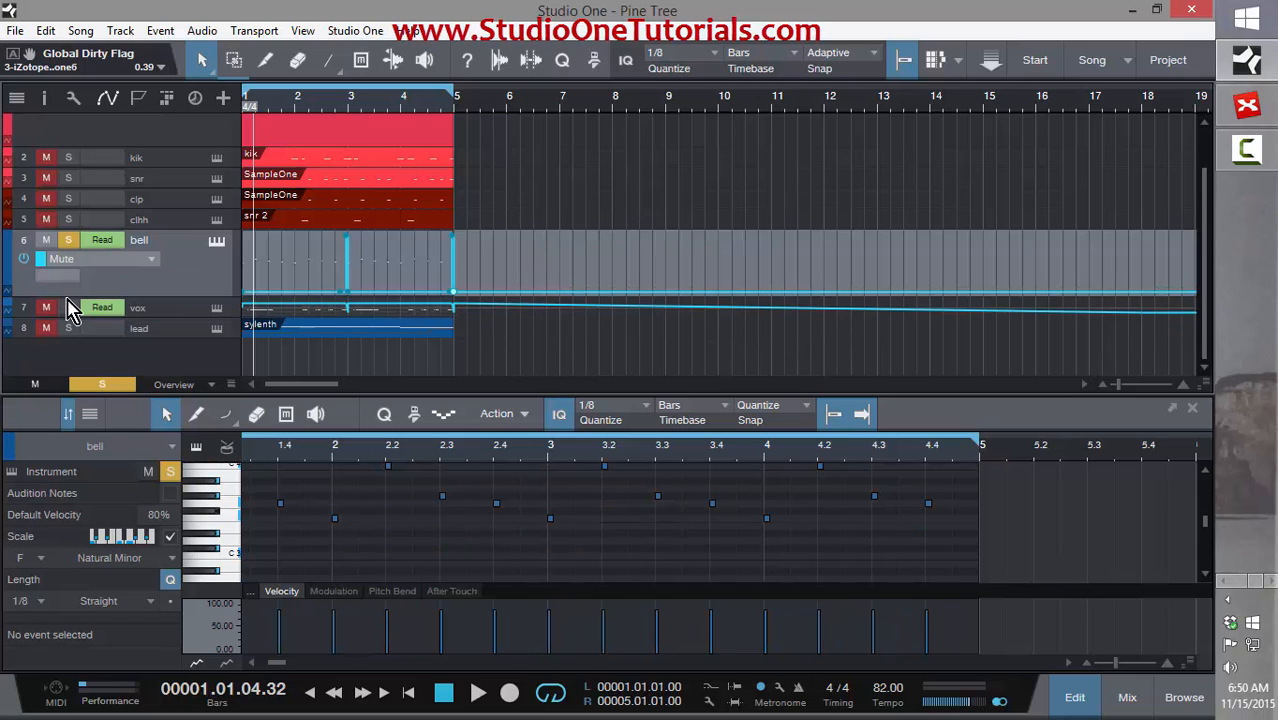
- Set the quantize value to 1/32 and then 1/64 for editing the bell's mute automation just before bar 3
{"action": "left_click_drag", "start_coordinate": [339, 146], "coordinate": [340, 205]}
{"action": "left_click_drag", "start_coordinate": [616, 111], "coordinate": [615, 149]}
{"action": "left_click_drag", "start_coordinate": [308, 240], "coordinate": [495, 300]}
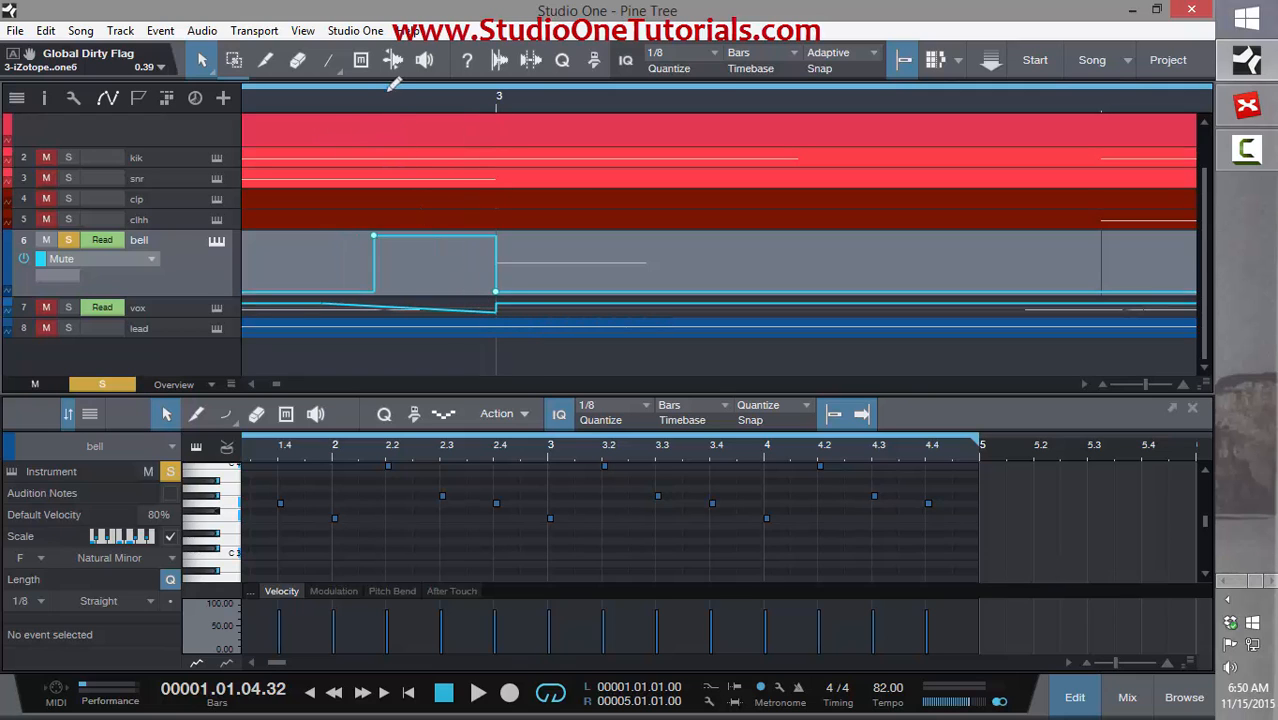
{"action": "left_click", "coordinate": [708, 62]}
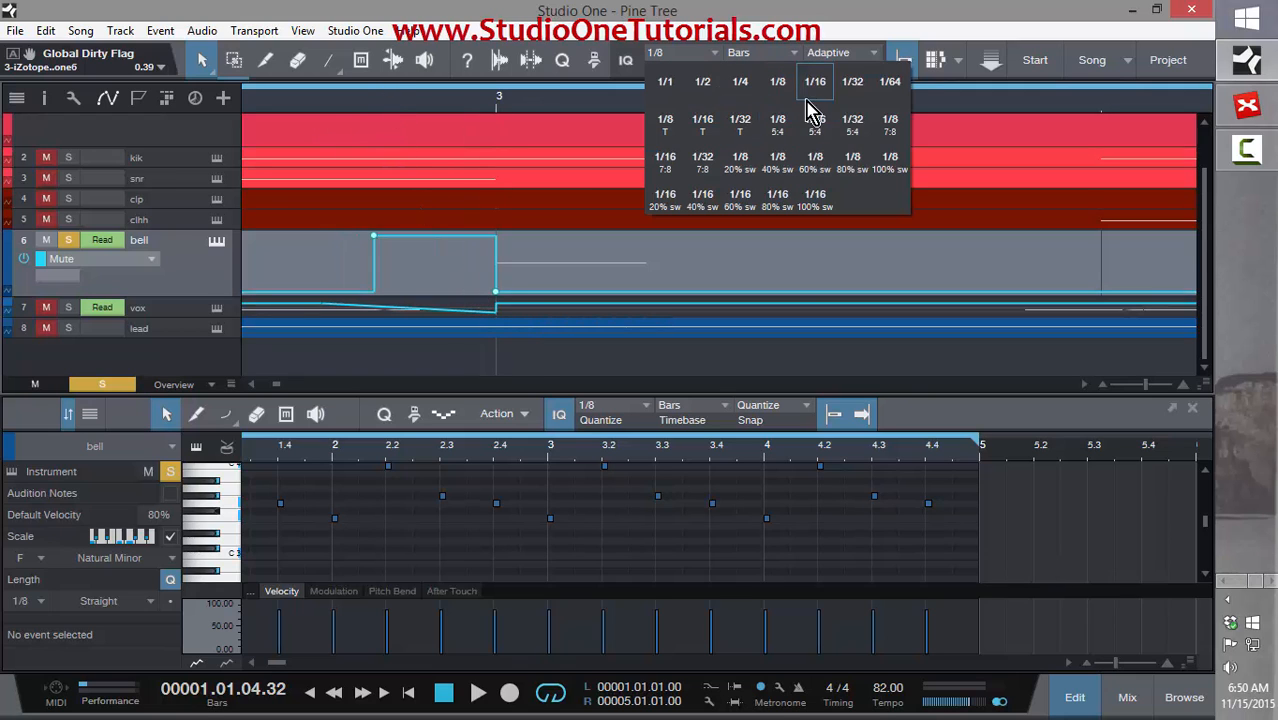
{"action": "left_click", "coordinate": [851, 102]}
{"action": "left_click_drag", "start_coordinate": [424, 98], "coordinate": [562, 33]}
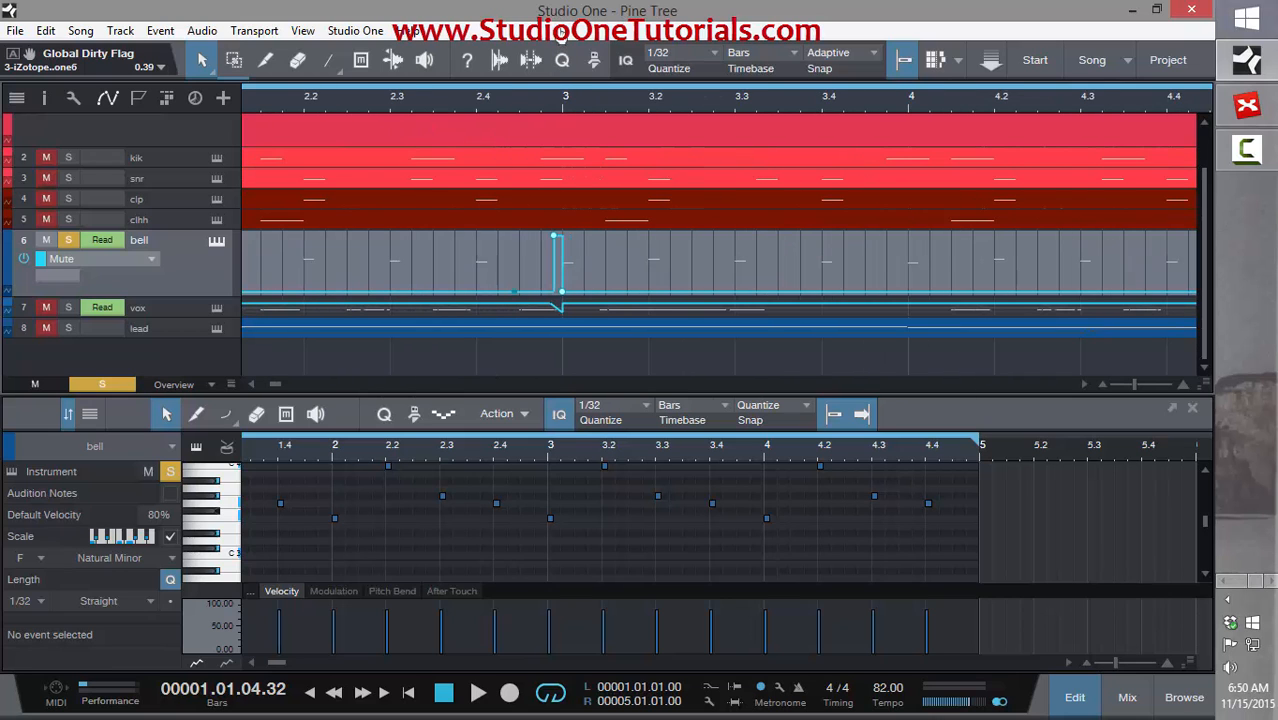
{"action": "left_click", "coordinate": [708, 60]}
{"action": "left_click", "coordinate": [882, 86]}
{"action": "left_click_drag", "start_coordinate": [550, 104], "coordinate": [544, 190]}
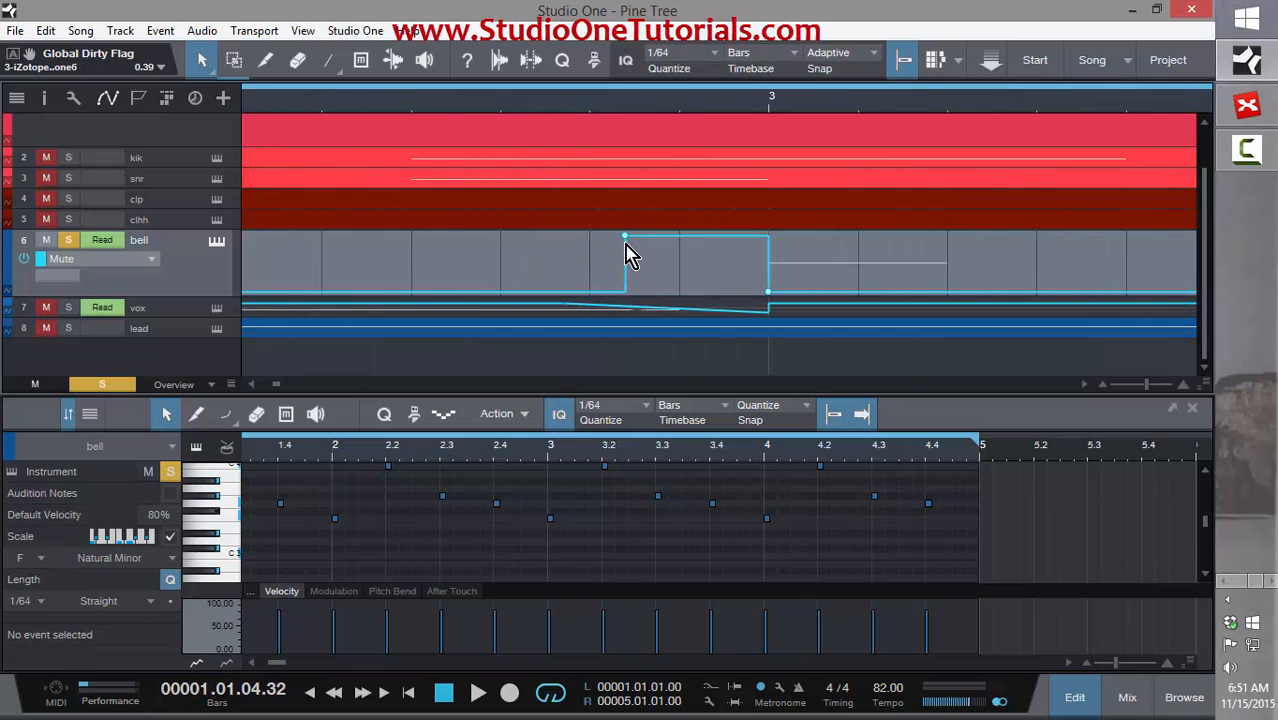
- Move the start point of the bell's mute segment before bar 3 slightly earlier
{"action": "left_click_drag", "start_coordinate": [626, 240], "coordinate": [589, 240]}
{"action": "left_click_drag", "start_coordinate": [735, 298], "coordinate": [765, 297]}
{"action": "left_click_drag", "start_coordinate": [528, 108], "coordinate": [521, 8]}
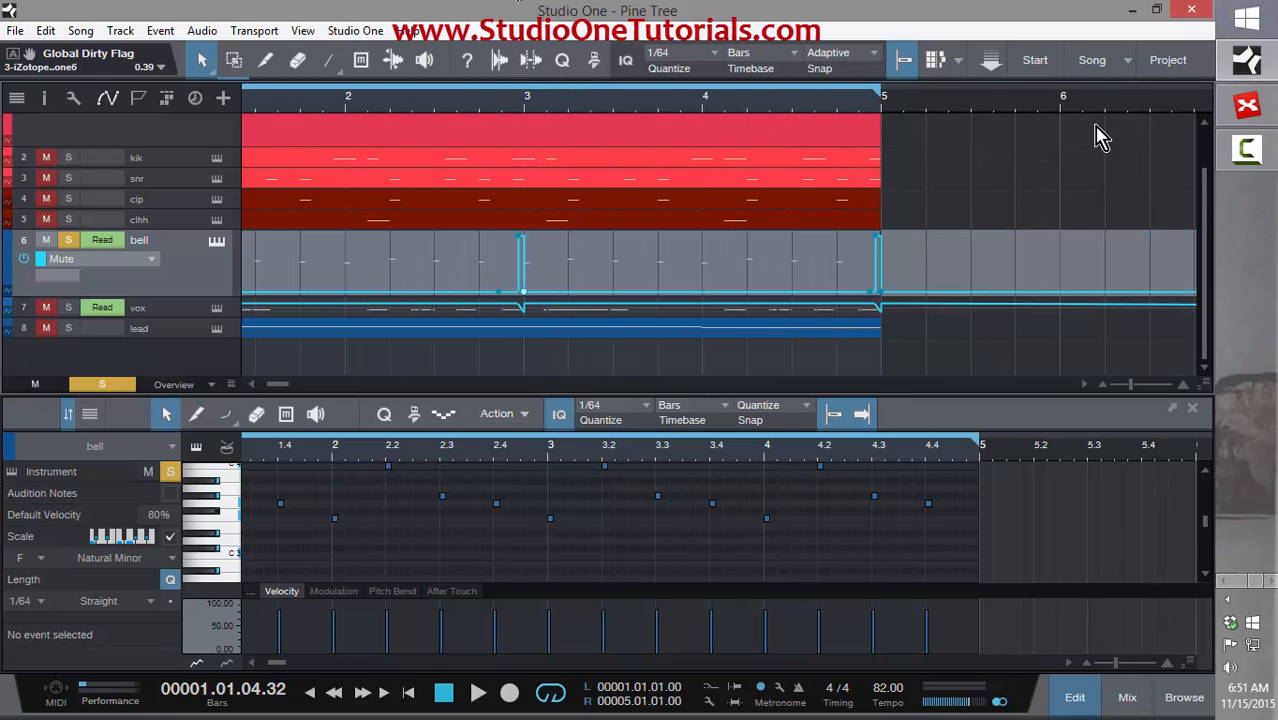
- Return the playhead to the start of the song and unsolo the bell track
{"action": "left_click_drag", "start_coordinate": [920, 106], "coordinate": [876, 100]}
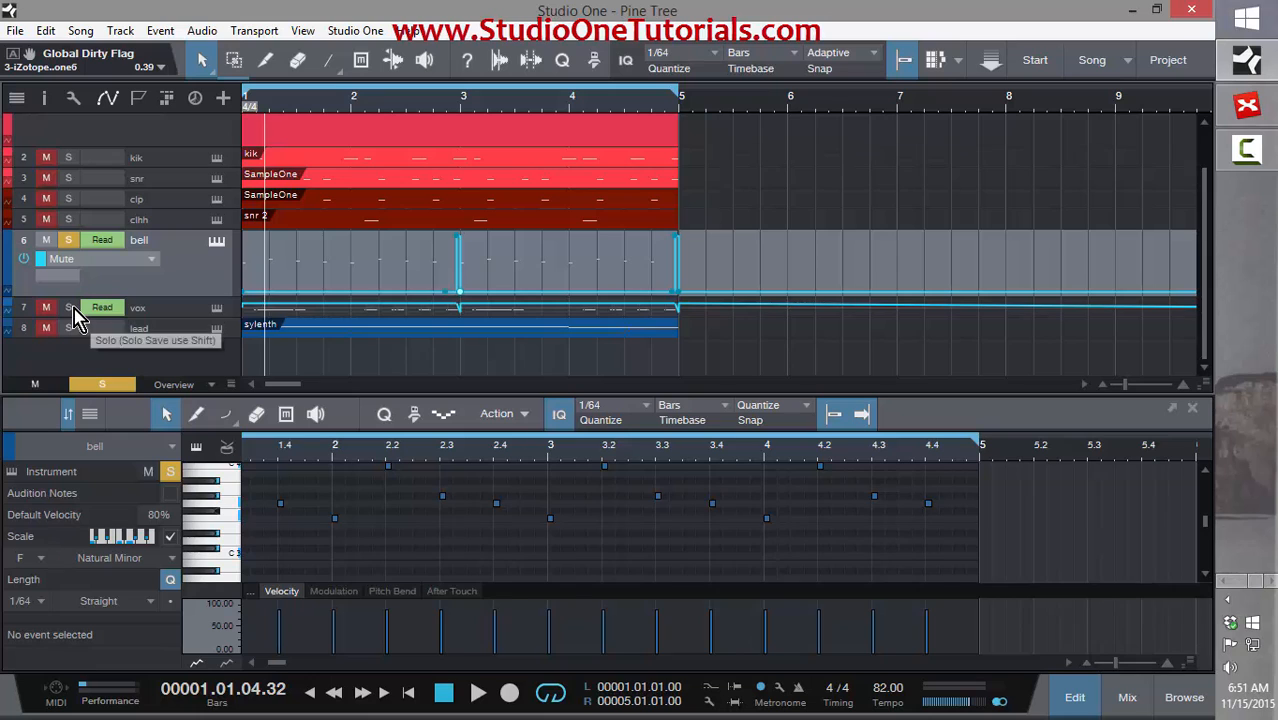
{"action": "key", "text": "comma"}
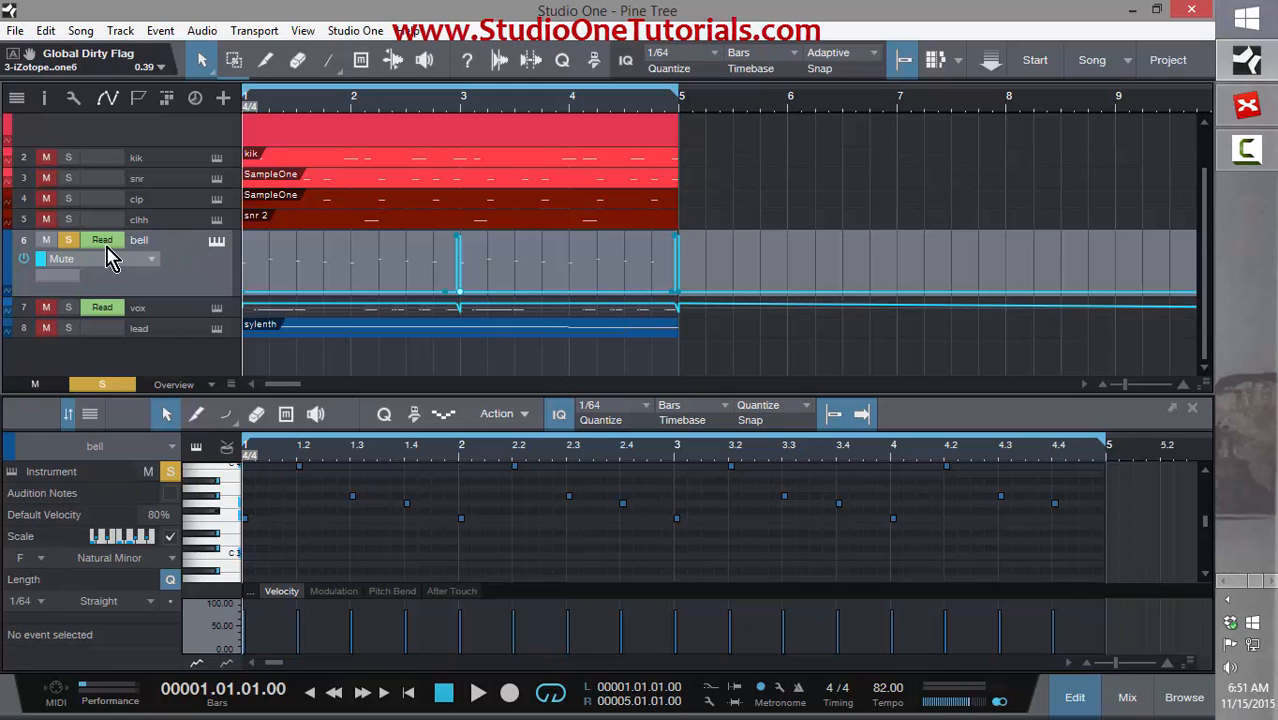
{"action": "left_click", "coordinate": [70, 240]}
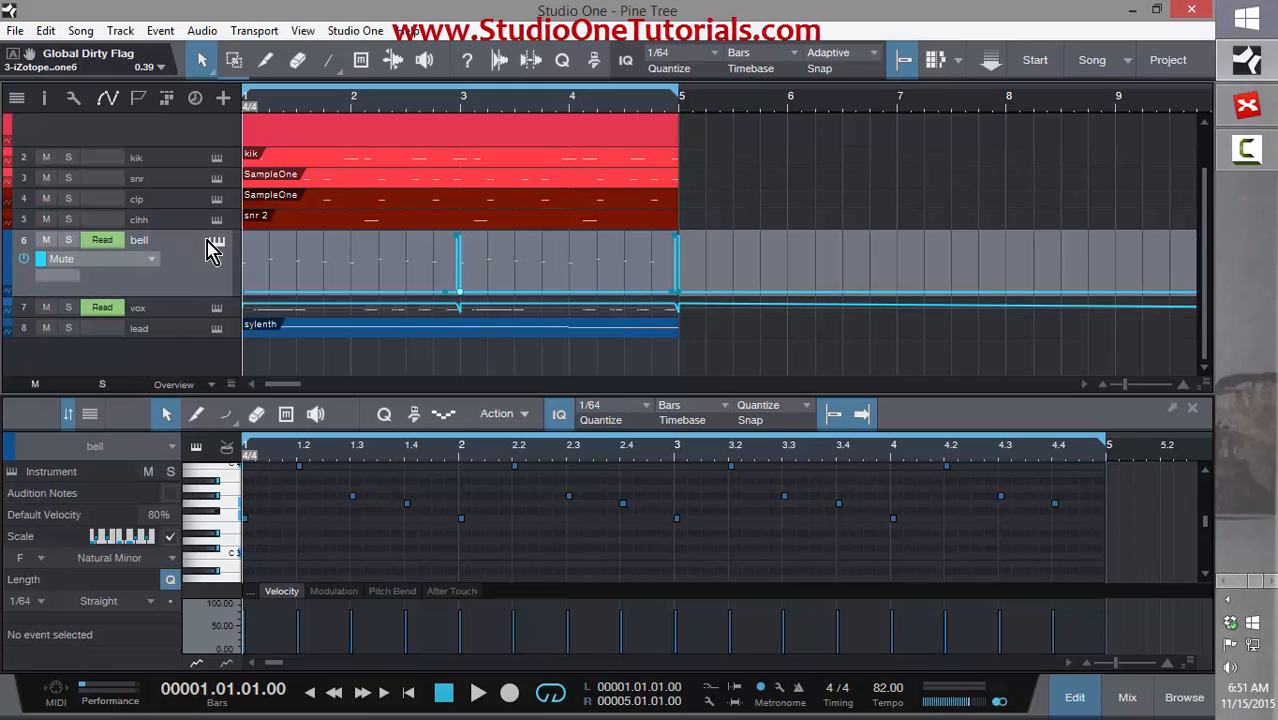
- View the bell track's Omnisphere instrument with its In Memorium 1 patch, and close the instrument window
{"action": "left_click", "coordinate": [216, 243]}
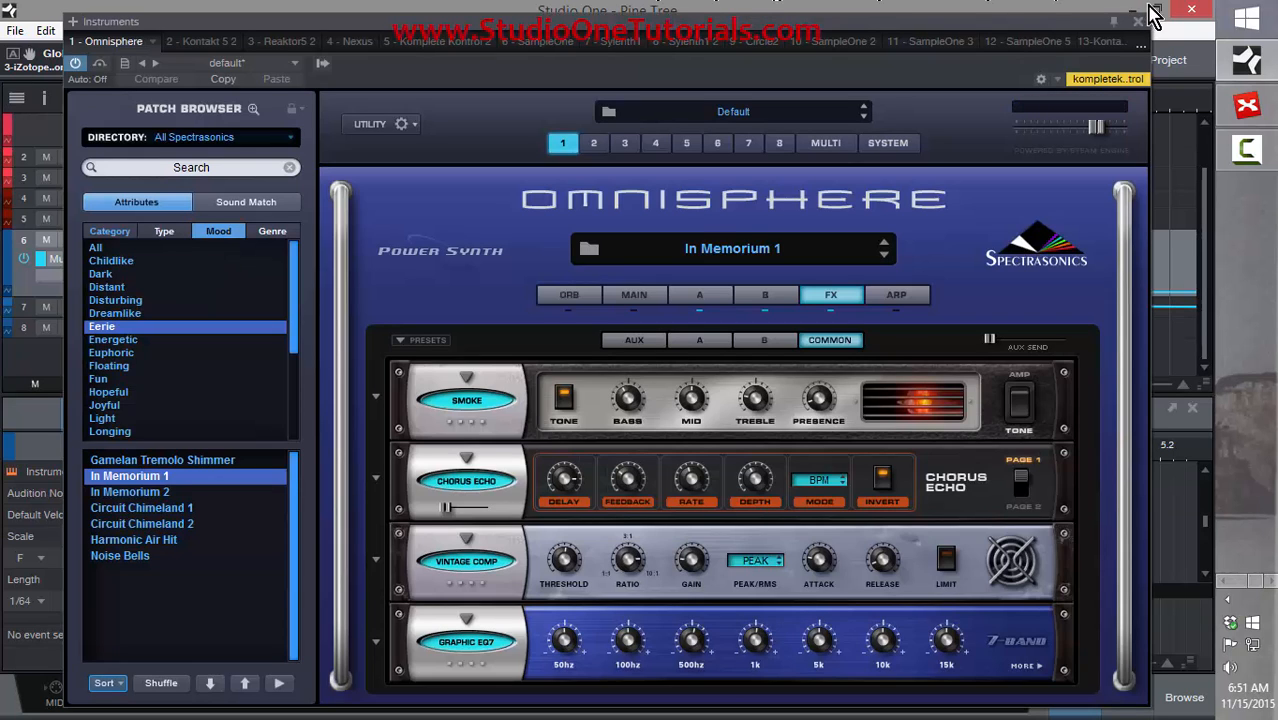
{"action": "left_click", "coordinate": [1137, 20]}
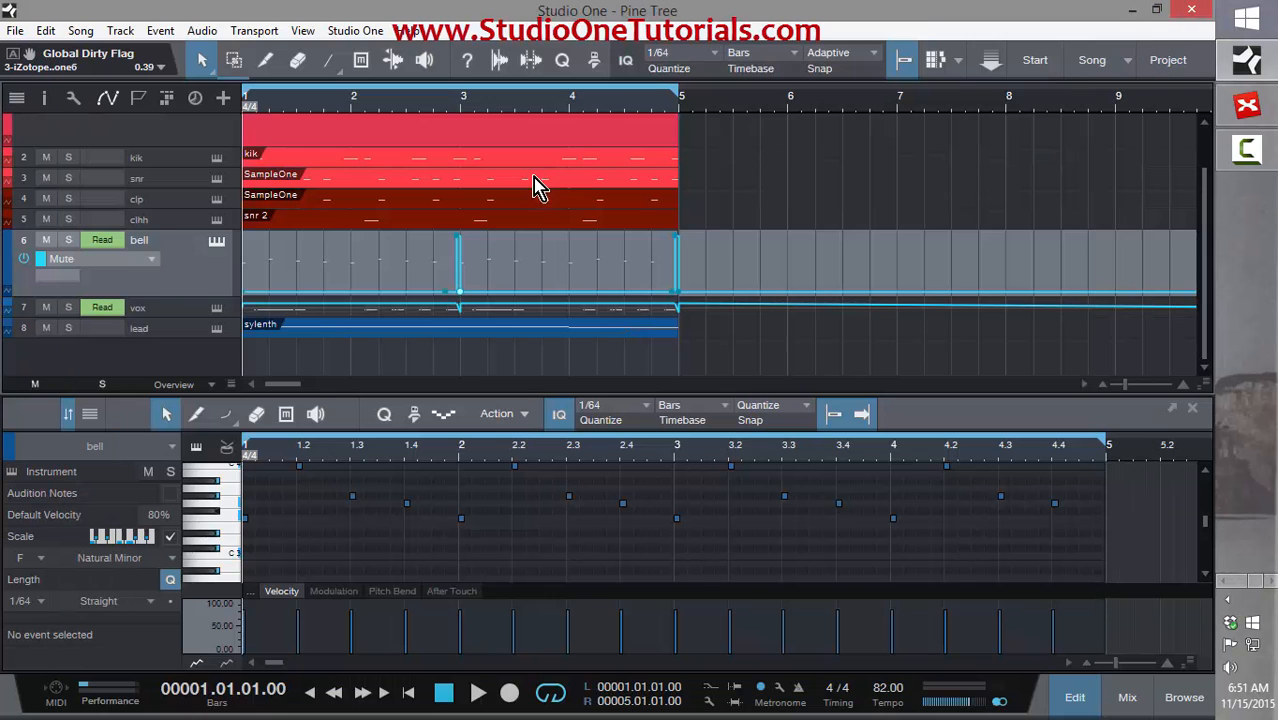
{"action": "left_click", "coordinate": [218, 243]}
{"action": "left_click", "coordinate": [1138, 22]}
- Hide the track automation and close the note editor and mixer so the arrangement fills the window
{"action": "key", "text": "a"}
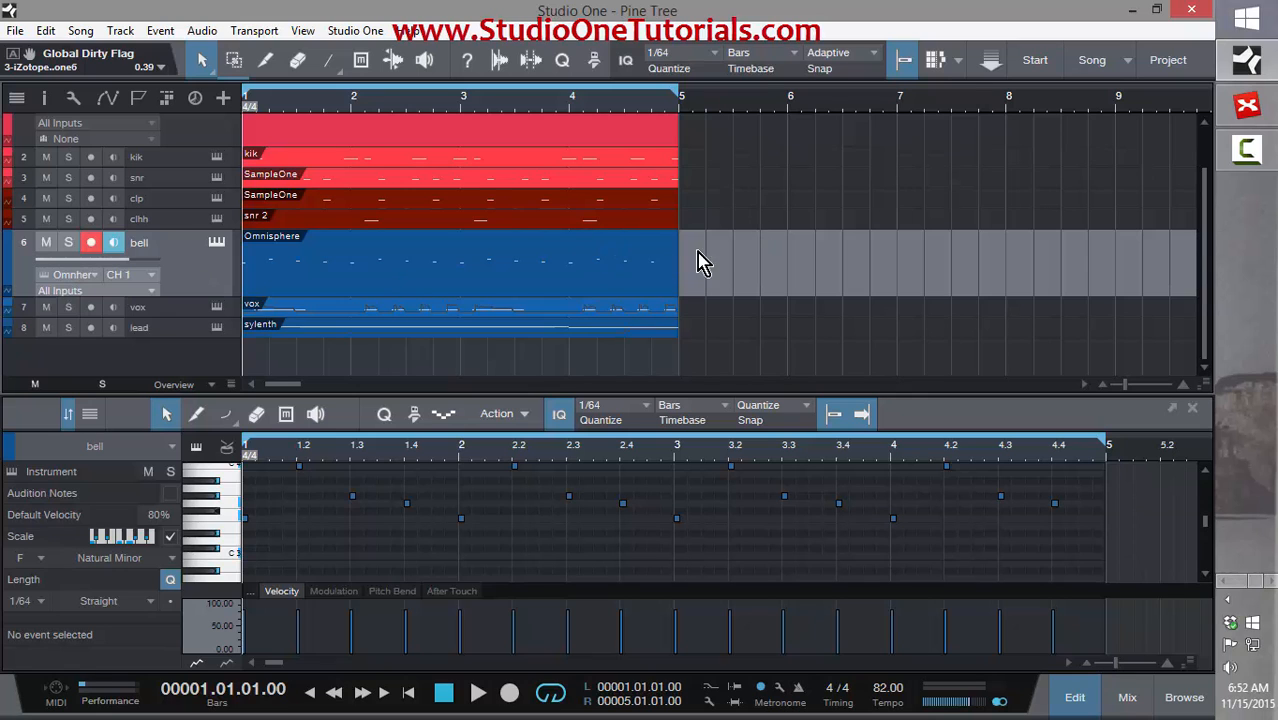
{"action": "scroll", "coordinate": [735, 241], "scroll_direction": "down", "scroll_amount": 3}
{"action": "scroll", "coordinate": [734, 239], "scroll_direction": "up", "scroll_amount": 1}
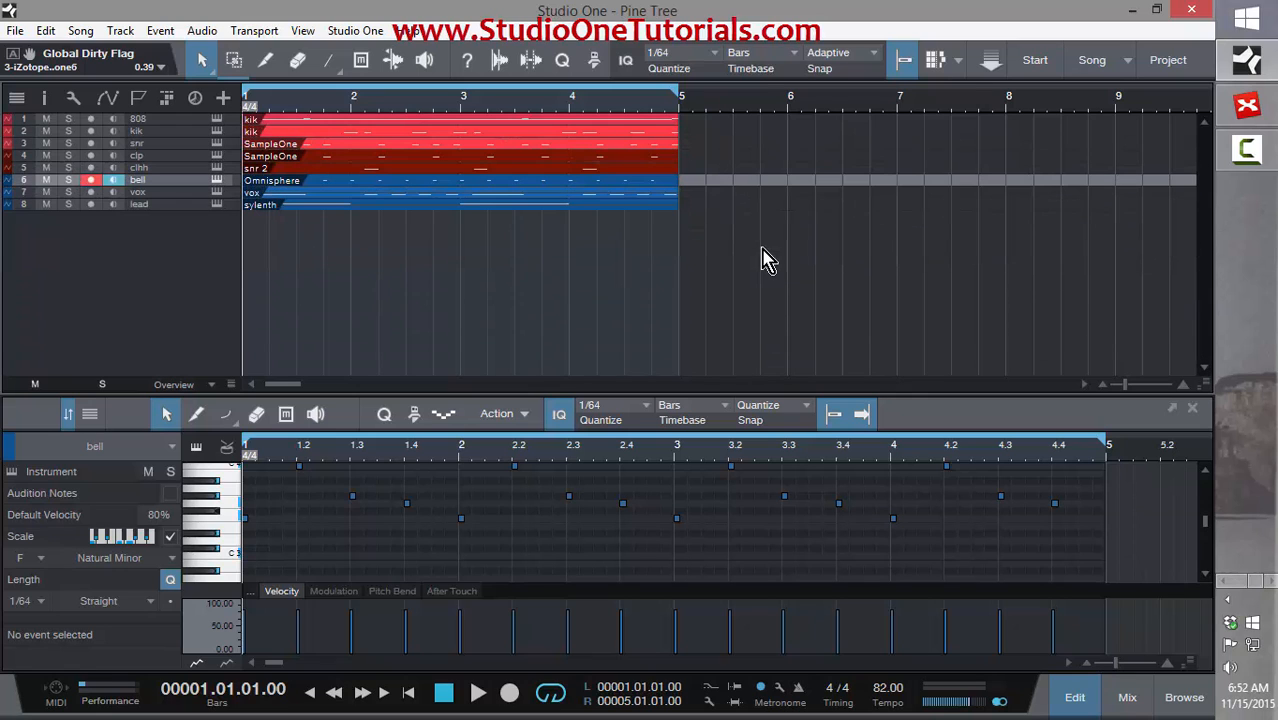
{"action": "left_click_drag", "start_coordinate": [536, 102], "coordinate": [537, 66]}
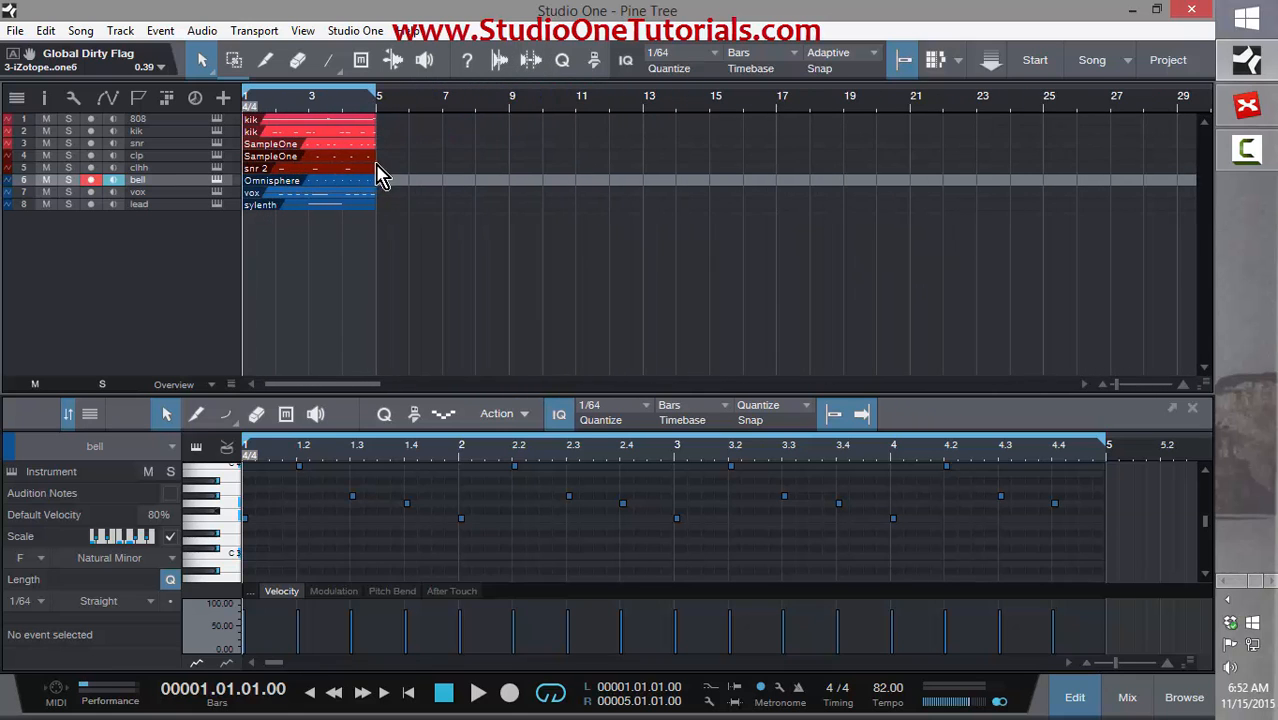
{"action": "scroll", "coordinate": [410, 173], "scroll_direction": "down", "scroll_amount": 3}
{"action": "scroll", "coordinate": [410, 173], "scroll_direction": "up", "scroll_amount": 2}
{"action": "scroll", "coordinate": [410, 173], "scroll_direction": "up", "scroll_amount": 2}
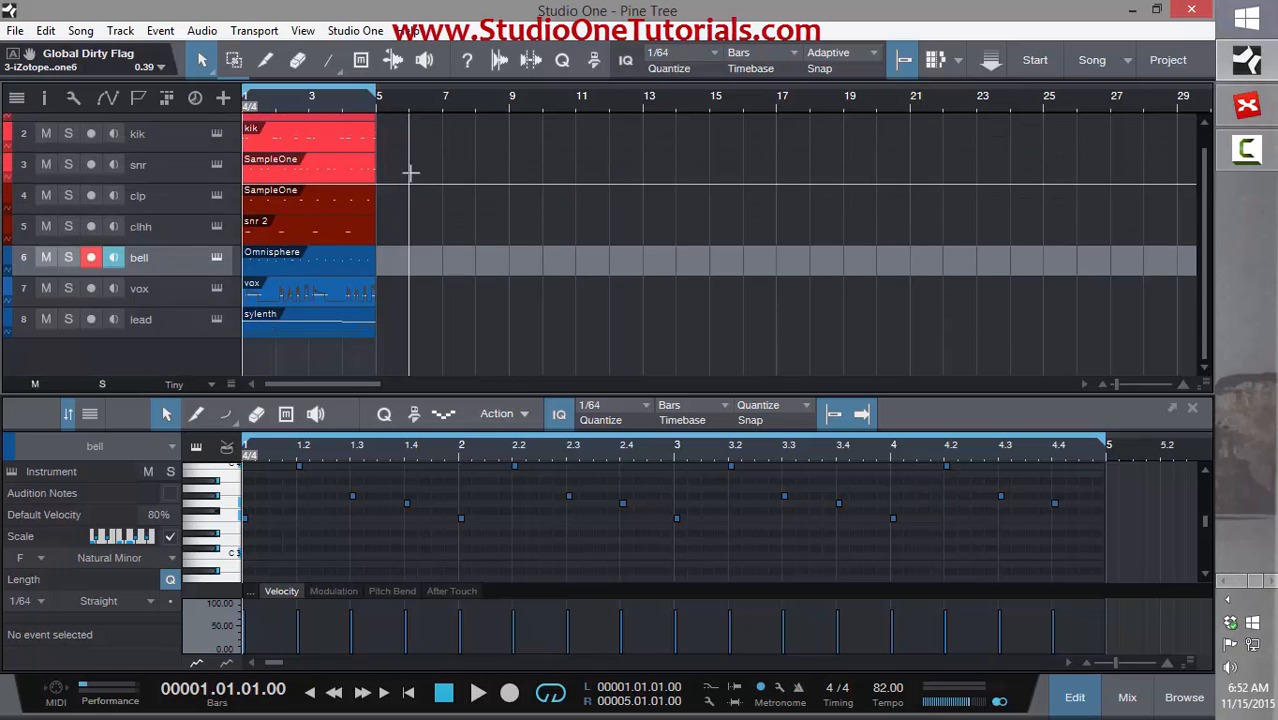
{"action": "scroll", "coordinate": [411, 175], "scroll_direction": "down", "scroll_amount": 1}
{"action": "key", "text": "F3"}
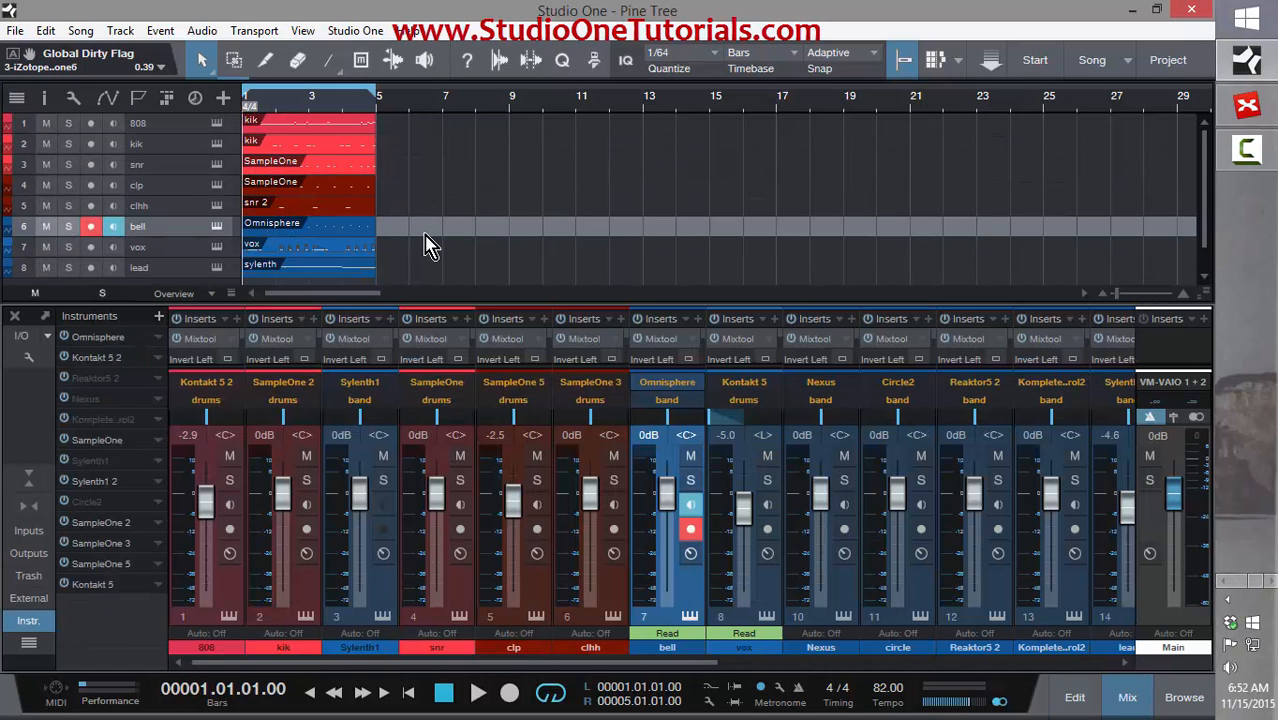
{"action": "key", "text": "F3"}
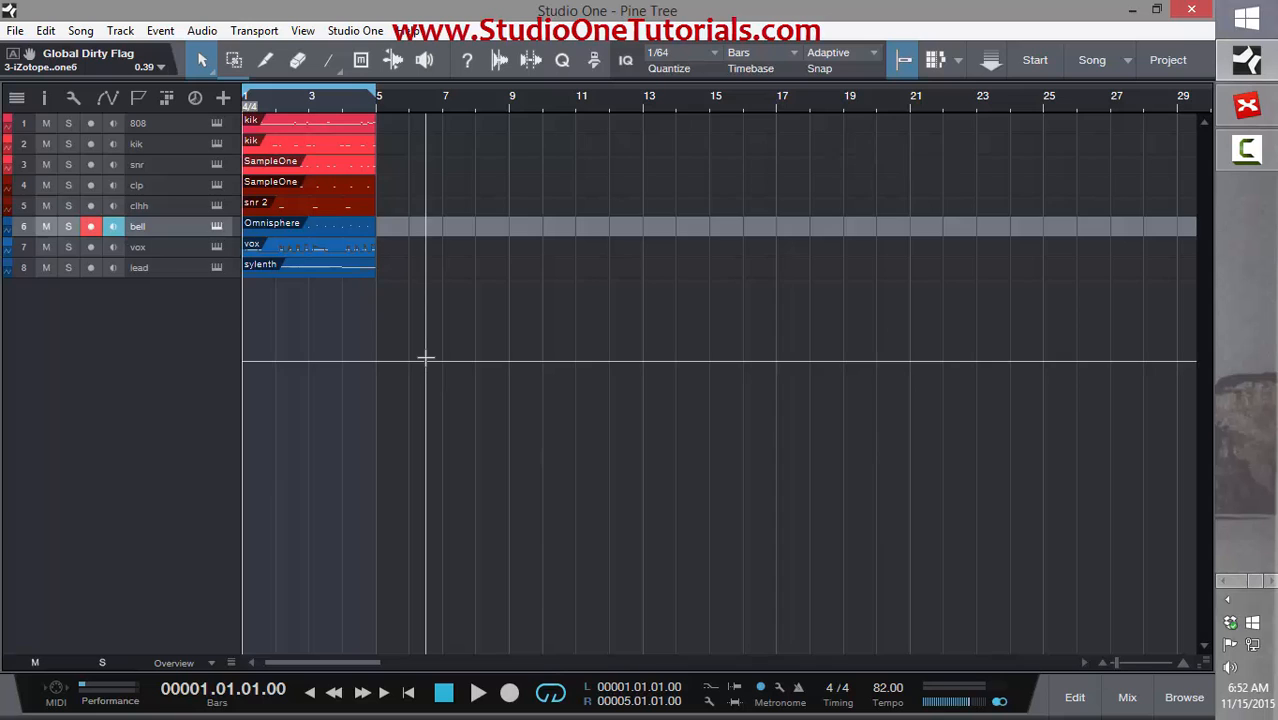
- Increase the track height to Tiny and play the full four-bar loop with all tracks
{"action": "scroll", "coordinate": [426, 358], "scroll_direction": "up", "scroll_amount": 2}
{"action": "scroll", "coordinate": [426, 358], "scroll_direction": "down", "scroll_amount": 1}
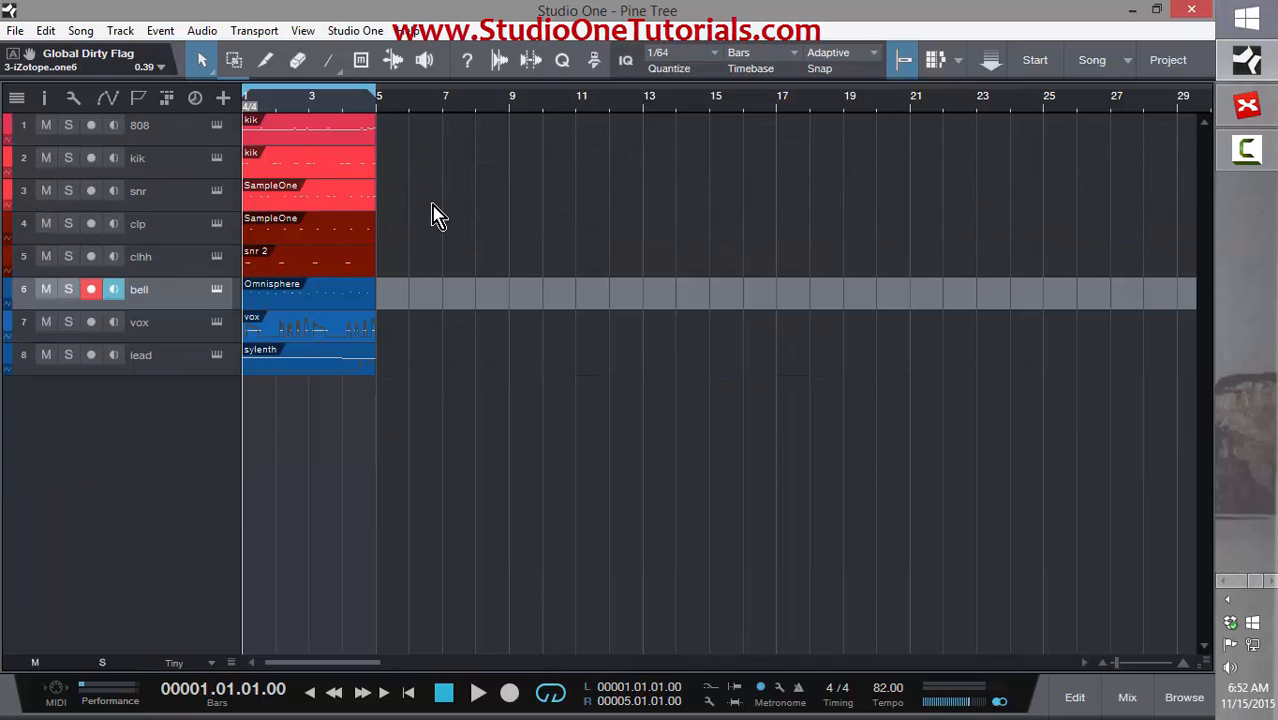
{"action": "key", "text": "space"}
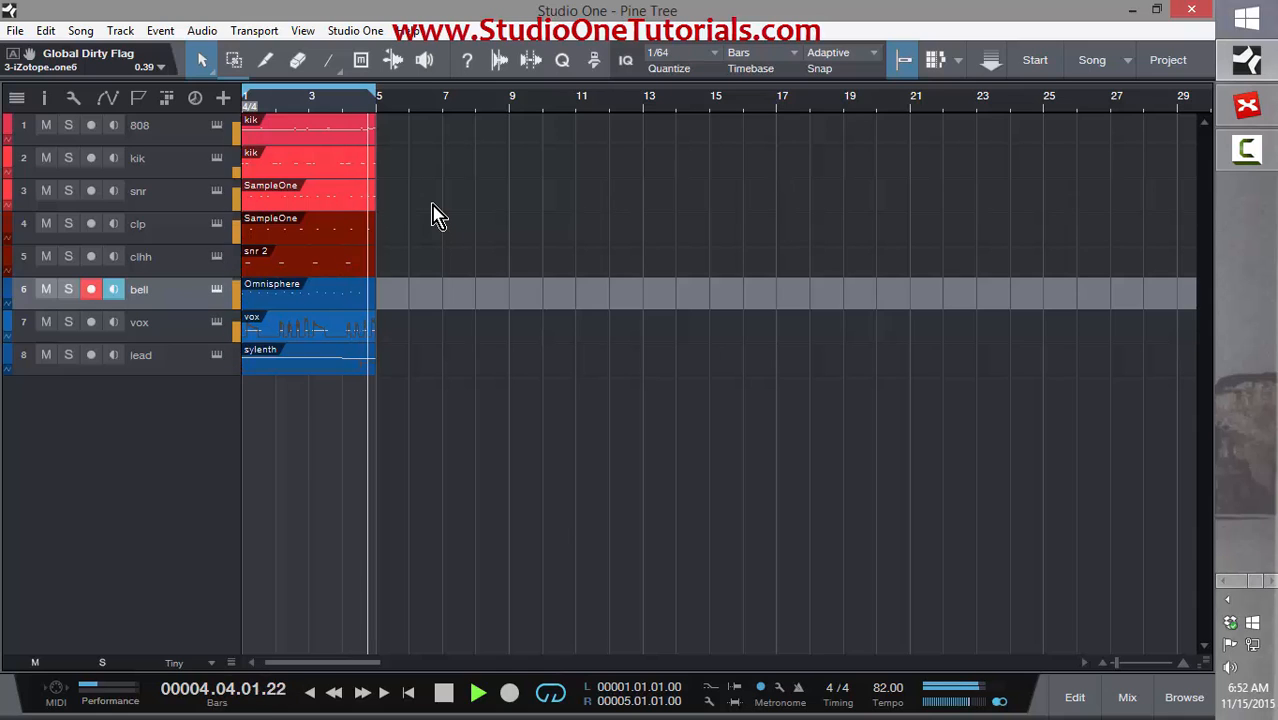
{"action": "key", "text": "space"}
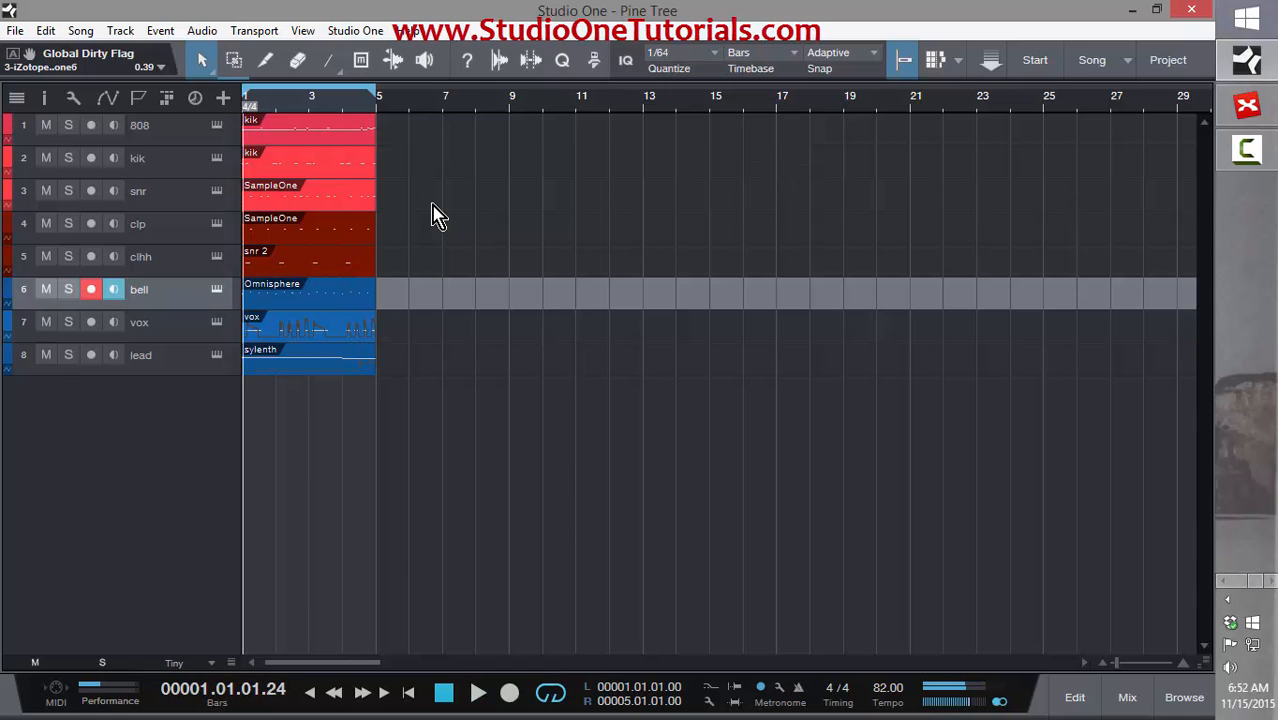
- Duplicate the four-bar block of all eight tracks three times so the arrangement extends to bar 17
{"action": "left_click_drag", "start_coordinate": [517, 408], "coordinate": [690, 138]}
{"action": "left_click_drag", "start_coordinate": [774, 440], "coordinate": [316, 133]}
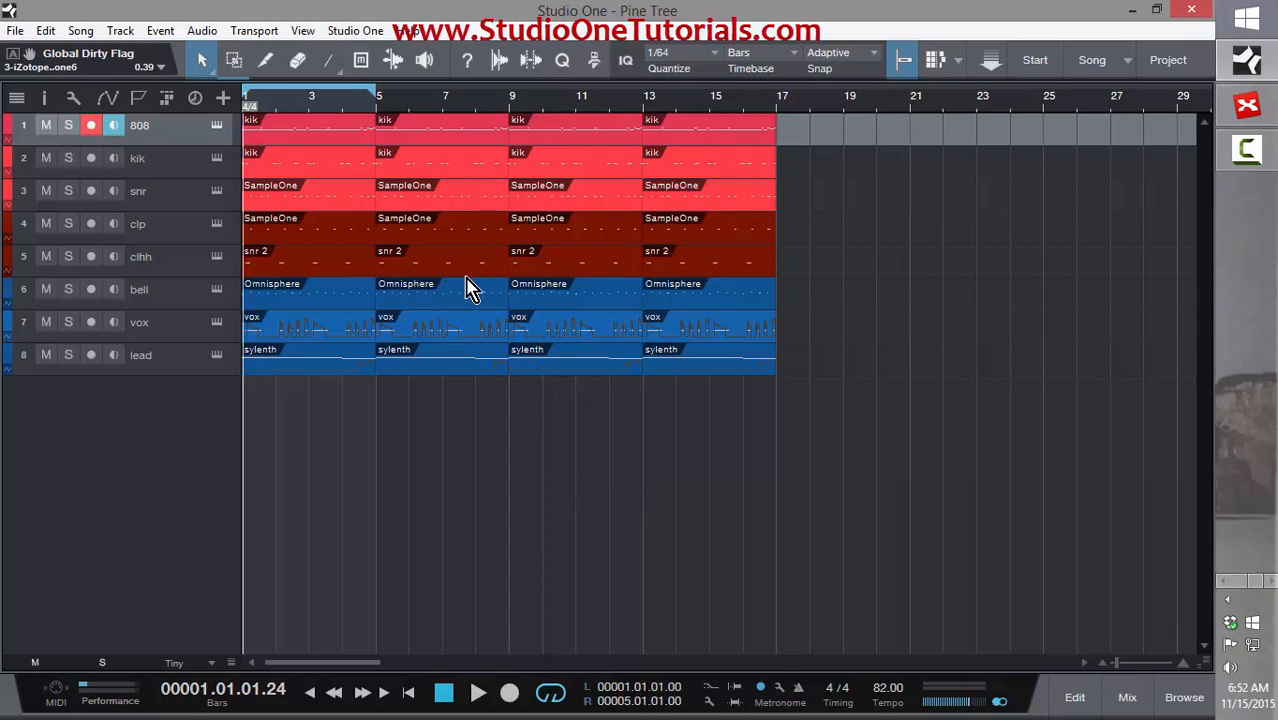
- Try copying the last four-bar block of all tracks past bar 17, and delete the copy
{"action": "left_click_drag", "start_coordinate": [842, 440], "coordinate": [693, 131]}
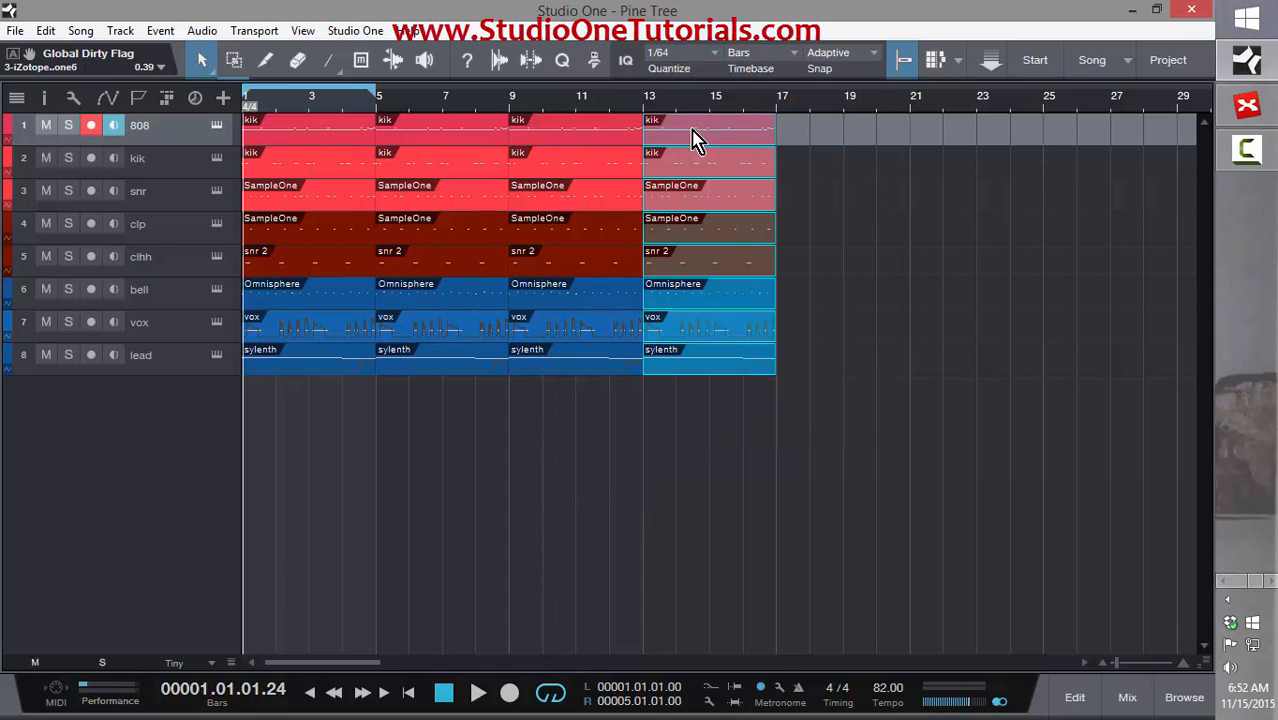
{"action": "left_click_drag", "start_coordinate": [697, 148], "coordinate": [832, 148]}
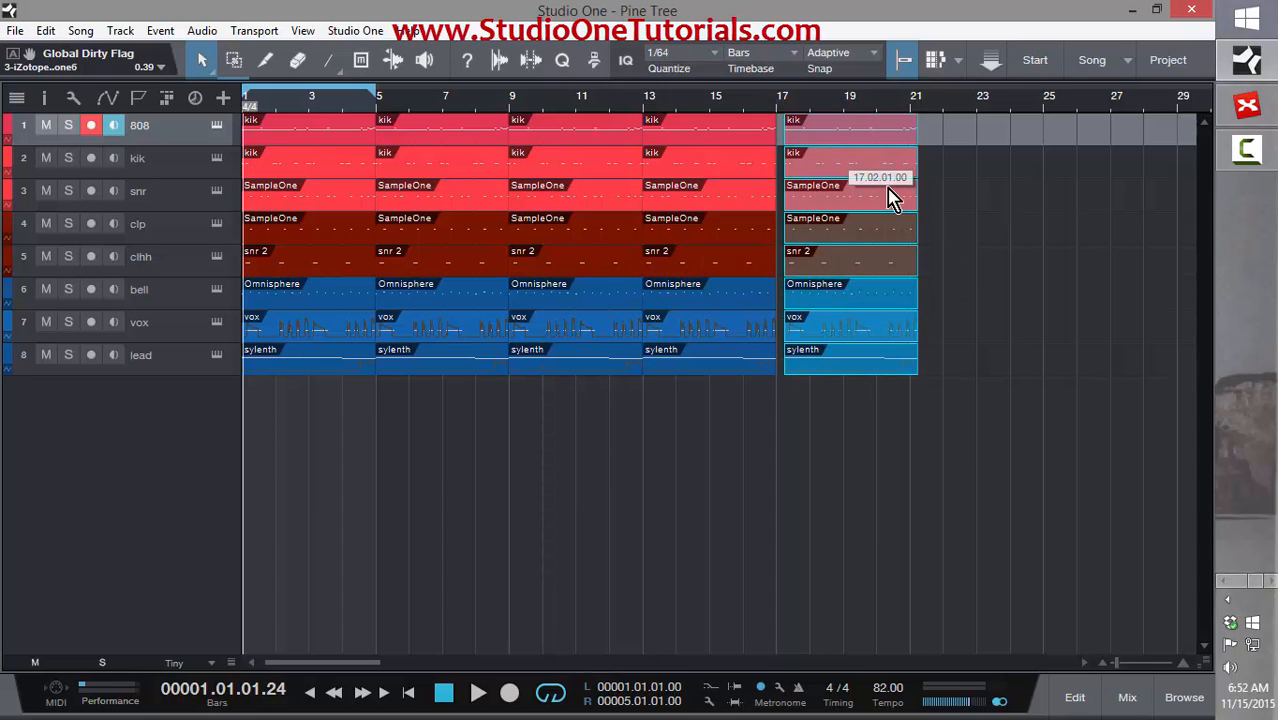
{"action": "left_click_drag", "start_coordinate": [1001, 442], "coordinate": [857, 150]}
{"action": "key", "text": "Delete"}
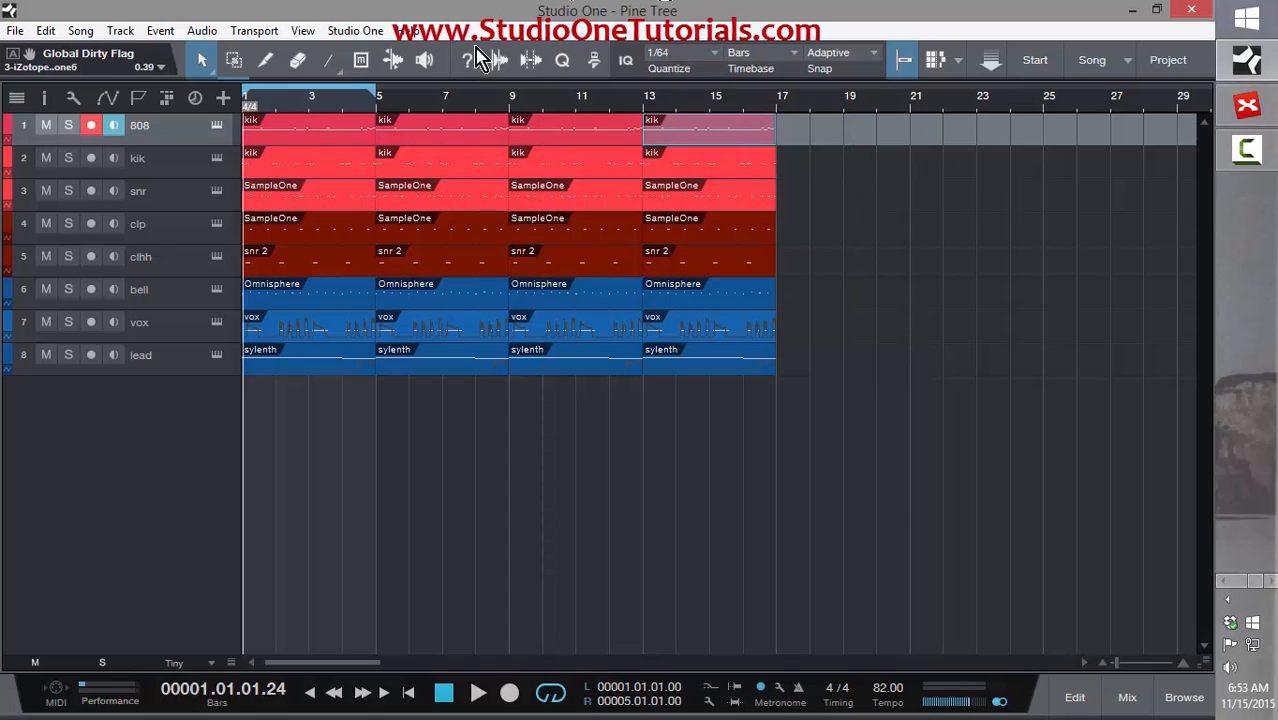
- Delete the clhh track's first event, between bars 1 and 5
{"action": "left_click", "coordinate": [315, 257]}
{"action": "key", "text": "Delete"}
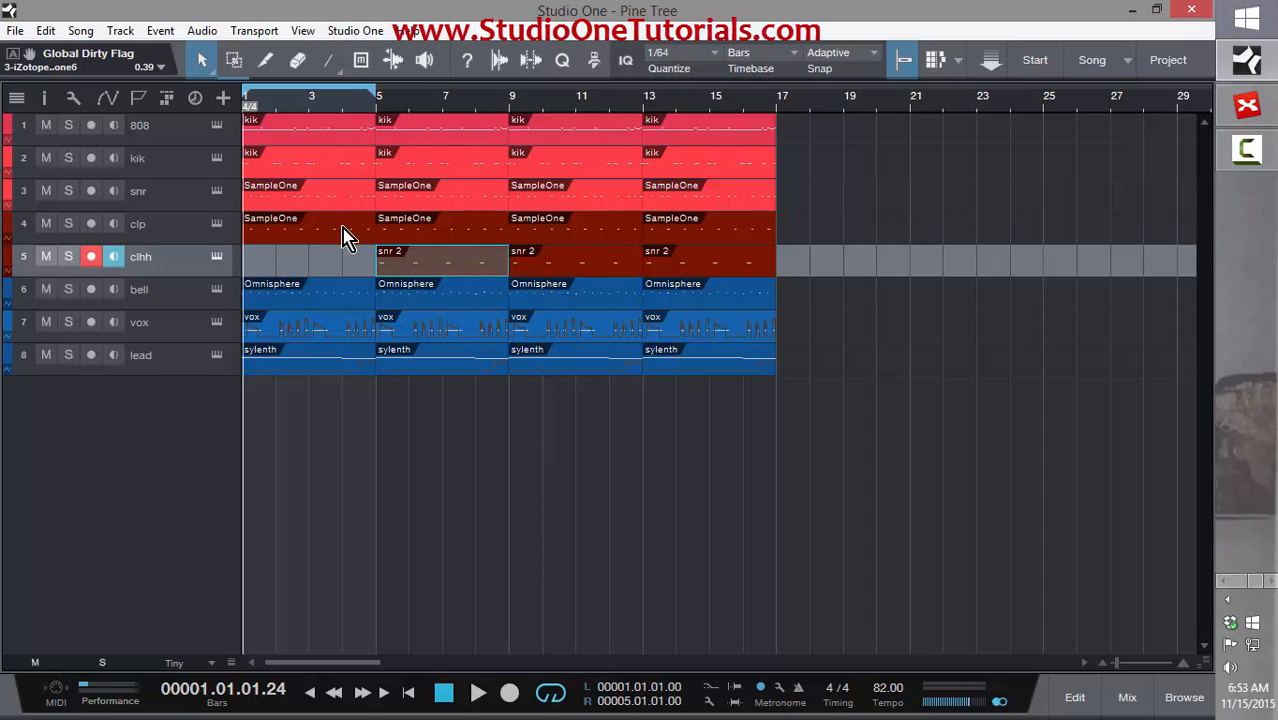
- Delete the clp, snr, kik and 808 tracks' events between bars 1 and 5
{"action": "left_click", "coordinate": [342, 230]}
{"action": "key", "text": "Delete"}
{"action": "left_click", "coordinate": [342, 192]}
{"action": "key", "text": "Delete"}
{"action": "left_click", "coordinate": [338, 158]}
{"action": "key", "text": "Delete"}
{"action": "left_click", "coordinate": [335, 135]}
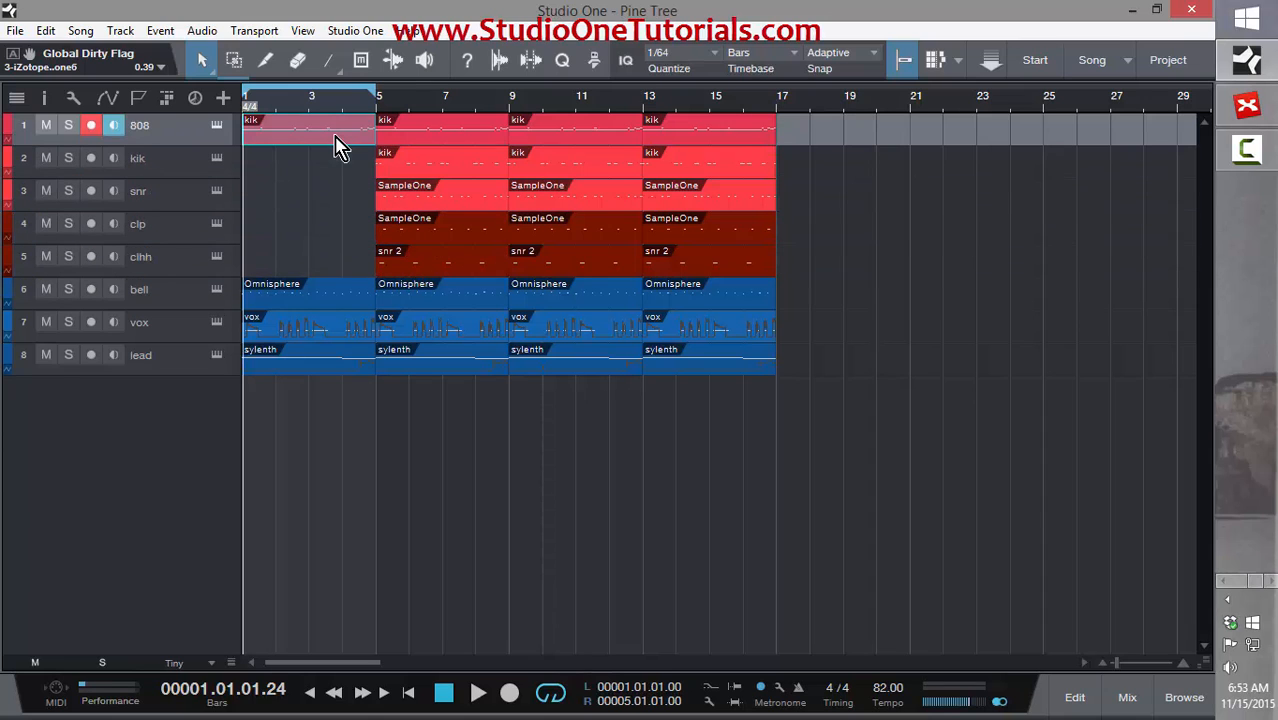
{"action": "key", "text": "Delete"}
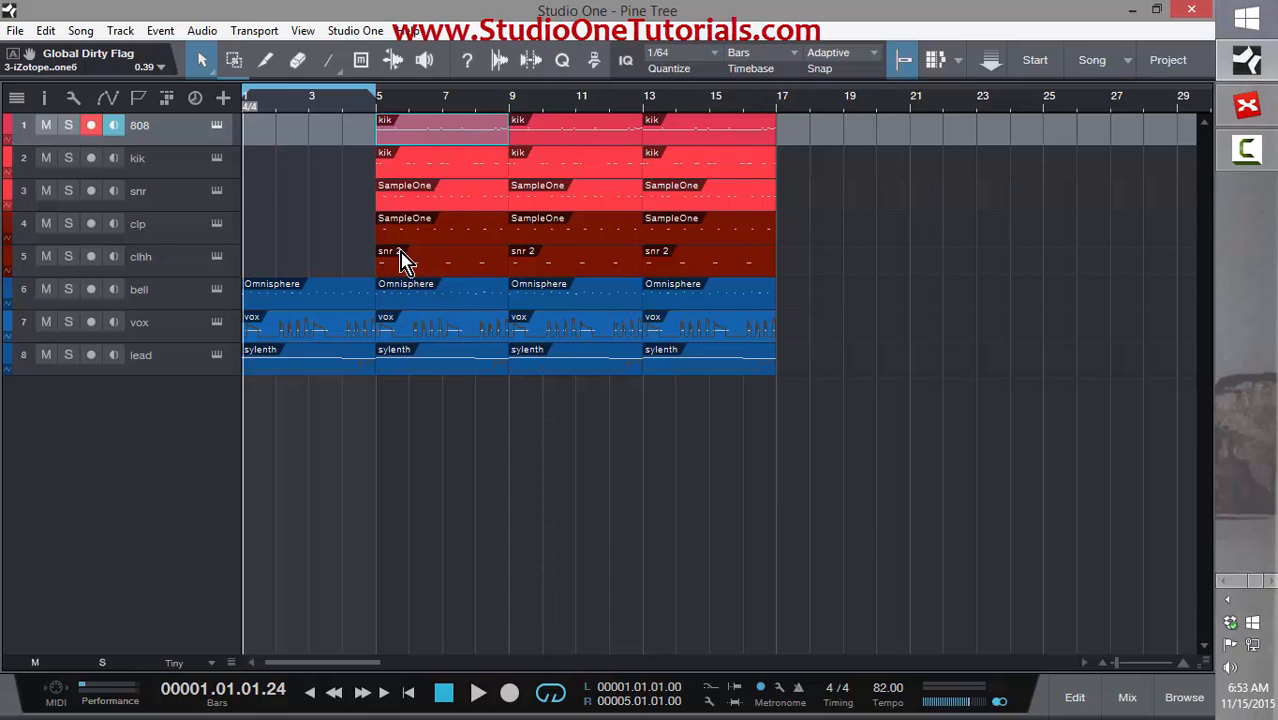
- Play from the start while deleting the five drum and 808 tracks' events between bars 5 and 9 and extending the loop to bar 9
{"action": "key", "text": "comma"}
{"action": "key", "text": "space"}
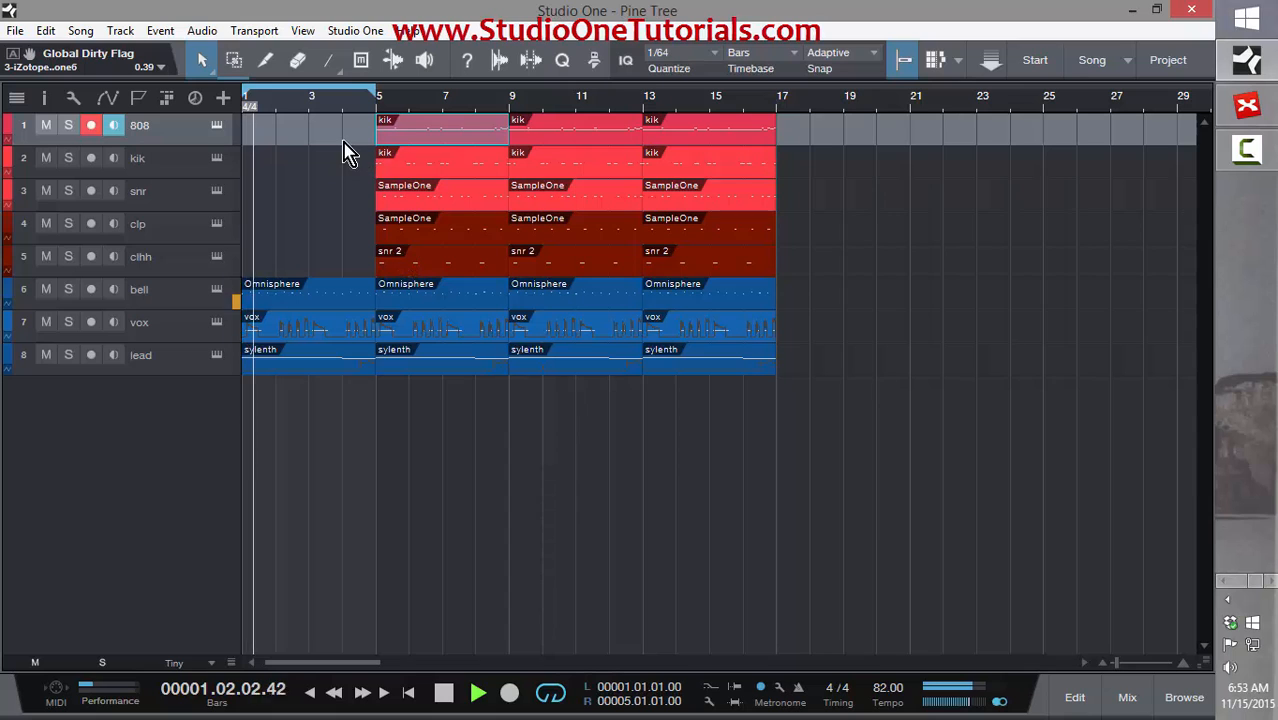
{"action": "left_click_drag", "start_coordinate": [350, 126], "coordinate": [447, 268]}
{"action": "key", "text": "Delete"}
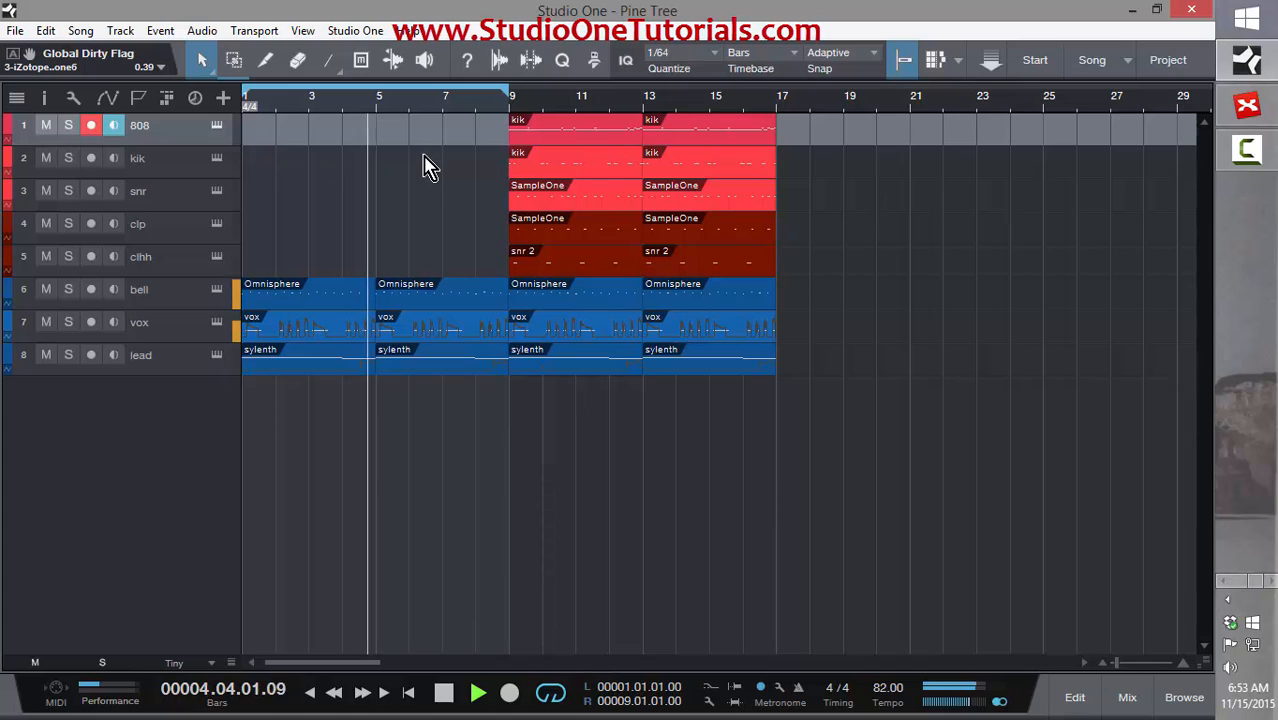
{"action": "key", "text": "space"}
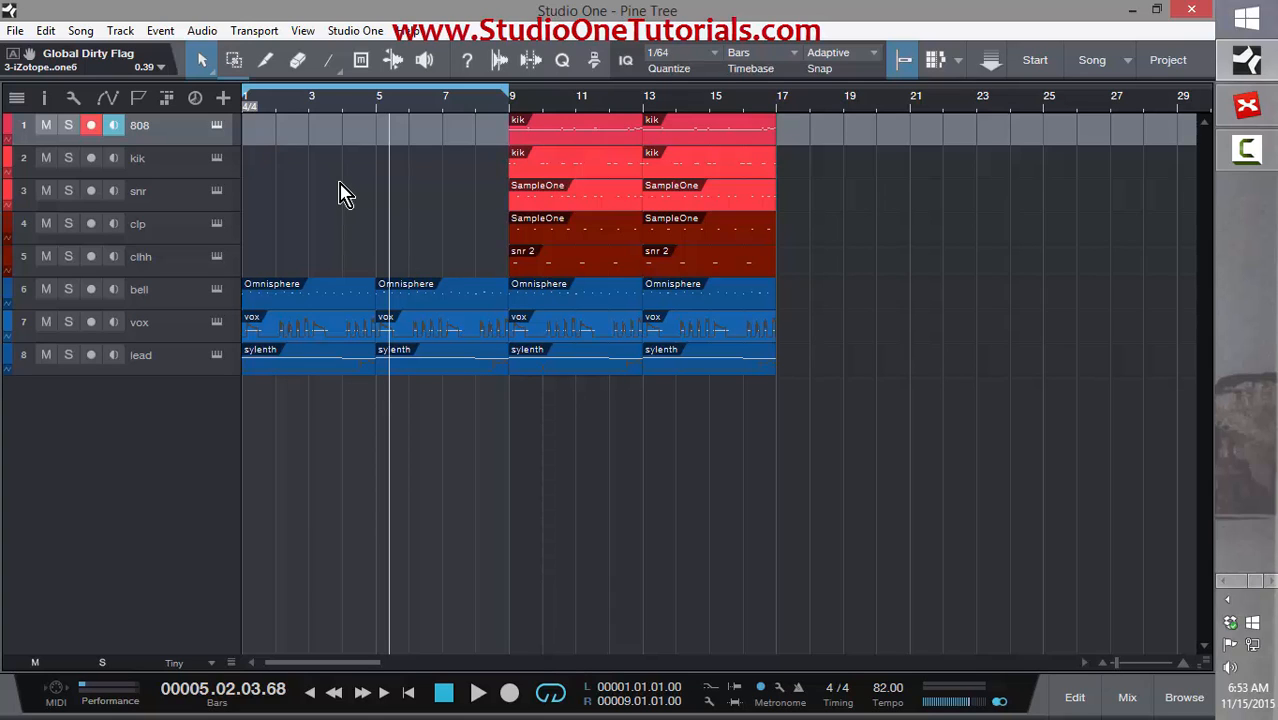
- Delete the lead track's event between bars 1 and 5
{"action": "left_click_drag", "start_coordinate": [291, 208], "coordinate": [466, 242]}
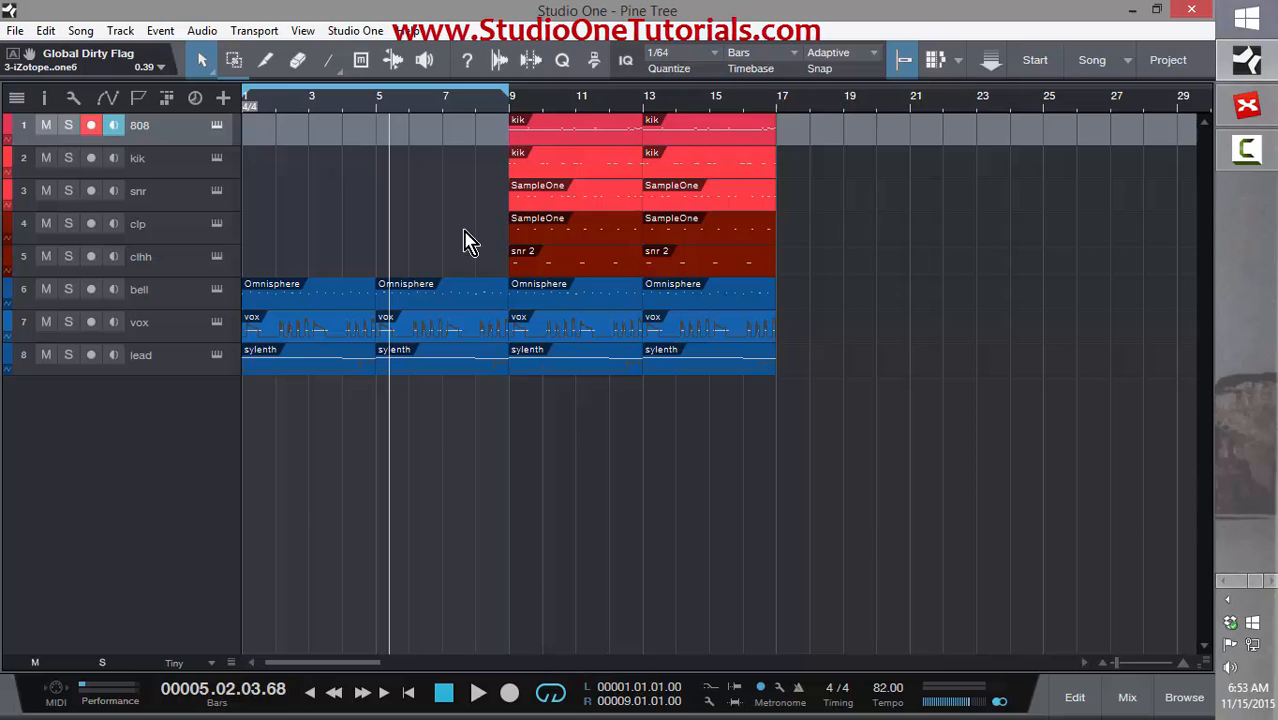
{"action": "left_click", "coordinate": [292, 368]}
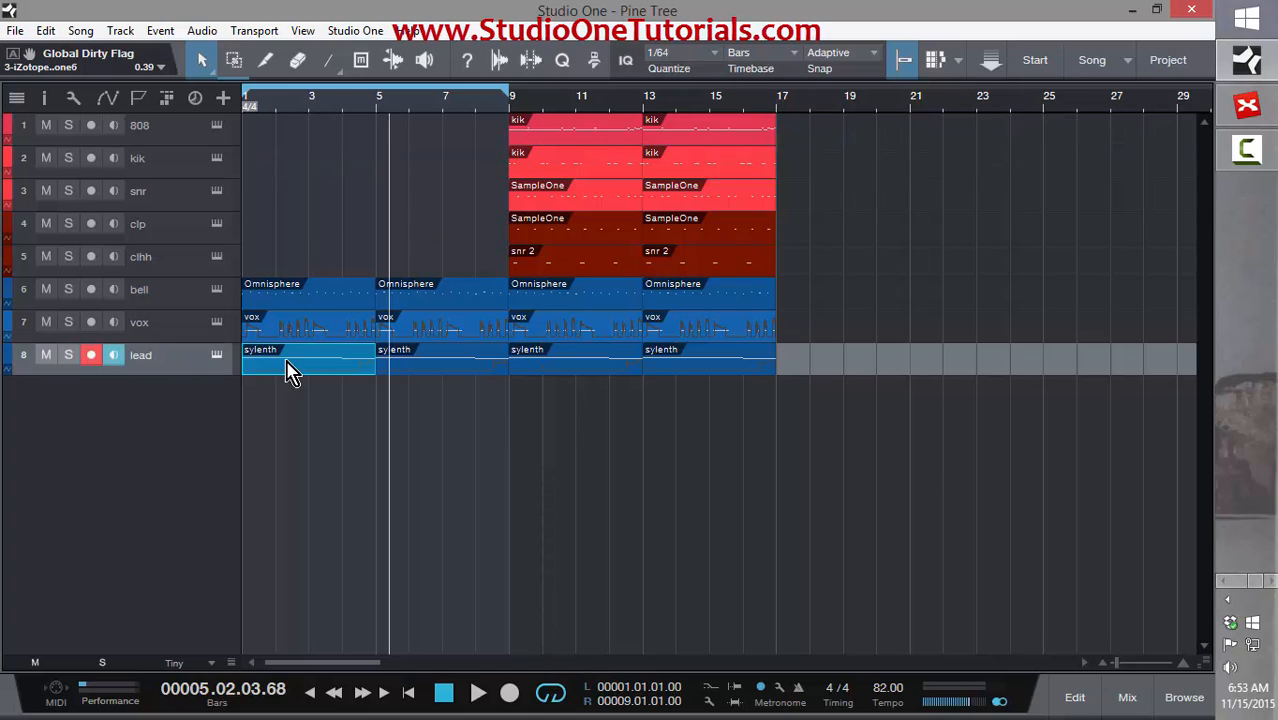
{"action": "key", "text": "Delete"}
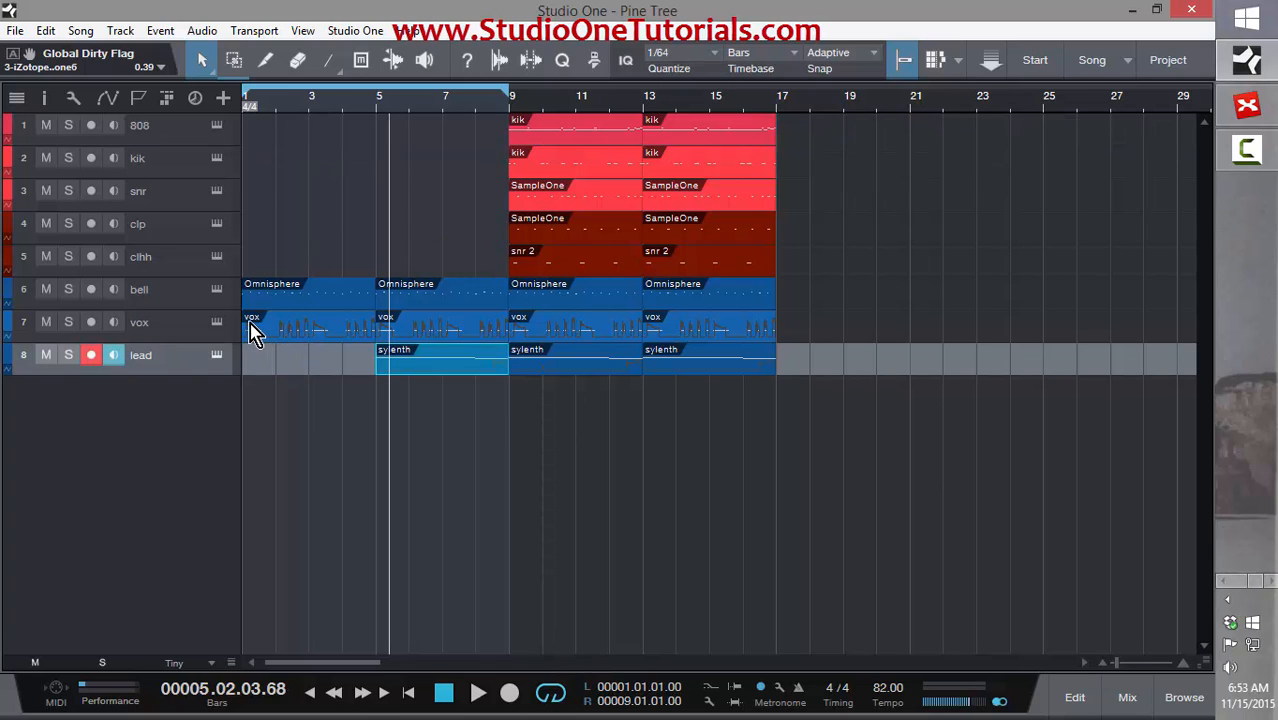
- Split the vox track's first event at bar 3 and delete the part between bars 1 and 3
{"action": "key", "text": "2"}
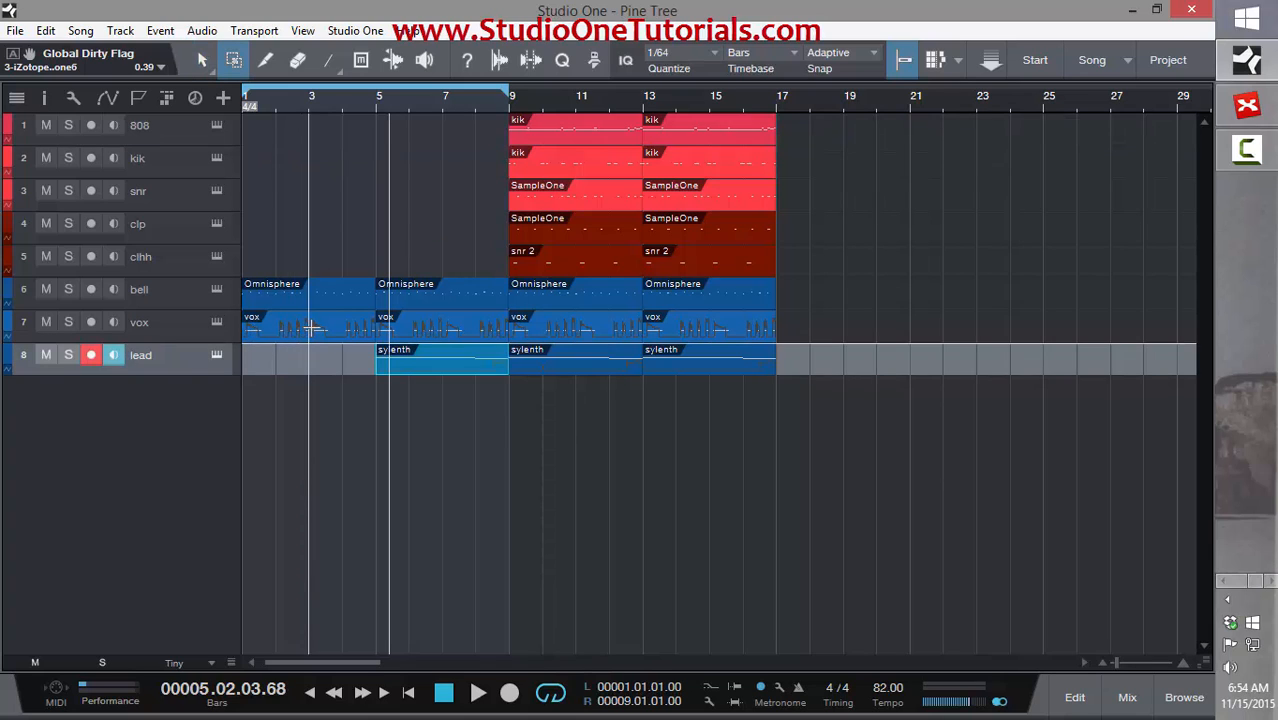
{"action": "key", "text": "3"}
{"action": "left_click", "coordinate": [311, 322]}
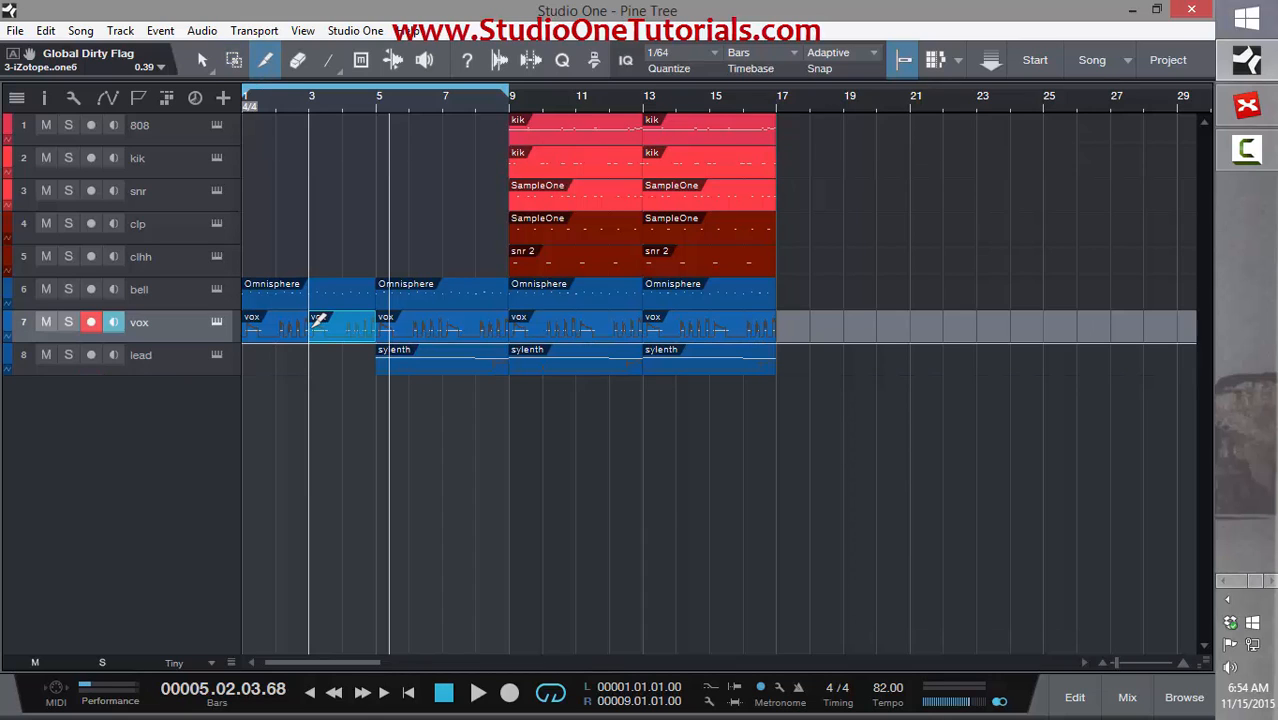
{"action": "key", "text": "1"}
{"action": "left_click", "coordinate": [276, 336]}
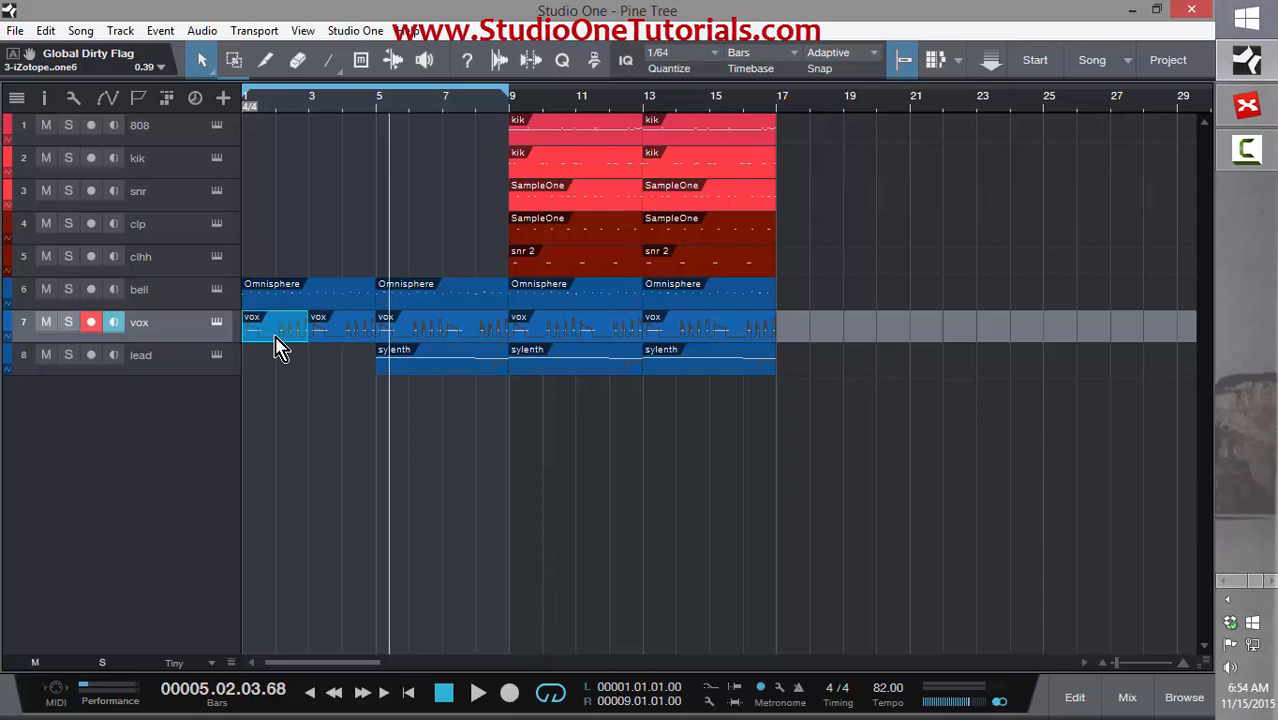
{"action": "key", "text": "Delete"}
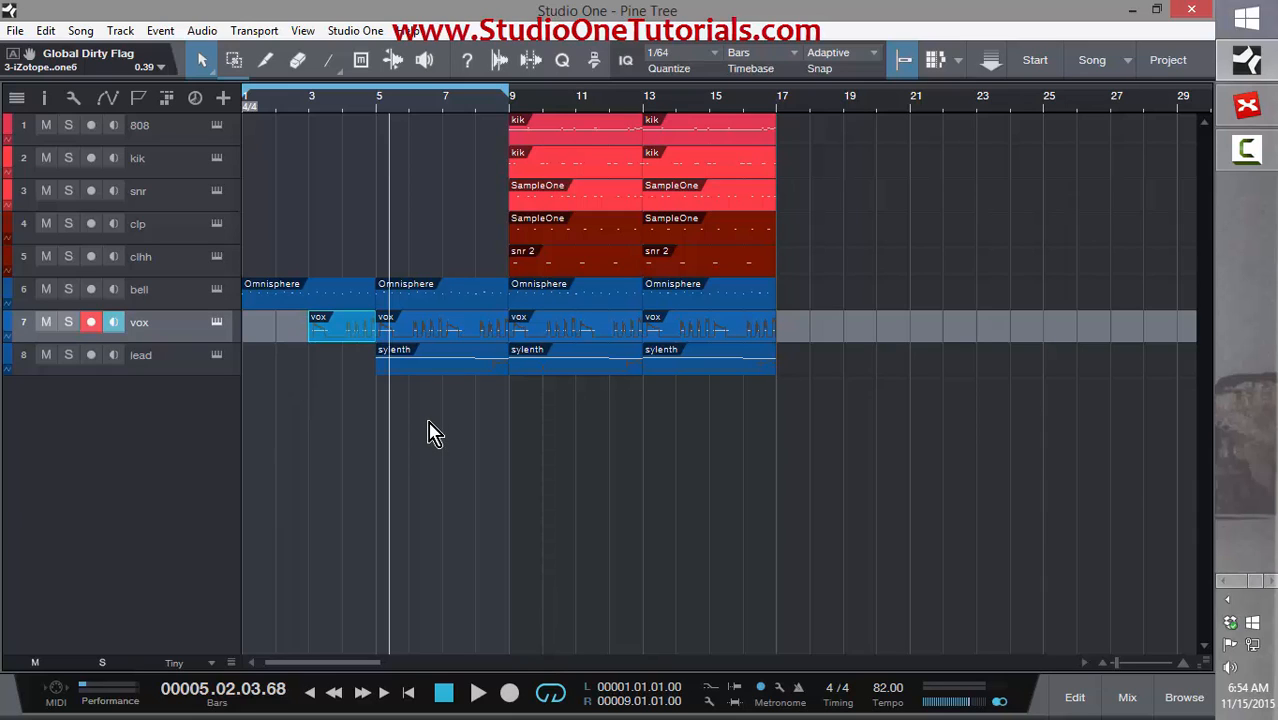
- Play the intro from the start, enlarge the lead track's height and adjust its volume to -3.4
{"action": "key", "text": "comma"}
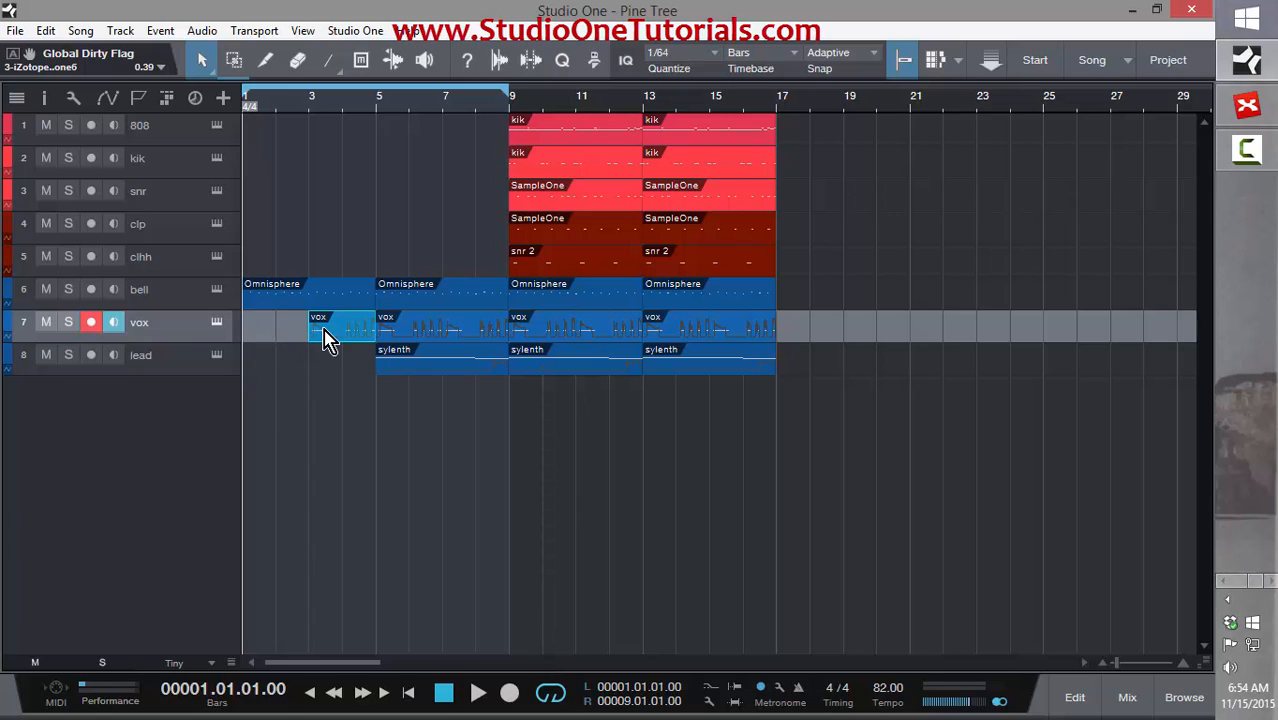
{"action": "key", "text": "space"}
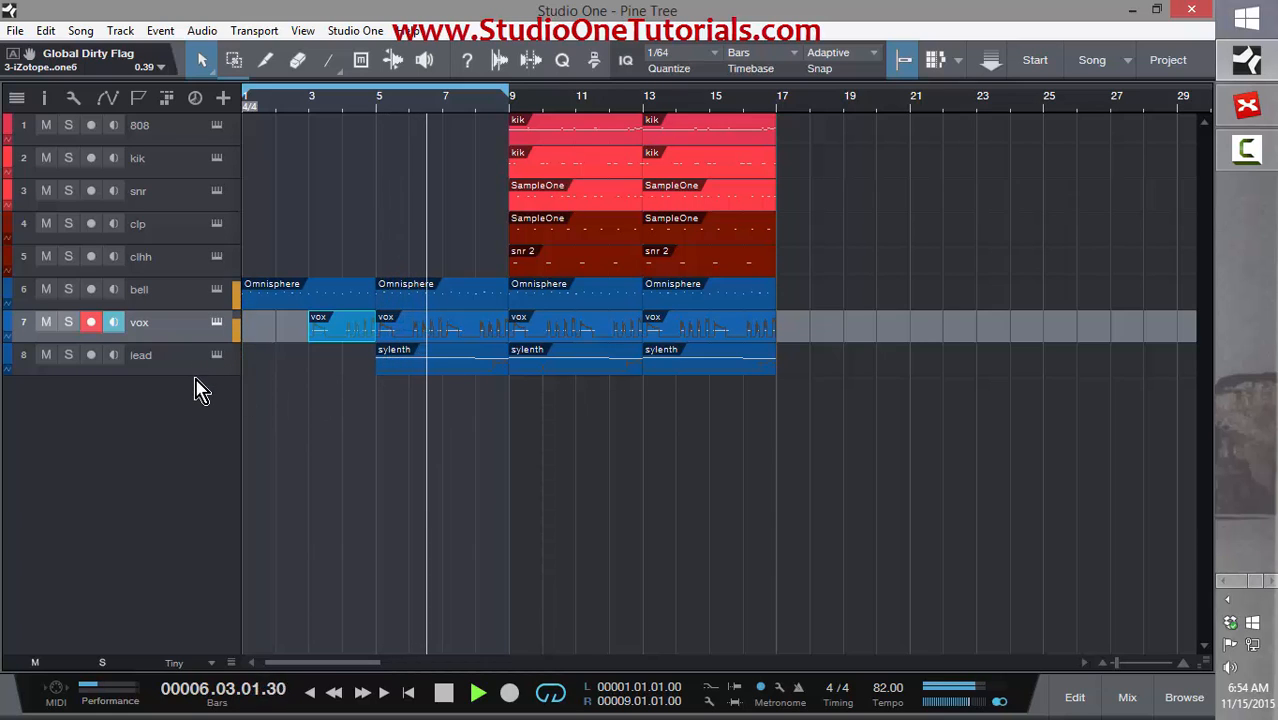
{"action": "left_click_drag", "start_coordinate": [194, 372], "coordinate": [194, 405]}
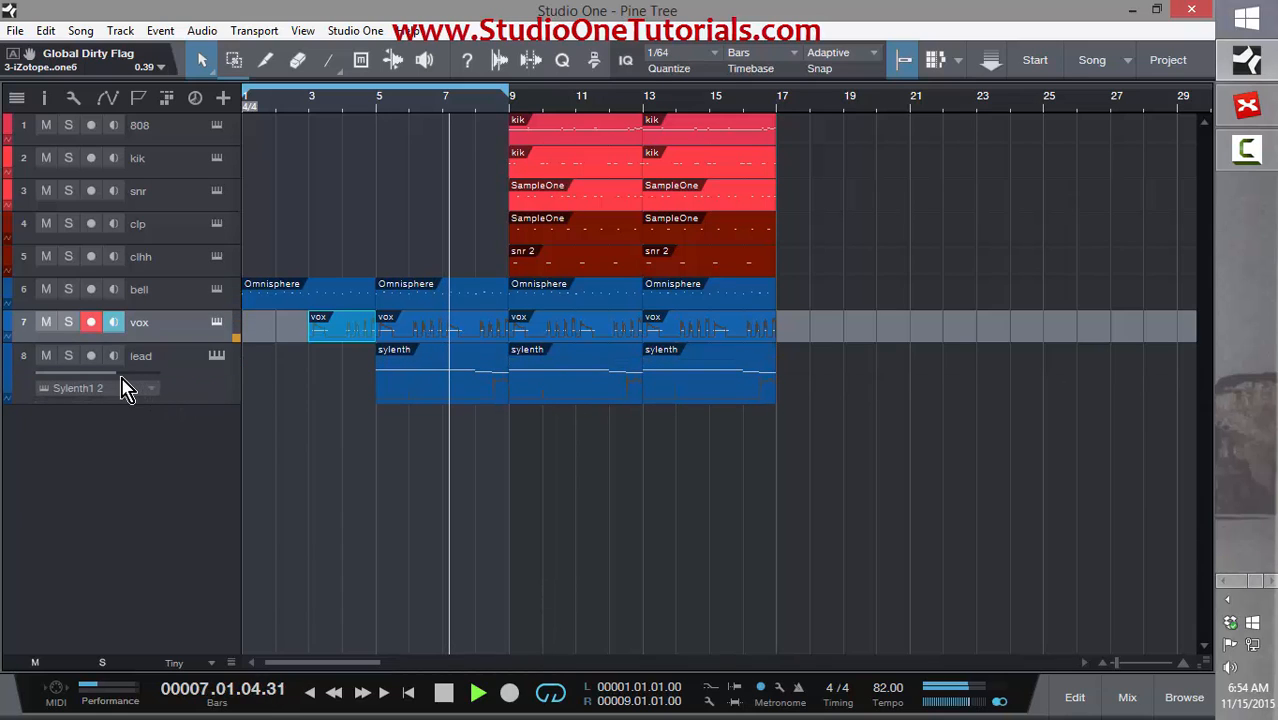
{"action": "left_click_drag", "start_coordinate": [118, 373], "coordinate": [125, 373]}
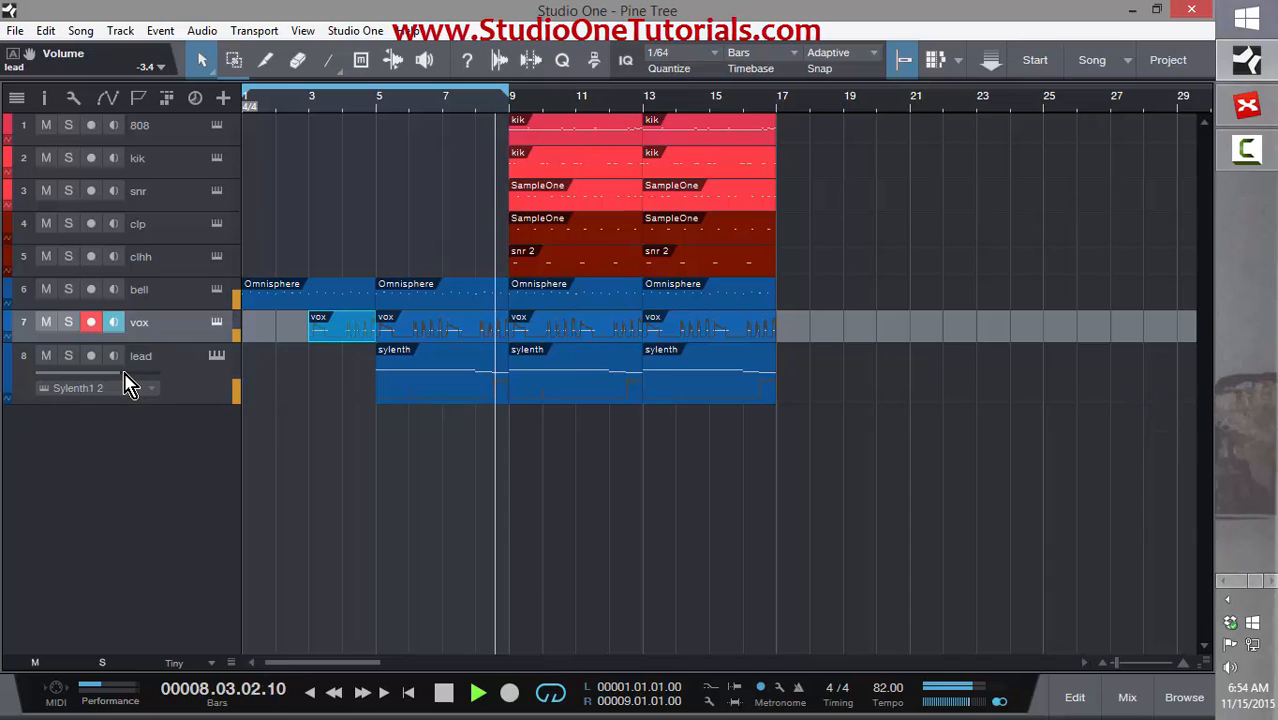
{"action": "key", "text": "space"}
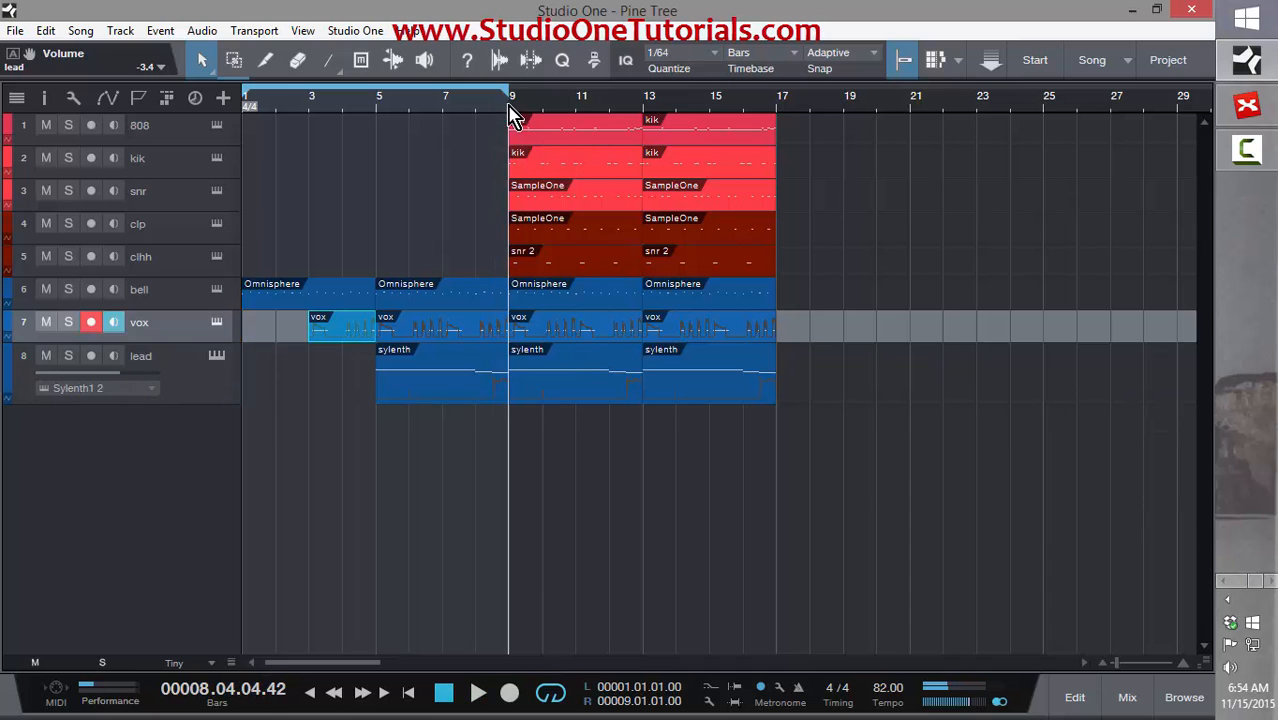
- Extend the loop end to bar 28, beat 2, and play the arrangement from the start past bar 17
{"action": "left_click_drag", "start_coordinate": [540, 96], "coordinate": [749, 122]}
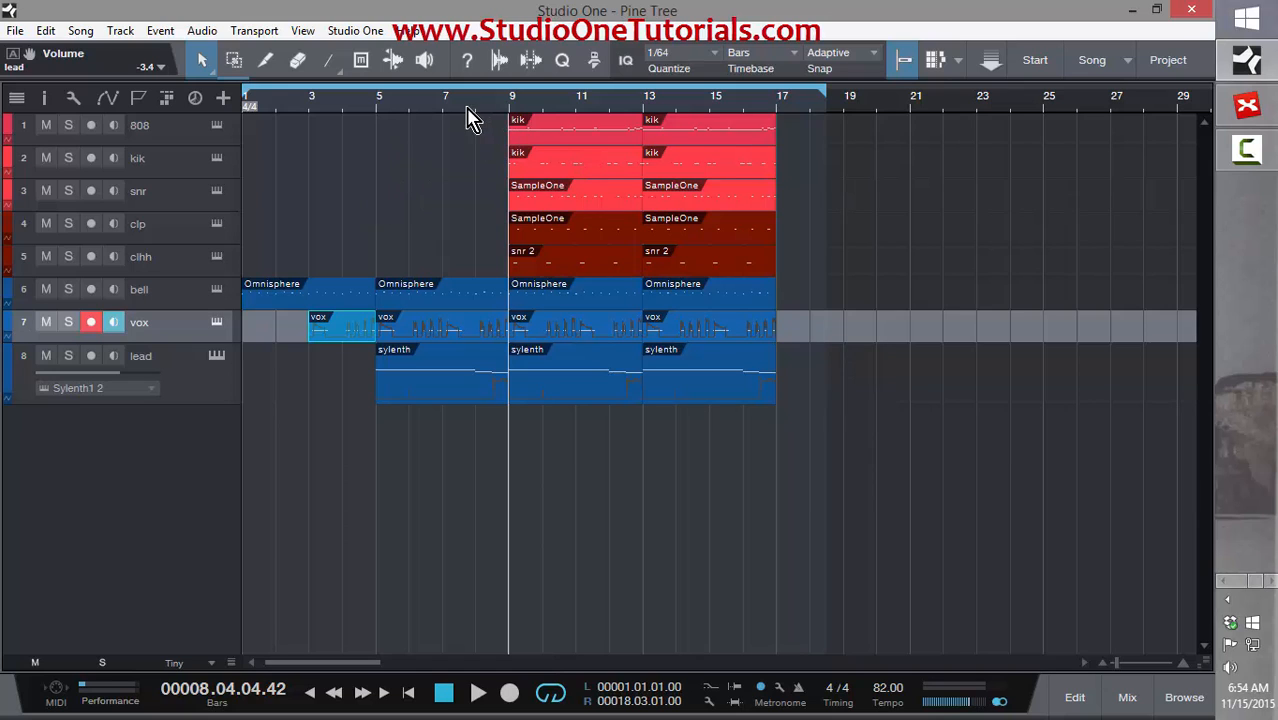
{"action": "key", "text": "Home"}
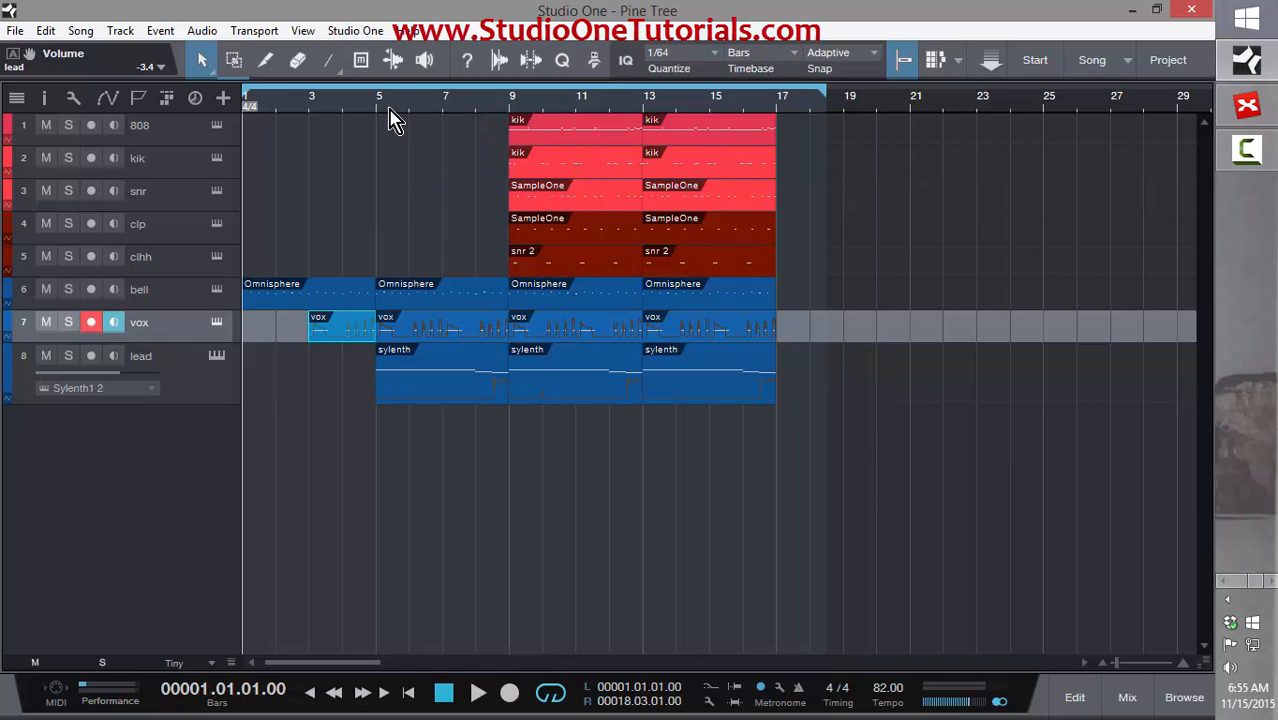
{"action": "key", "text": "space"}
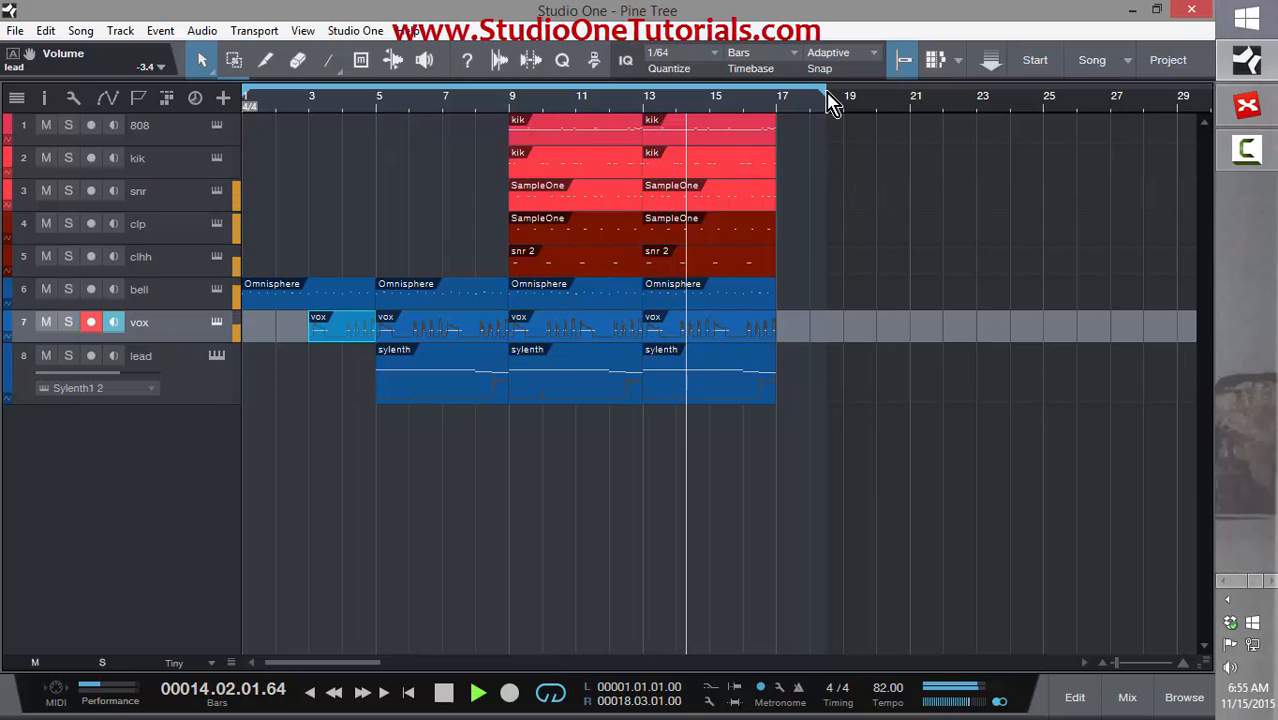
{"action": "left_click_drag", "start_coordinate": [941, 101], "coordinate": [1150, 101]}
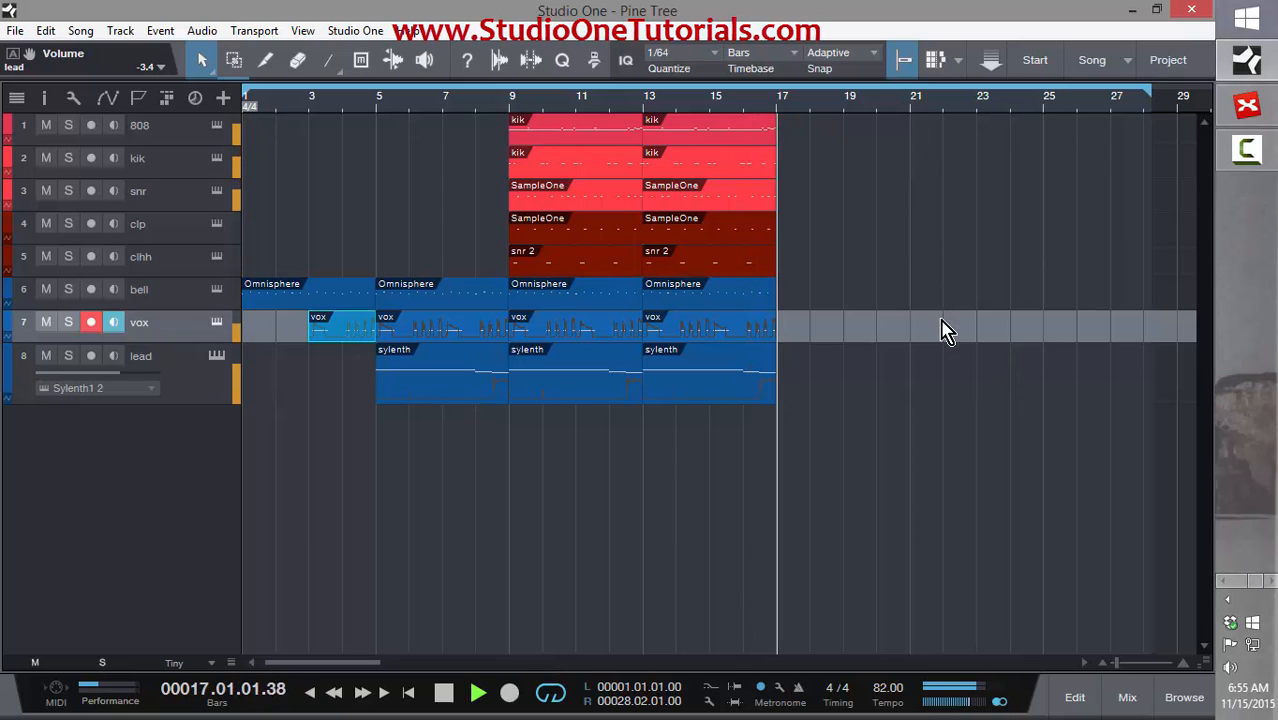
{"action": "key", "text": "space"}
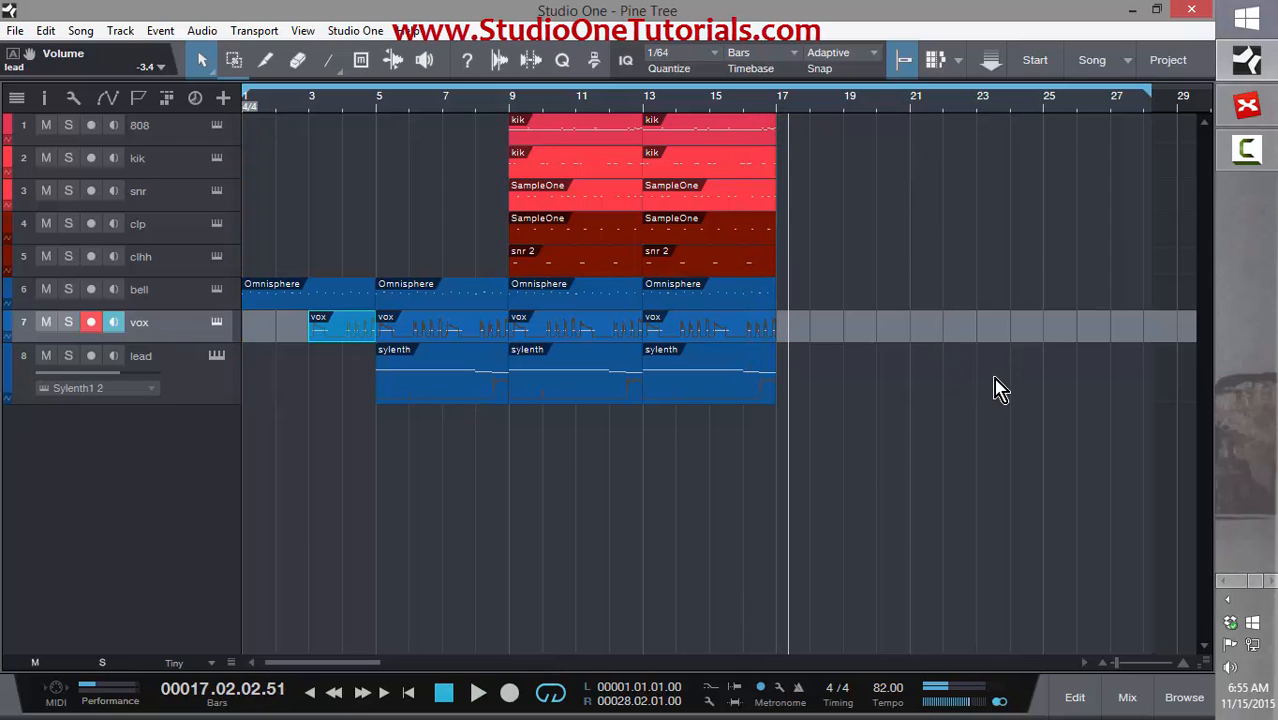
- Copy all eight tracks' events from bars 9 to 17 twice in succession, extending the arrangement to bar 33
{"action": "left_click_drag", "start_coordinate": [1042, 470], "coordinate": [562, 155]}
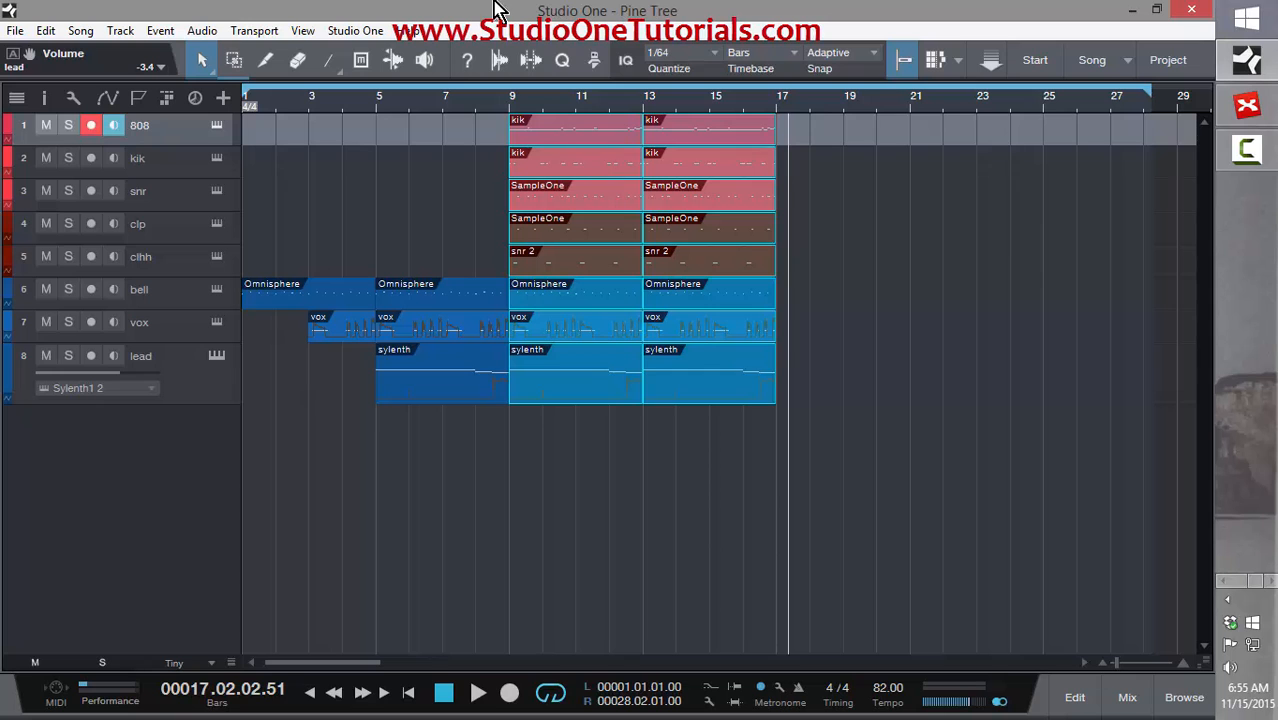
{"action": "left_click_drag", "start_coordinate": [563, 133], "coordinate": [829, 150]}
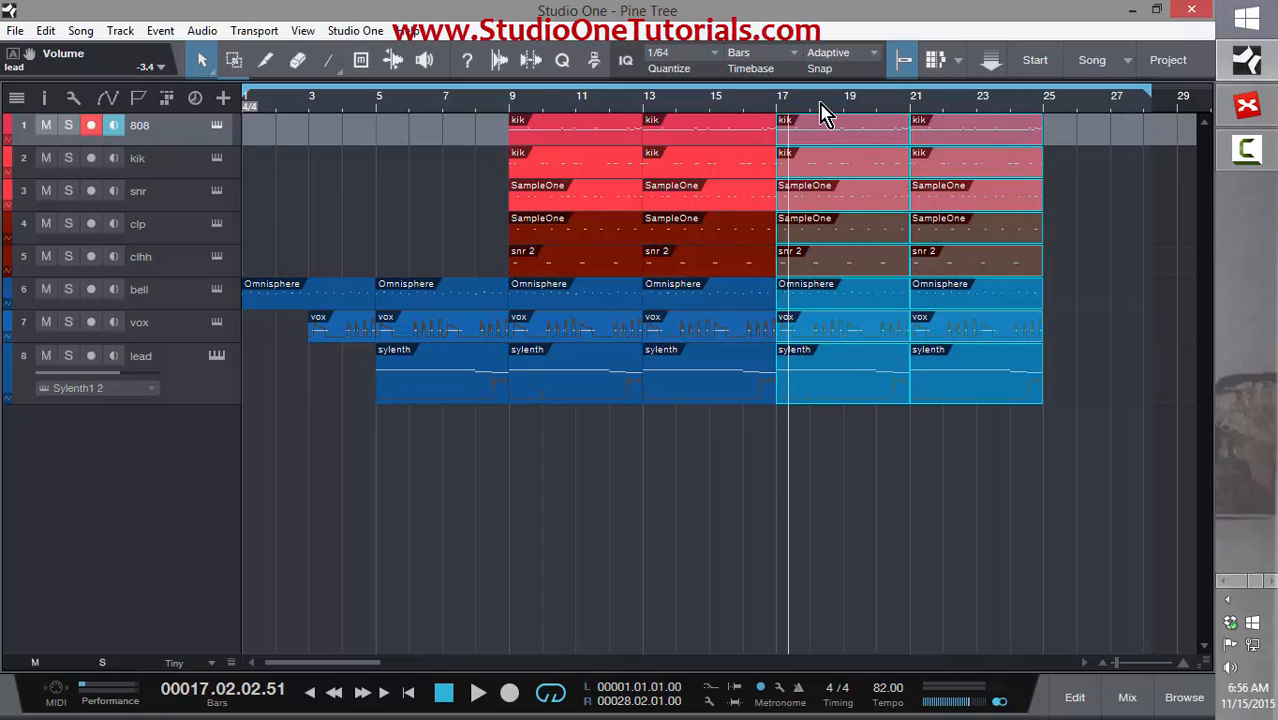
{"action": "scroll", "coordinate": [808, 102], "scroll_direction": "up", "scroll_amount": 4}
{"action": "scroll", "coordinate": [798, 98], "scroll_direction": "down", "scroll_amount": 8}
{"action": "left_click_drag", "start_coordinate": [939, 437], "coordinate": [612, 130]}
{"action": "left_click_drag", "start_coordinate": [724, 140], "coordinate": [782, 135]}
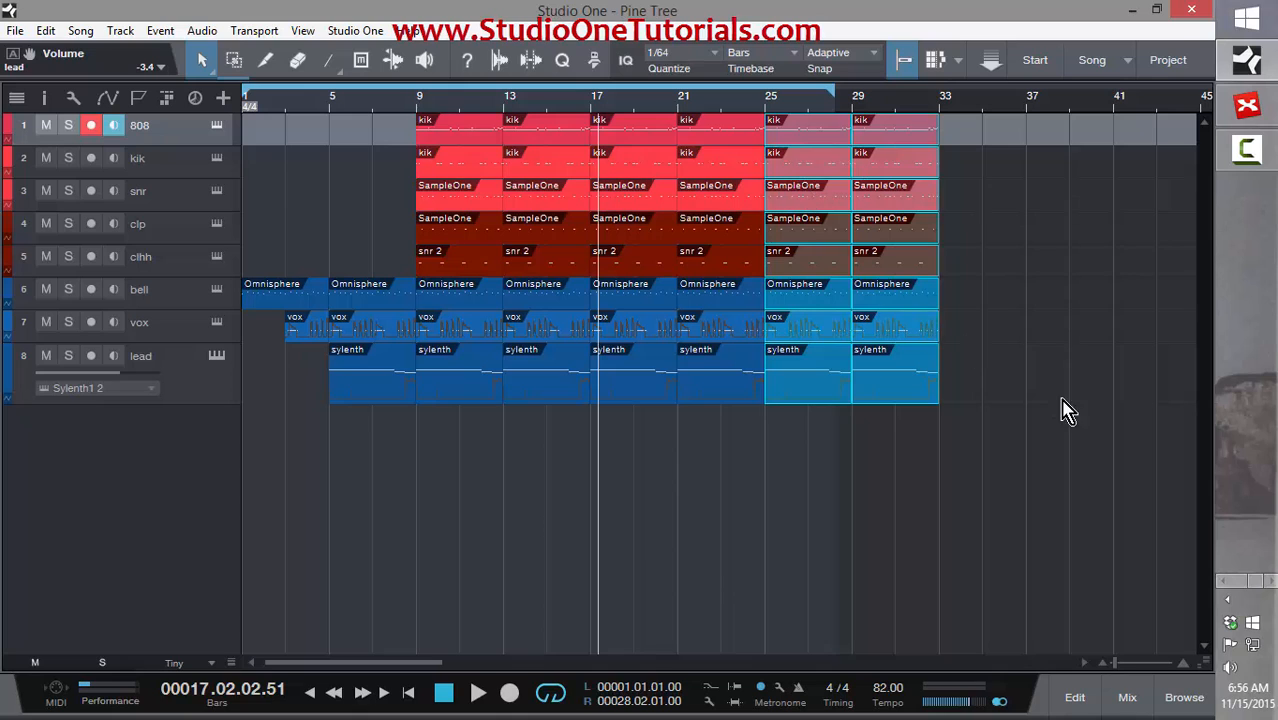
{"action": "left_click", "coordinate": [815, 436]}
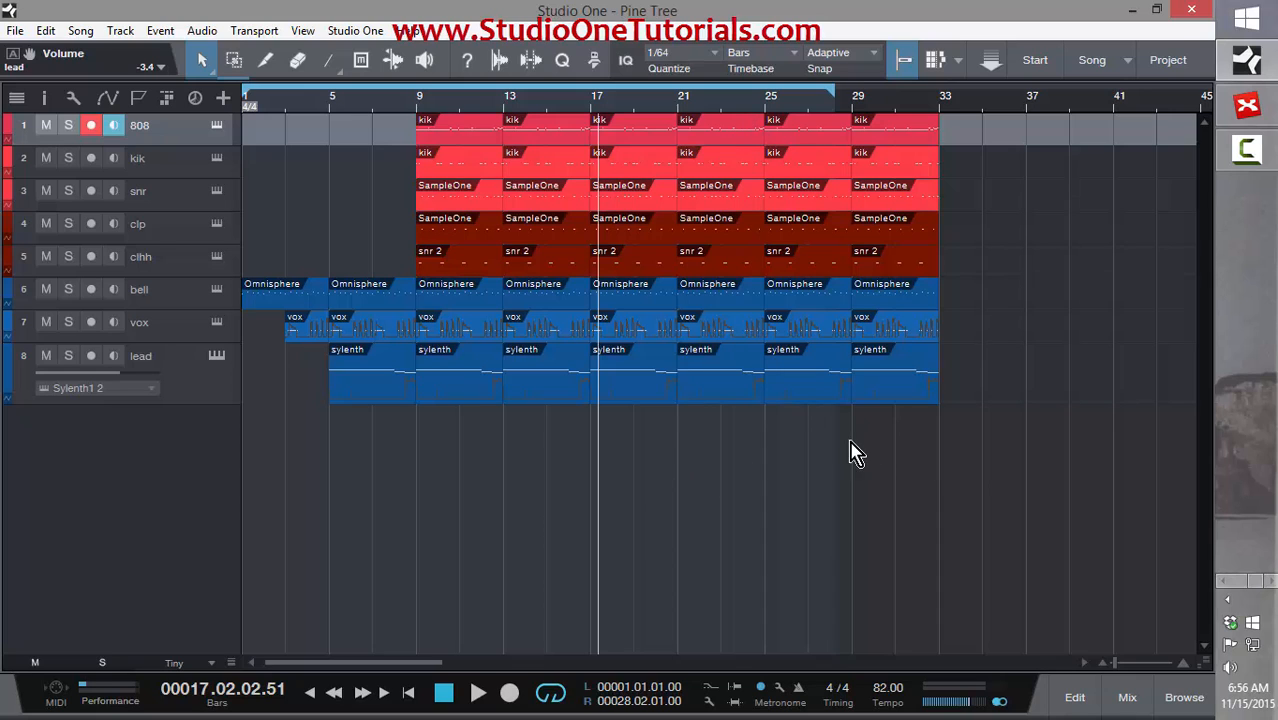
- Delete the lead track's four events between bars 17 and 33
{"action": "left_click_drag", "start_coordinate": [980, 460], "coordinate": [778, 490]}
{"action": "left_click_drag", "start_coordinate": [974, 437], "coordinate": [615, 397]}
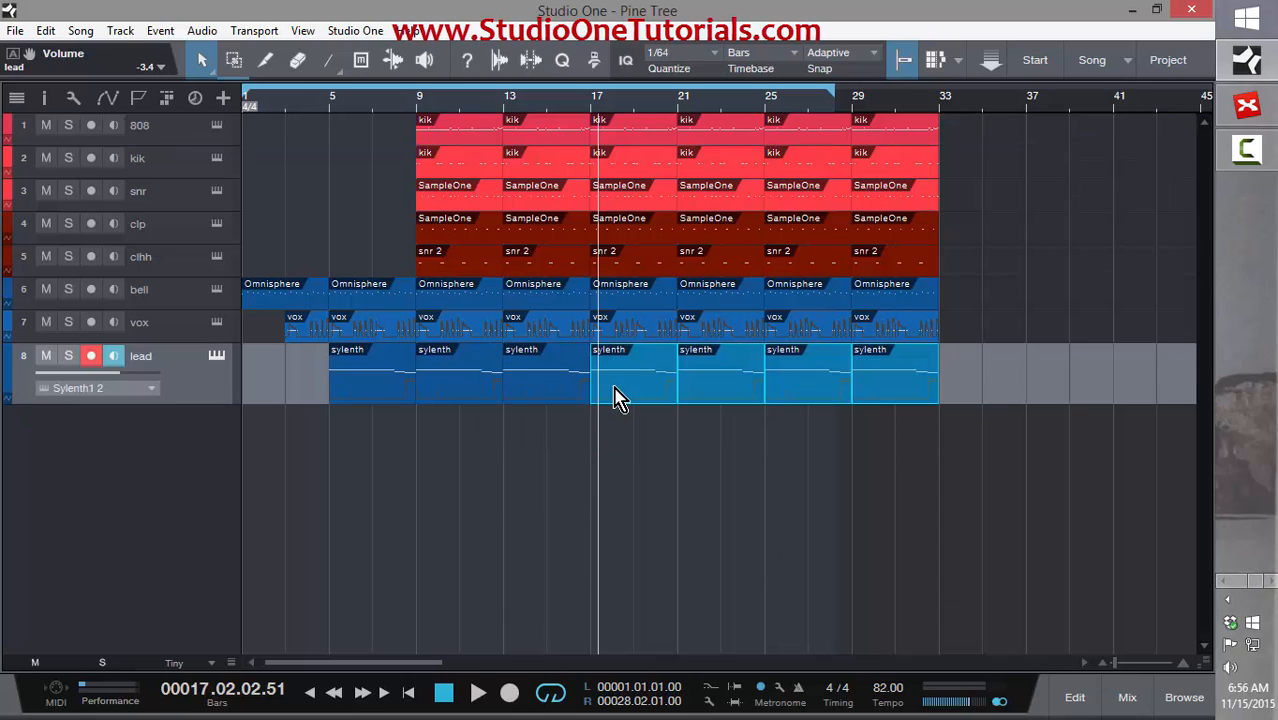
{"action": "key", "text": "Delete"}
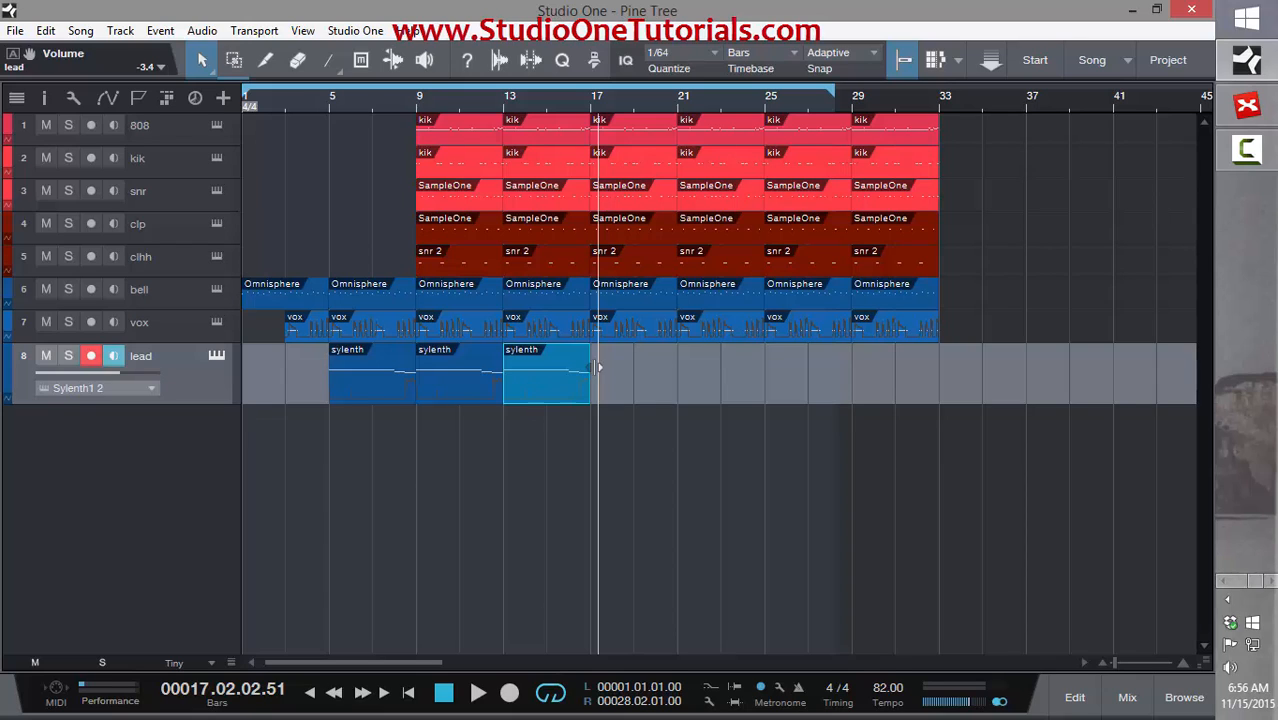
- Play from about bar 15 to bar 21 to hear the transition where the lead drops out
{"action": "left_click", "coordinate": [578, 108]}
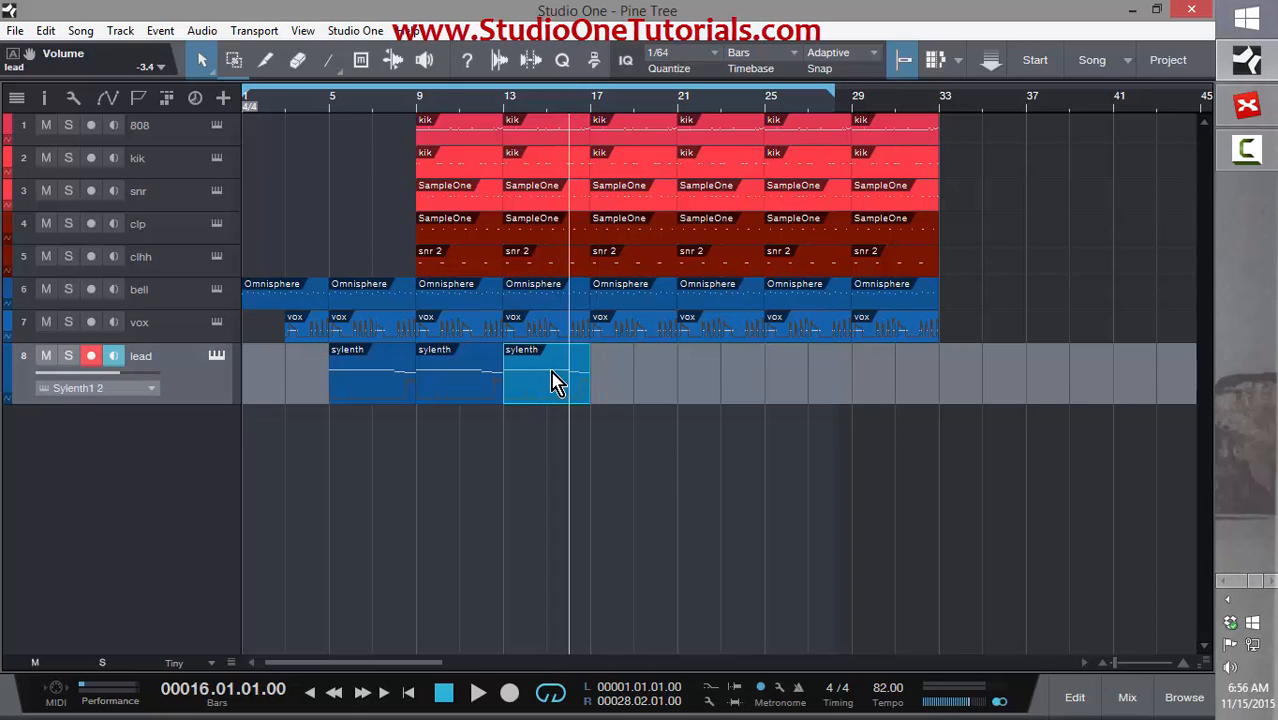
{"action": "left_click", "coordinate": [551, 105]}
{"action": "key", "text": "space"}
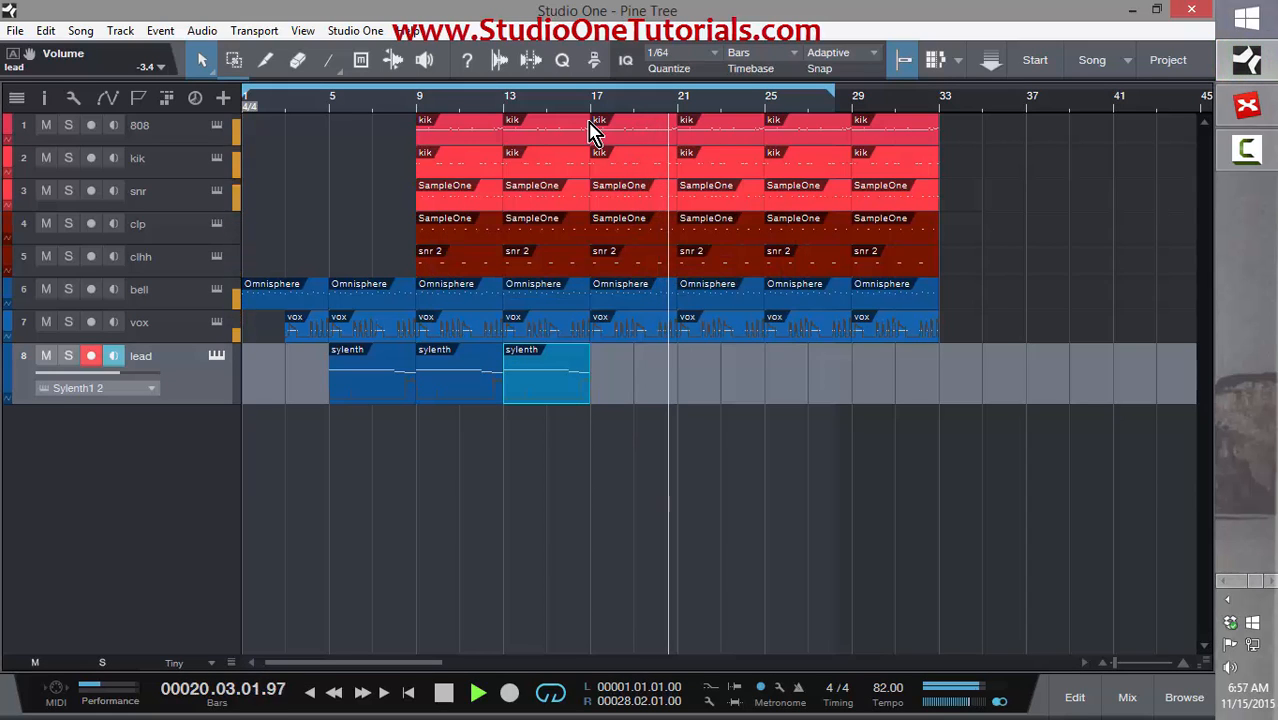
{"action": "key", "text": "space"}
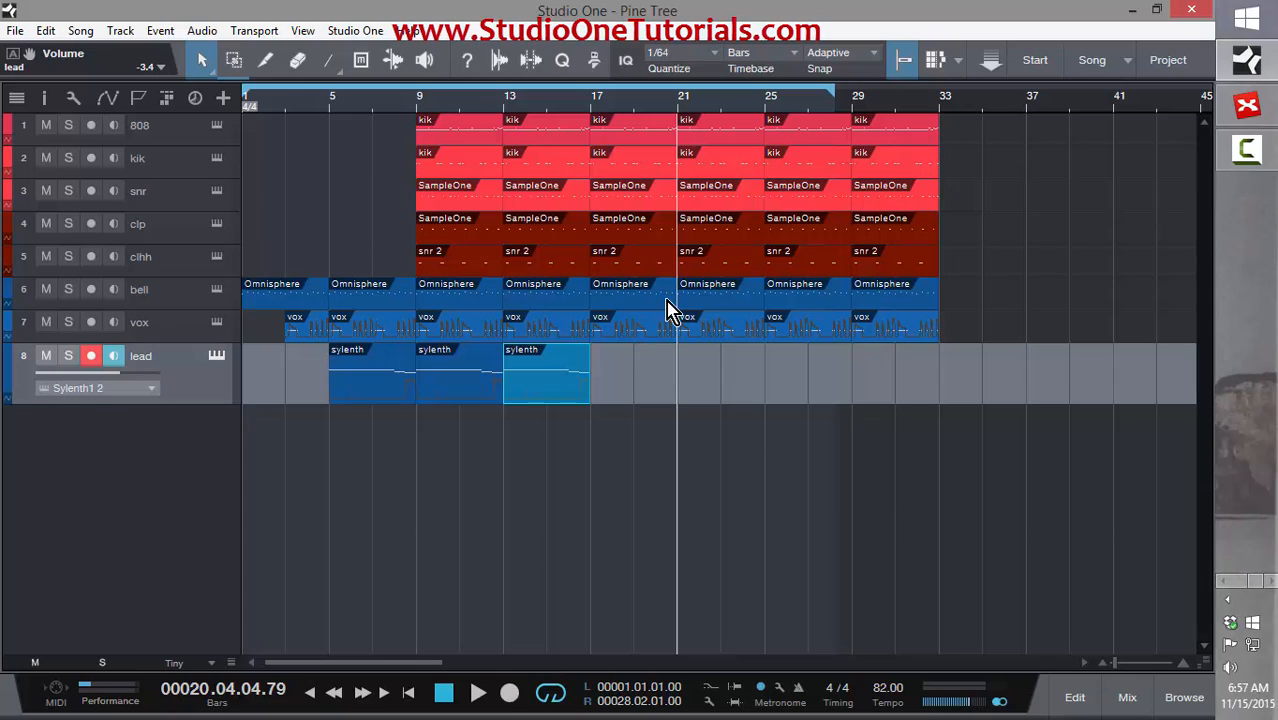
- Delete the clhh track's event between bars 17 and 21
{"action": "left_click", "coordinate": [652, 262]}
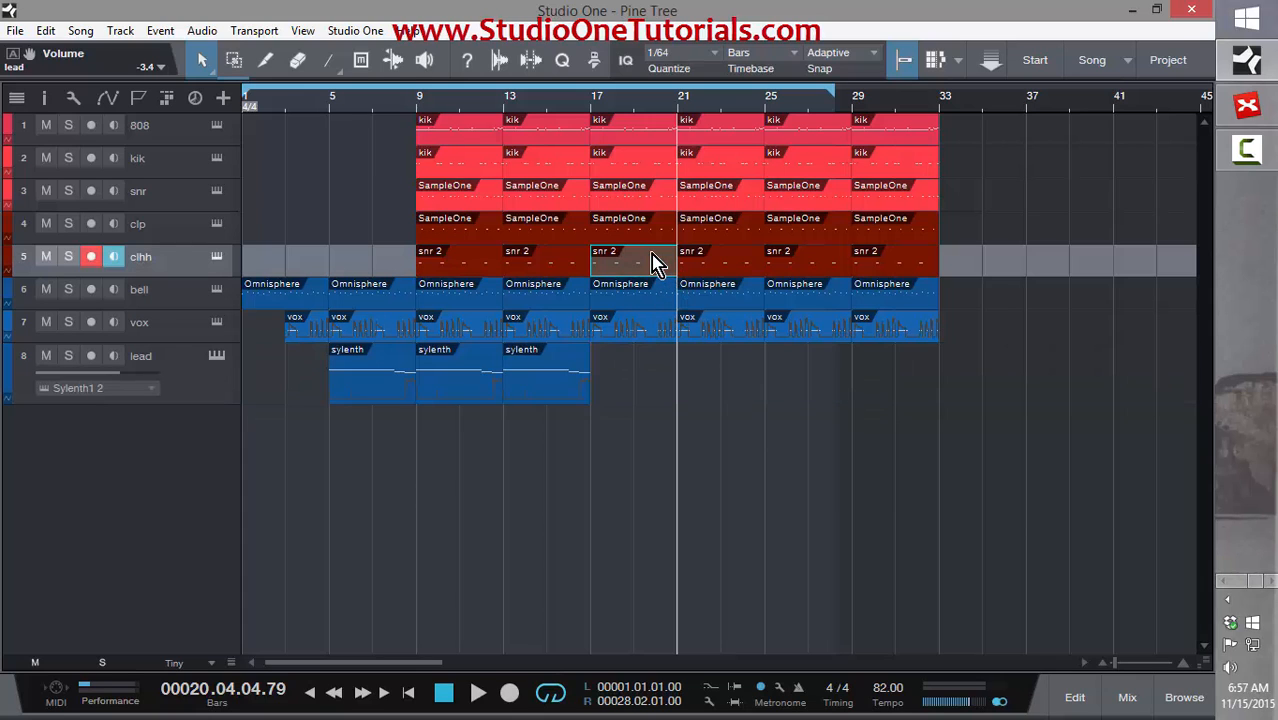
{"action": "key", "text": "Delete"}
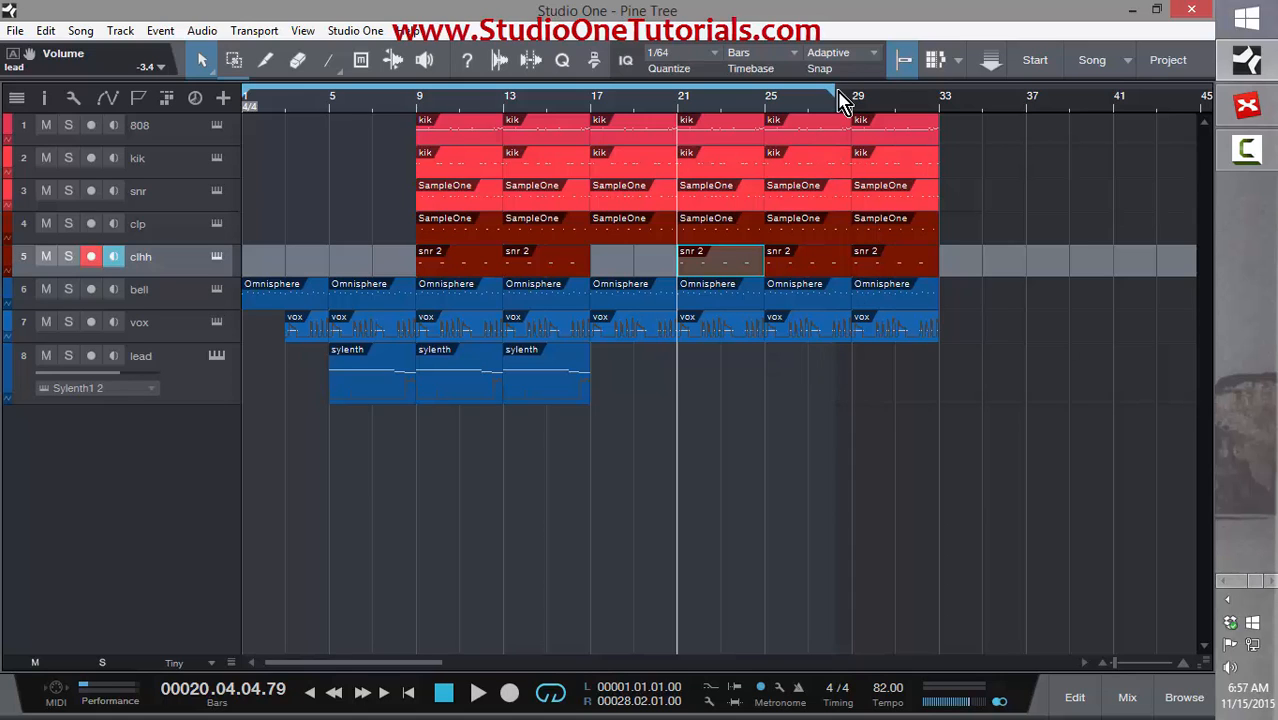
- Extend the loop end to bar 33 and place the playback cursor at bar 15
{"action": "left_click_drag", "start_coordinate": [833, 92], "coordinate": [938, 96]}
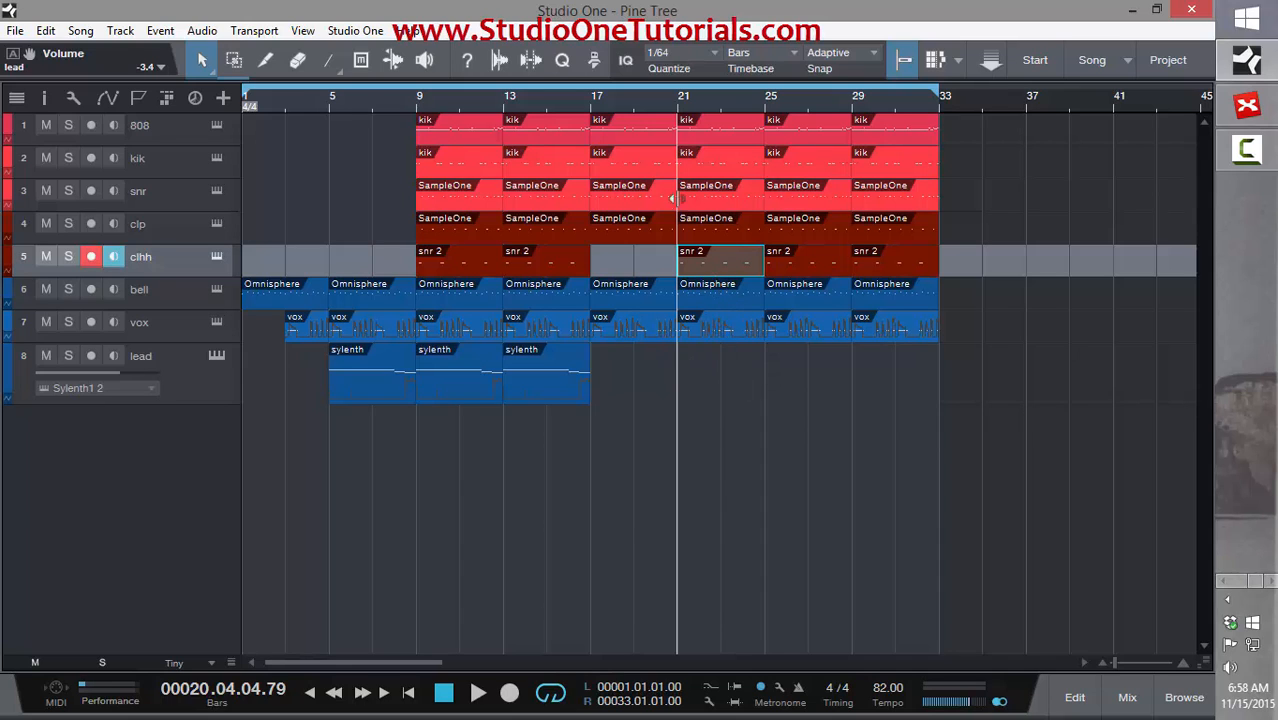
{"action": "left_click", "coordinate": [546, 106]}
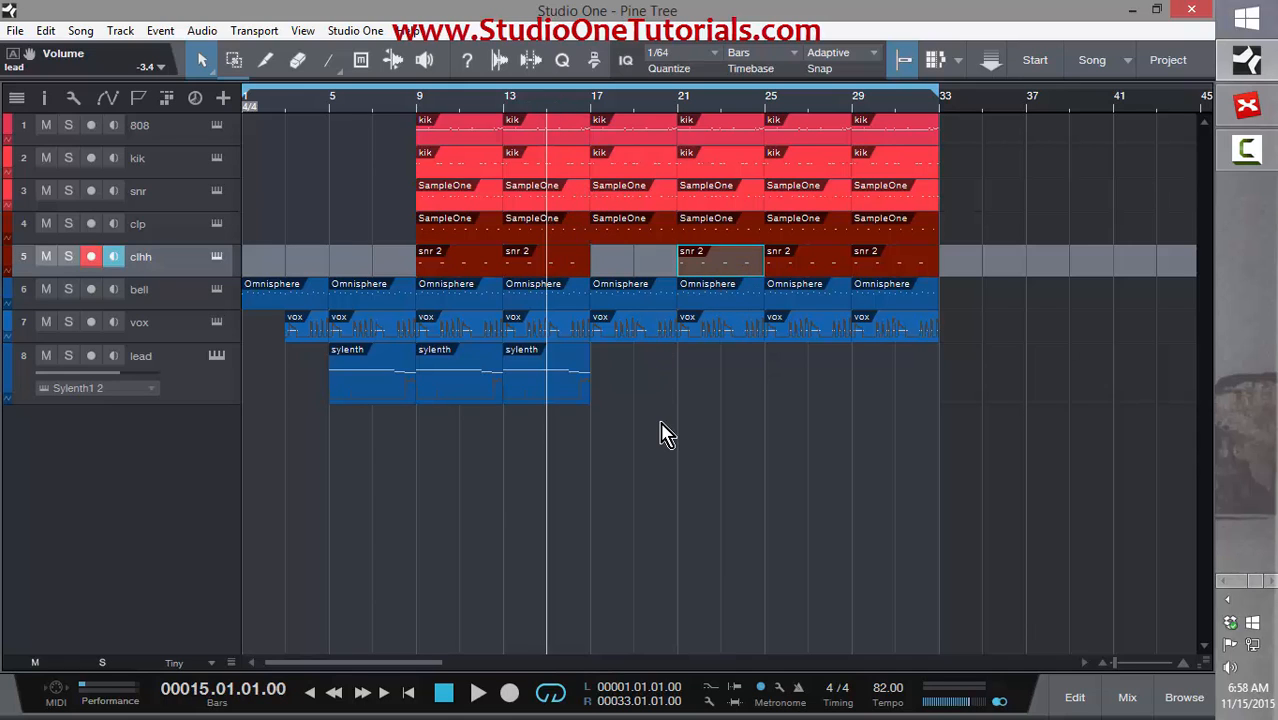
- Play the arrangement from bar 15 to bar 25 to find where the next transition should go
{"action": "key", "text": "space"}
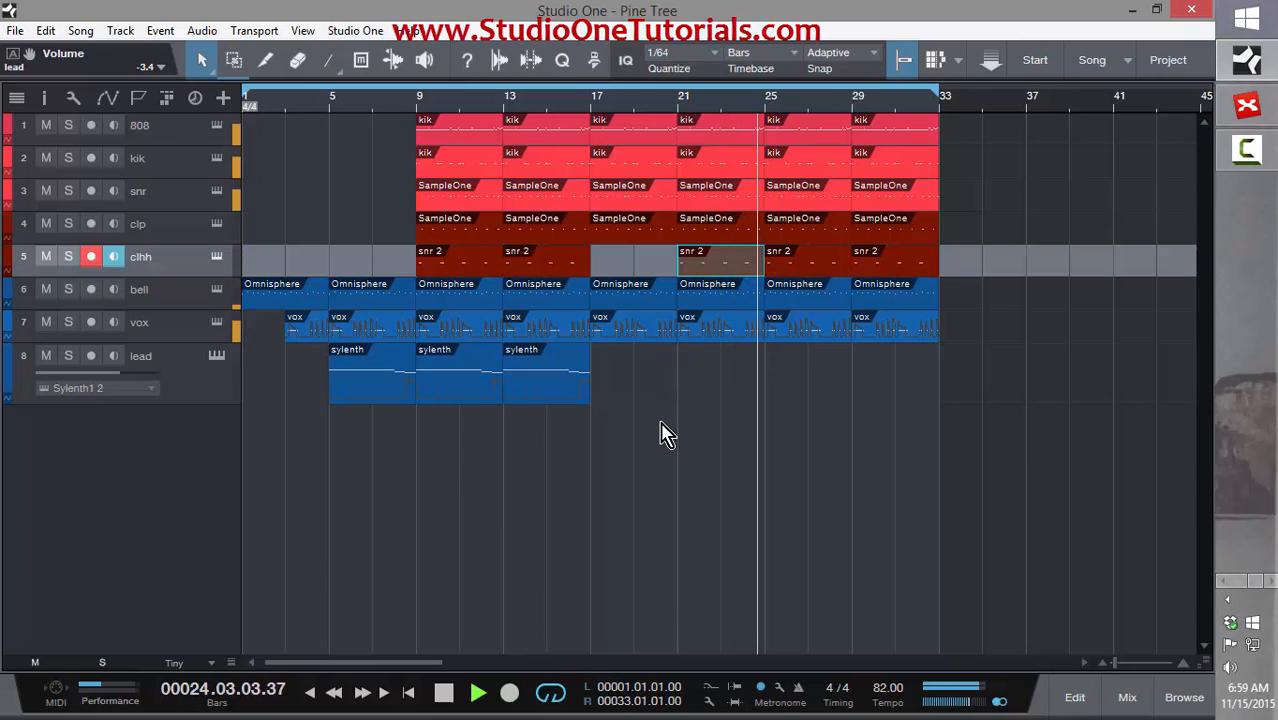
{"action": "key", "text": "space"}
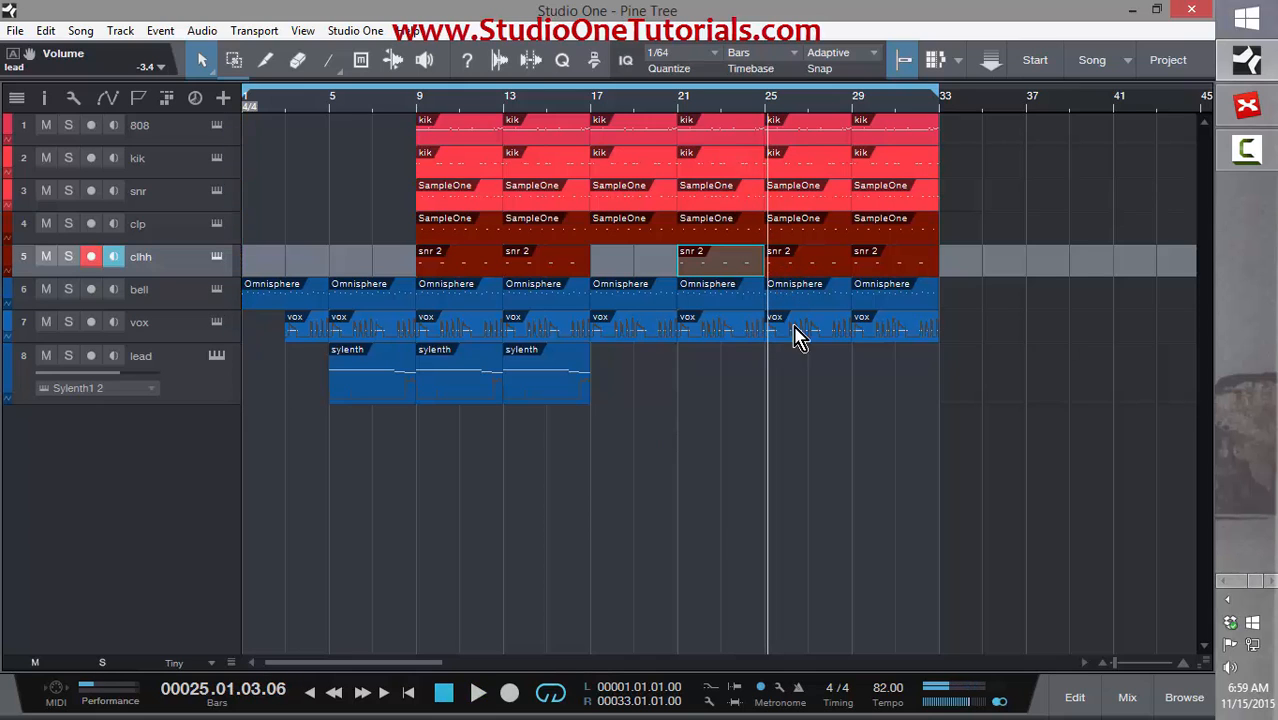
- Trim the ends of the 808, kik, snr, clp, clhh, bell and vox events before bar 25 back to bar 24 beat 4
{"action": "left_click_drag", "start_coordinate": [758, 104], "coordinate": [721, 165]}
{"action": "left_click", "coordinate": [797, 190]}
{"action": "left_click_drag", "start_coordinate": [797, 190], "coordinate": [729, 200]}
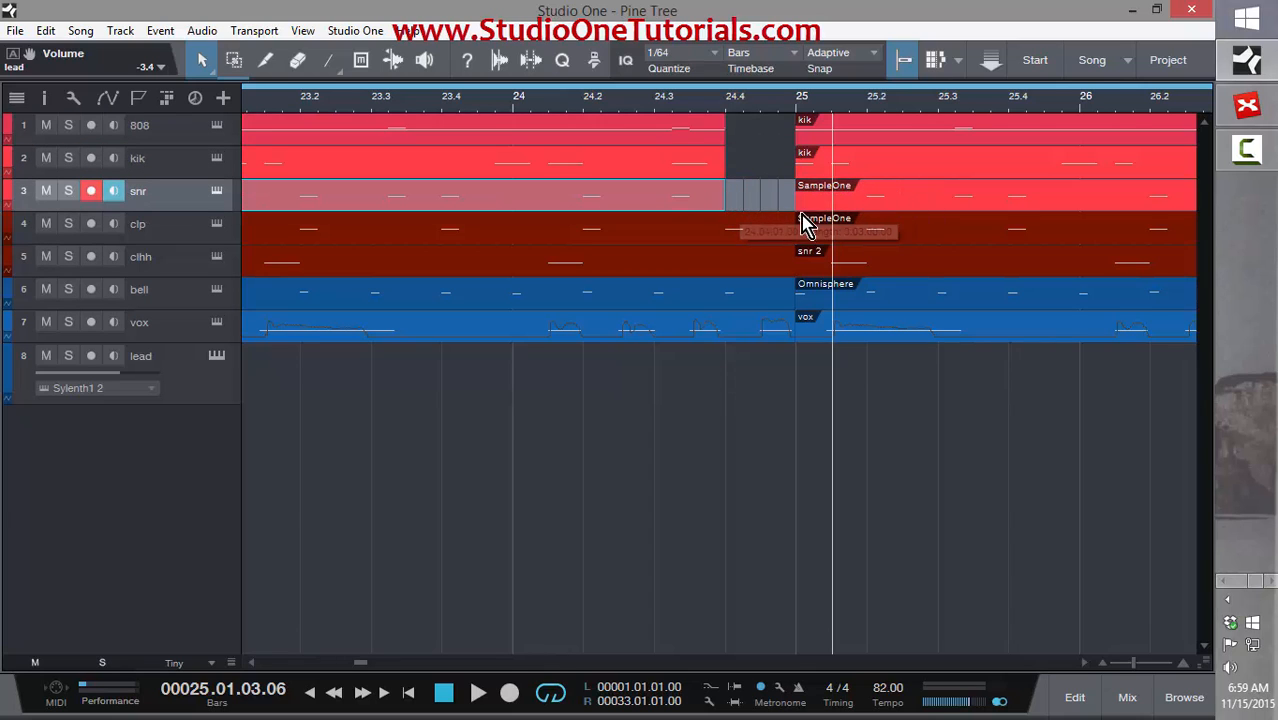
{"action": "left_click_drag", "start_coordinate": [798, 226], "coordinate": [727, 223]}
{"action": "left_click", "coordinate": [784, 256]}
{"action": "left_click_drag", "start_coordinate": [784, 256], "coordinate": [724, 257]}
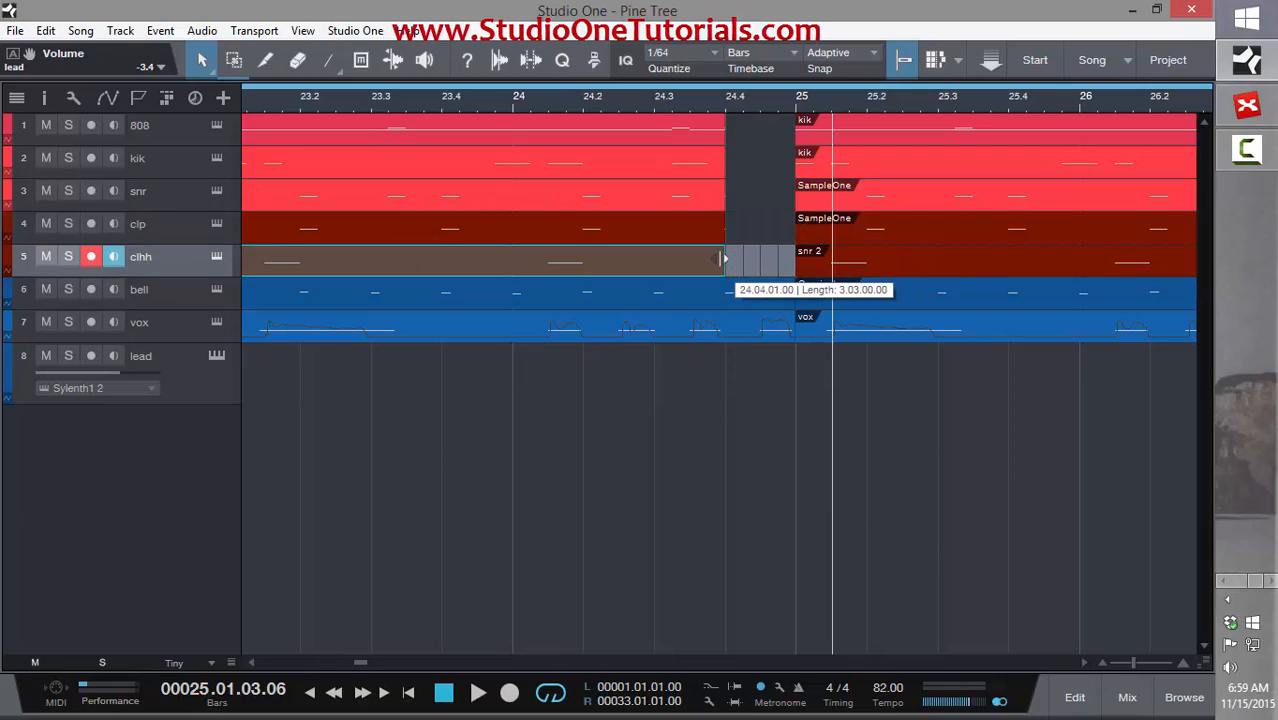
{"action": "left_click_drag", "start_coordinate": [797, 289], "coordinate": [730, 321]}
{"action": "scroll", "coordinate": [713, 167], "scroll_direction": "up", "scroll_amount": 3}
{"action": "scroll", "coordinate": [713, 167], "scroll_direction": "down", "scroll_amount": 5}
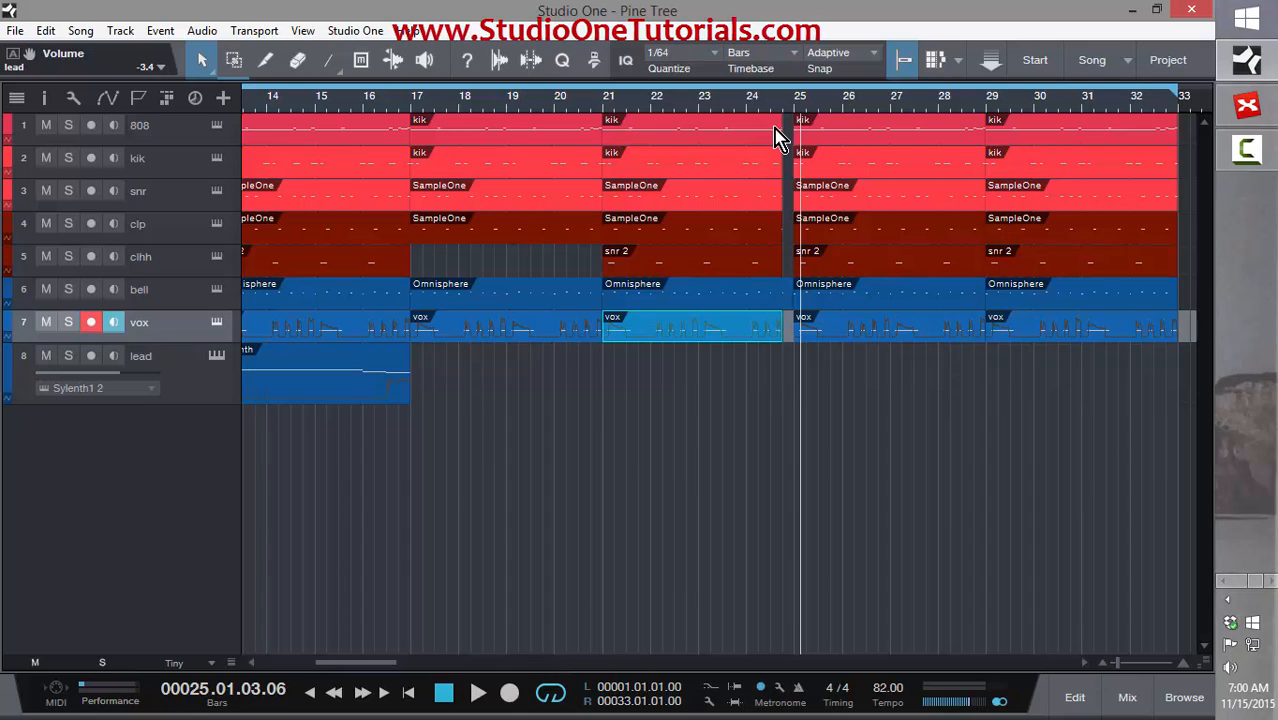
- Play from bar 16 beat 4 past bar 25 to hear the one-beat gap in context
{"action": "left_click", "coordinate": [401, 101]}
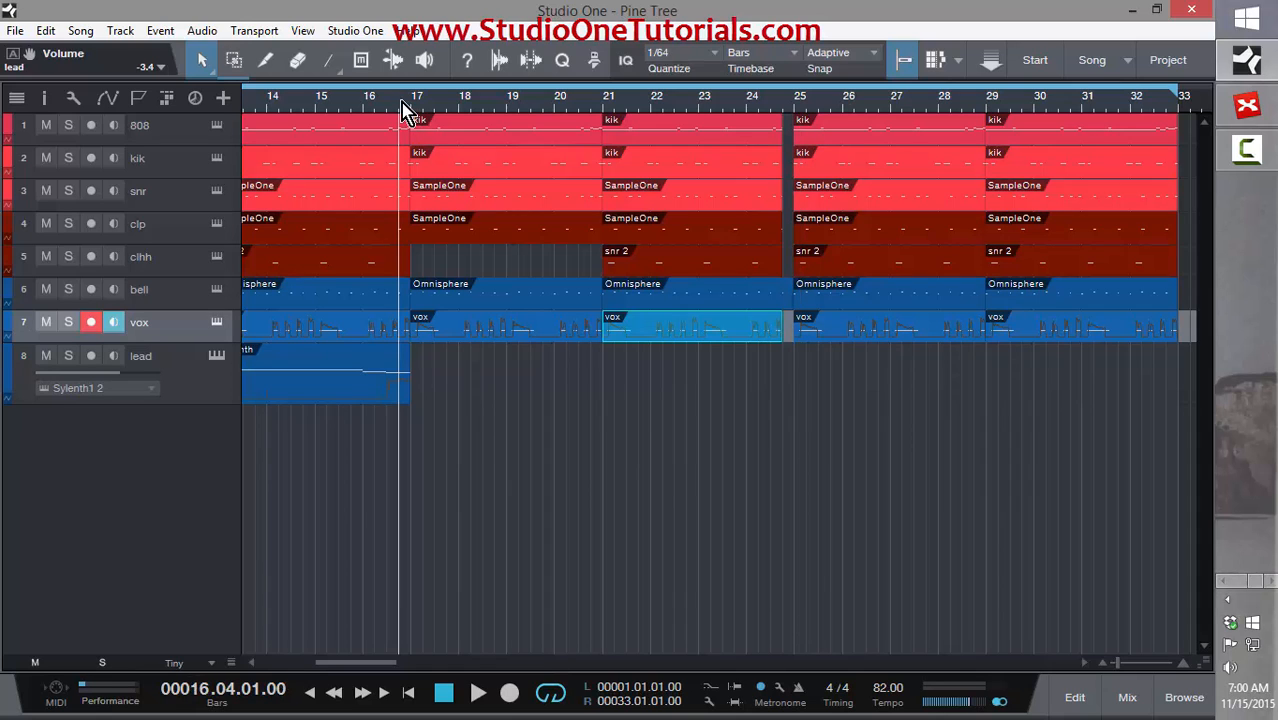
{"action": "key", "text": "space"}
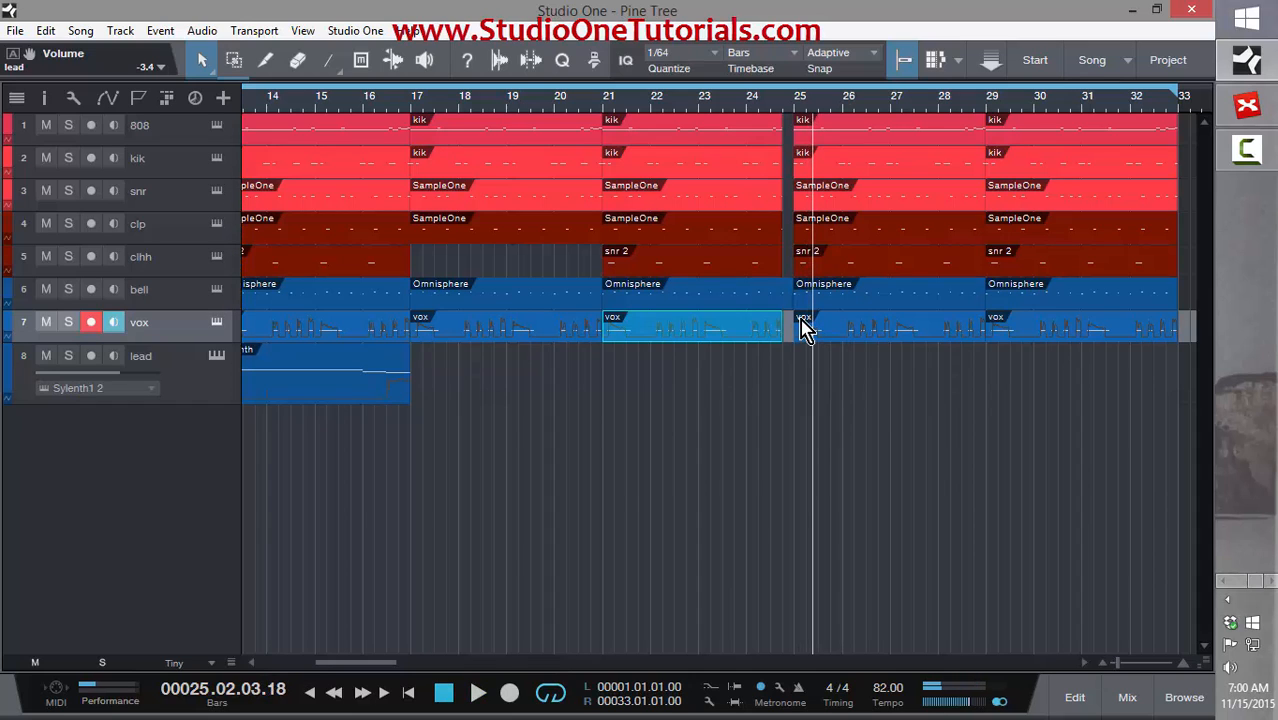
- Show the track automation and extend the bell track's raised automation segment before bar 25 back to bar 24 beat 4
{"action": "key", "text": "5"}
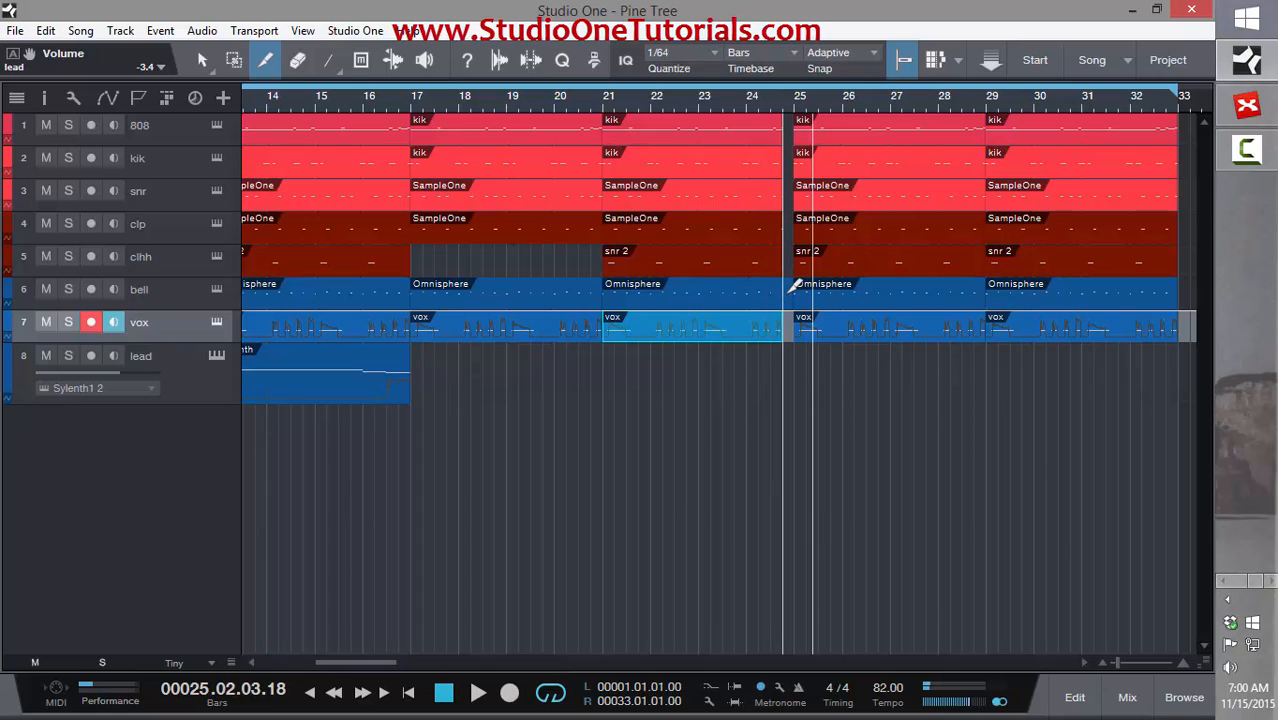
{"action": "left_click", "coordinate": [790, 283]}
{"action": "left_click", "coordinate": [789, 282]}
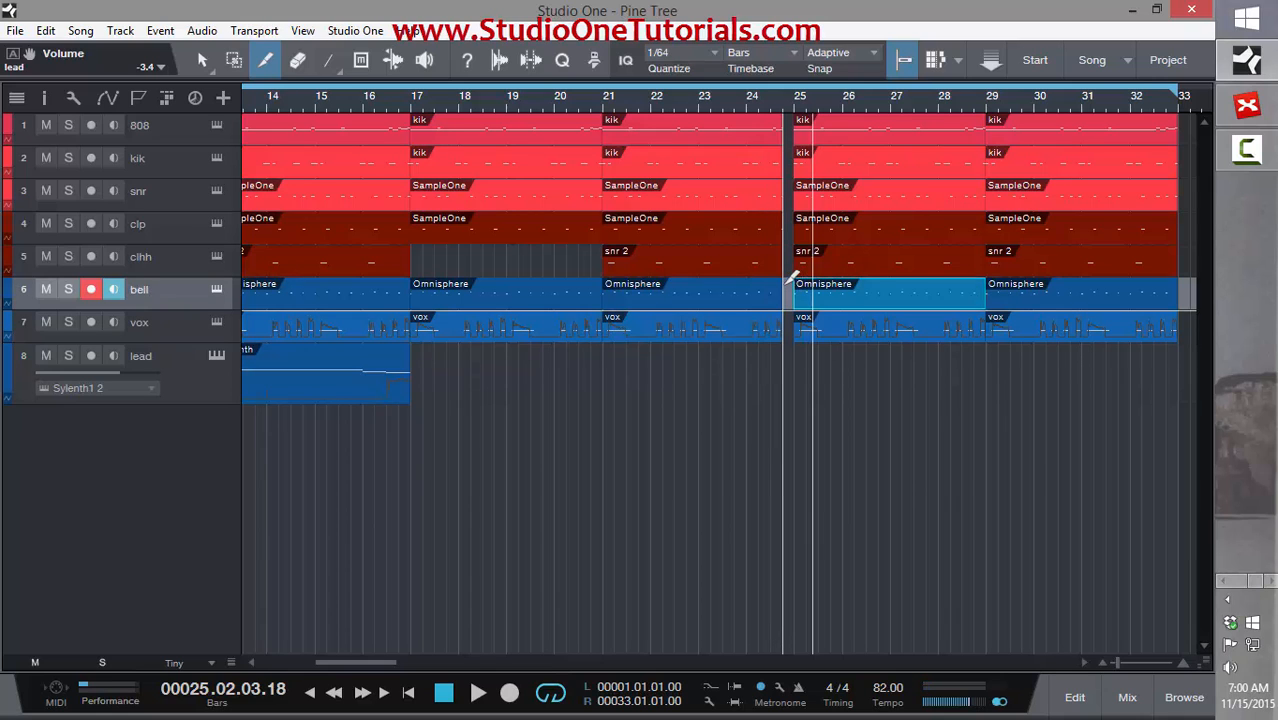
{"action": "key", "text": "a"}
{"action": "left_click_drag", "start_coordinate": [795, 107], "coordinate": [774, 206]}
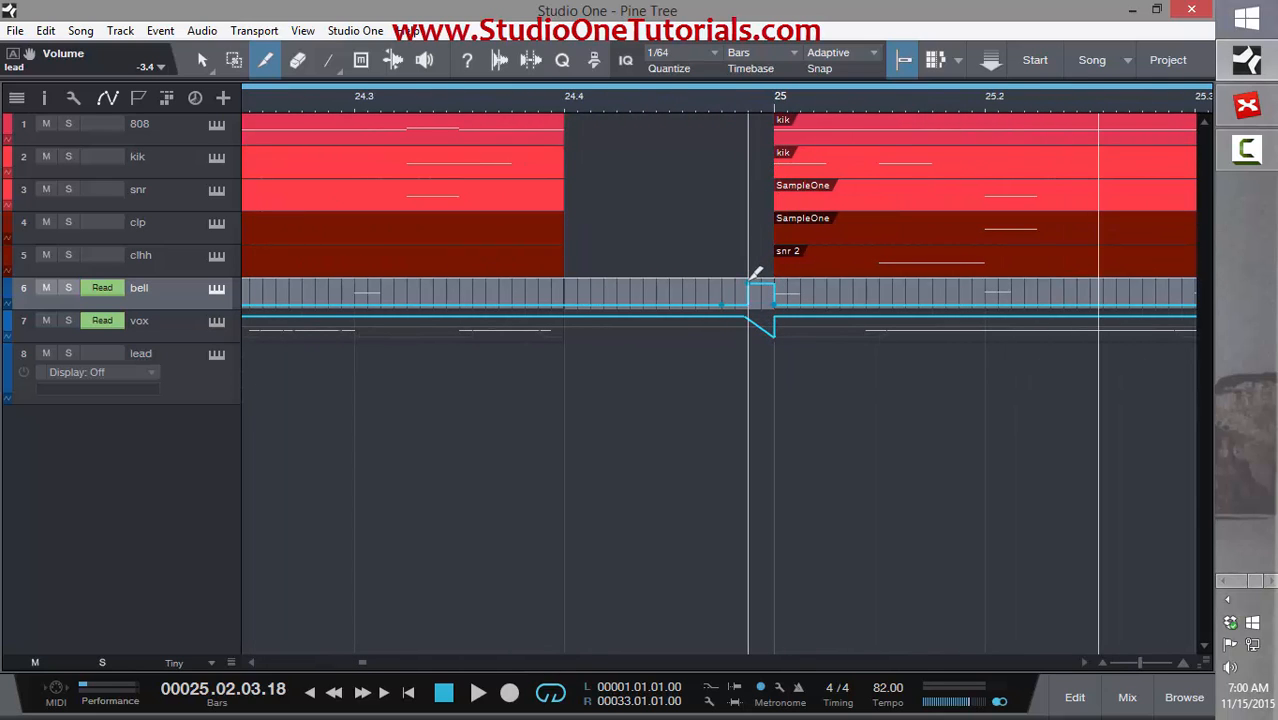
{"action": "key", "text": "1"}
{"action": "left_click_drag", "start_coordinate": [752, 292], "coordinate": [564, 285]}
- Play the passage leading into bar 25 several times, including from about bar 23, to check the bell automation change
{"action": "left_click", "coordinate": [316, 106]}
{"action": "key", "text": "space"}
{"action": "key", "text": "space"}
{"action": "left_click", "coordinate": [493, 106]}
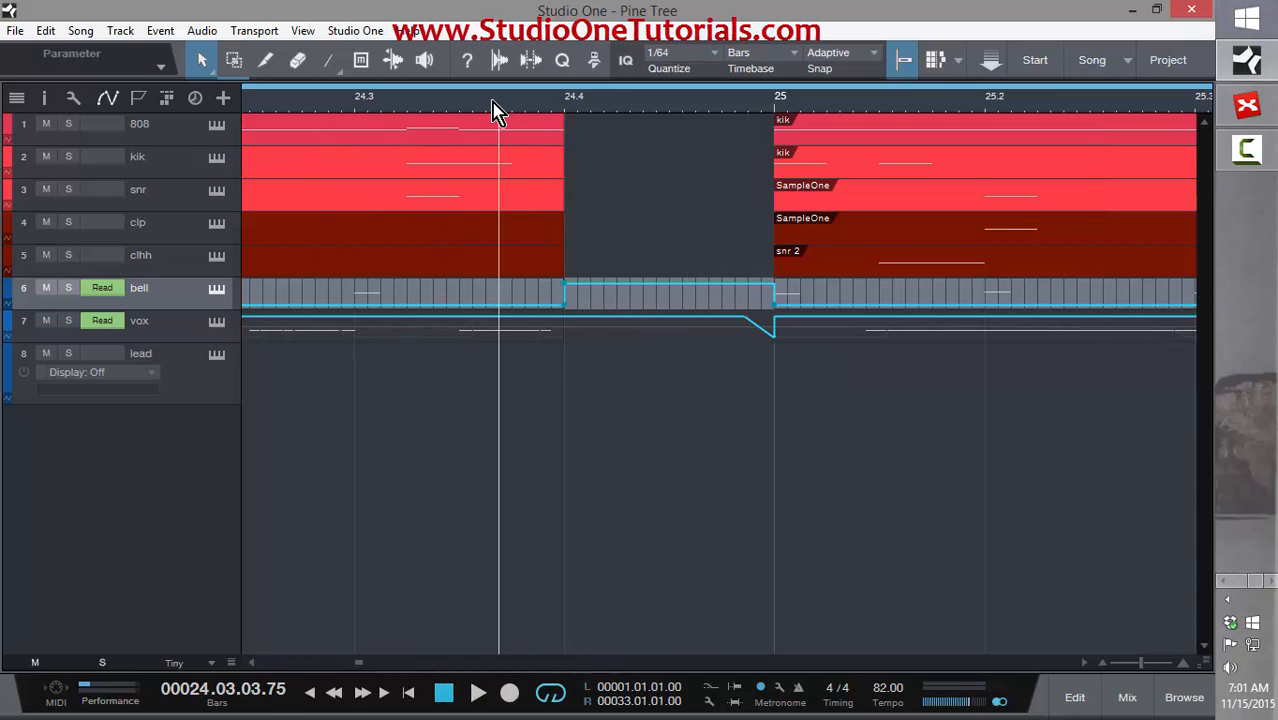
{"action": "key", "text": "space"}
{"action": "key", "text": "space"}
{"action": "left_click_drag", "start_coordinate": [1036, 104], "coordinate": [600, 82]}
{"action": "left_click", "coordinate": [445, 105]}
{"action": "key", "text": "space"}
{"action": "key", "text": "space"}
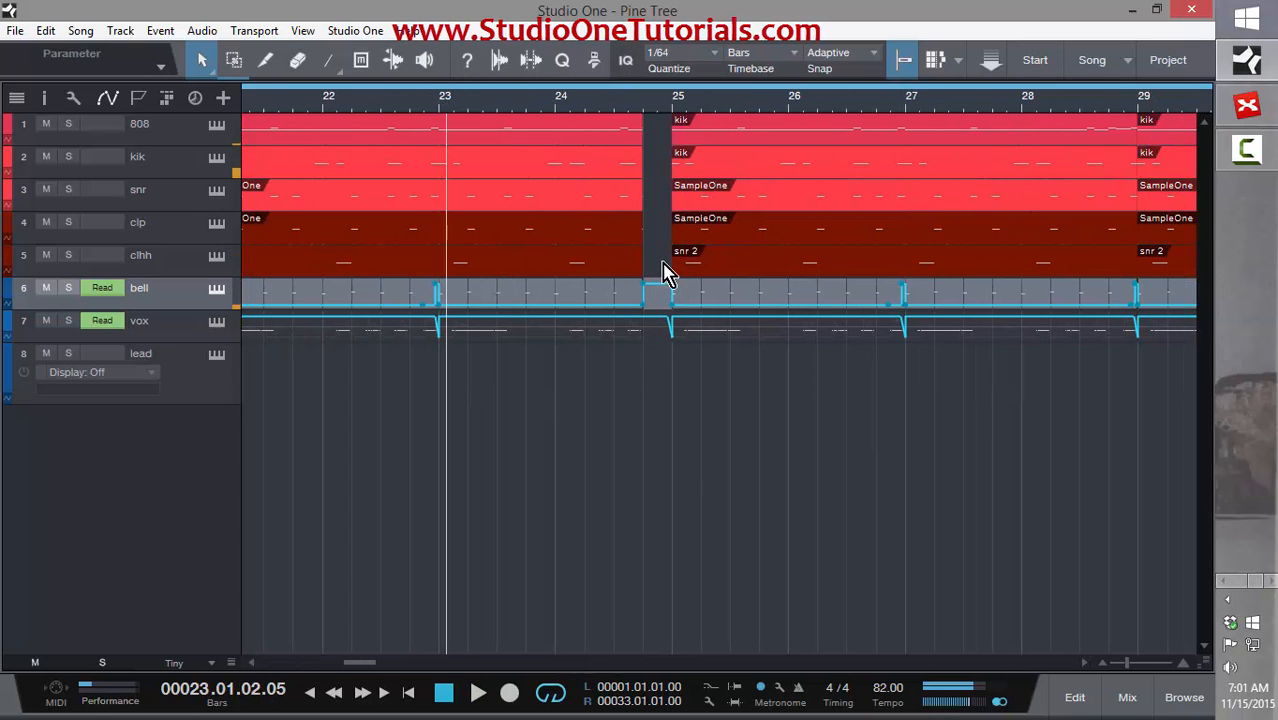
{"action": "key", "text": "space"}
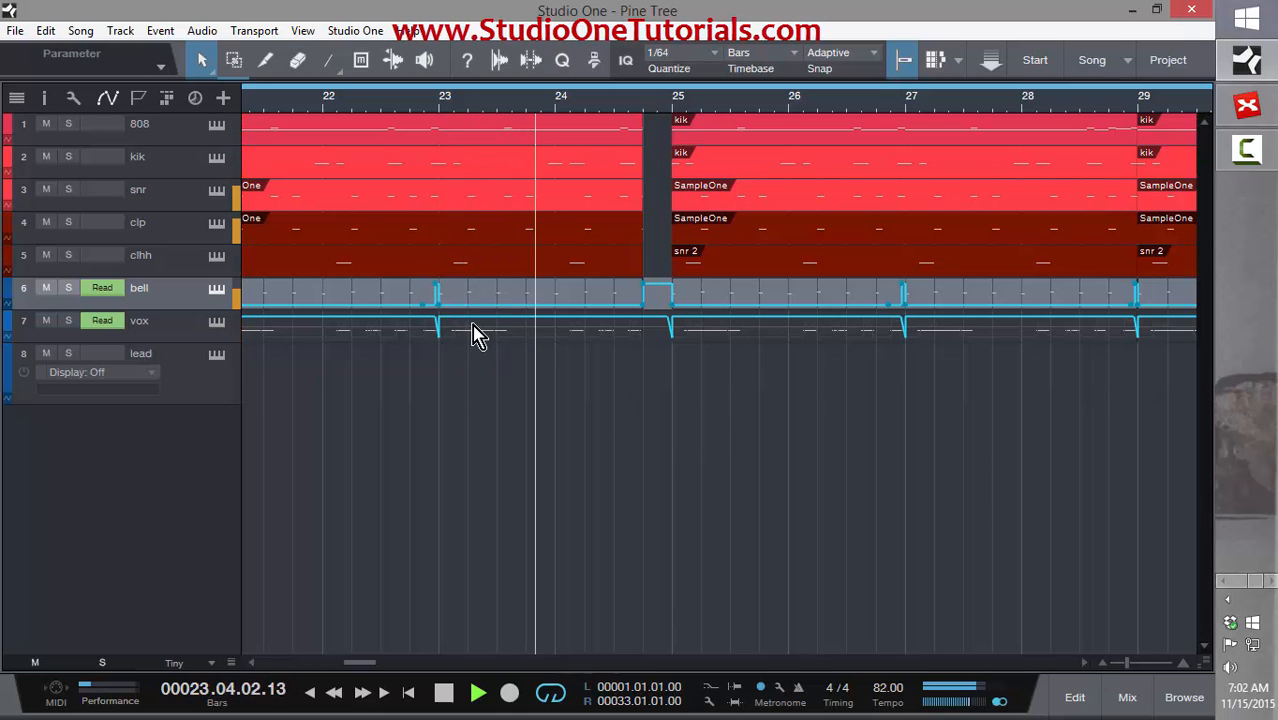
- Hide the automation, enlarge the bell track and look at its Omnisphere instrument before closing it
{"action": "key", "text": "a"}
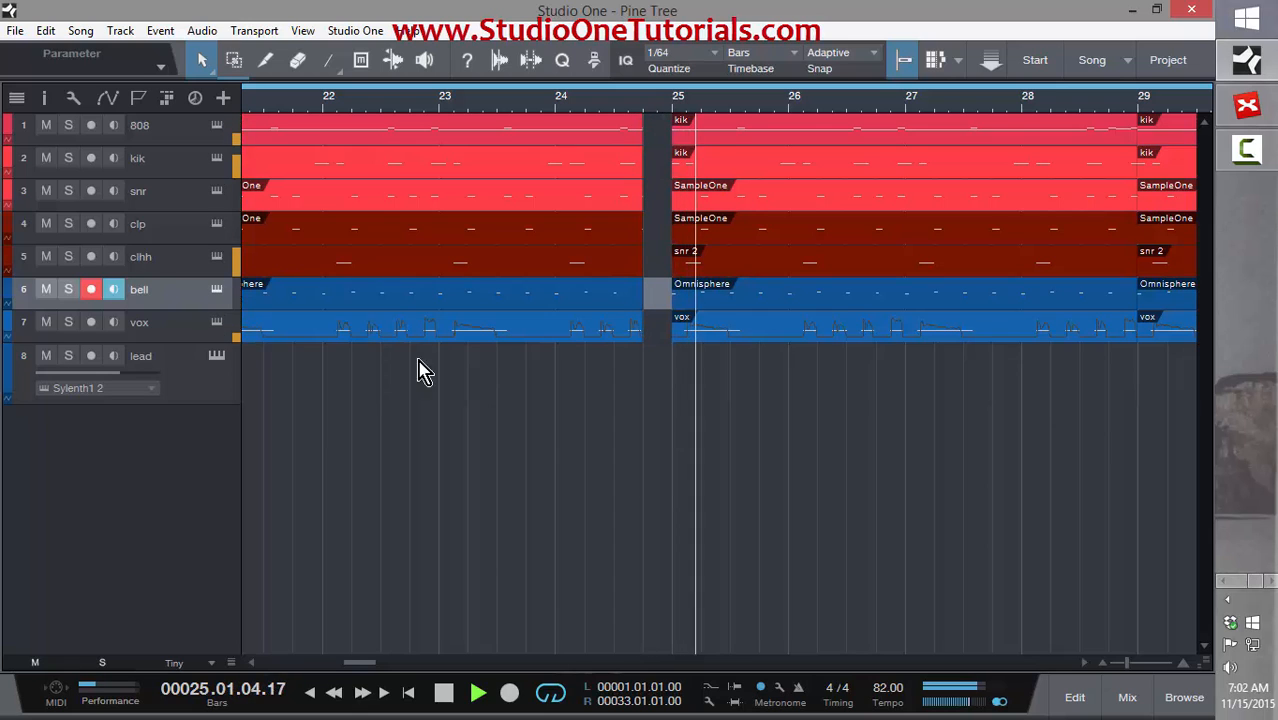
{"action": "left_click_drag", "start_coordinate": [166, 309], "coordinate": [166, 388]}
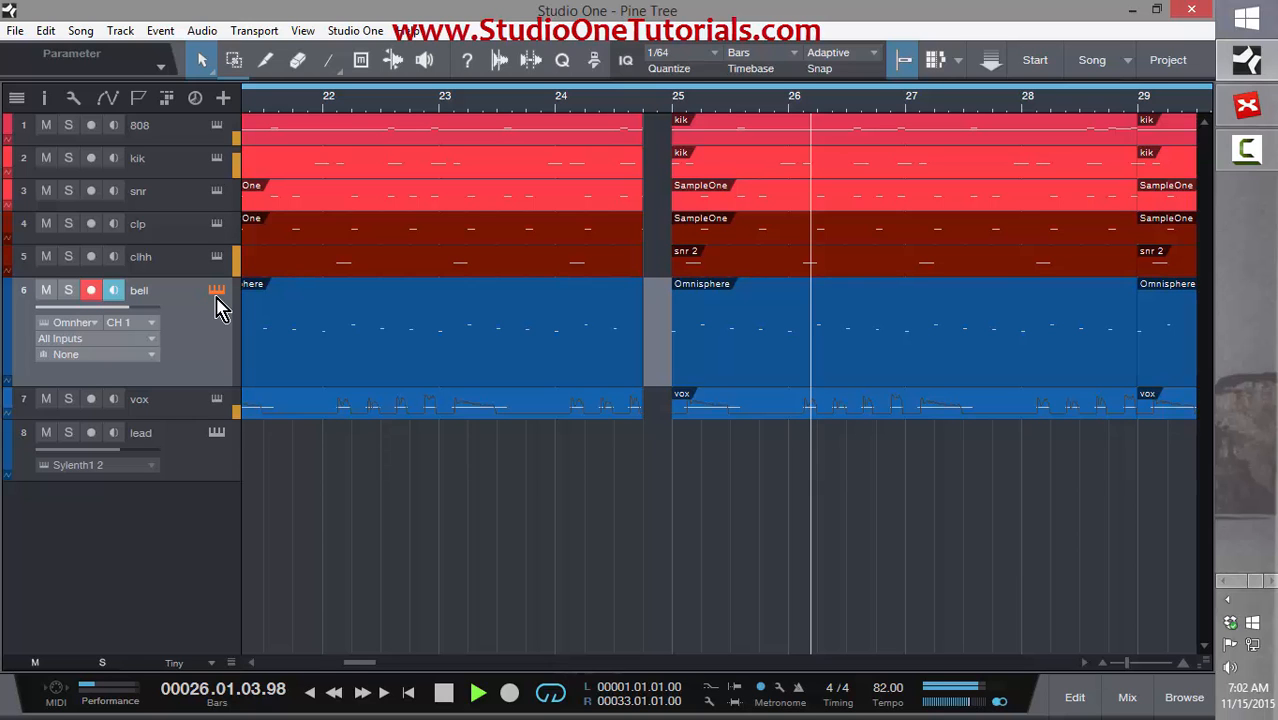
{"action": "left_click", "coordinate": [216, 296]}
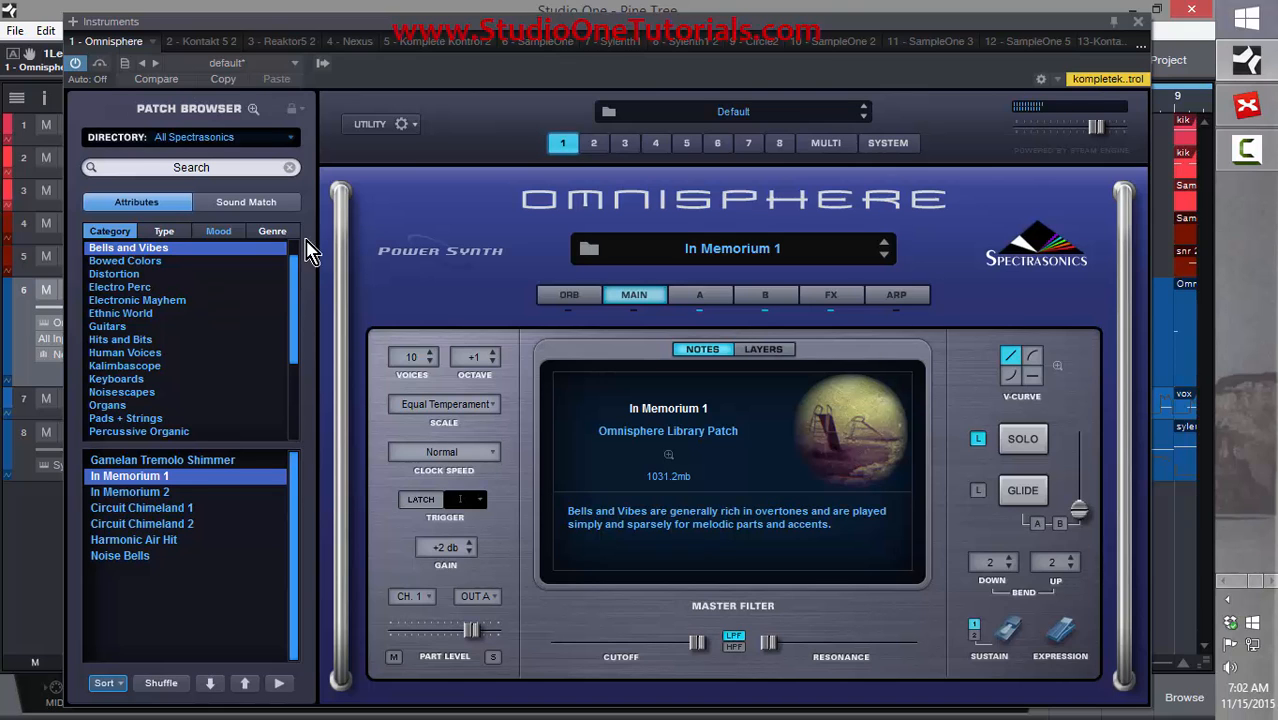
{"action": "left_click", "coordinate": [1138, 21]}
- Play from about bar 24 into bar 25 to listen to what sounds during the gap
{"action": "left_click_drag", "start_coordinate": [602, 96], "coordinate": [523, 45]}
{"action": "key", "text": "space"}
{"action": "left_click", "coordinate": [527, 101]}
{"action": "left_click", "coordinate": [536, 101]}
{"action": "left_click_drag", "start_coordinate": [537, 101], "coordinate": [535, 152]}
{"action": "key", "text": "space"}
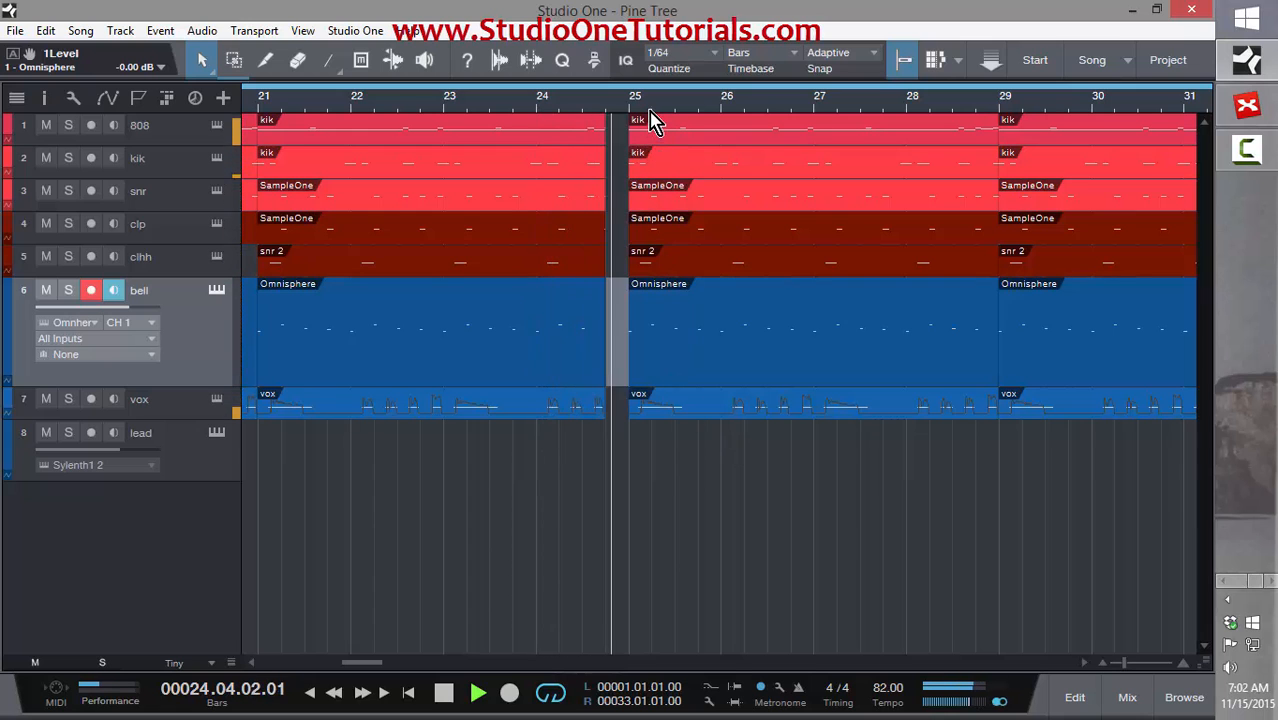
{"action": "key", "text": "space"}
- Open the 808 event at bar 21 in the note editor and play its last bars up to the gap
{"action": "double_click", "coordinate": [597, 143]}
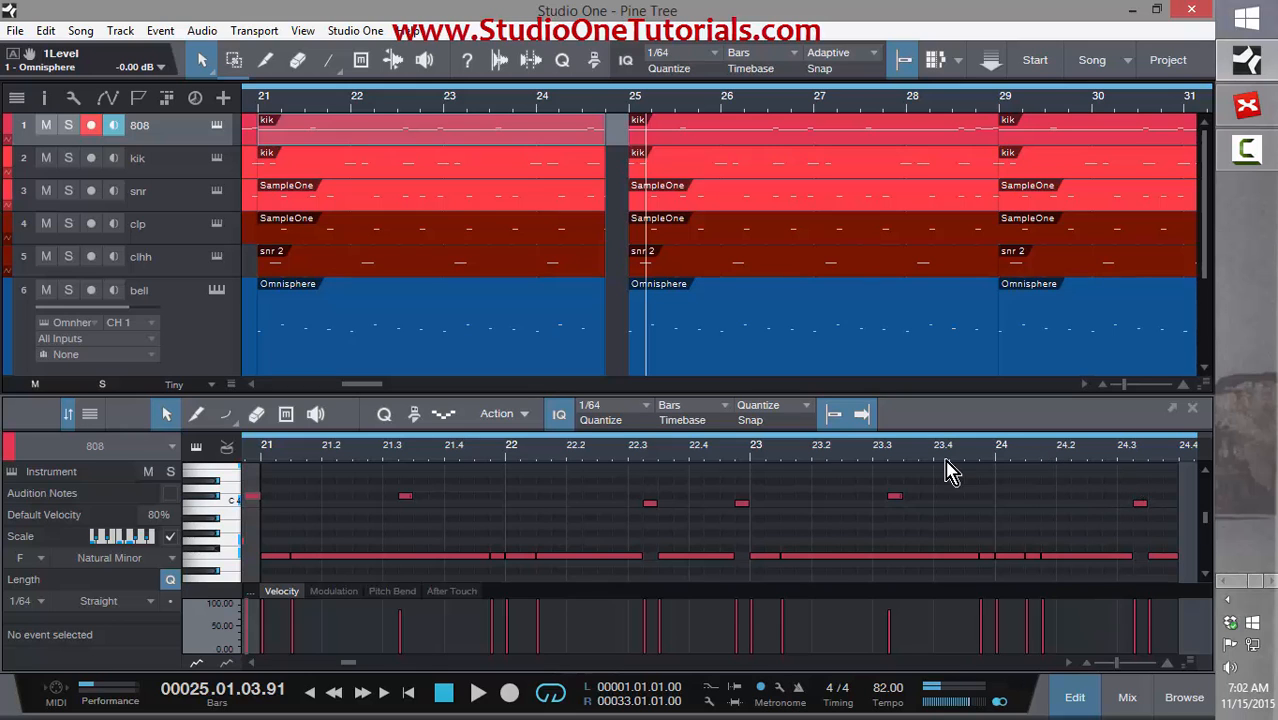
{"action": "double_click", "coordinate": [830, 452]}
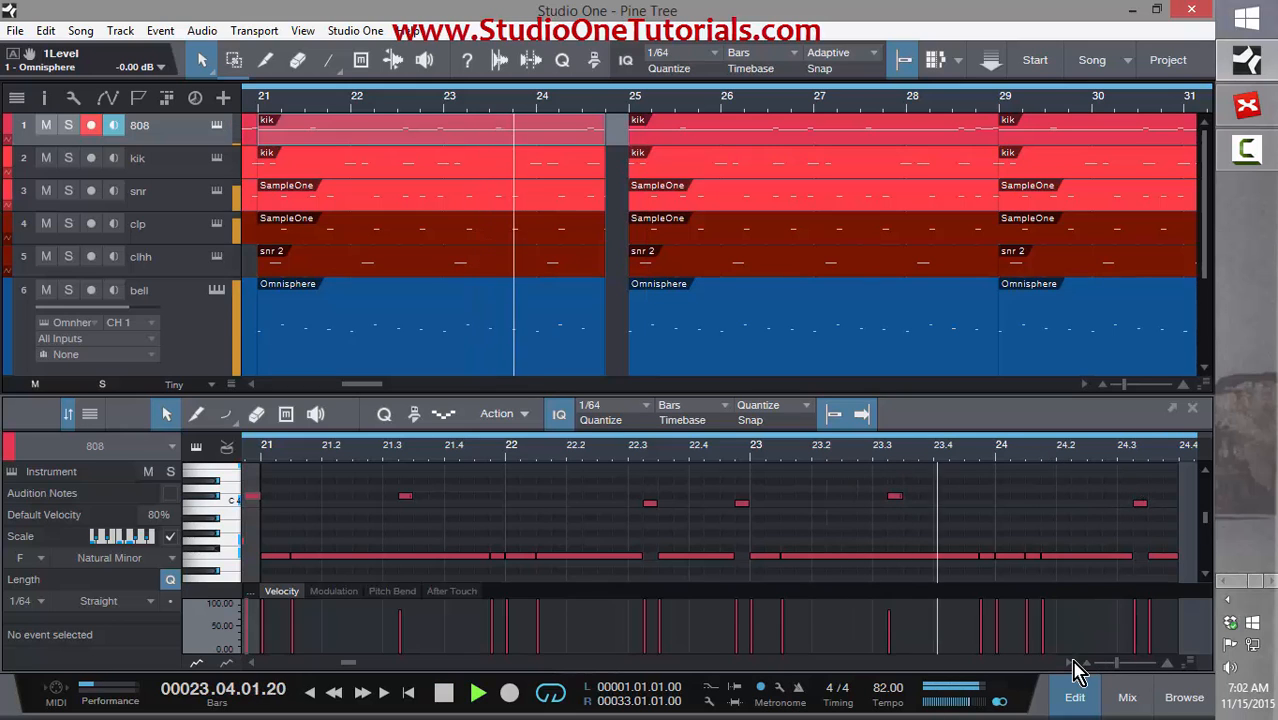
{"action": "left_click", "coordinate": [1071, 662]}
{"action": "left_click", "coordinate": [1072, 662]}
{"action": "left_click", "coordinate": [1072, 662]}
{"action": "left_click", "coordinate": [1072, 662]}
{"action": "left_click", "coordinate": [1072, 662]}
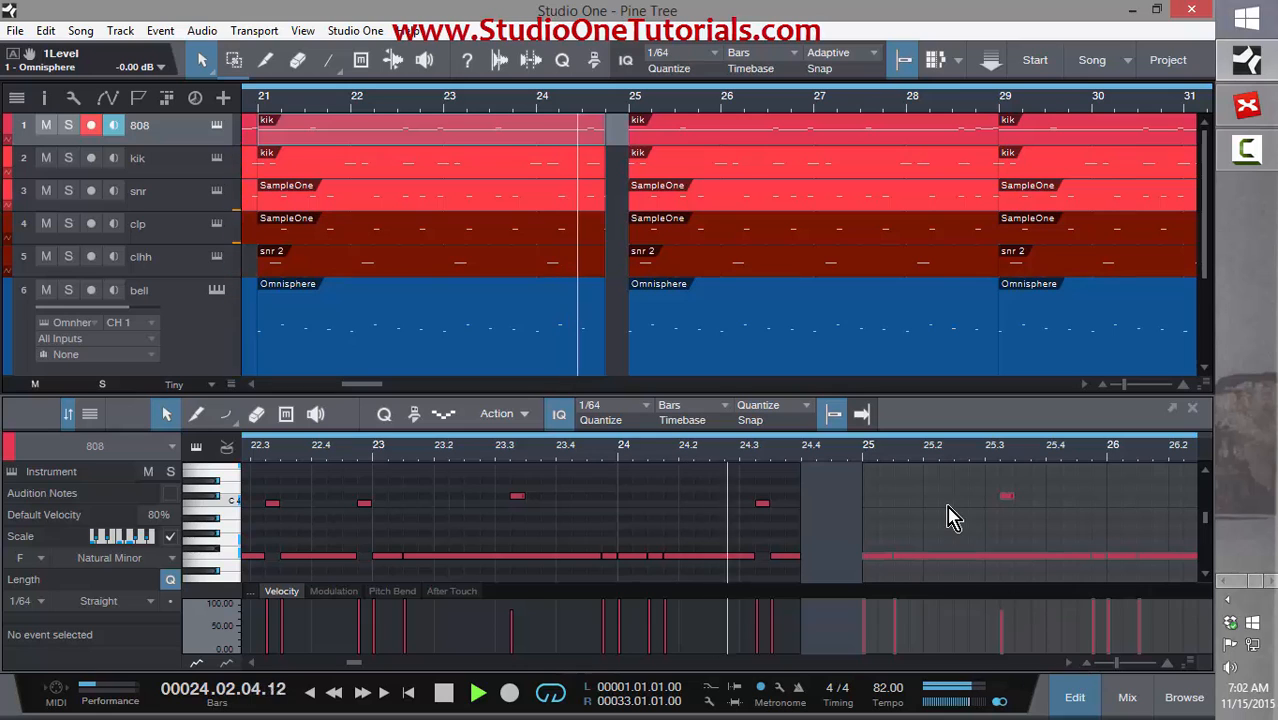
{"action": "key", "text": "space"}
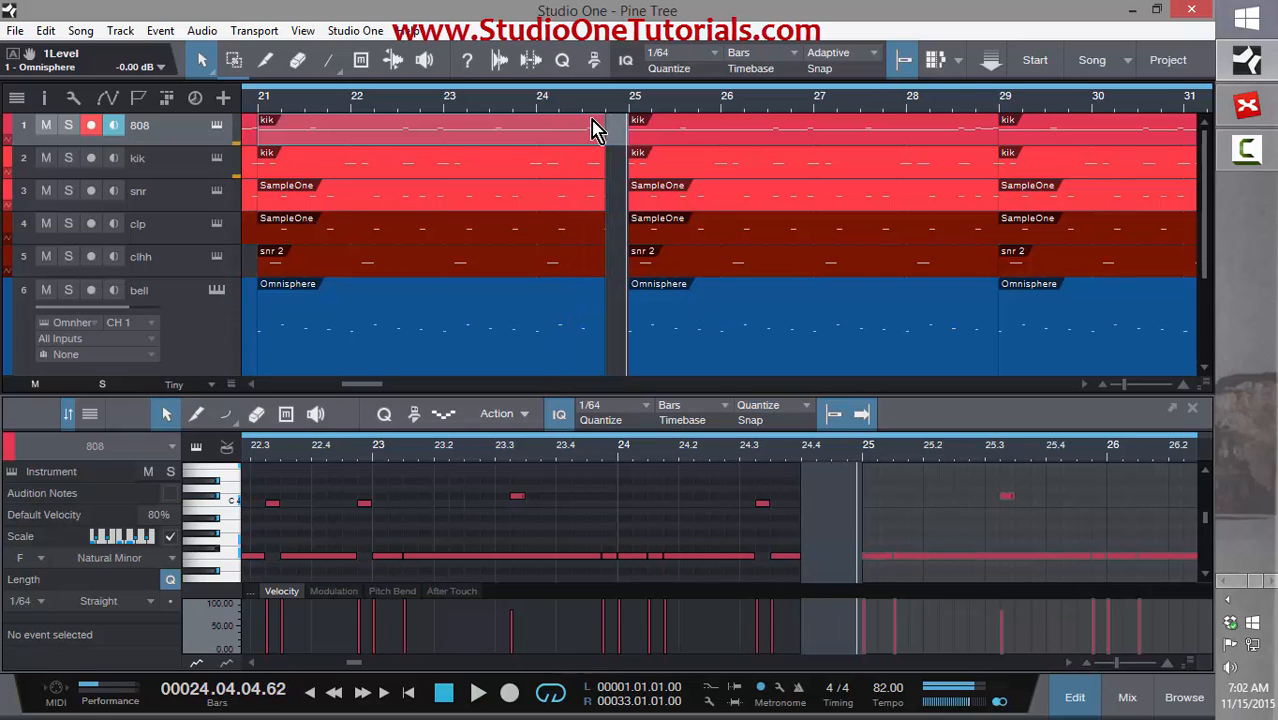
- Extend the 808 event's end back to bar 25 and delete its four short notes in bar 24 beat 4
{"action": "left_click_drag", "start_coordinate": [613, 135], "coordinate": [618, 148]}
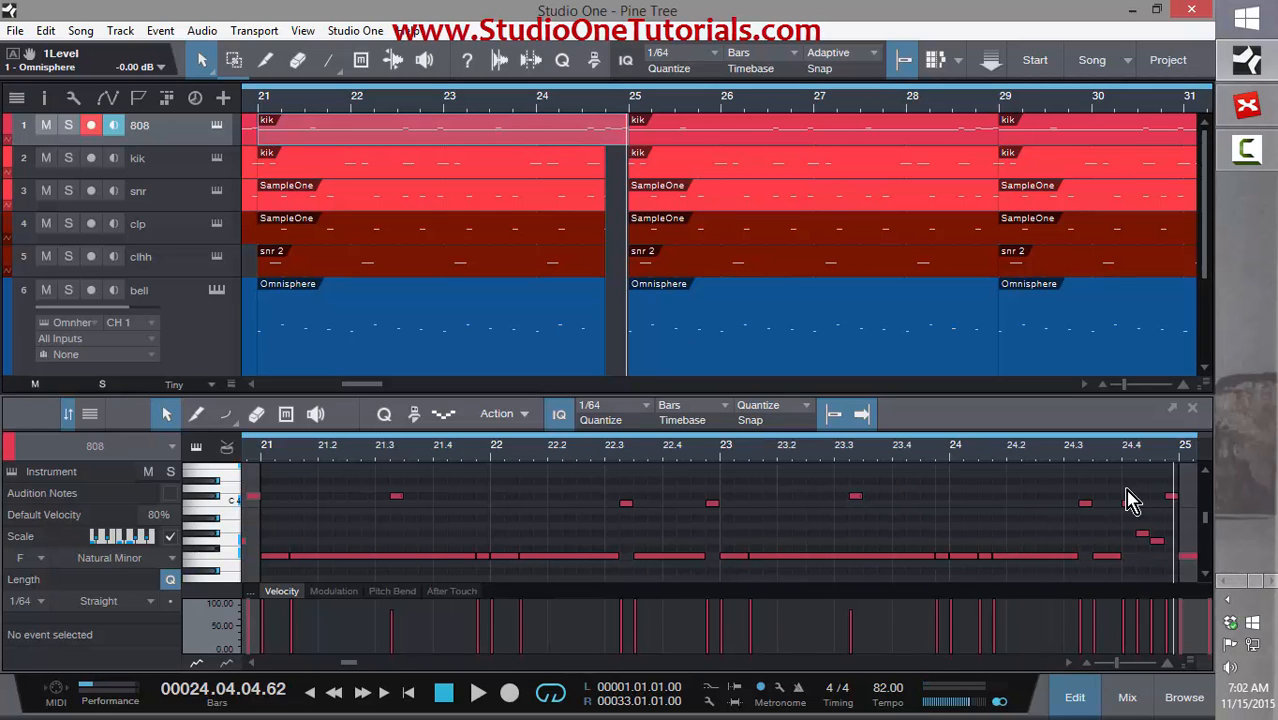
{"action": "left_click_drag", "start_coordinate": [1128, 488], "coordinate": [1183, 556]}
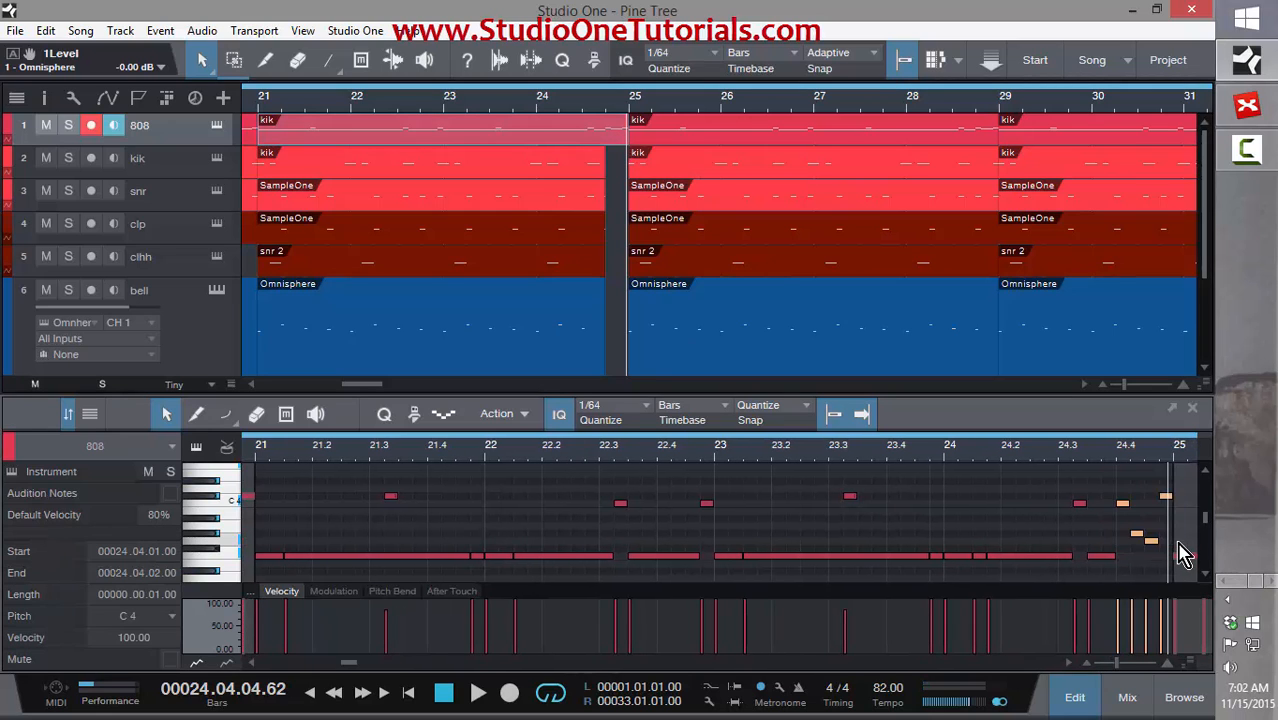
{"action": "key", "text": "Delete"}
- Play from about bar 24 up to bar 27 to hear the transition with the edited 808 event
{"action": "left_click", "coordinate": [578, 103]}
{"action": "key", "text": "space"}
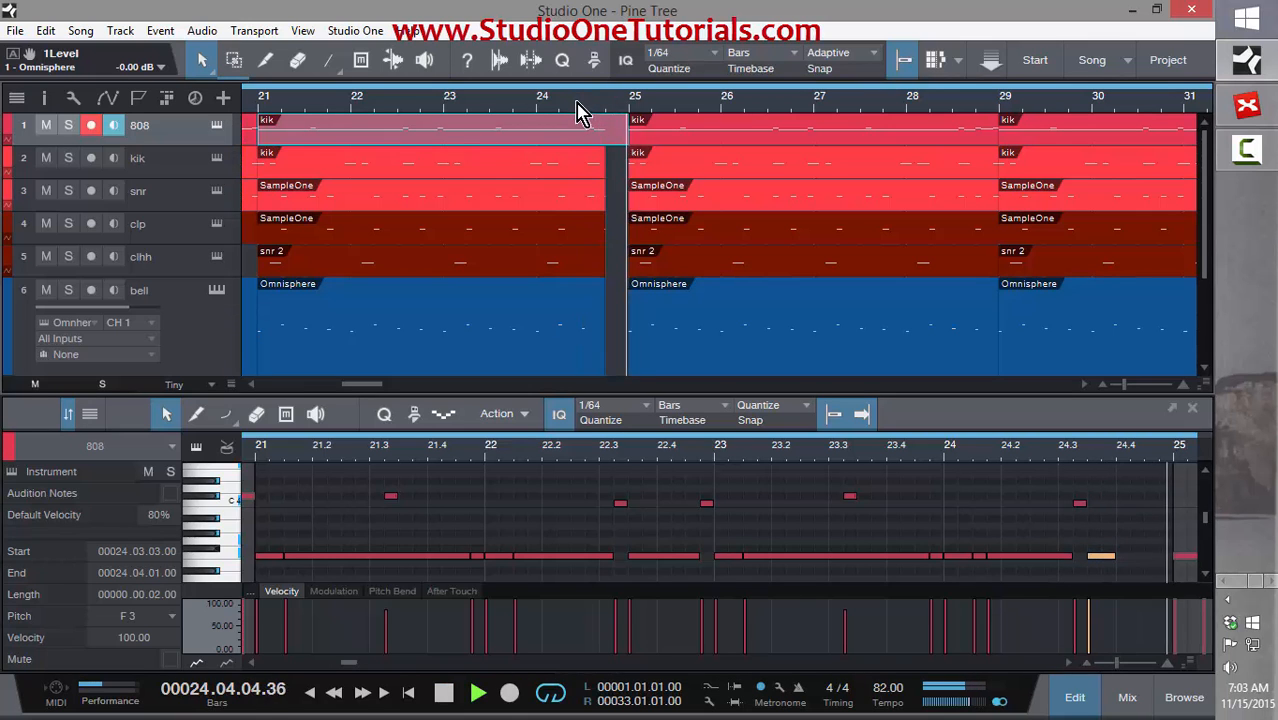
{"action": "key", "text": "space"}
{"action": "left_click_drag", "start_coordinate": [532, 104], "coordinate": [720, 80]}
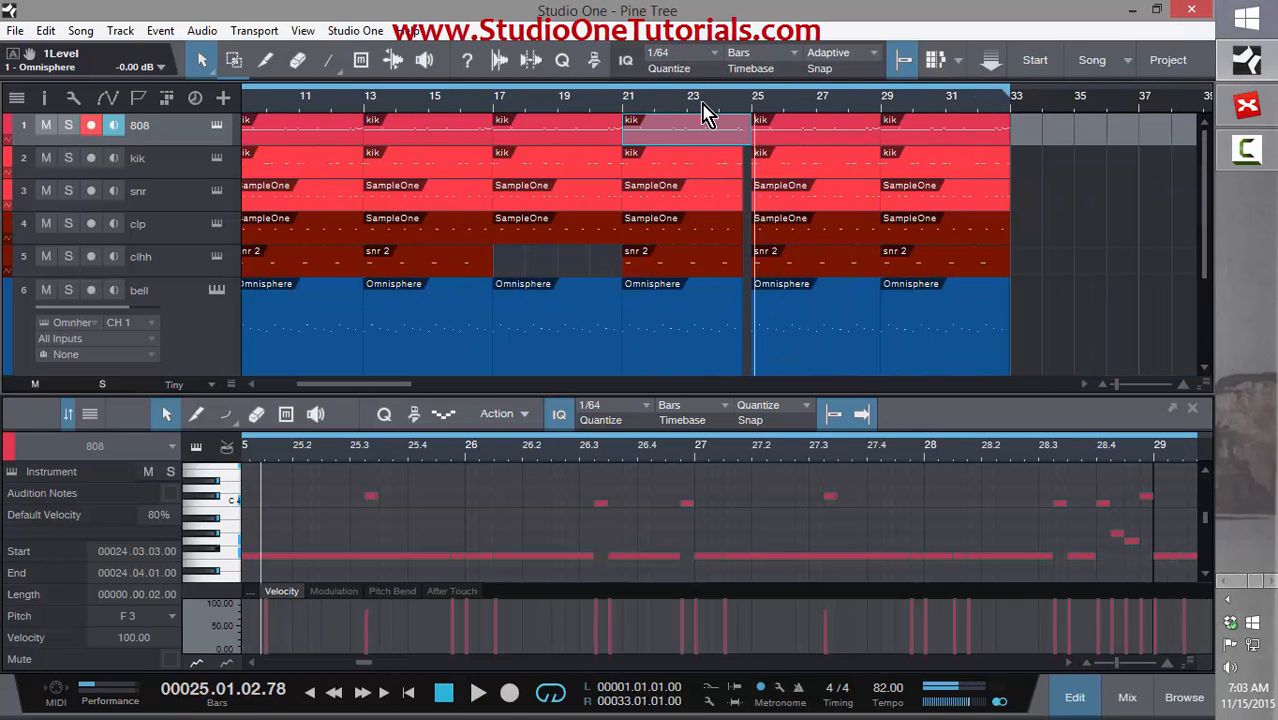
{"action": "scroll", "coordinate": [743, 108], "scroll_direction": "down", "scroll_amount": 3}
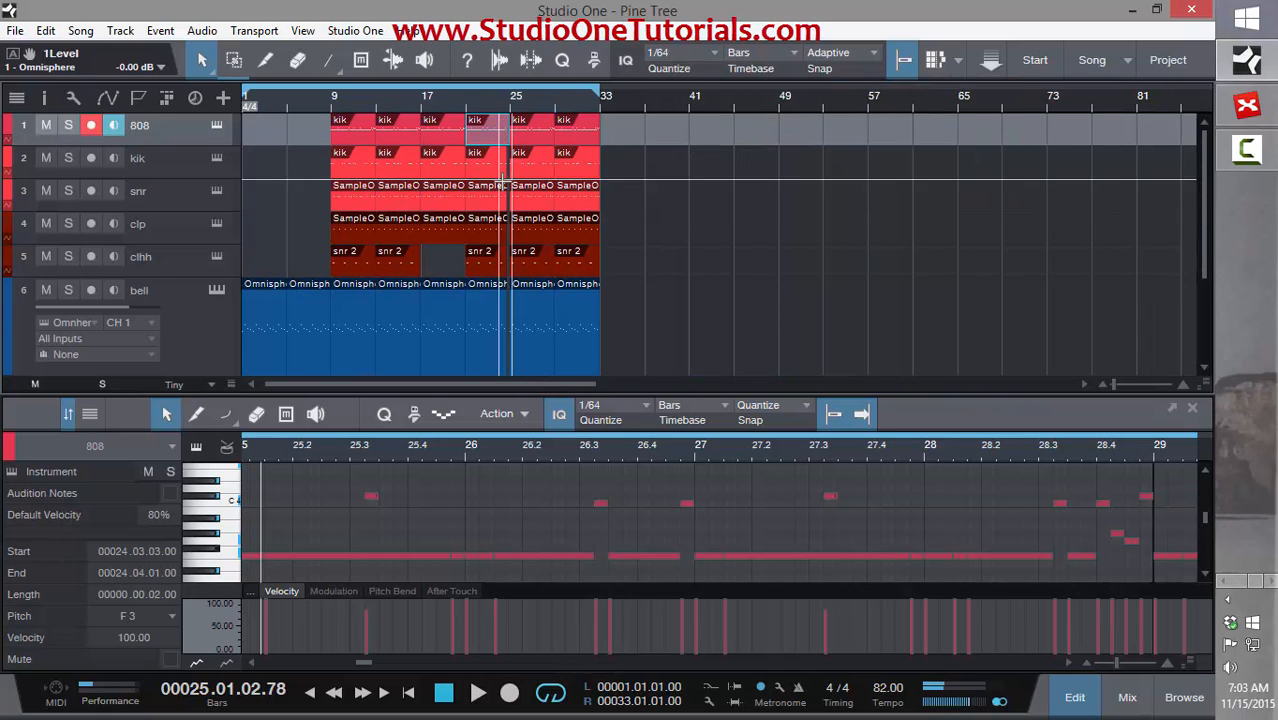
{"action": "scroll", "coordinate": [507, 177], "scroll_direction": "down", "scroll_amount": 2}
{"action": "left_click", "coordinate": [497, 113]}
{"action": "key", "text": "space"}
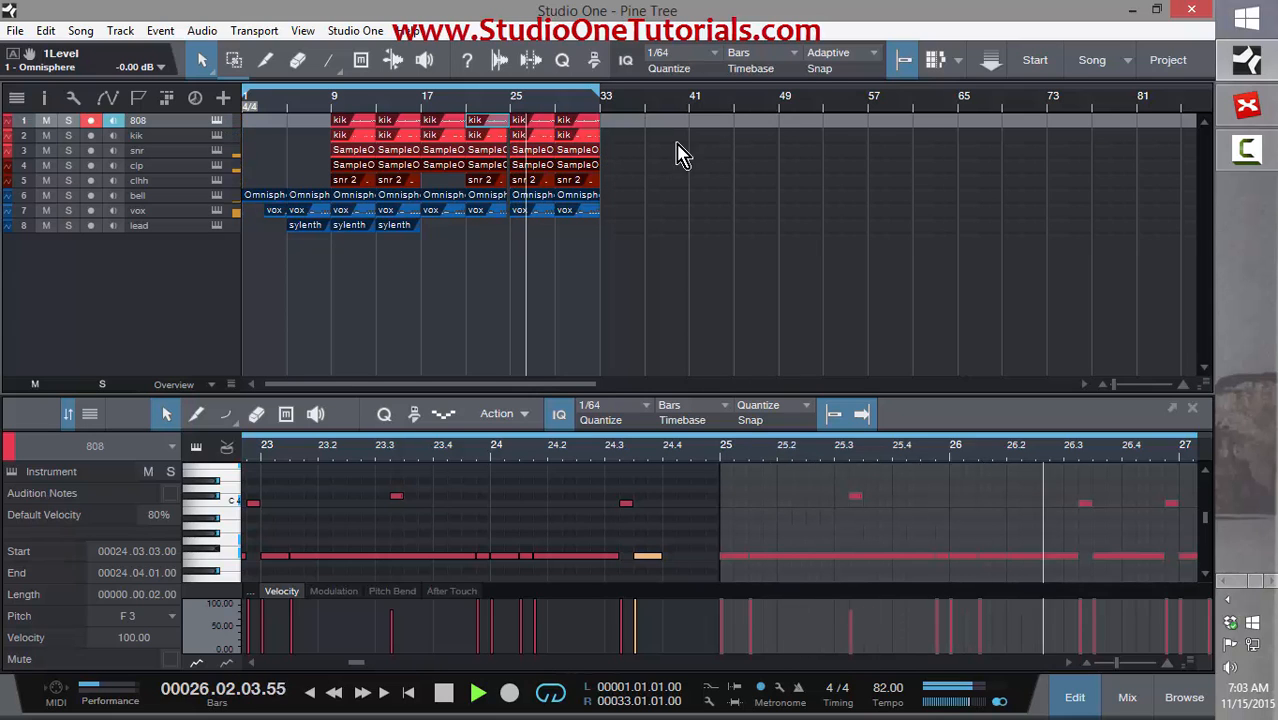
{"action": "scroll", "coordinate": [672, 181], "scroll_direction": "down", "scroll_amount": 2}
{"action": "scroll", "coordinate": [667, 184], "scroll_direction": "up", "scroll_amount": 2}
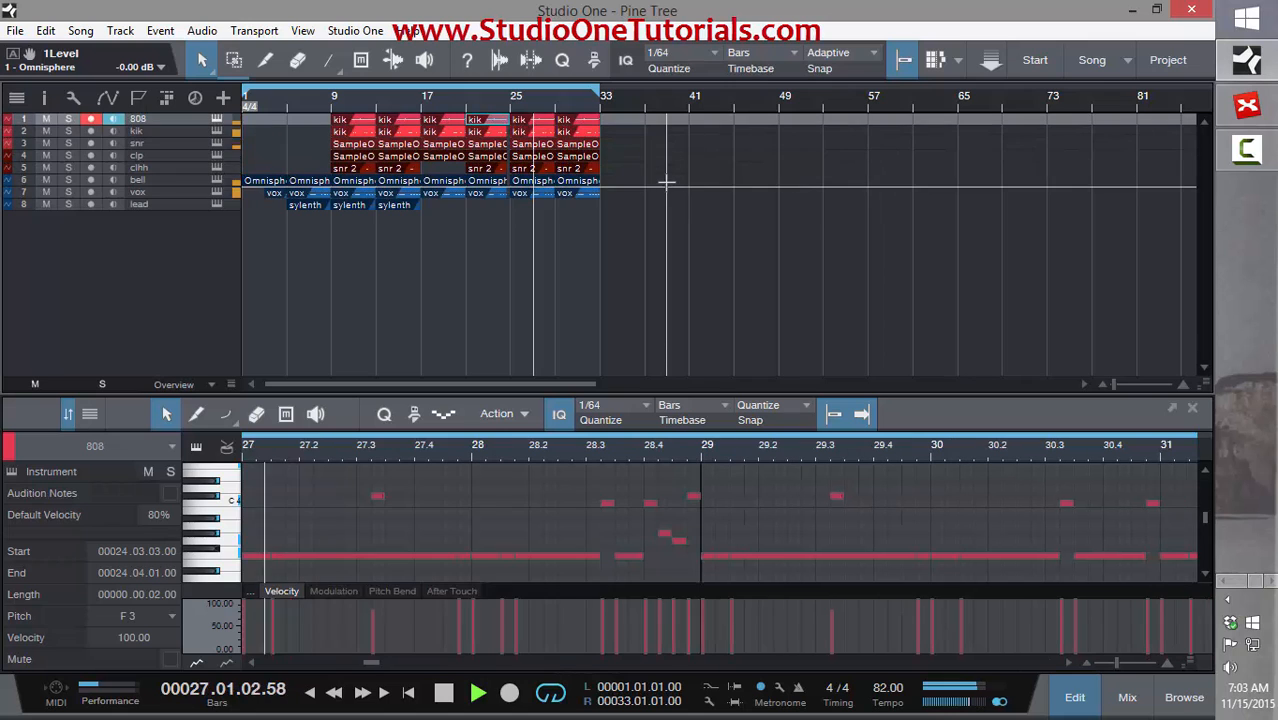
{"action": "key", "text": "space"}
- Delete the clhh track's event between bars 25 and 29
{"action": "left_click_drag", "start_coordinate": [511, 107], "coordinate": [496, 134]}
{"action": "scroll", "coordinate": [564, 283], "scroll_direction": "down", "scroll_amount": 2}
{"action": "scroll", "coordinate": [564, 283], "scroll_direction": "up", "scroll_amount": 3}
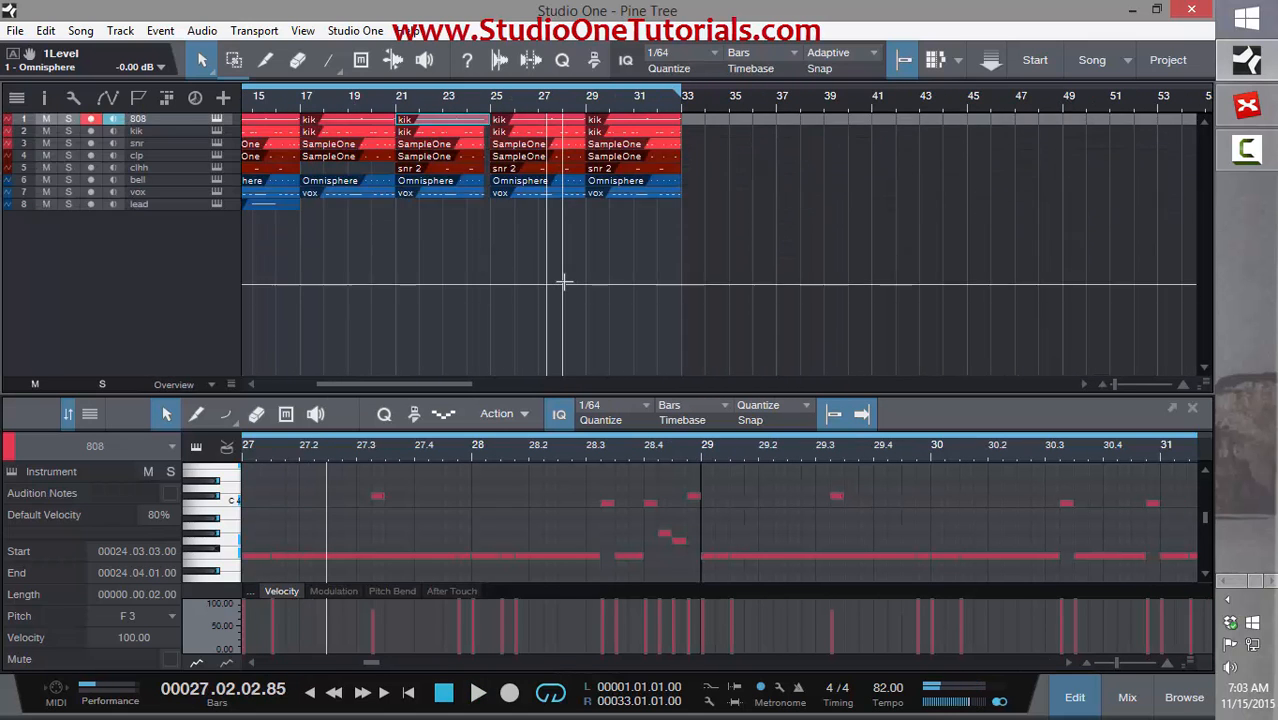
{"action": "scroll", "coordinate": [564, 283], "scroll_direction": "down", "scroll_amount": 1}
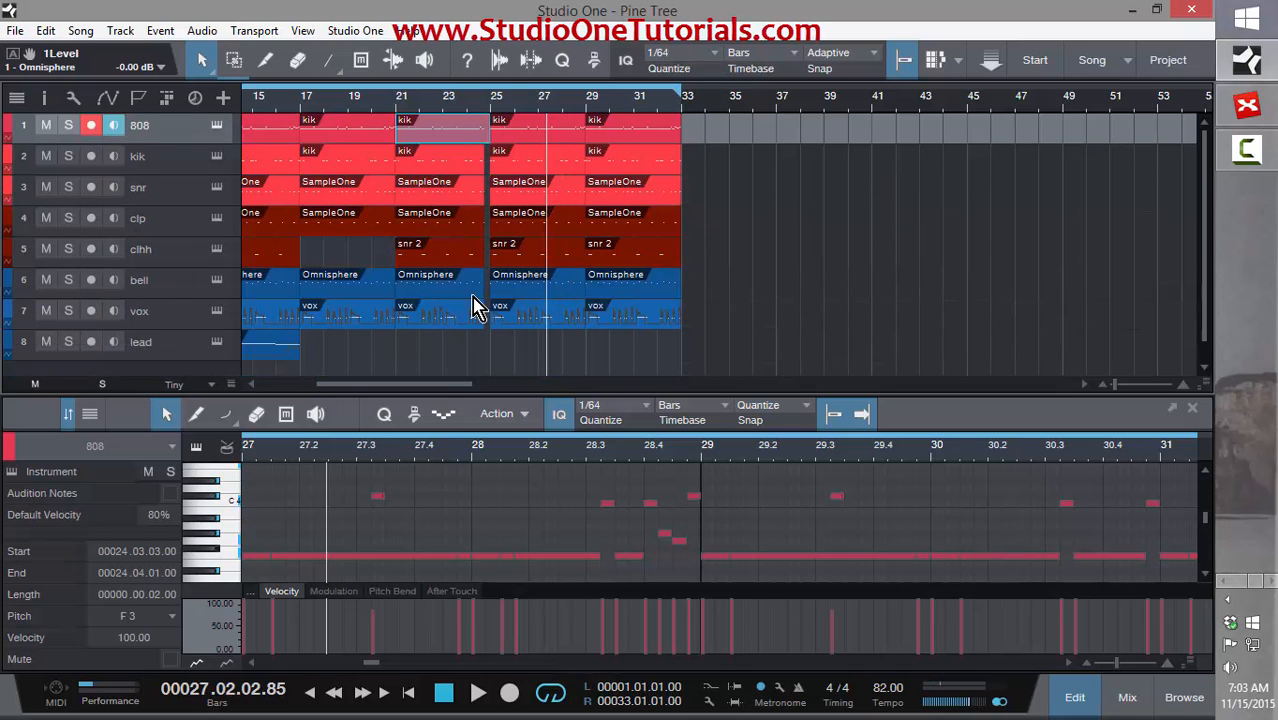
{"action": "left_click", "coordinate": [549, 268]}
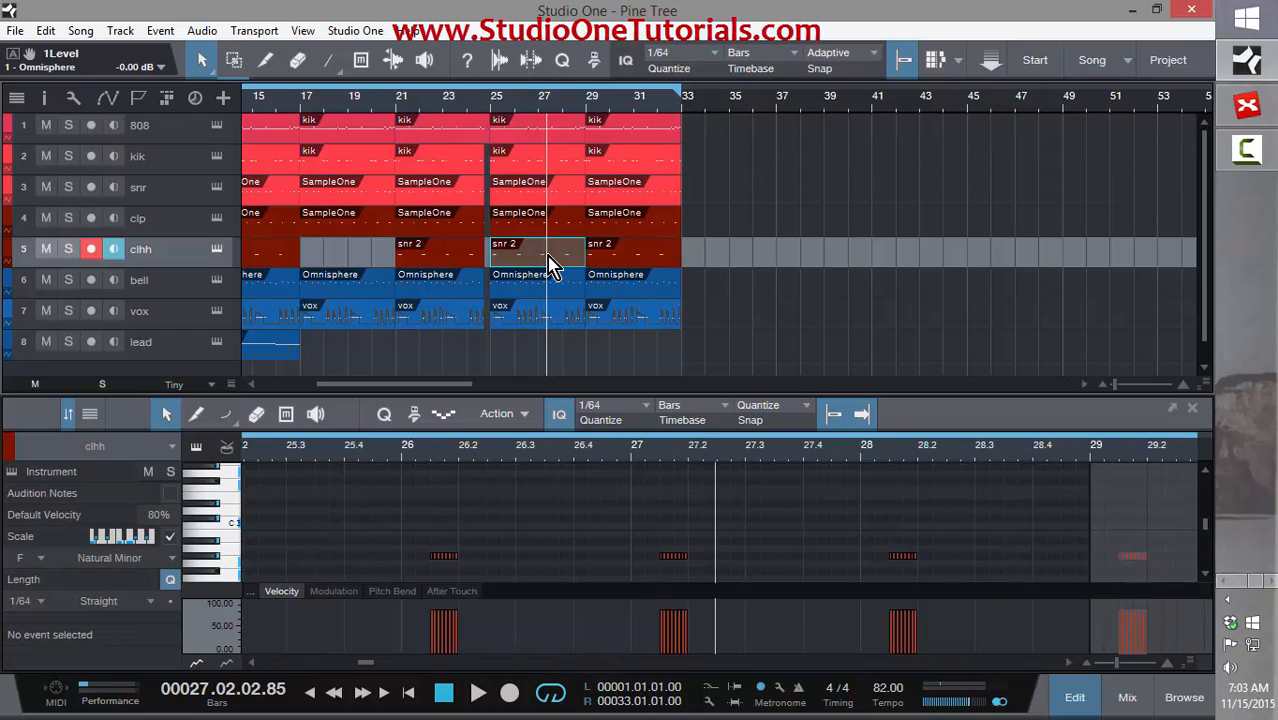
{"action": "key", "text": "Delete"}
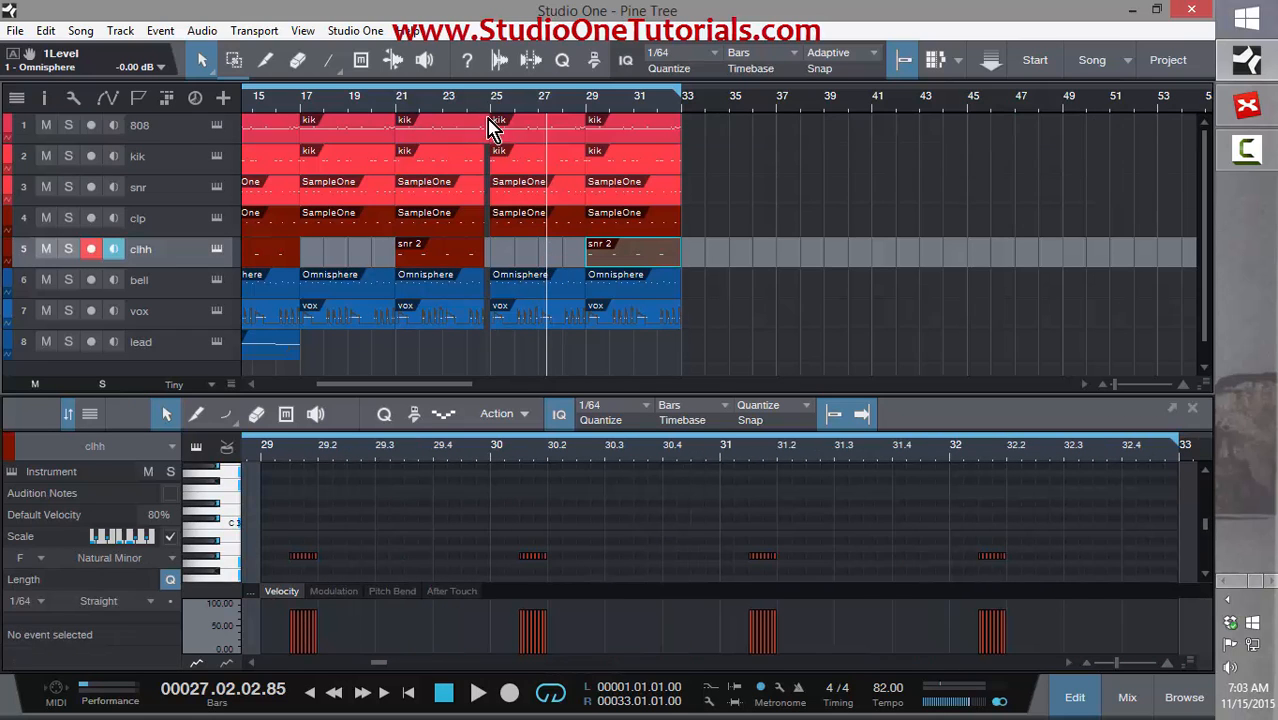
- Trim the start of the vox event at bar 25 forward to bar 26
{"action": "scroll", "coordinate": [488, 260], "scroll_direction": "down", "scroll_amount": 2}
{"action": "scroll", "coordinate": [488, 260], "scroll_direction": "up", "scroll_amount": 4}
{"action": "left_click_drag", "start_coordinate": [514, 104], "coordinate": [516, 320]}
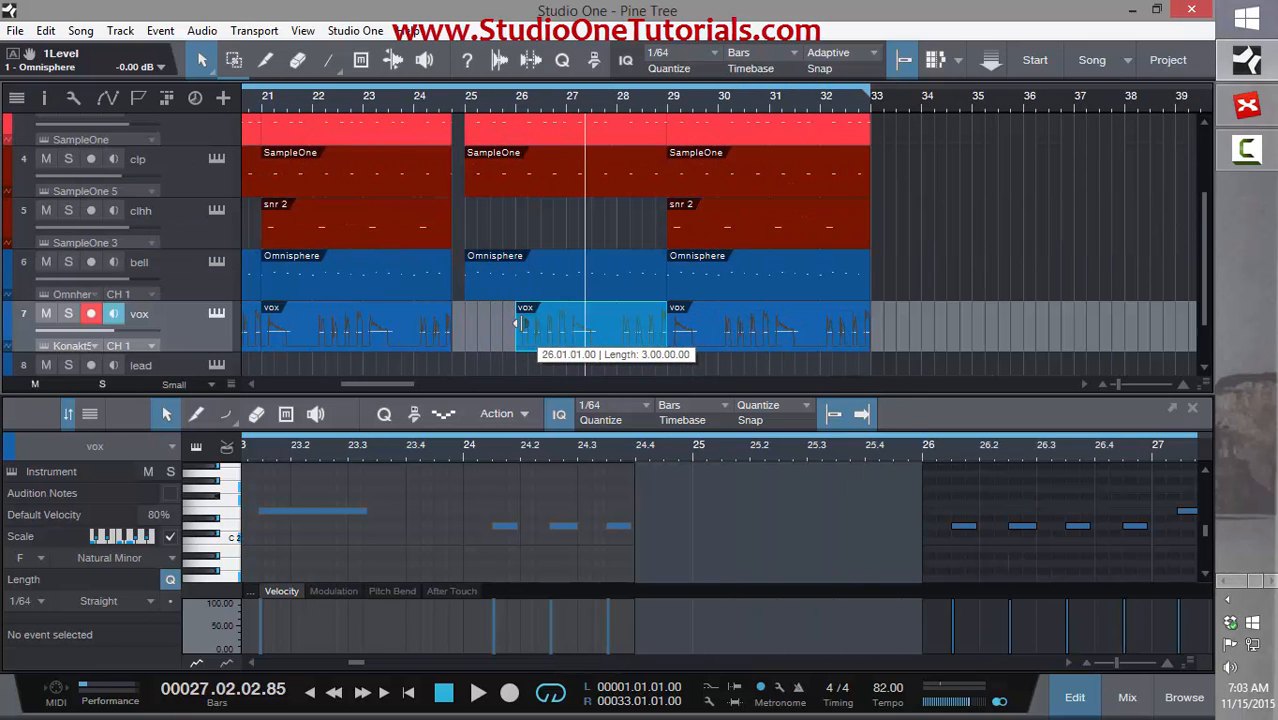
- Split the trimmed vox event at bar 27 and at bar 27 beat 4
{"action": "key", "text": "3"}
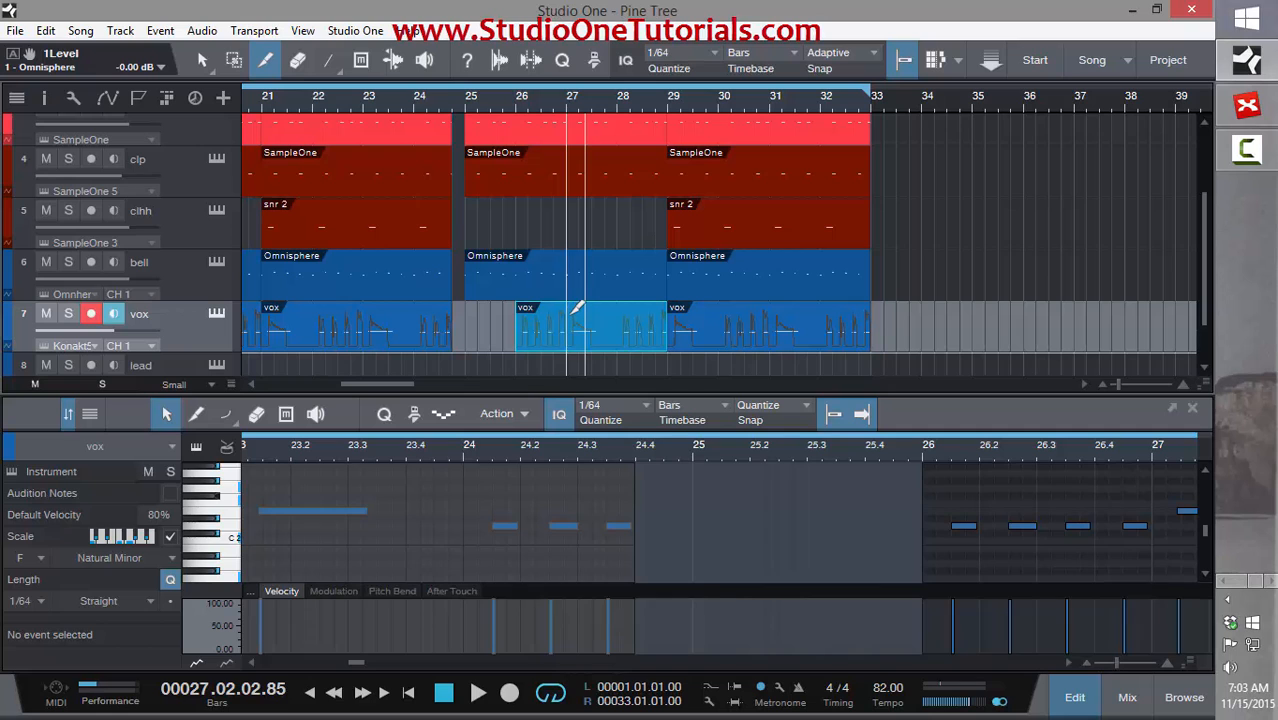
{"action": "left_click", "coordinate": [569, 318]}
{"action": "left_click", "coordinate": [605, 318]}
{"action": "key", "text": "1"}
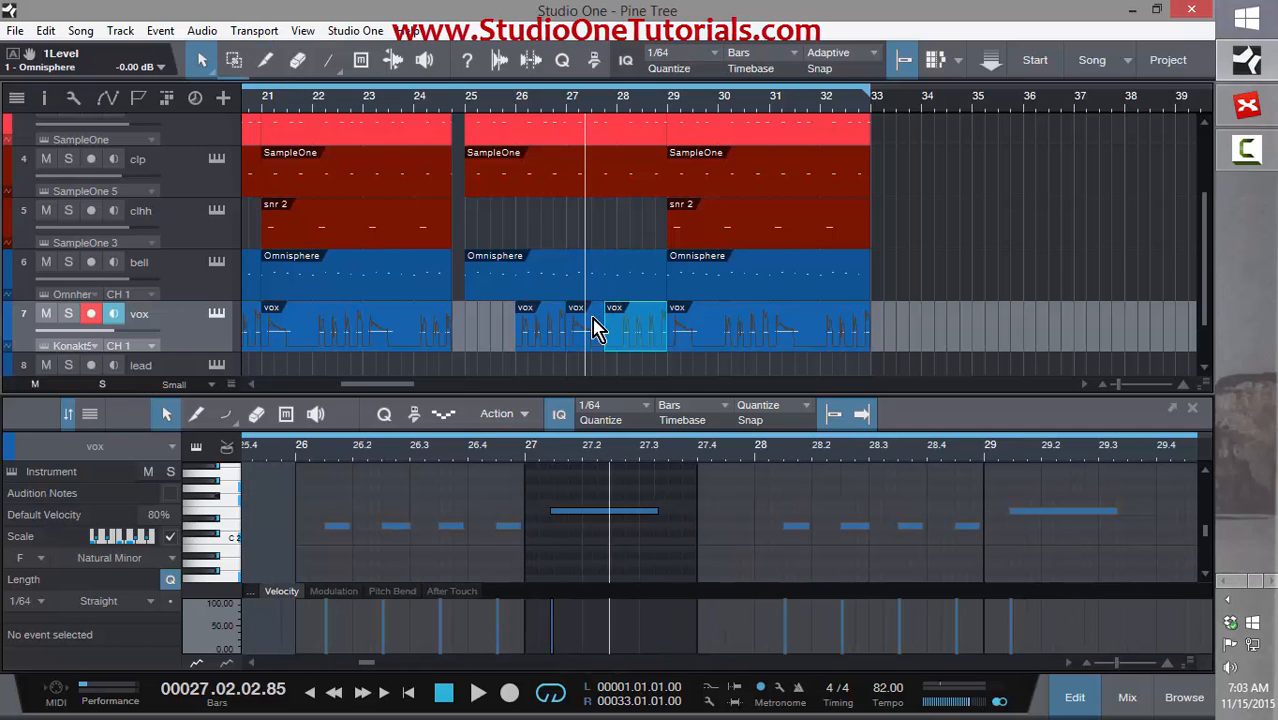
- Delete the short vox event starting at bar 27 and play from about bar 24 to bar 29 to hear the gap
{"action": "left_click", "coordinate": [592, 320]}
{"action": "key", "text": "Delete"}
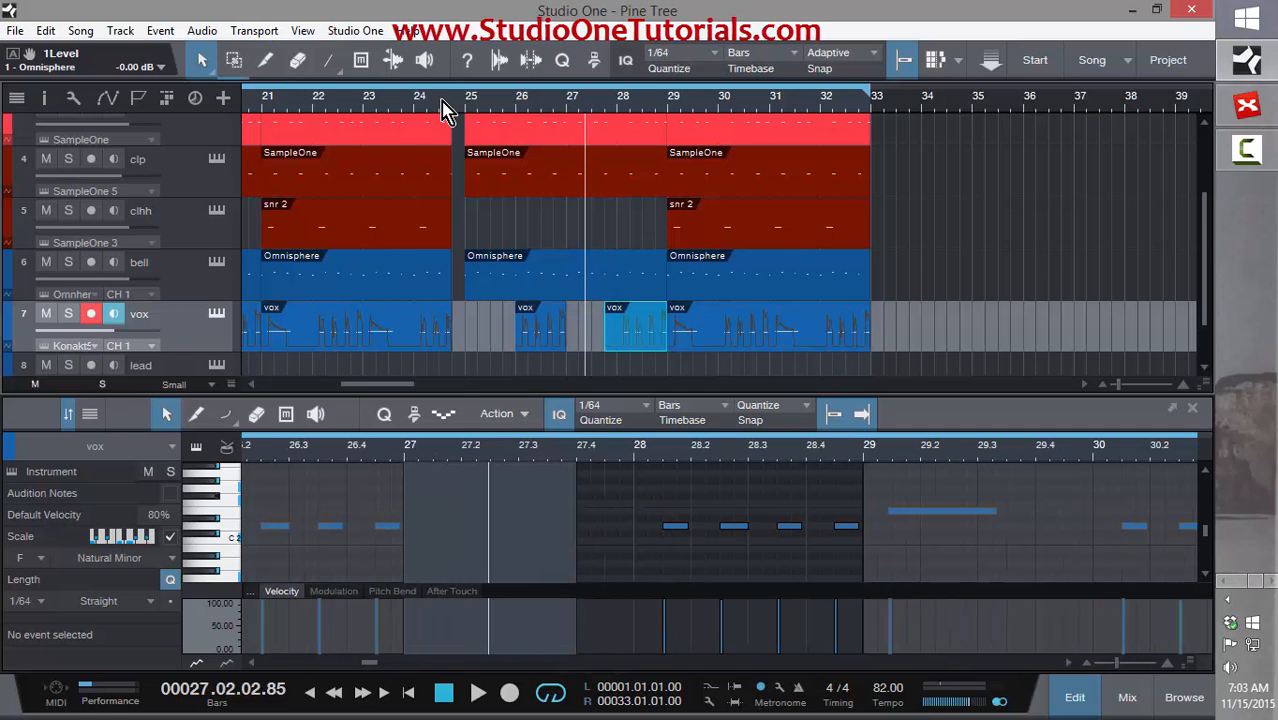
{"action": "left_click", "coordinate": [410, 105]}
{"action": "key", "text": "space"}
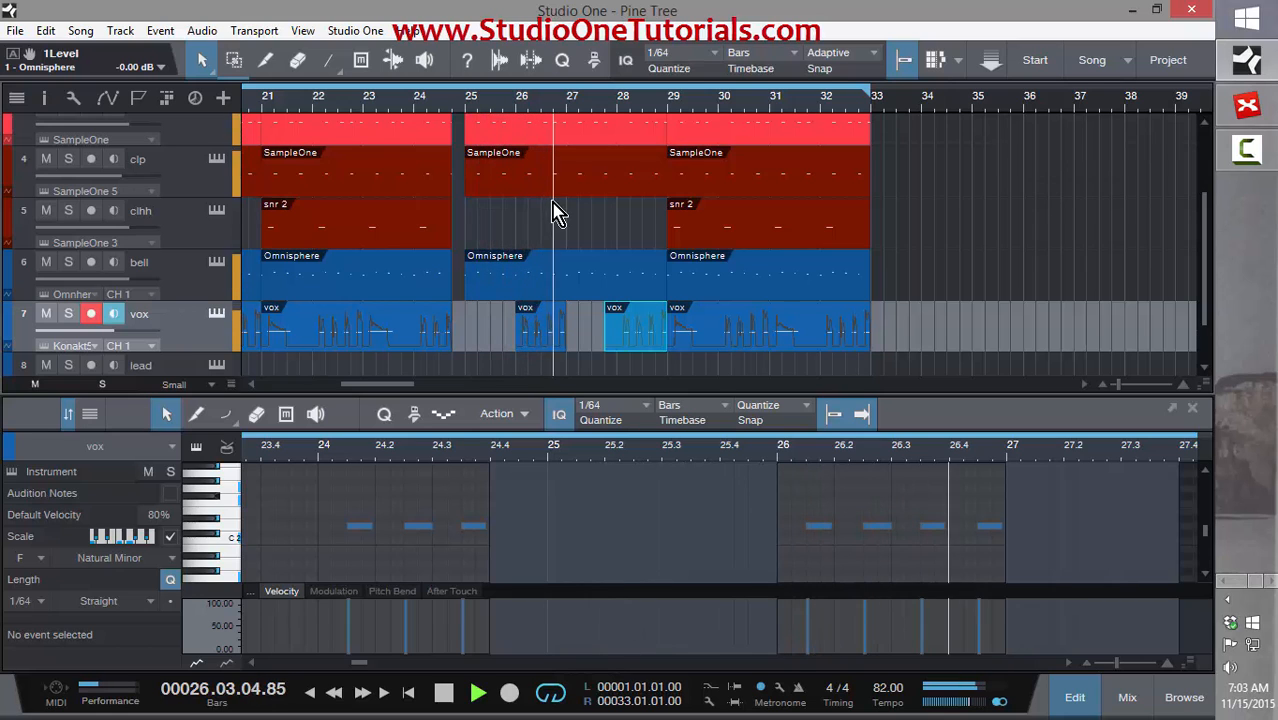
{"action": "scroll", "coordinate": [557, 215], "scroll_direction": "up", "scroll_amount": 3}
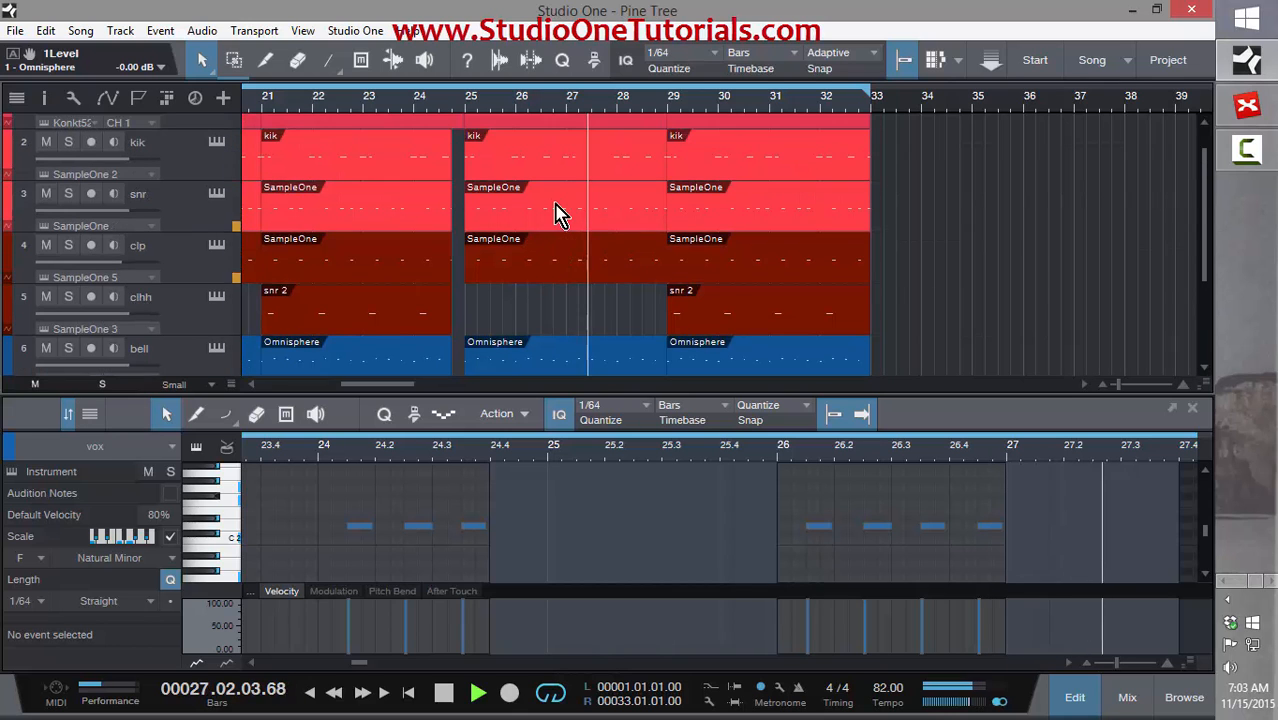
{"action": "scroll", "coordinate": [557, 215], "scroll_direction": "down", "scroll_amount": 2}
{"action": "scroll", "coordinate": [557, 215], "scroll_direction": "up", "scroll_amount": 1}
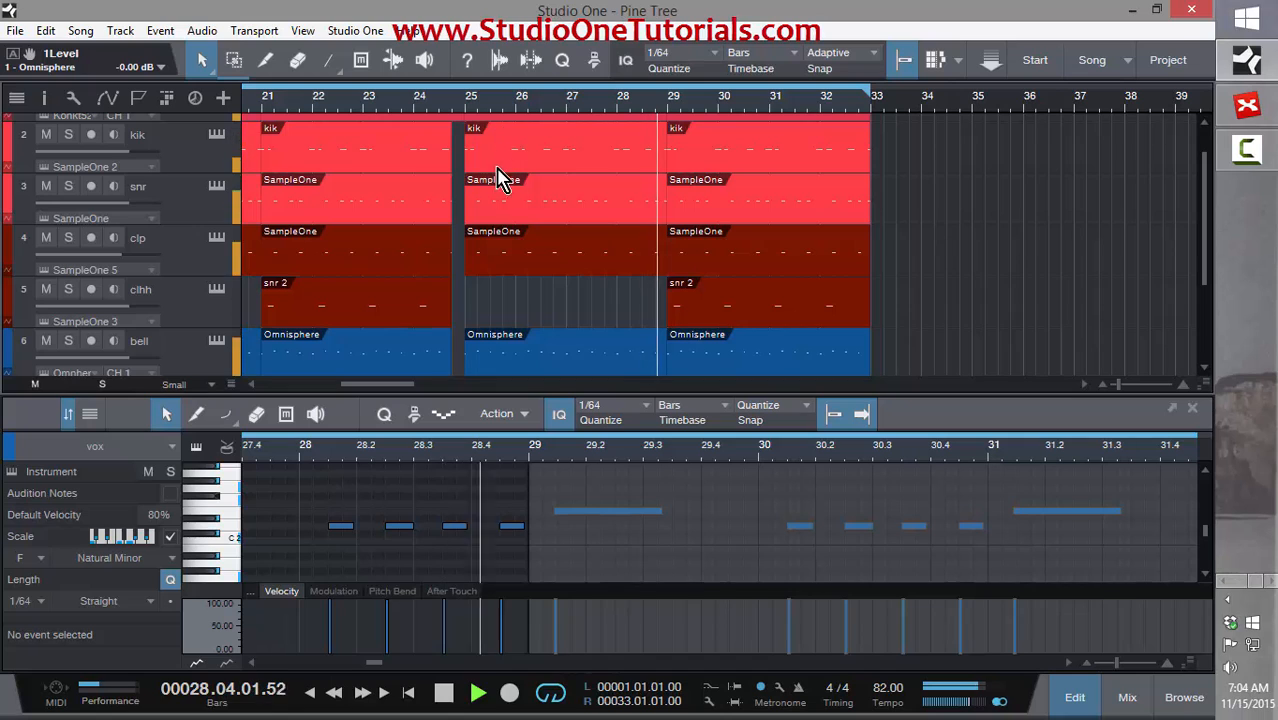
{"action": "key", "text": "space"}
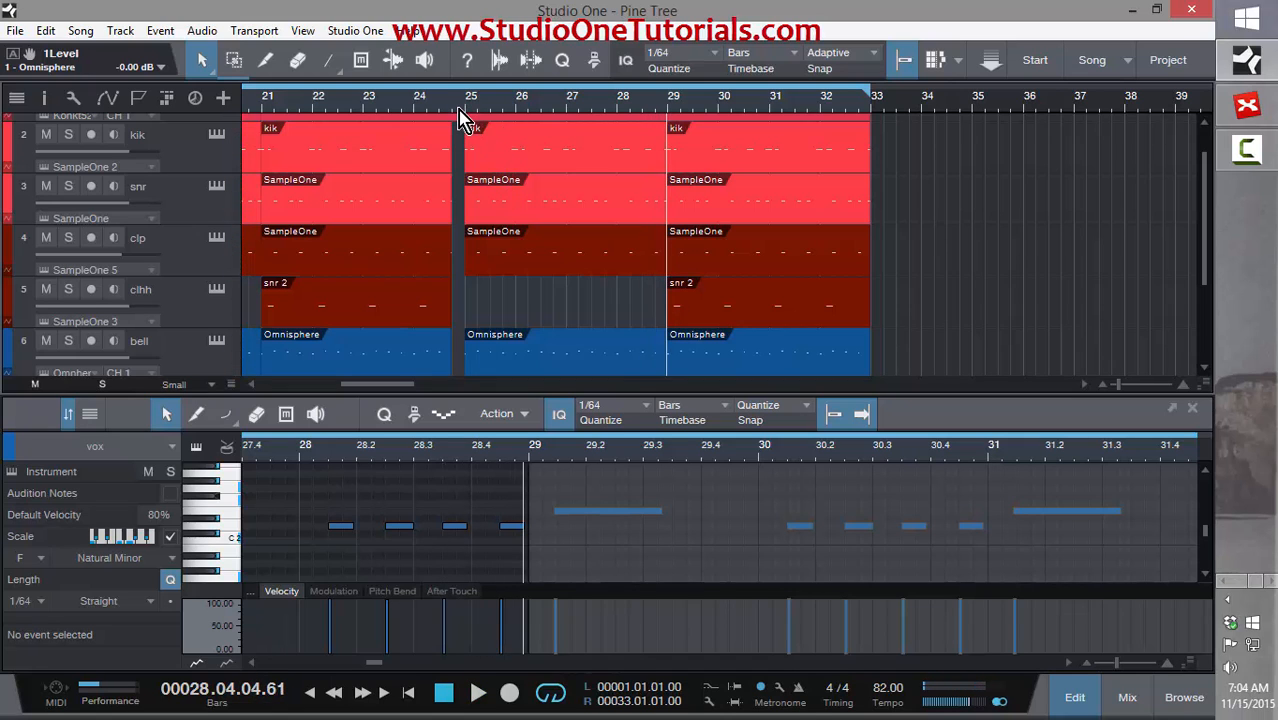
- Replay from just before bar 25, and again from bar 25 to bar 26, to hear the drum pattern
{"action": "left_click", "coordinate": [457, 113]}
{"action": "key", "text": "space"}
{"action": "left_click_drag", "start_coordinate": [496, 110], "coordinate": [489, 141]}
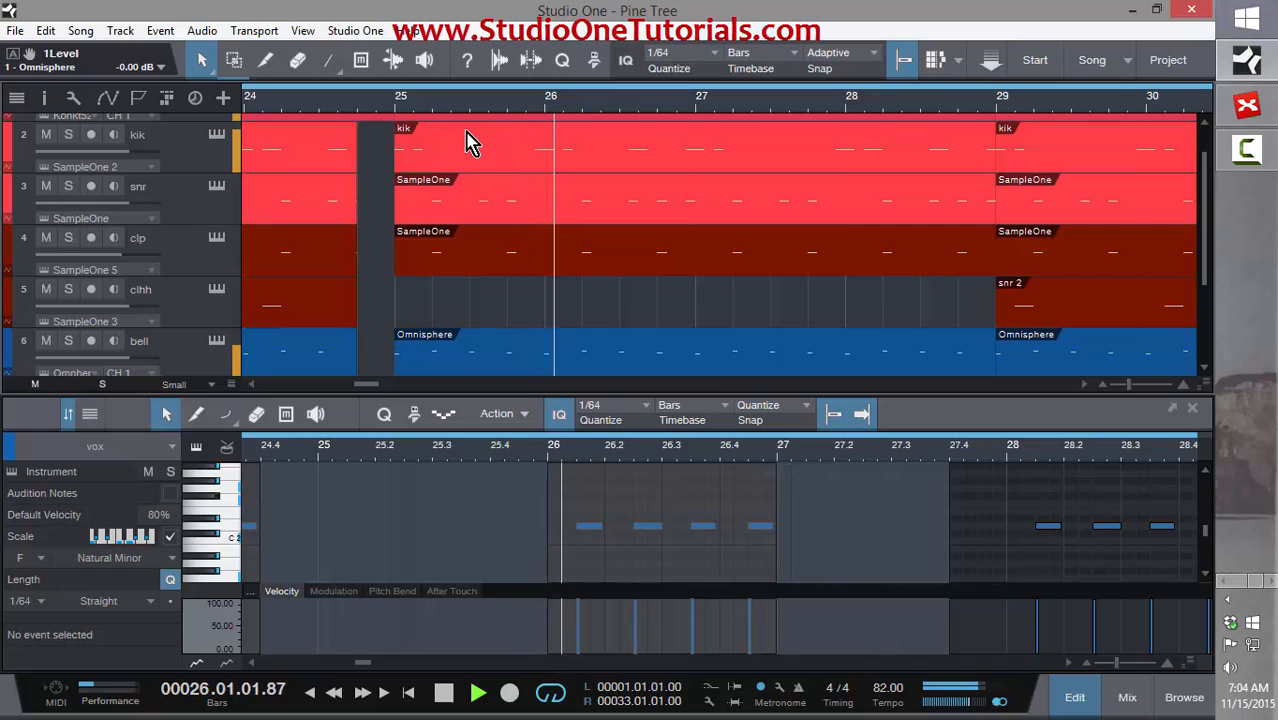
{"action": "left_click", "coordinate": [394, 108]}
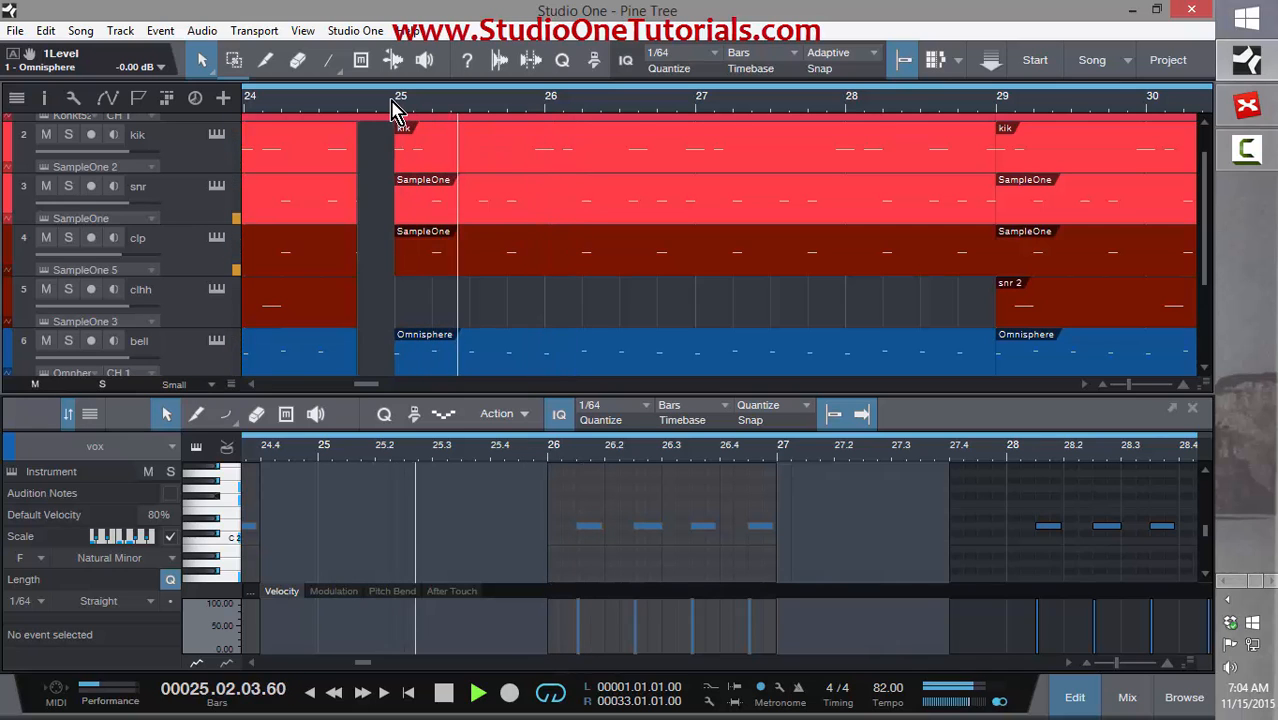
{"action": "key", "text": "space"}
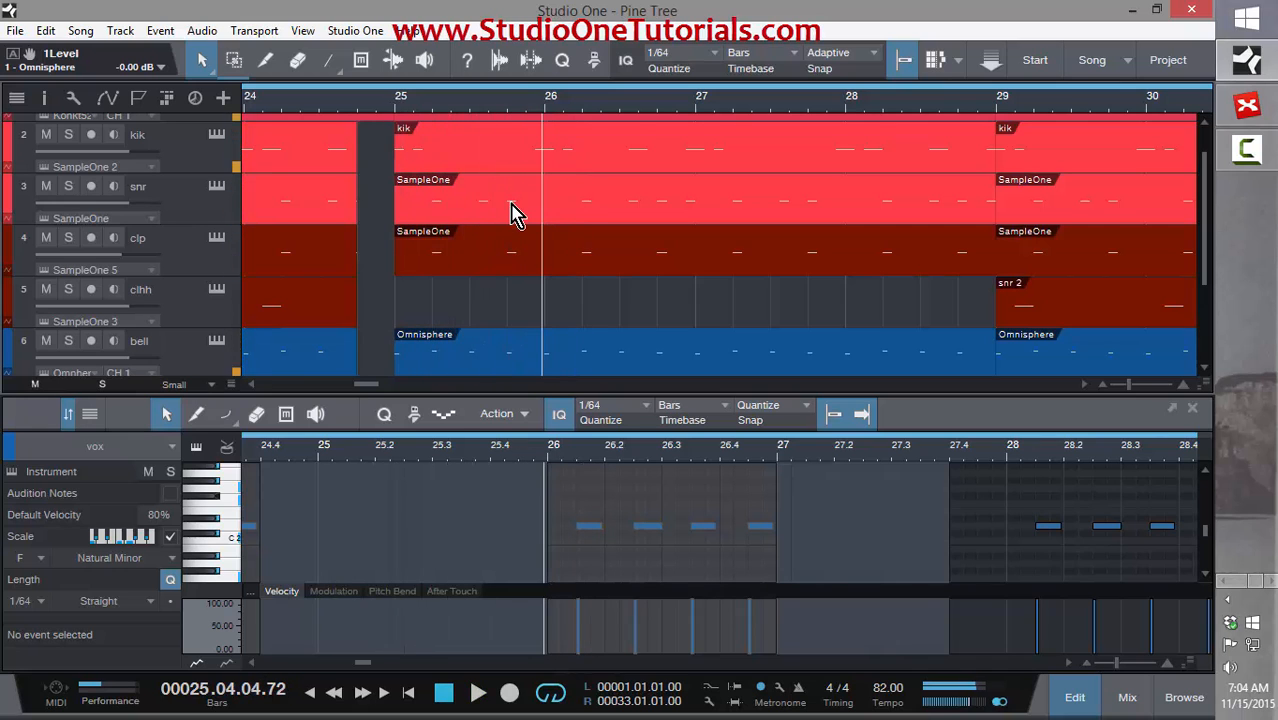
- Split the snr event at bar 25 beat 3 and halfway through beat 4, and try playing that piece on the kik track
{"action": "left_click", "coordinate": [500, 203]}
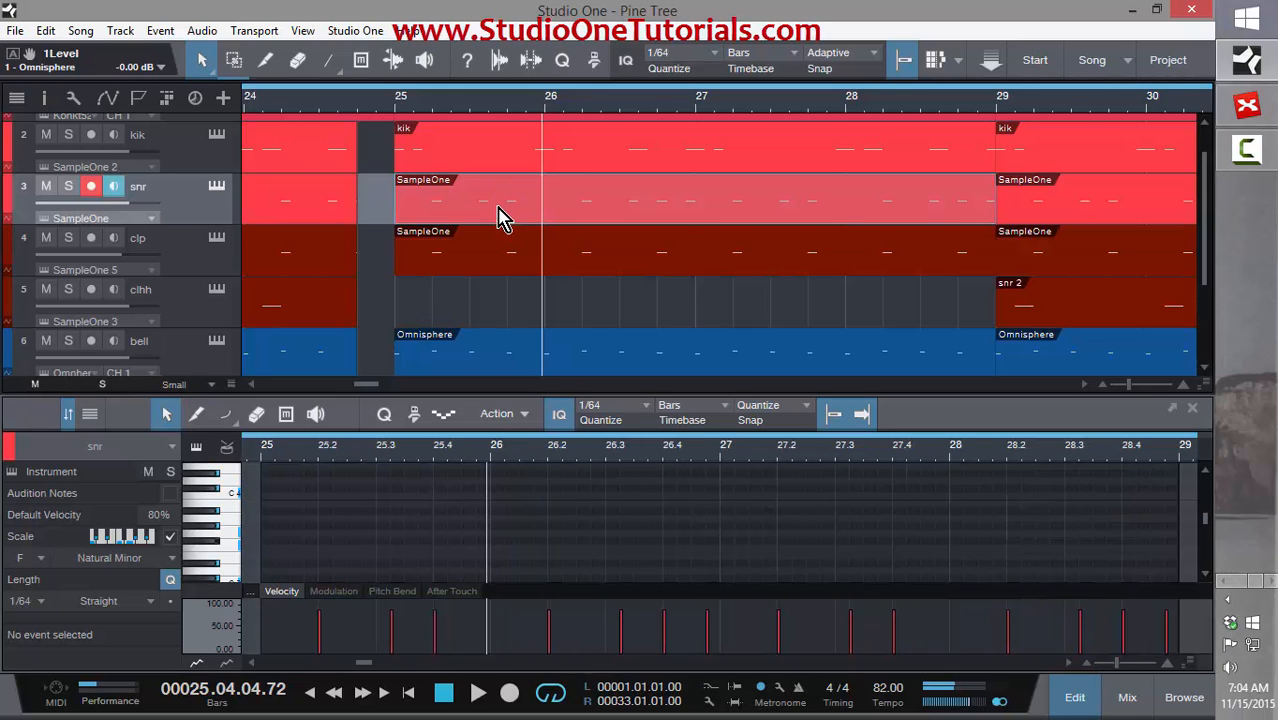
{"action": "key", "text": "3"}
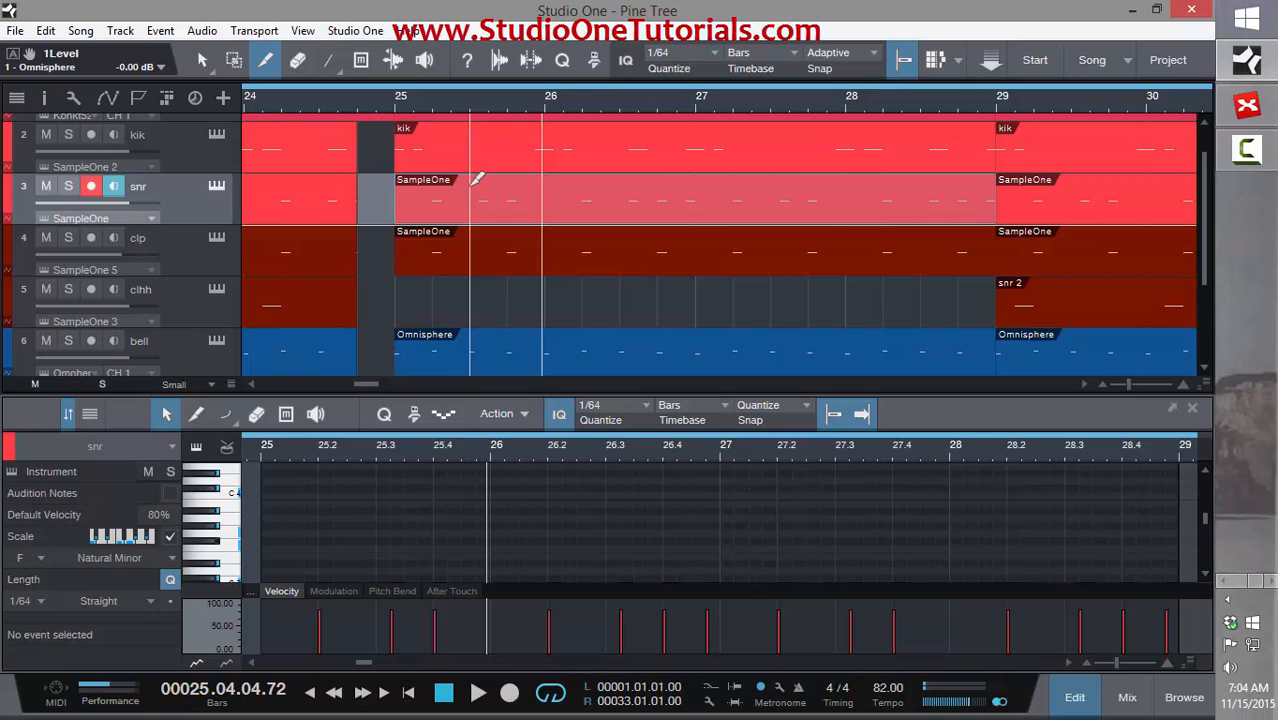
{"action": "left_click", "coordinate": [471, 180]}
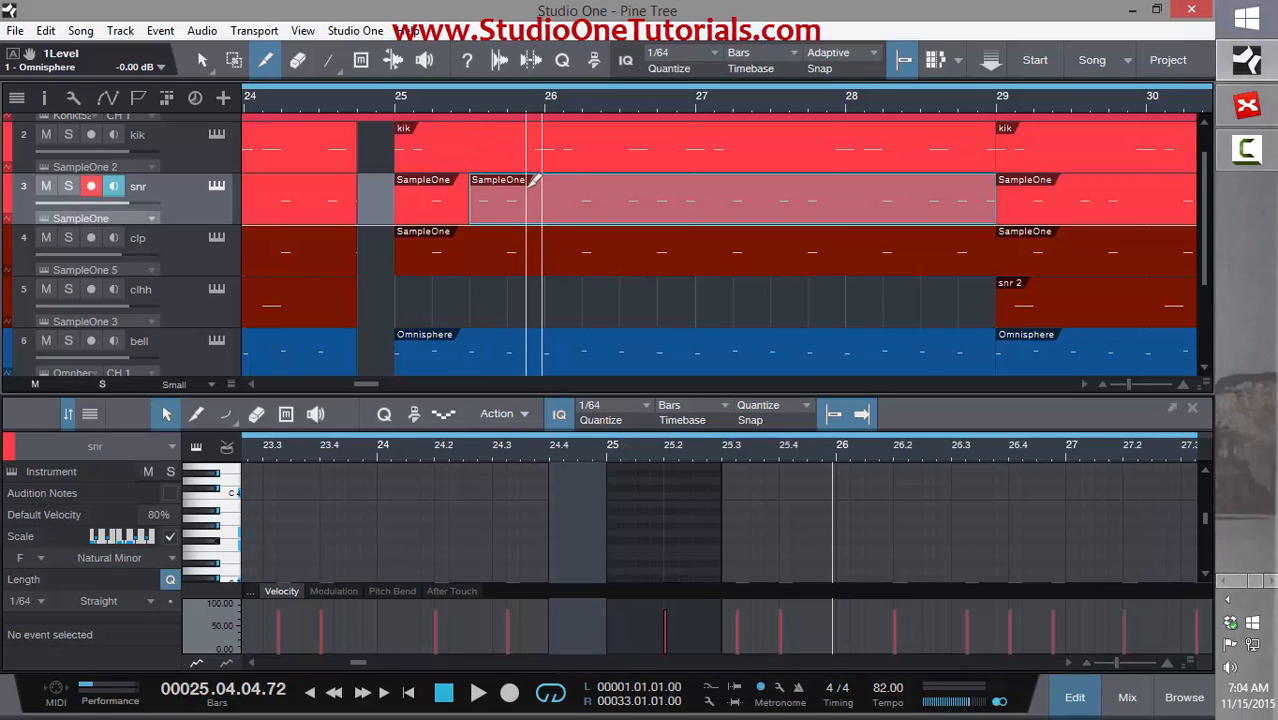
{"action": "left_click", "coordinate": [530, 180]}
{"action": "key", "text": "1"}
{"action": "left_click_drag", "start_coordinate": [510, 201], "coordinate": [512, 161]}
{"action": "left_click", "coordinate": [328, 106]}
{"action": "key", "text": "space"}
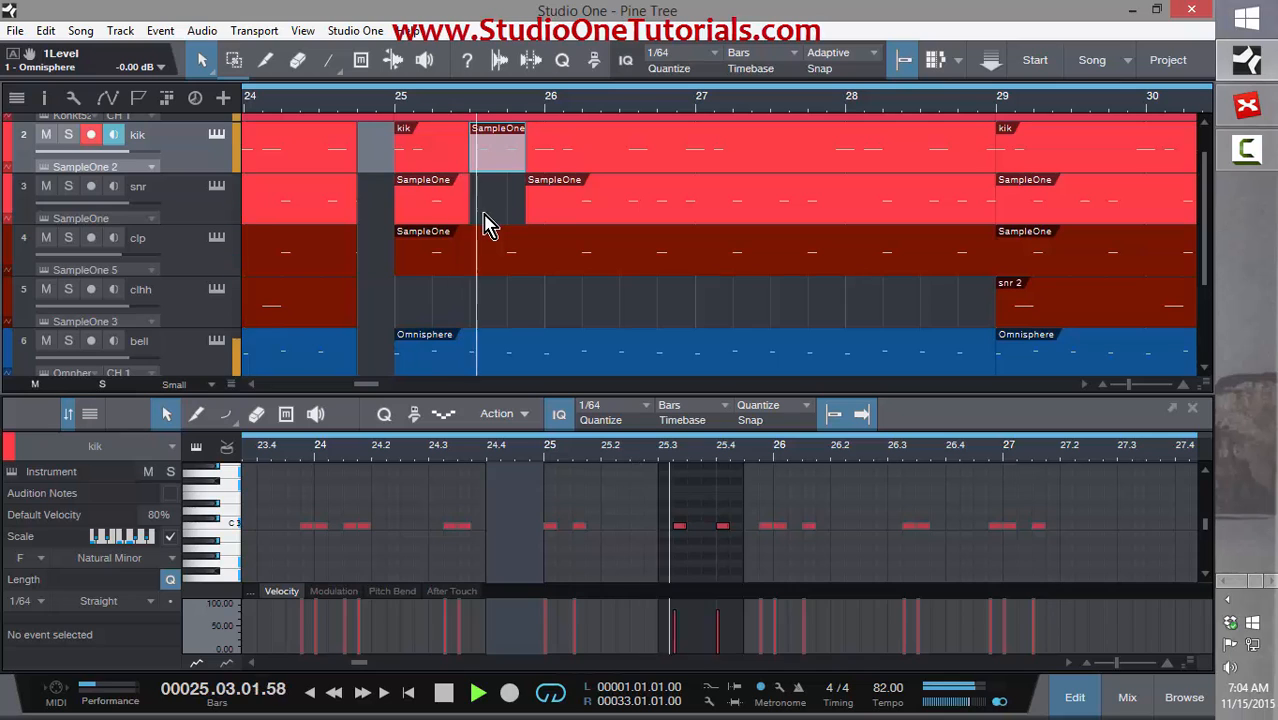
{"action": "key", "text": "space"}
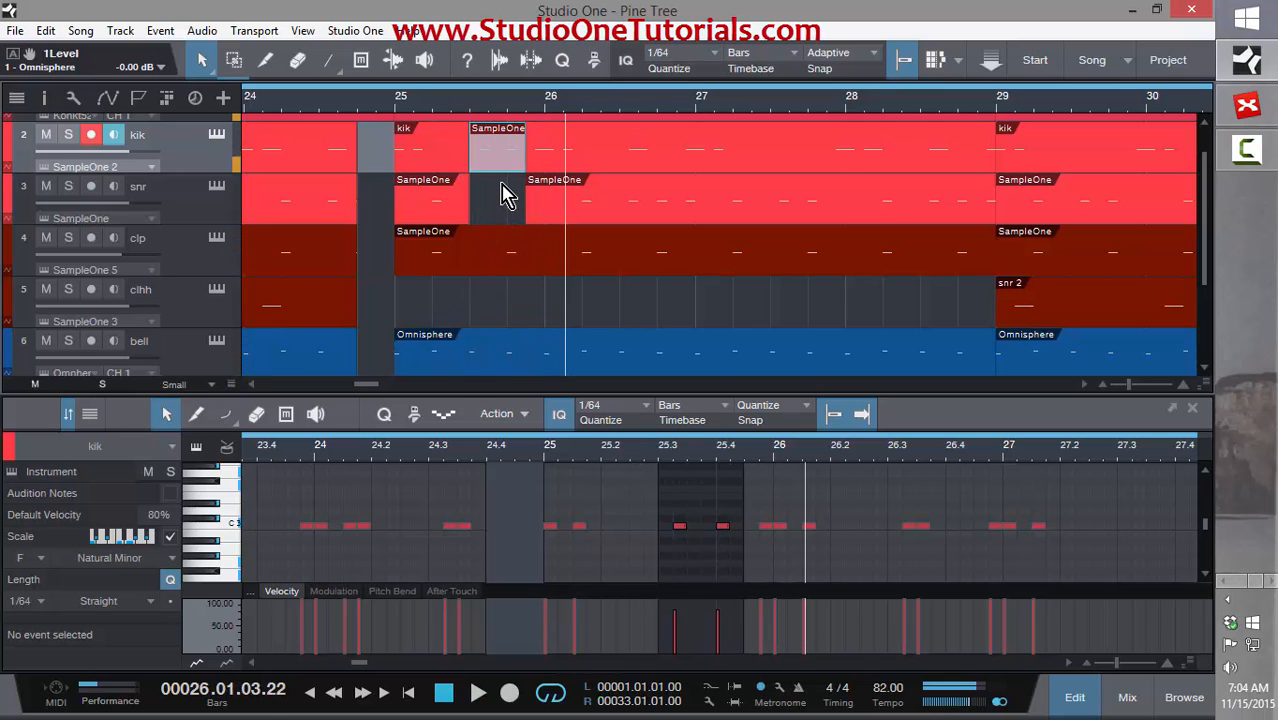
- Undo the move to the kik track and both splits of the snr event
{"action": "key", "text": "ctrl+z"}
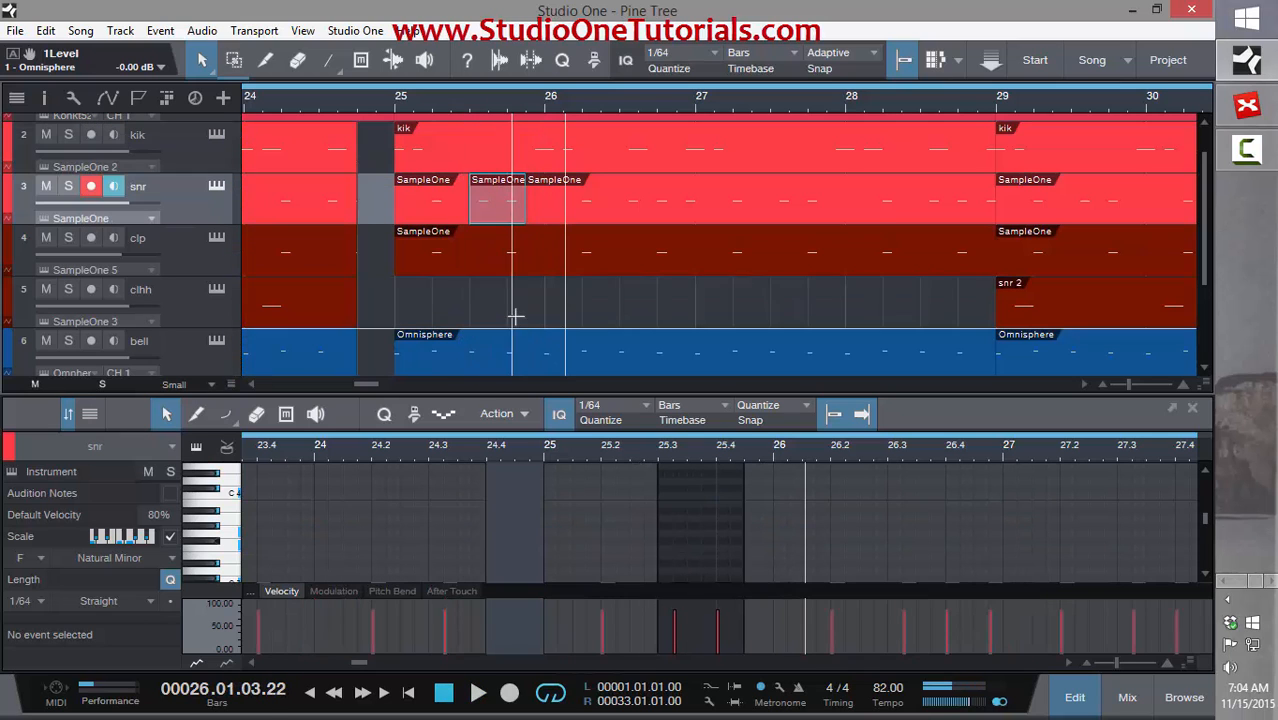
{"action": "key", "text": "ctrl+z"}
{"action": "key", "text": "ctrl+z"}
- In the 808 event at bar 25, set the quantize to 1/8 and shorten the second F3 note to end at 25.02.01
{"action": "scroll", "coordinate": [430, 316], "scroll_direction": "up", "scroll_amount": 1}
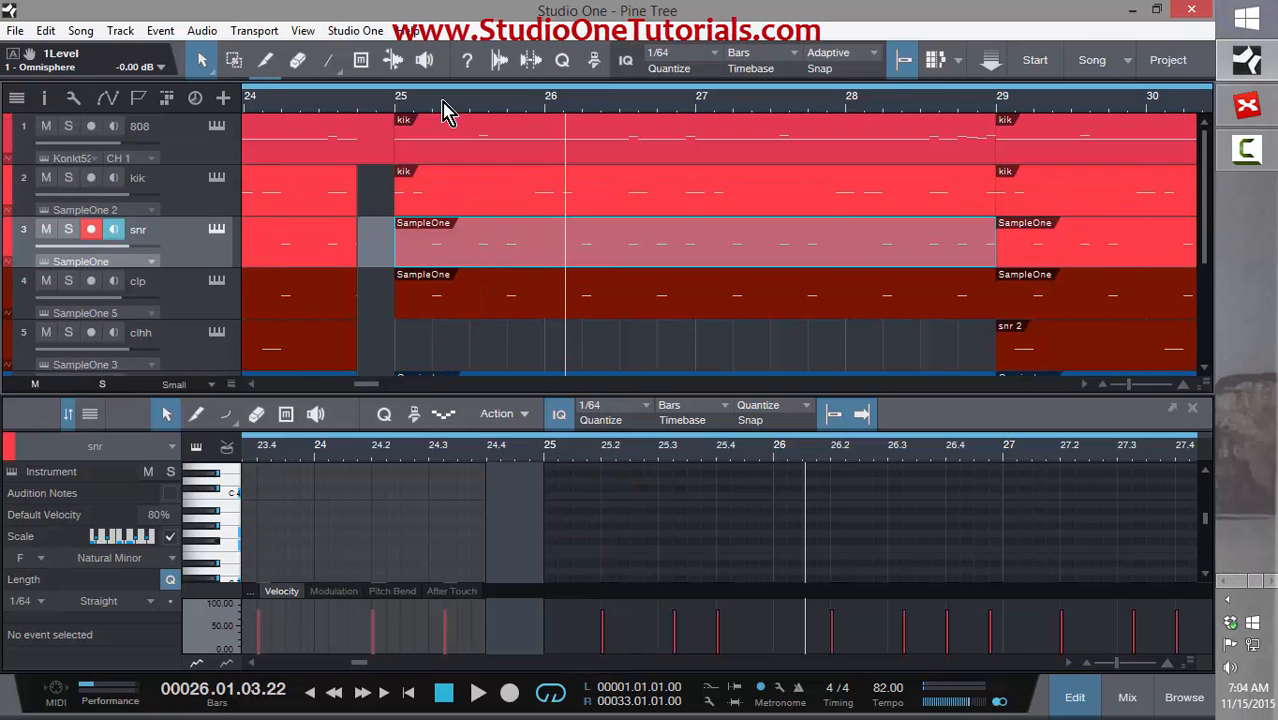
{"action": "key", "text": "w"}
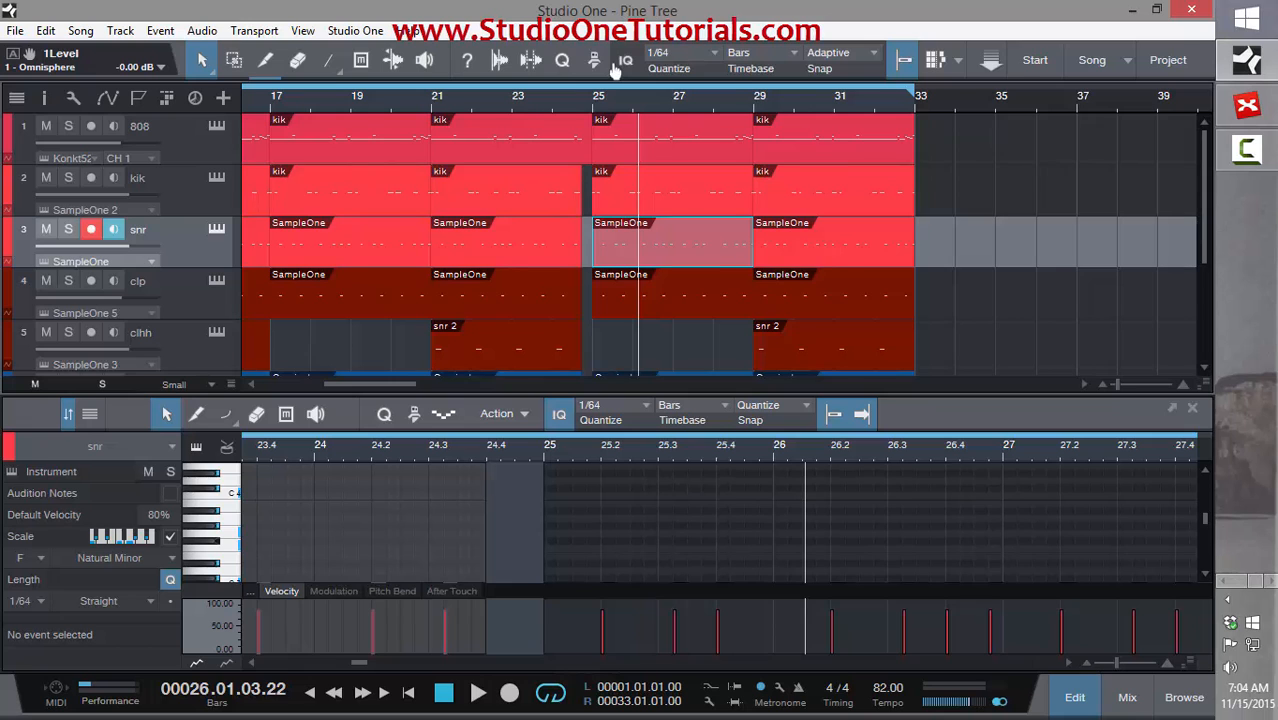
{"action": "key", "text": "w"}
{"action": "key", "text": "e"}
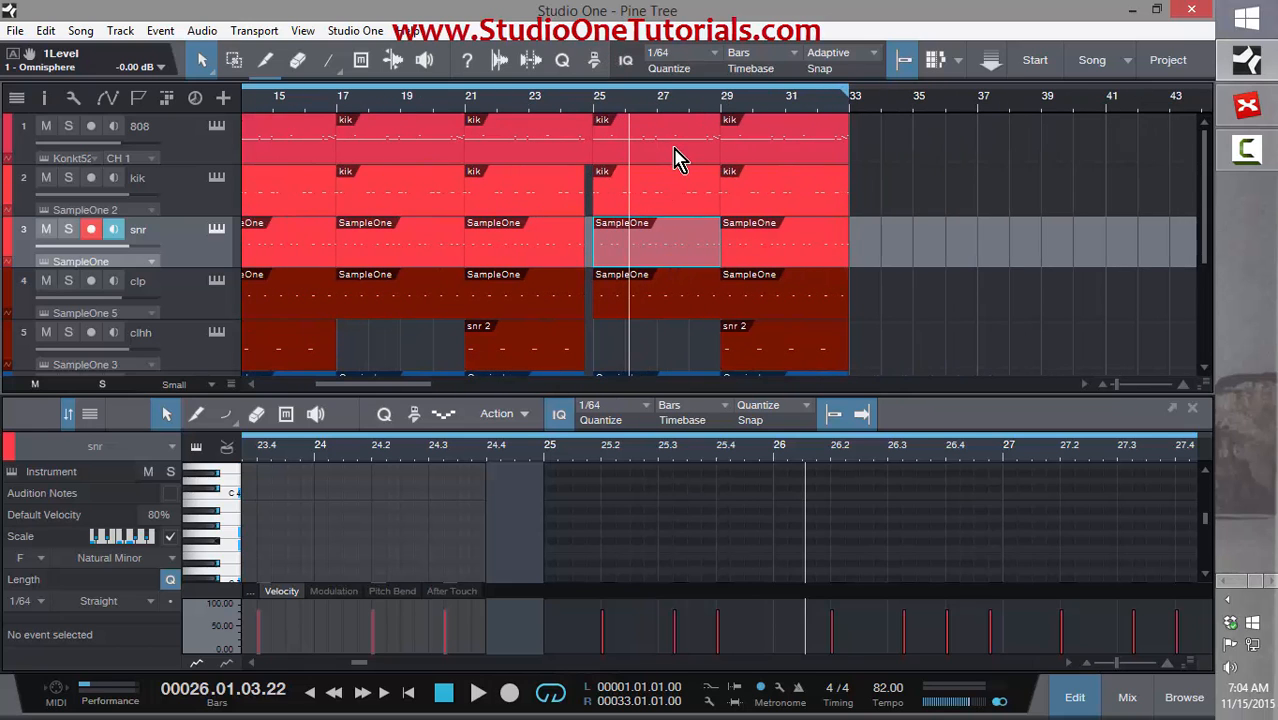
{"action": "left_click", "coordinate": [676, 160]}
{"action": "mouse_move", "coordinate": [488, 453]}
{"action": "left_mouse_down"}
{"action": "mouse_move", "coordinate": [505, 469]}
{"action": "mouse_move", "coordinate": [507, 436]}
{"action": "left_mouse_up"}
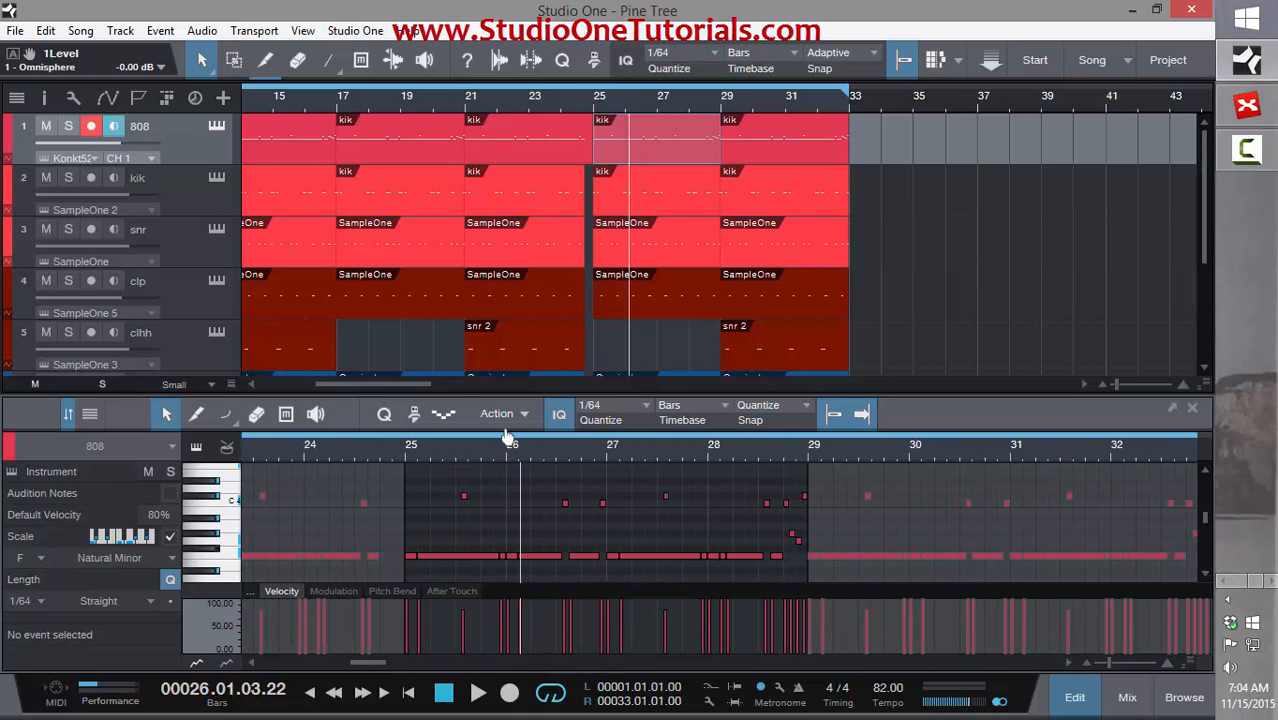
{"action": "scroll", "coordinate": [600, 167], "scroll_direction": "down", "scroll_amount": 2}
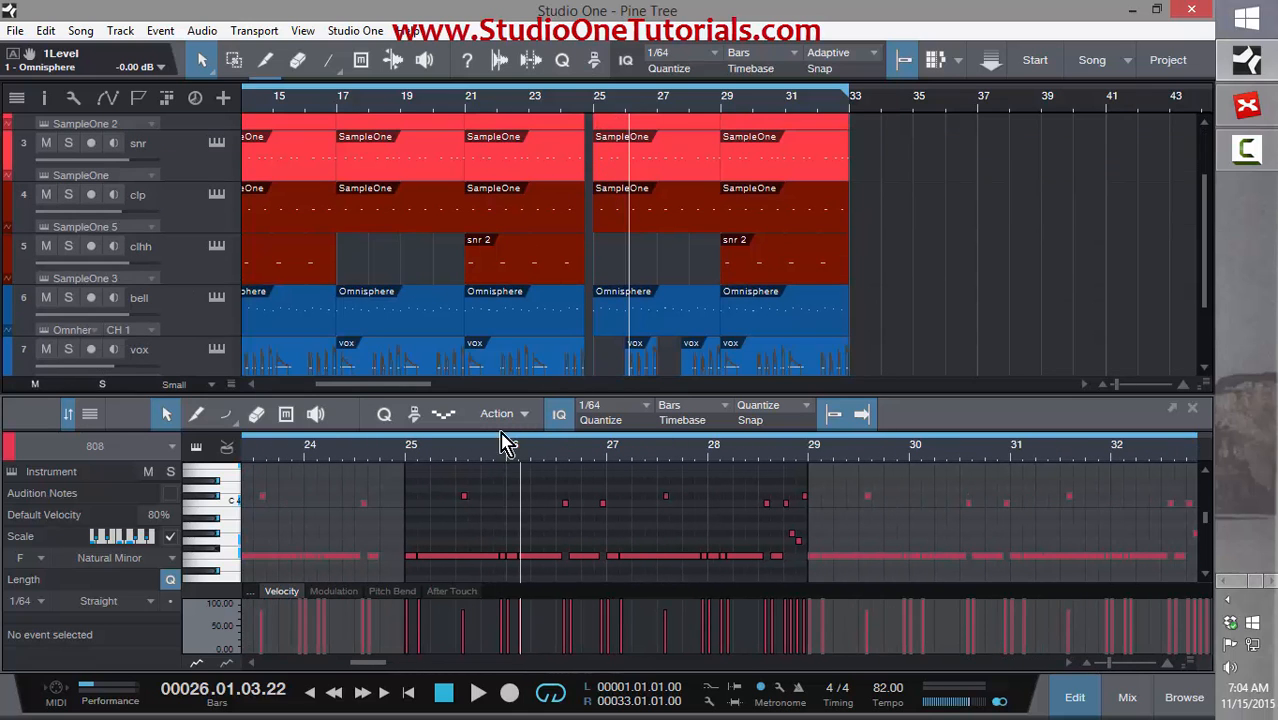
{"action": "left_click_drag", "start_coordinate": [452, 454], "coordinate": [461, 489]}
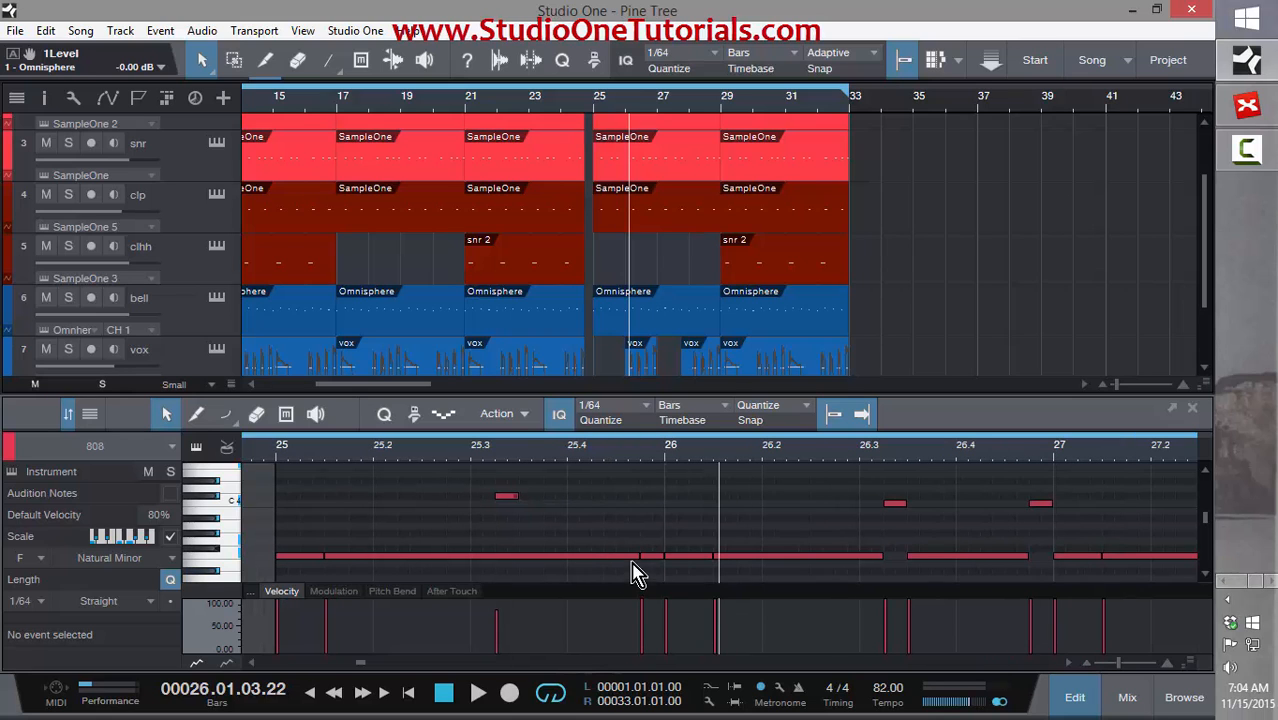
{"action": "left_click", "coordinate": [648, 410]}
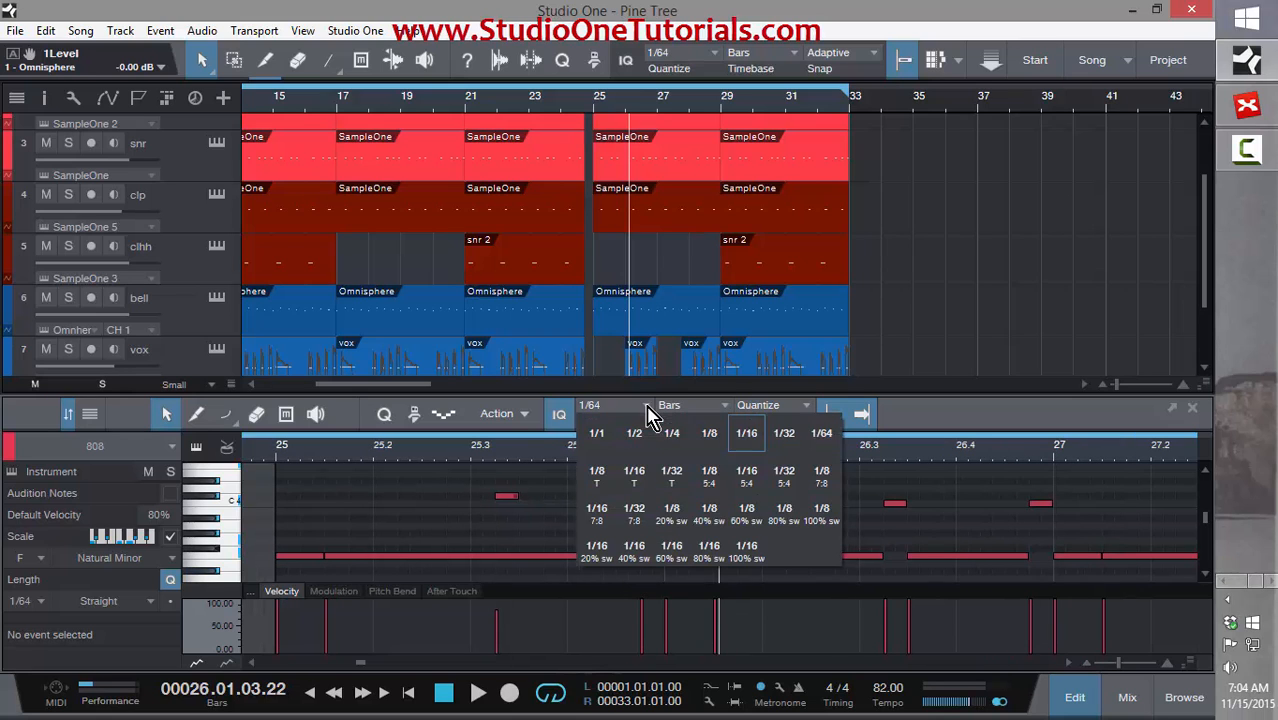
{"action": "left_click", "coordinate": [705, 451]}
{"action": "left_click_drag", "start_coordinate": [641, 562], "coordinate": [372, 557]}
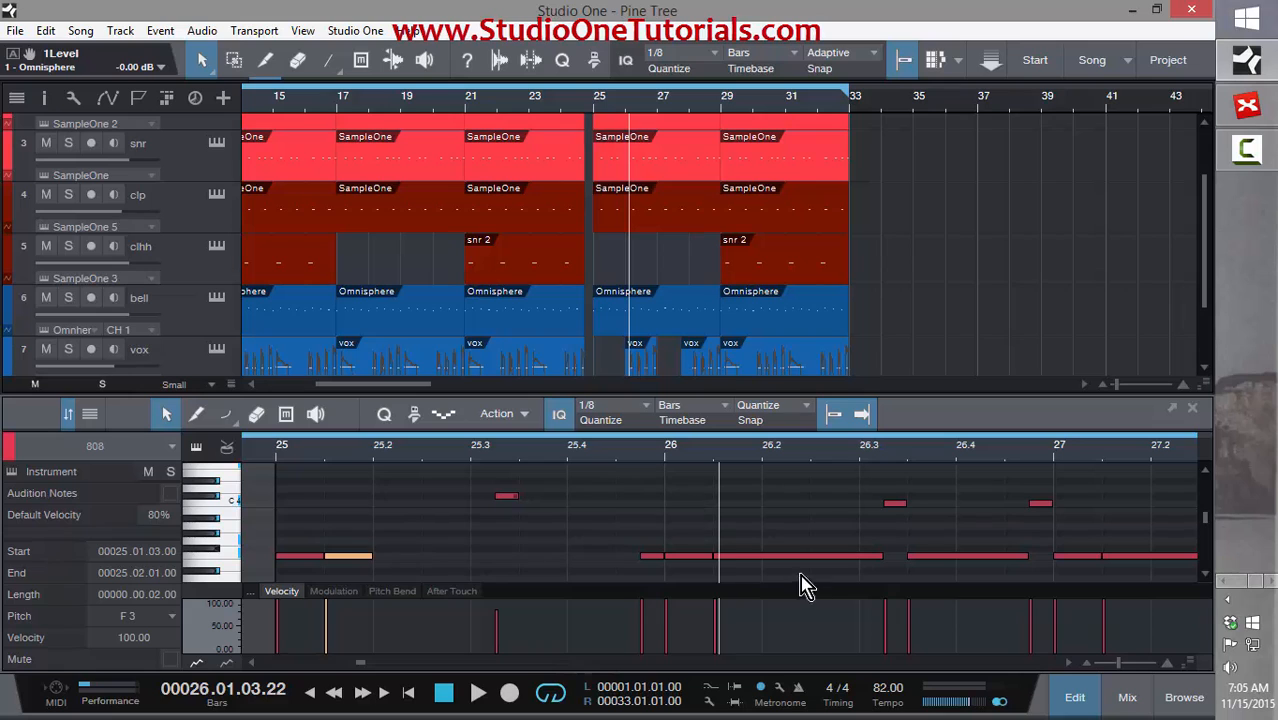
- Delete the high 808 note in bar 25 beat 3 and shorten the F3 note at 26.01.03 to end at 26.02.01
{"action": "left_click_drag", "start_coordinate": [421, 483], "coordinate": [581, 528]}
{"action": "key", "text": "Delete"}
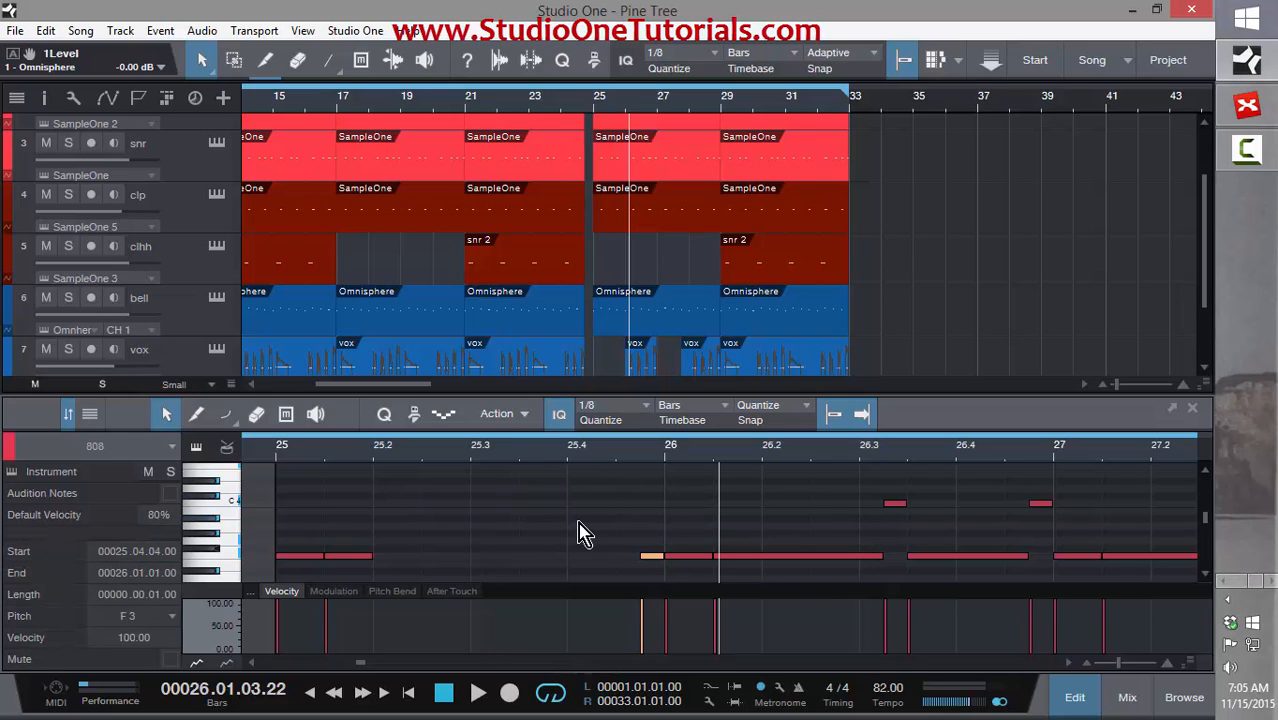
{"action": "left_click_drag", "start_coordinate": [886, 560], "coordinate": [760, 556]}
- Play the edited 808 from just before bar 25 to almost bar 27, and delete its C4 note at 26.03.02
{"action": "scroll", "coordinate": [598, 183], "scroll_direction": "up", "scroll_amount": 3}
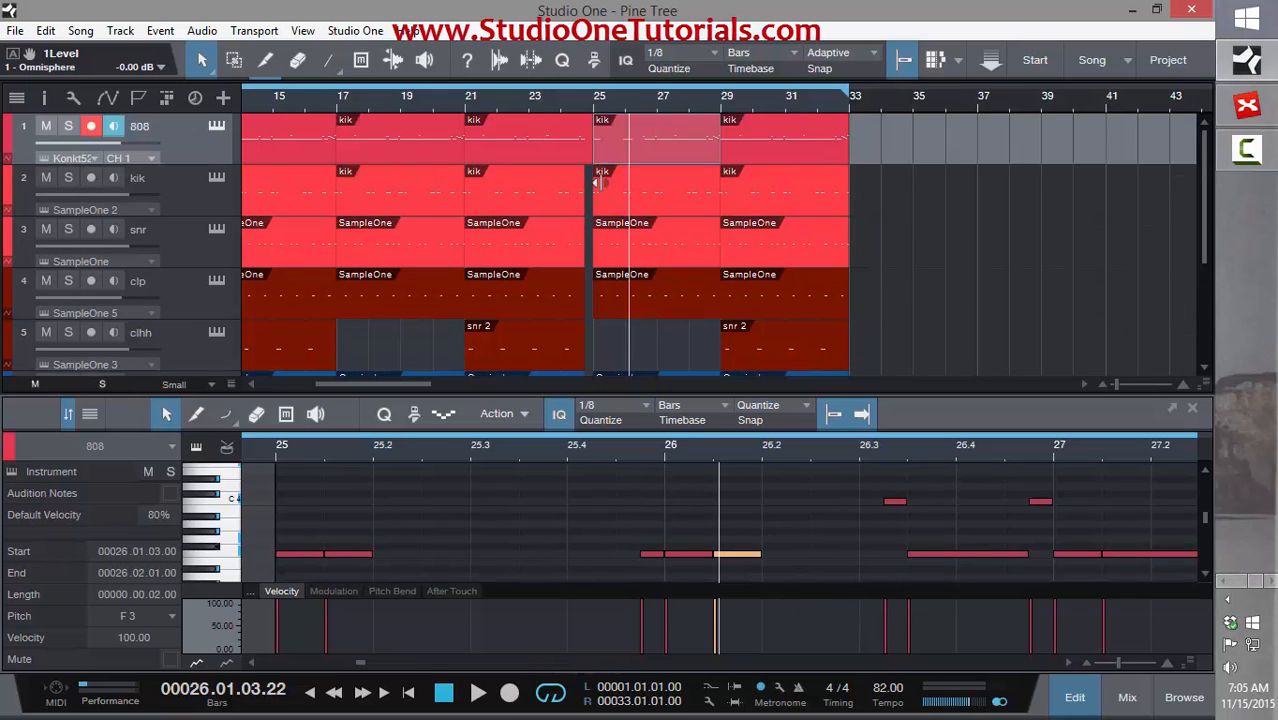
{"action": "left_click", "coordinate": [578, 110]}
{"action": "key", "text": "space"}
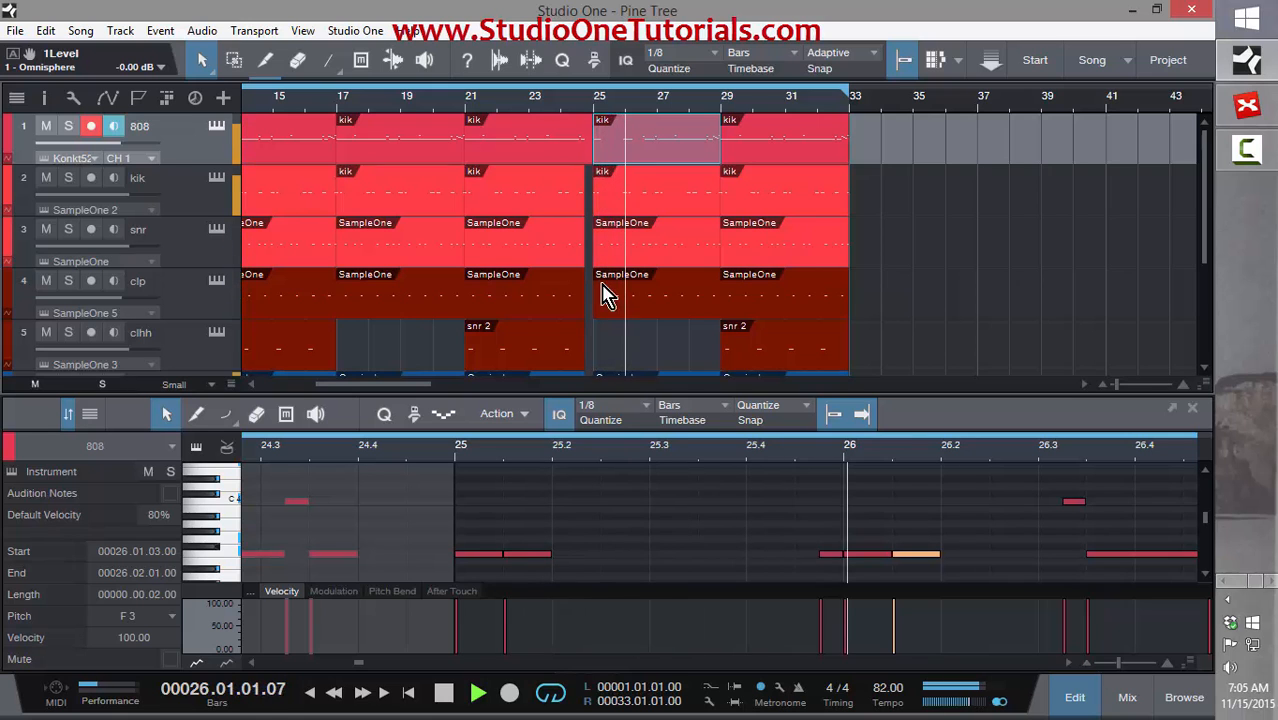
{"action": "left_click_drag", "start_coordinate": [813, 448], "coordinate": [742, 408]}
{"action": "key", "text": "space"}
{"action": "left_click_drag", "start_coordinate": [757, 469], "coordinate": [803, 518]}
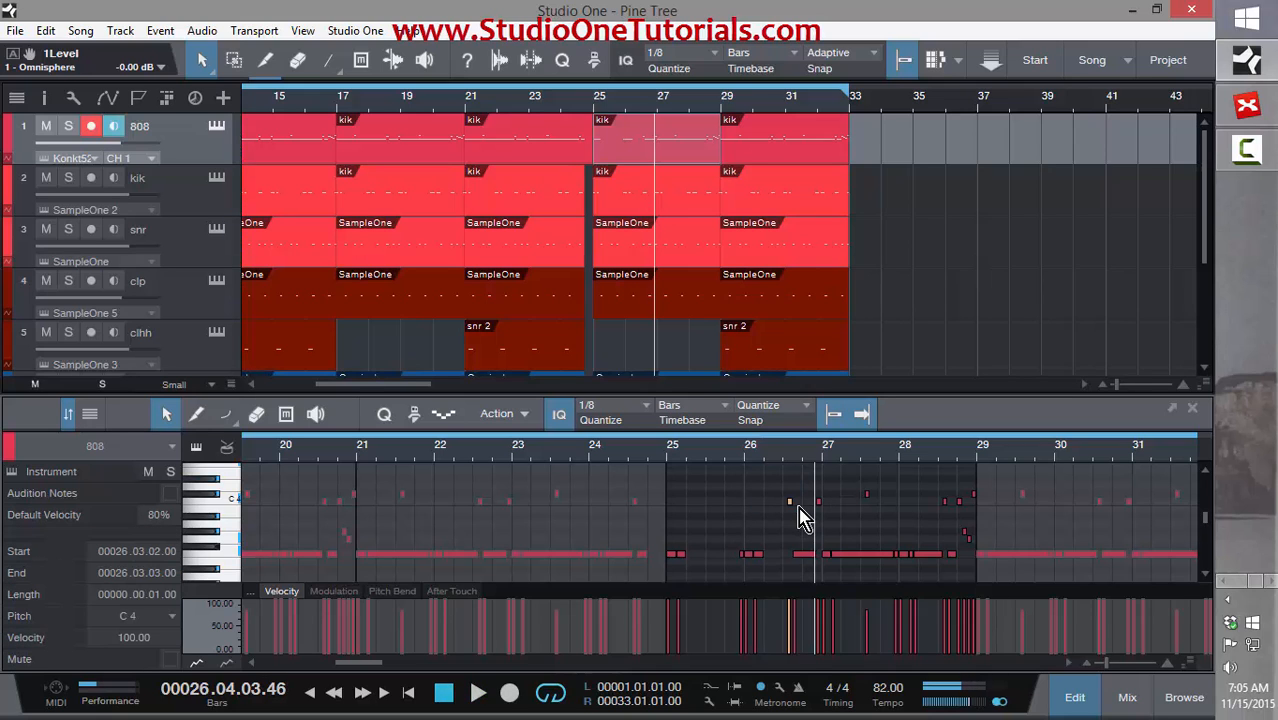
- Replay the section from just before bar 25 and recheck bar 26 to hear the thinned-out 808 notes
{"action": "left_click", "coordinate": [580, 113]}
{"action": "key", "text": "space"}
{"action": "left_click_drag", "start_coordinate": [848, 455], "coordinate": [831, 495]}
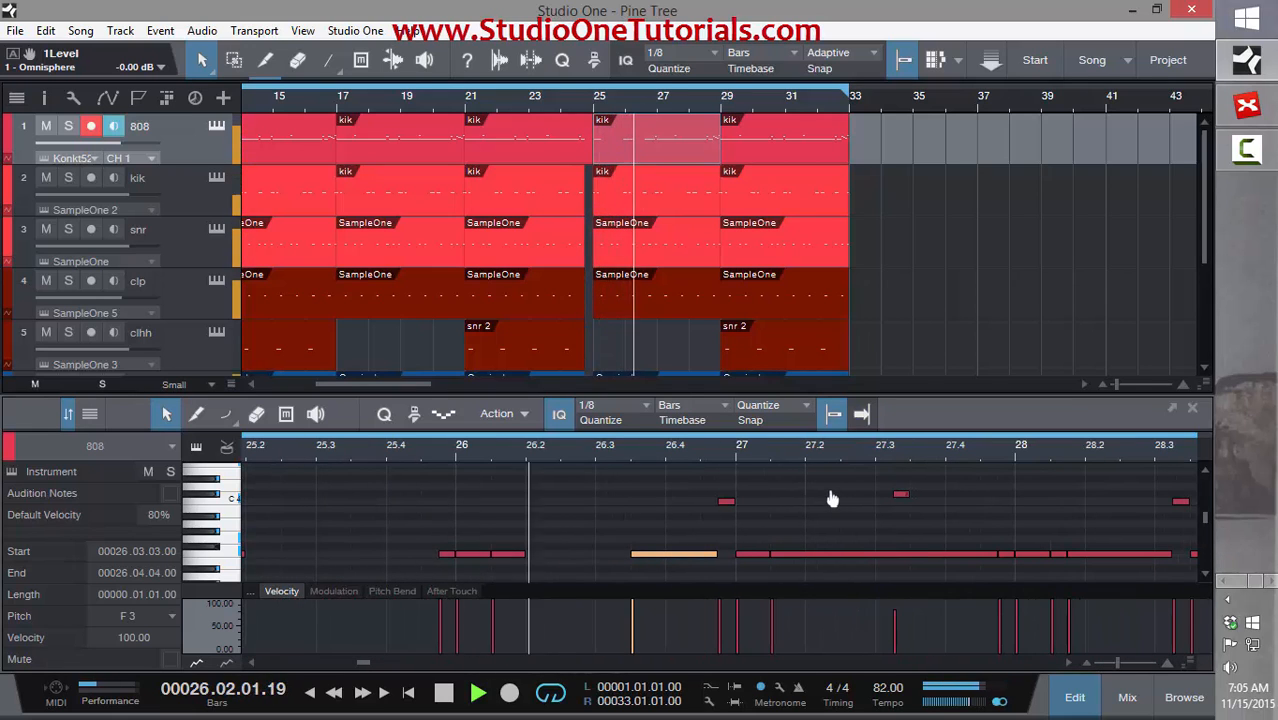
{"action": "key", "text": "space"}
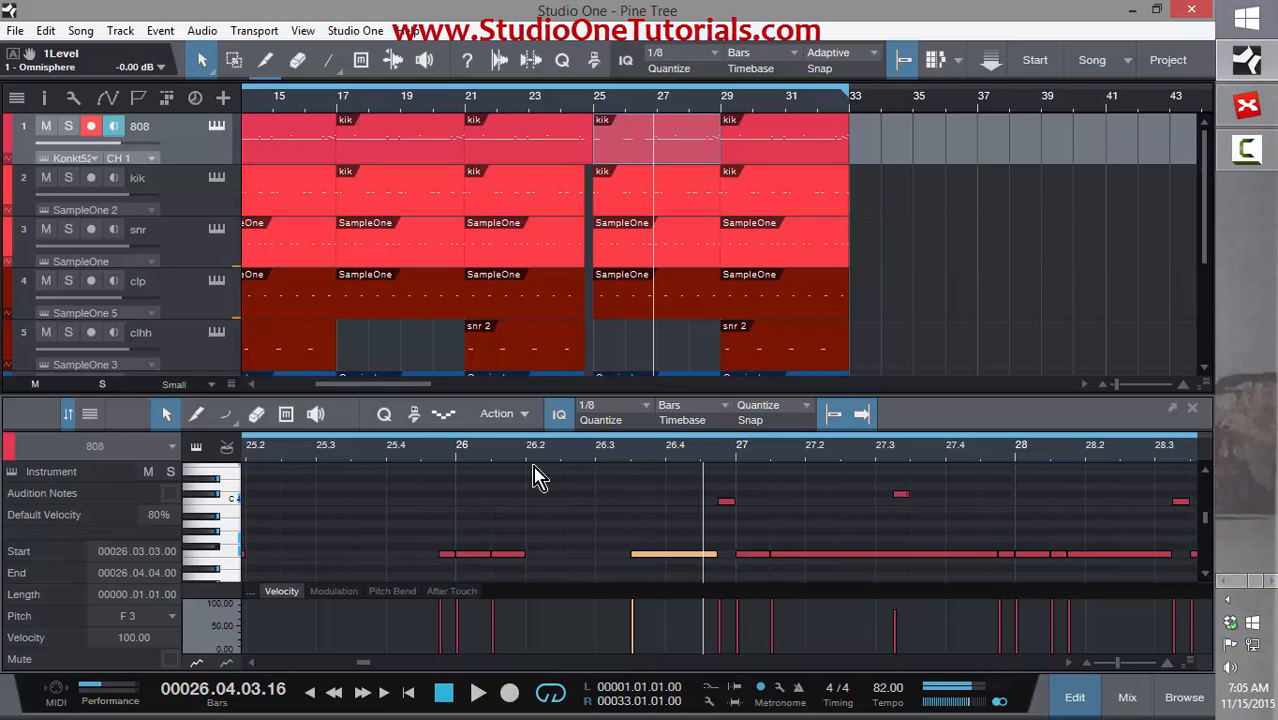
{"action": "key", "text": "space"}
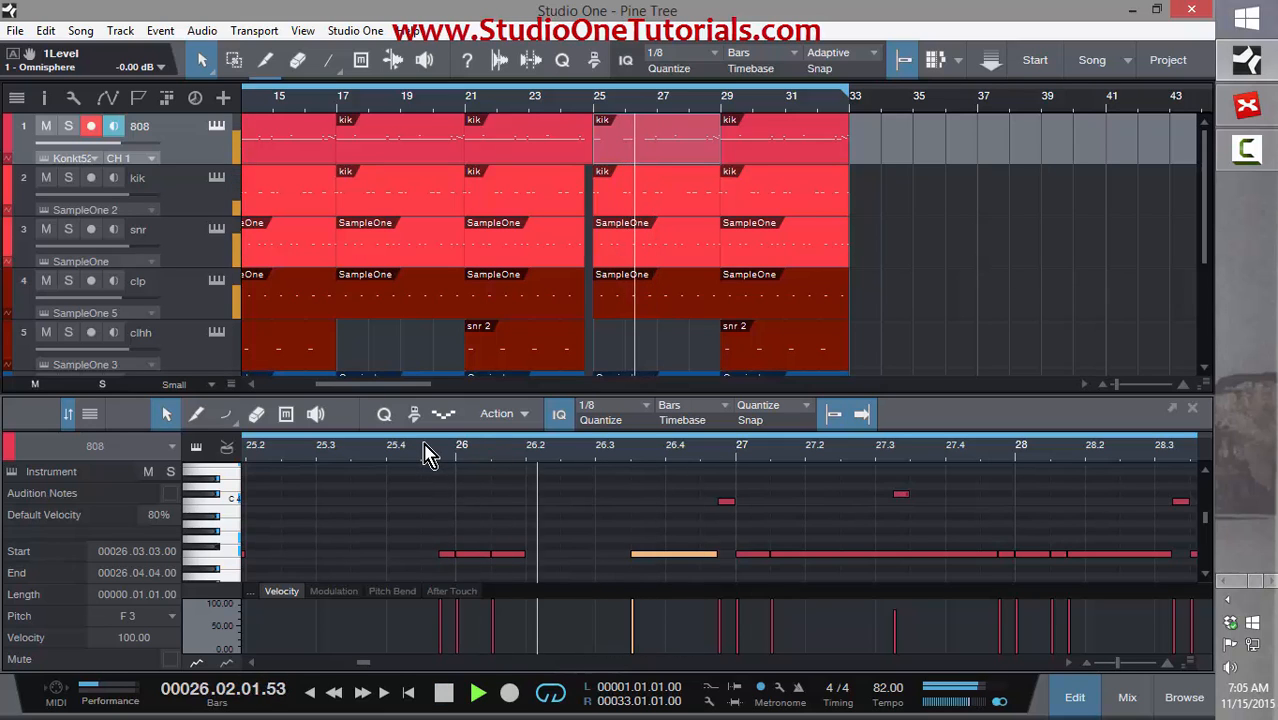
{"action": "key", "text": "space"}
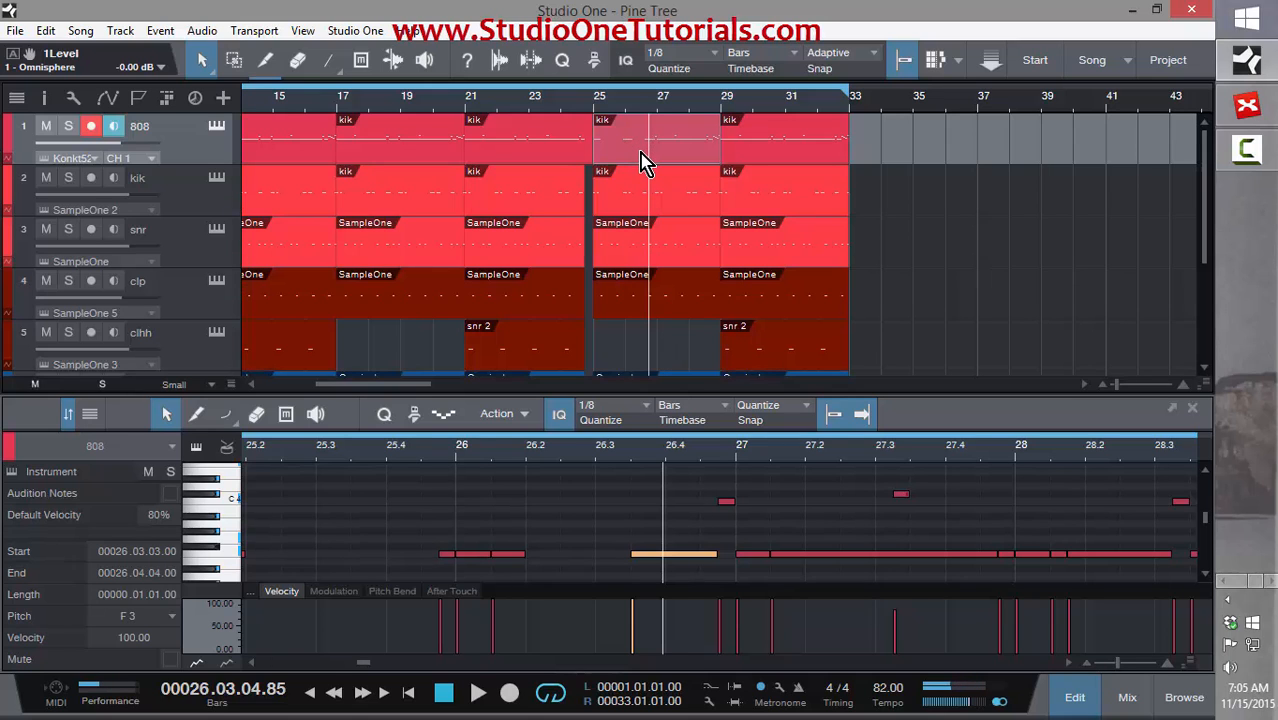
- Select the kik and 808 events at bar 25 together for editing and recolour the kik track light blue
{"action": "left_click", "coordinate": [628, 189]}
{"action": "left_click", "coordinate": [650, 157]}
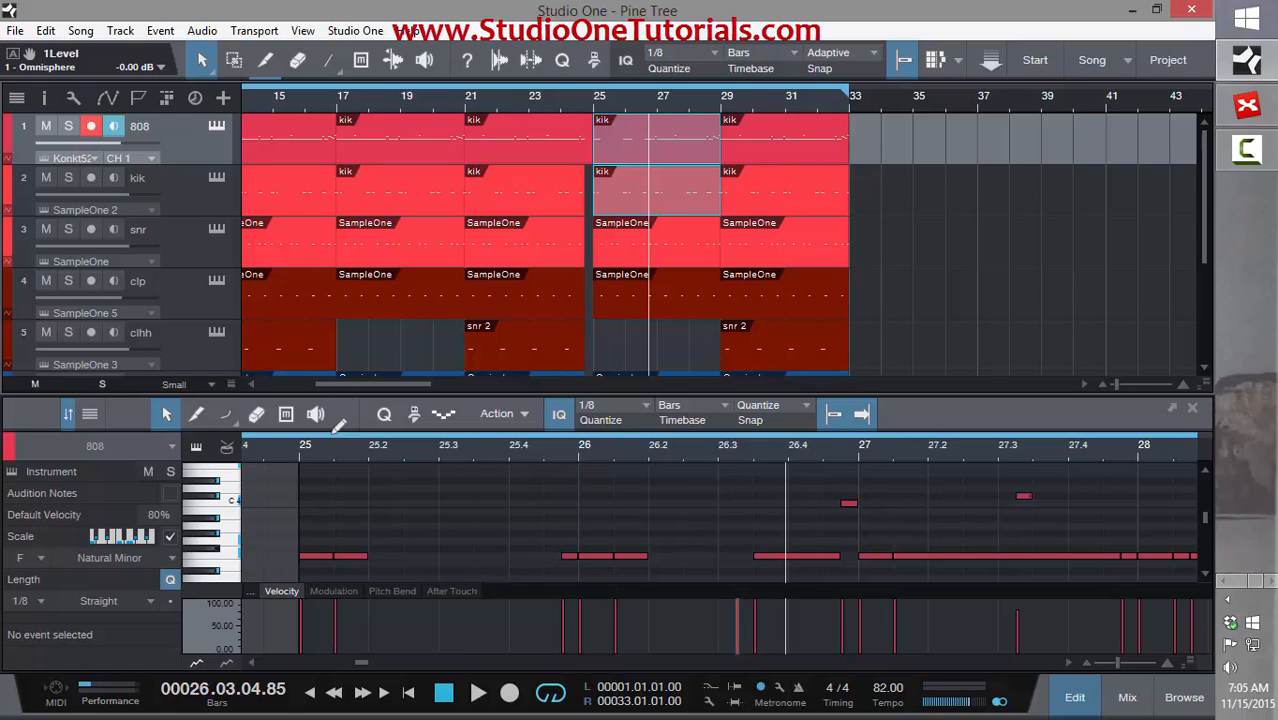
{"action": "left_click", "coordinate": [12, 200]}
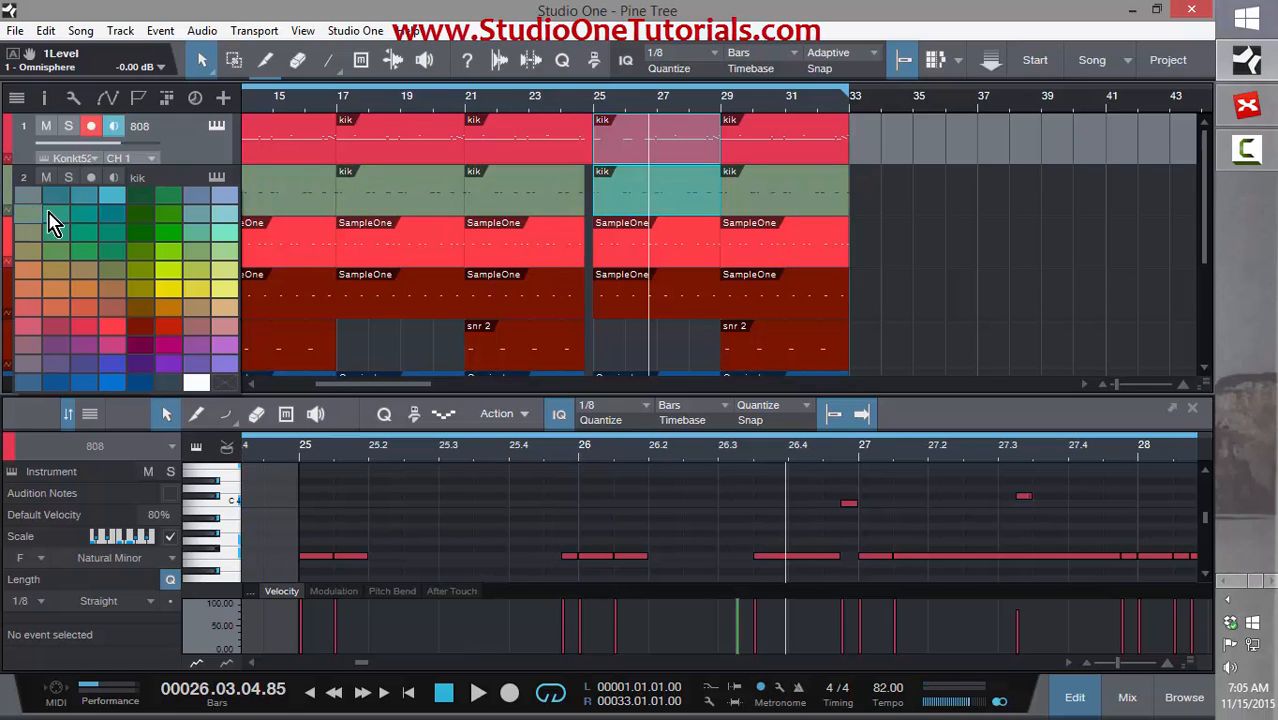
{"action": "left_click", "coordinate": [220, 201]}
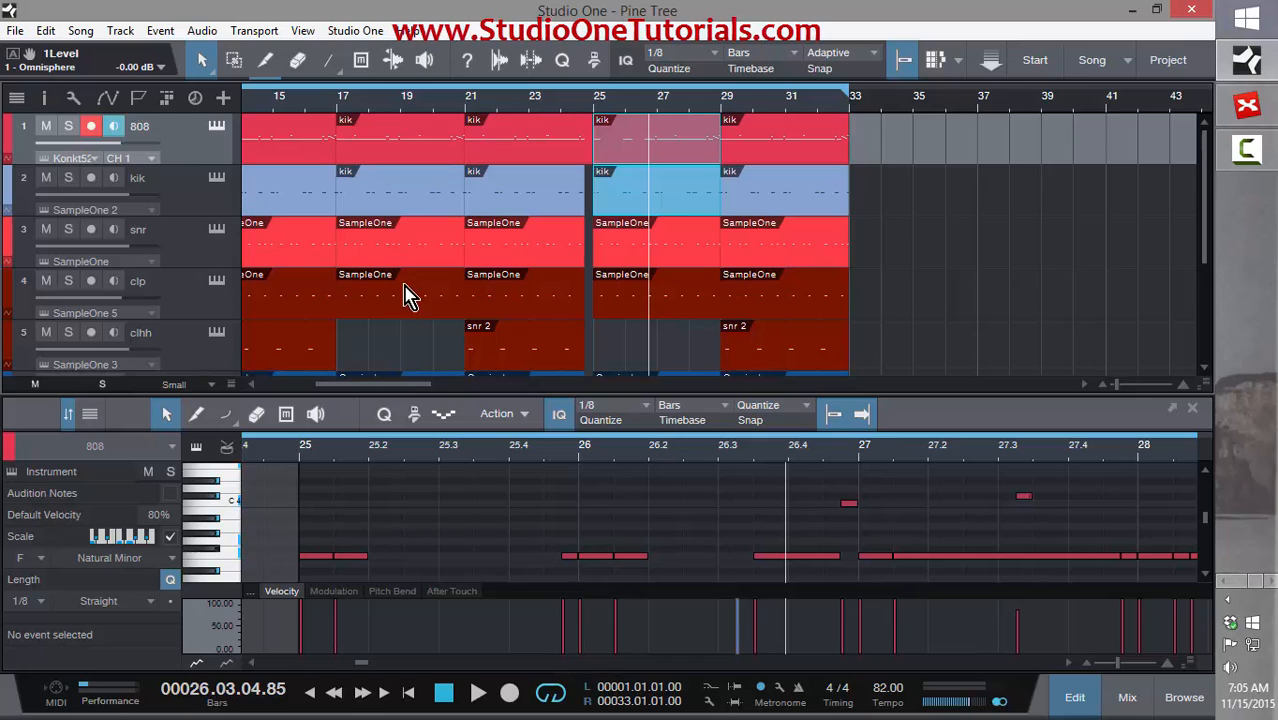
- Show the note editor's track list and disable editing for the 808 track, leaving kik editable
{"action": "left_click", "coordinate": [90, 415]}
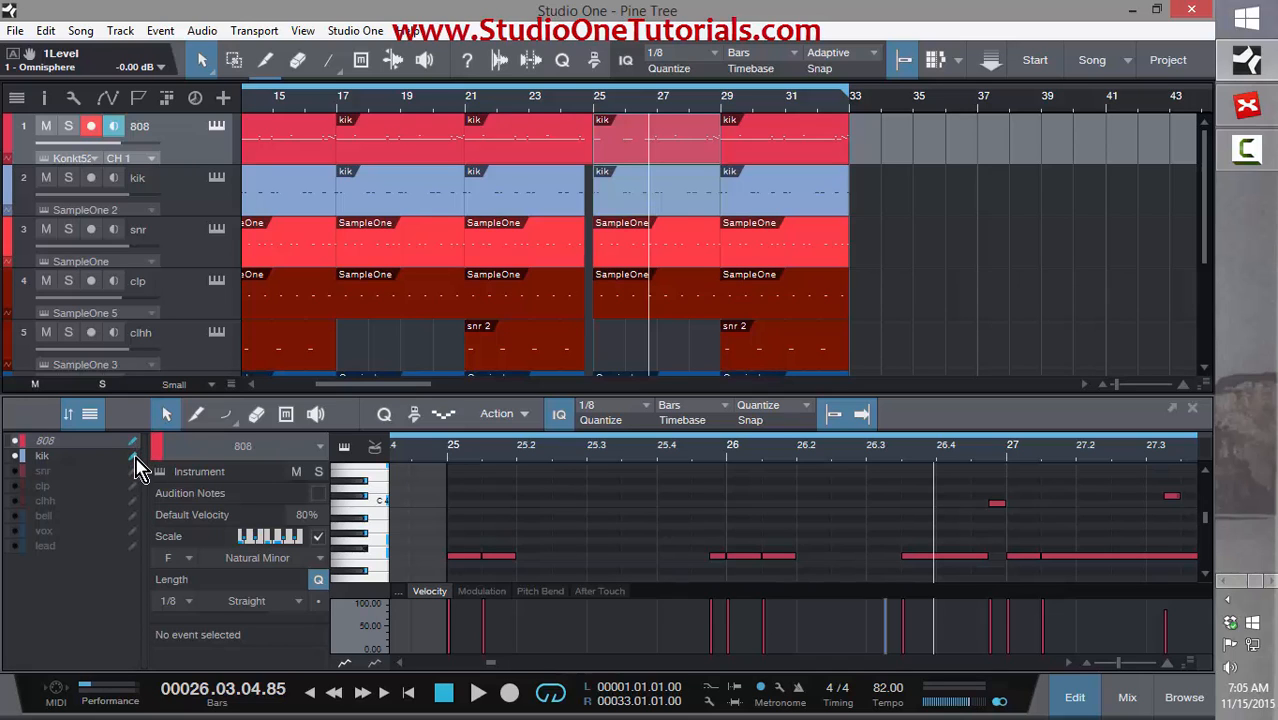
{"action": "left_click", "coordinate": [136, 449]}
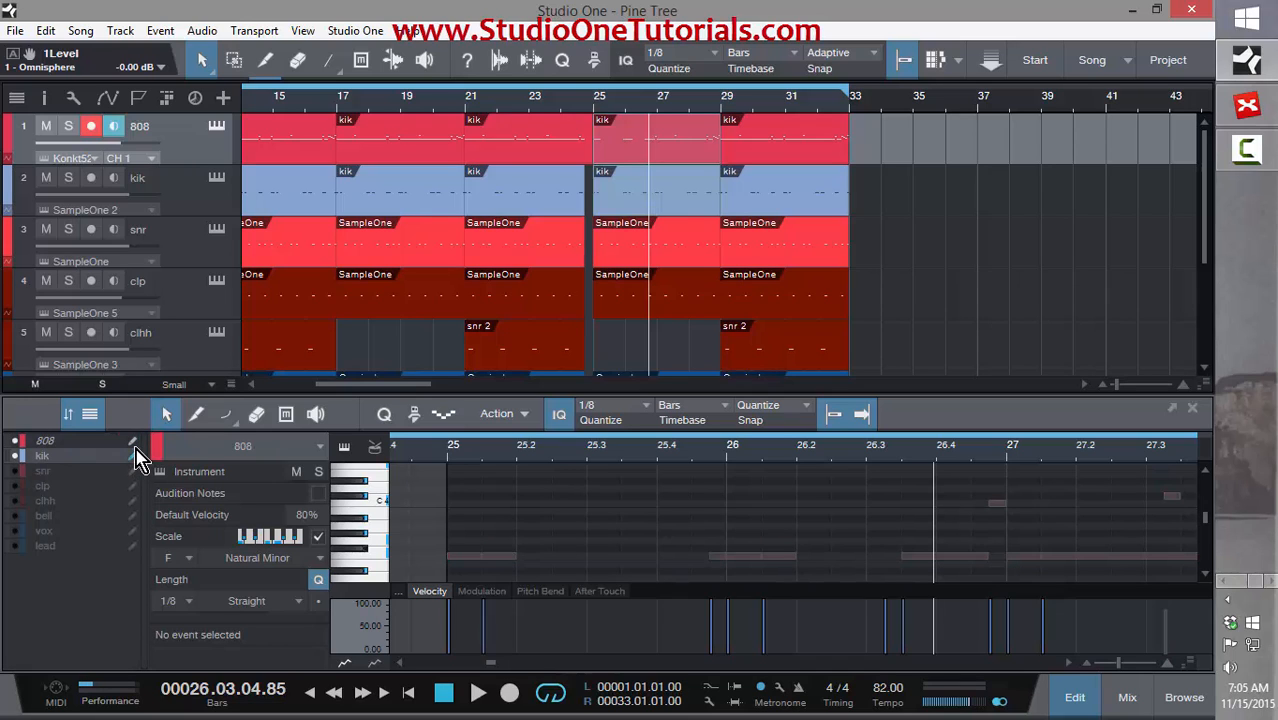
- Compare the 808 and kik notes around bars 25 to 29 by toggling each track's editing in the note editor
{"action": "left_click", "coordinate": [136, 442]}
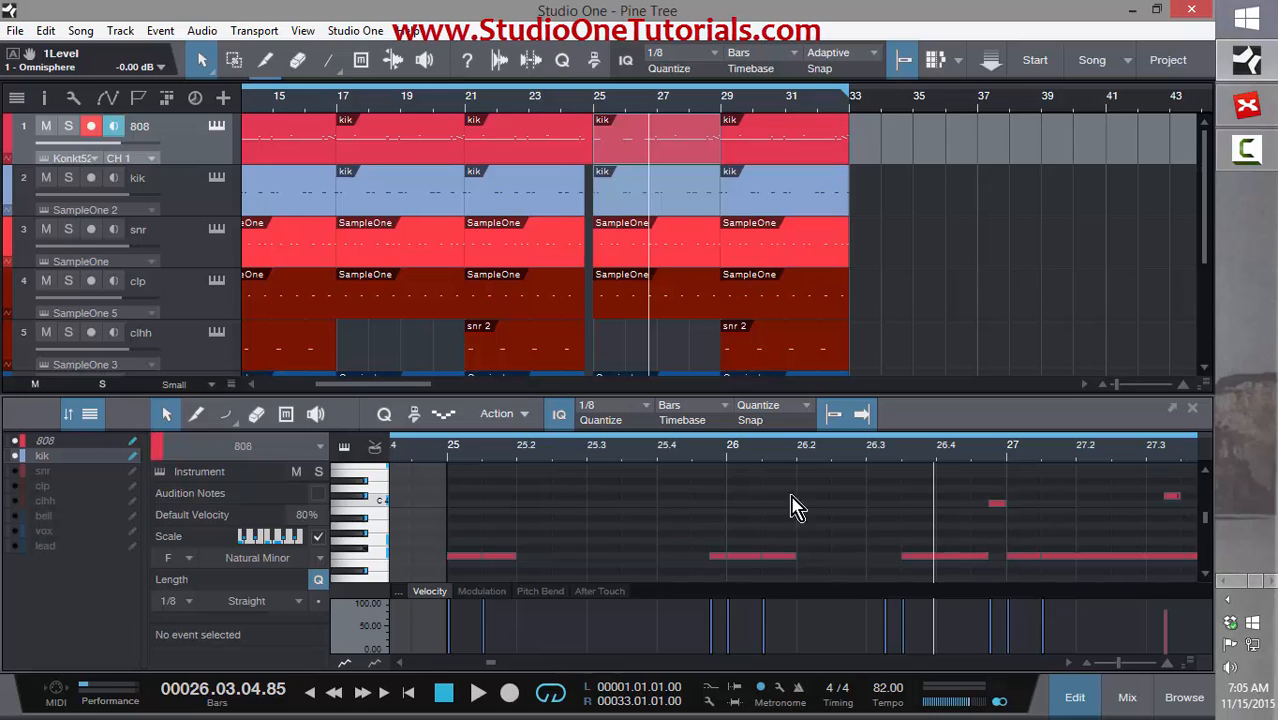
{"action": "mouse_move", "coordinate": [823, 450]}
{"action": "left_mouse_down"}
{"action": "mouse_move", "coordinate": [789, 482]}
{"action": "mouse_move", "coordinate": [752, 444]}
{"action": "left_mouse_up"}
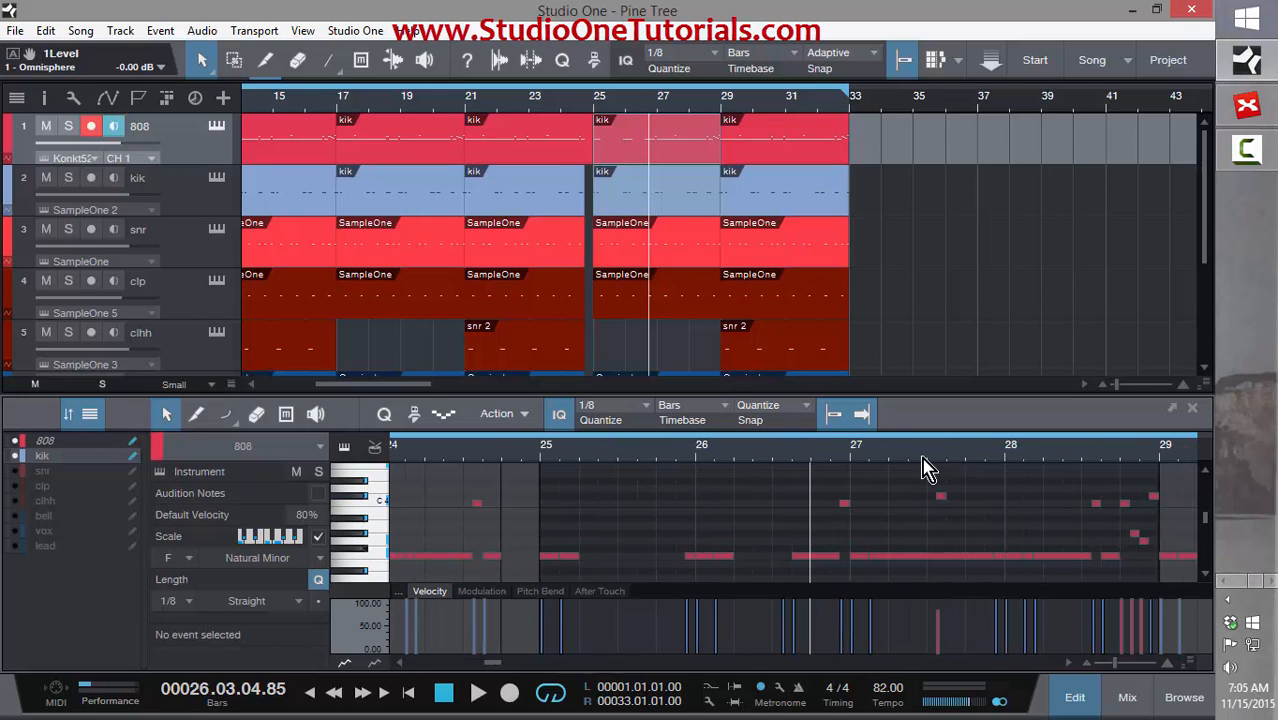
{"action": "left_click_drag", "start_coordinate": [922, 458], "coordinate": [918, 472]}
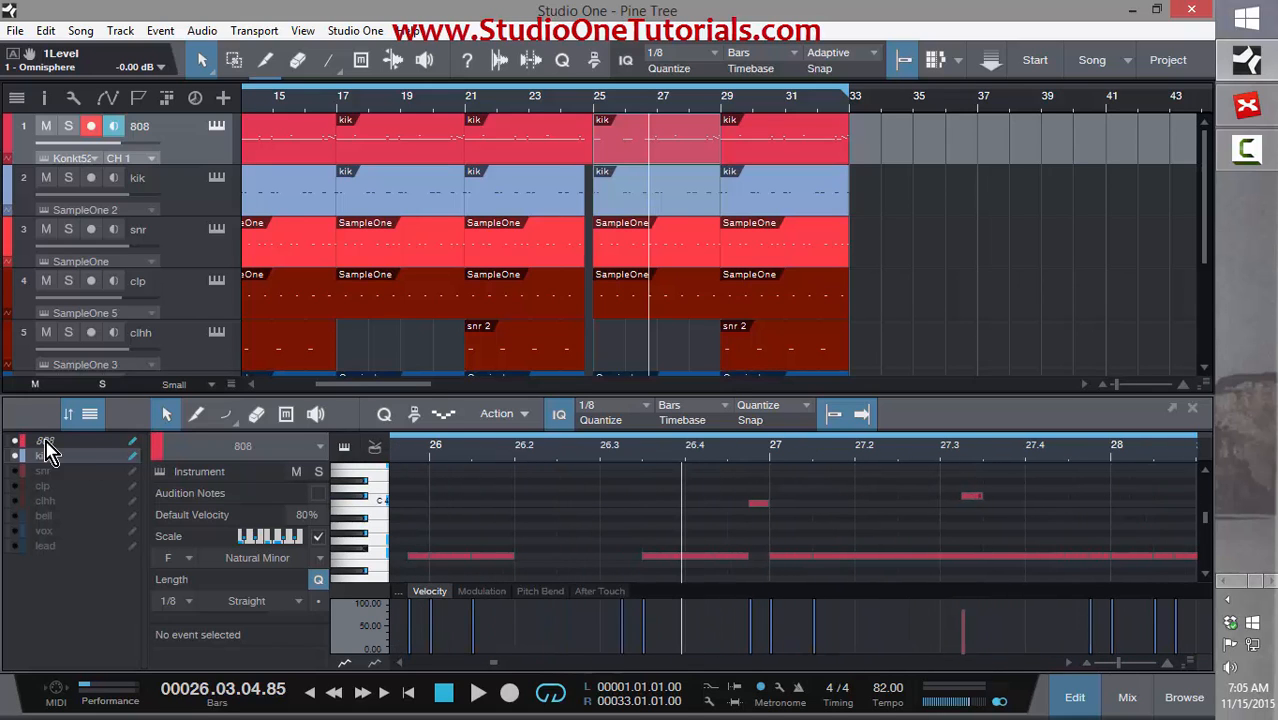
{"action": "left_click", "coordinate": [134, 442]}
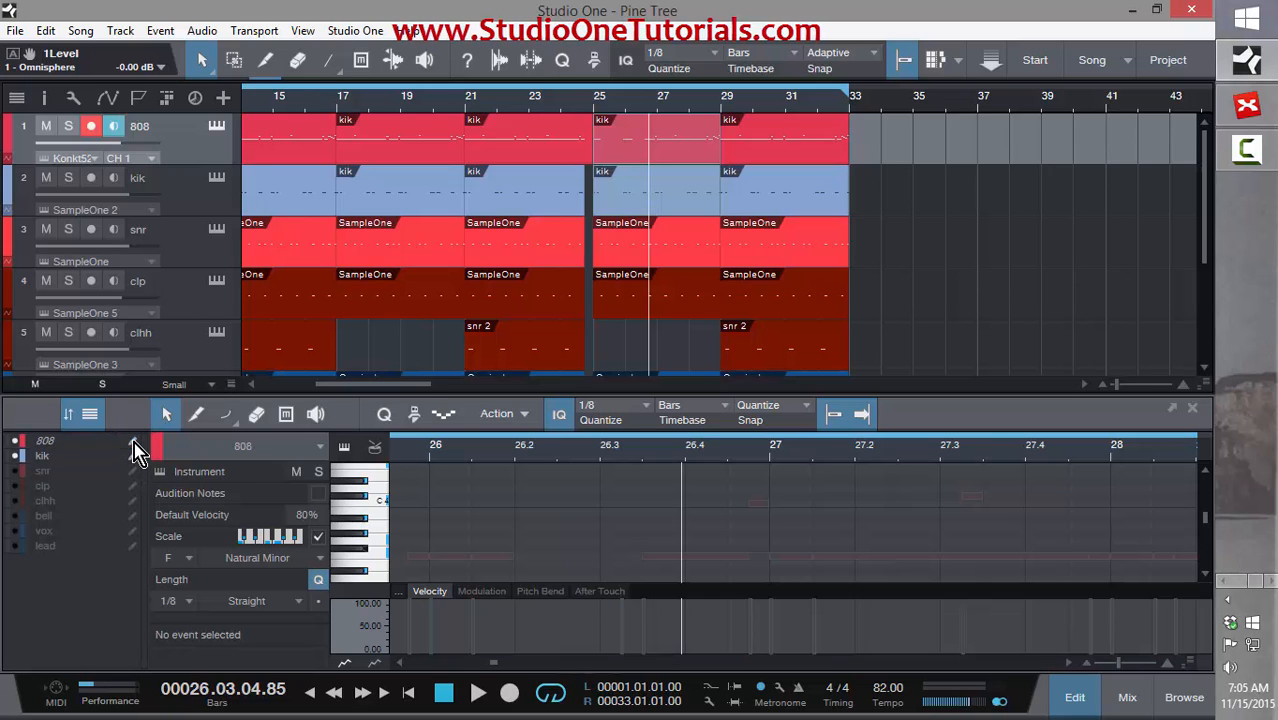
{"action": "left_click", "coordinate": [133, 456]}
{"action": "left_click_drag", "start_coordinate": [588, 450], "coordinate": [604, 426]}
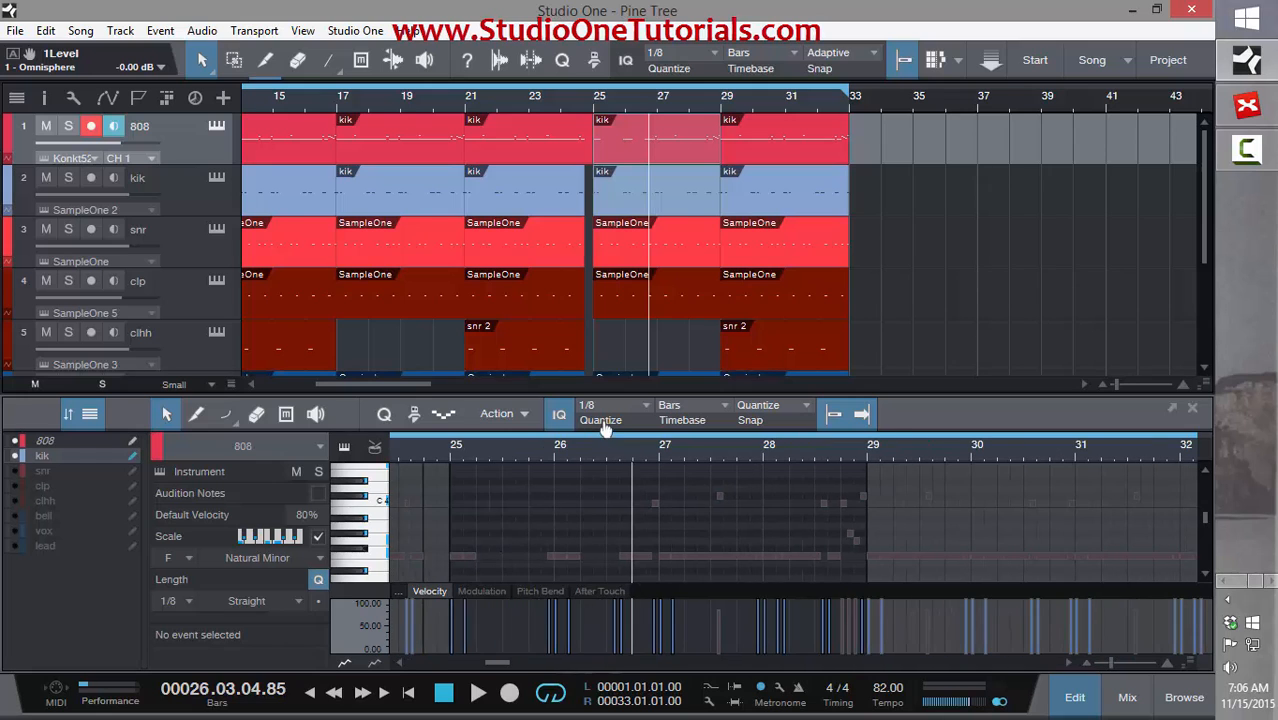
- Open the kik event at bar 25 by itself and play from there to locate the kick hits around 26.03
{"action": "left_click", "coordinate": [630, 207]}
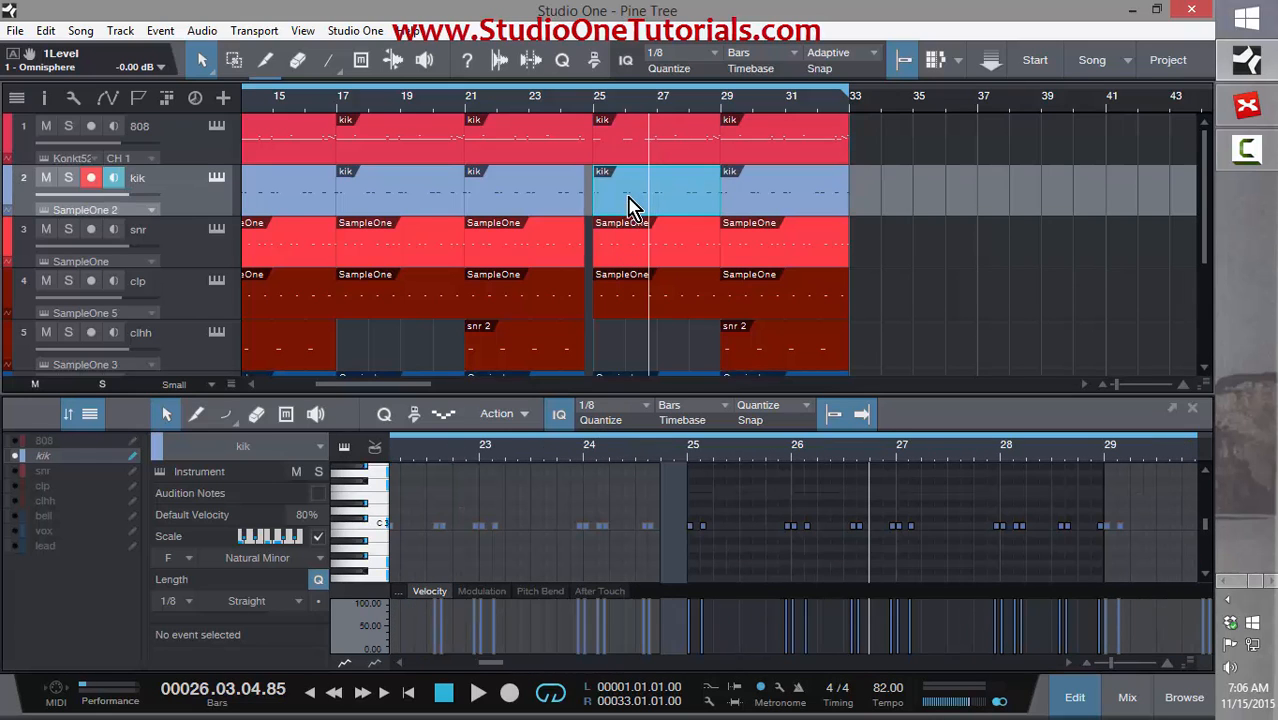
{"action": "left_click", "coordinate": [630, 147]}
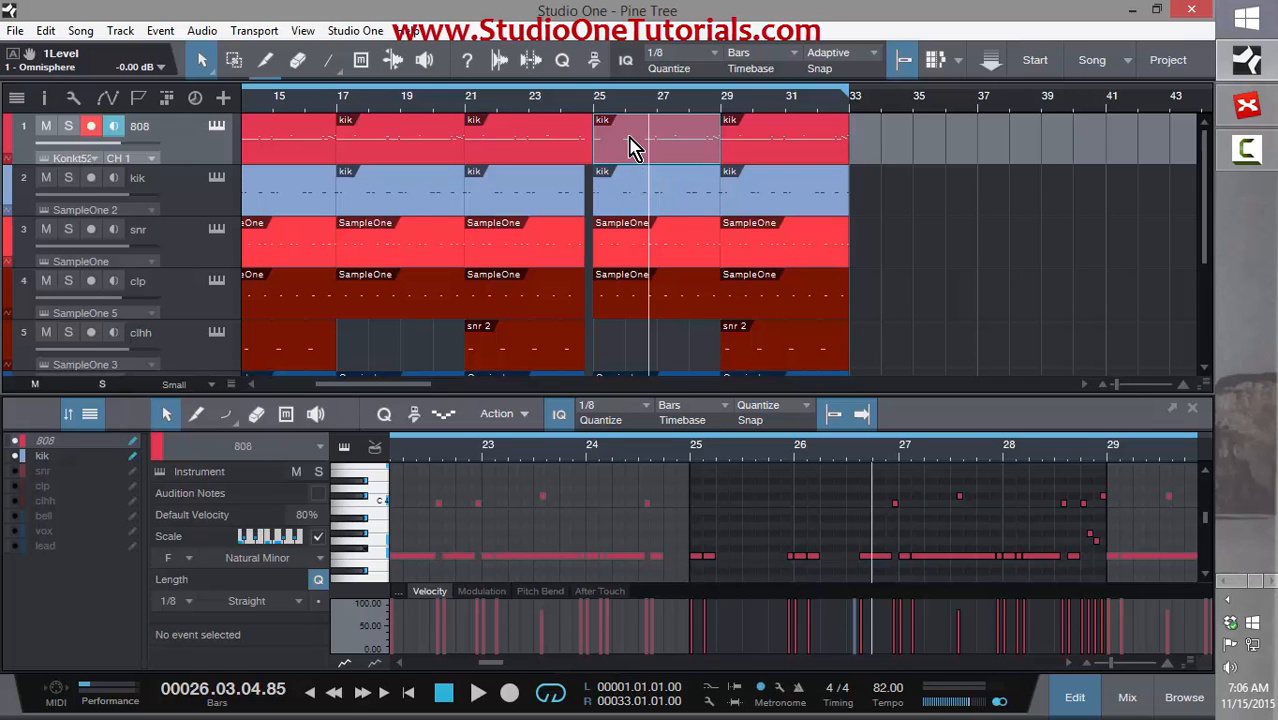
{"action": "left_click", "coordinate": [629, 200]}
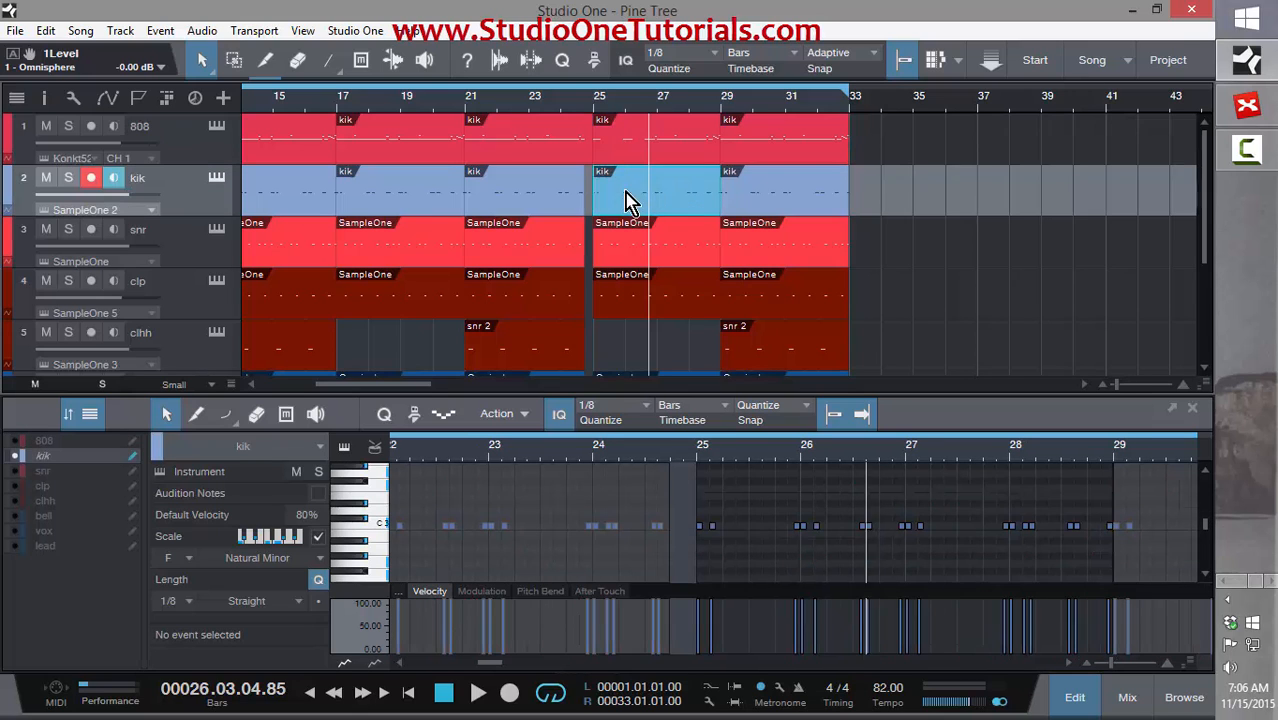
{"action": "left_click", "coordinate": [592, 104]}
{"action": "key", "text": "space"}
{"action": "left_click_drag", "start_coordinate": [879, 453], "coordinate": [868, 486]}
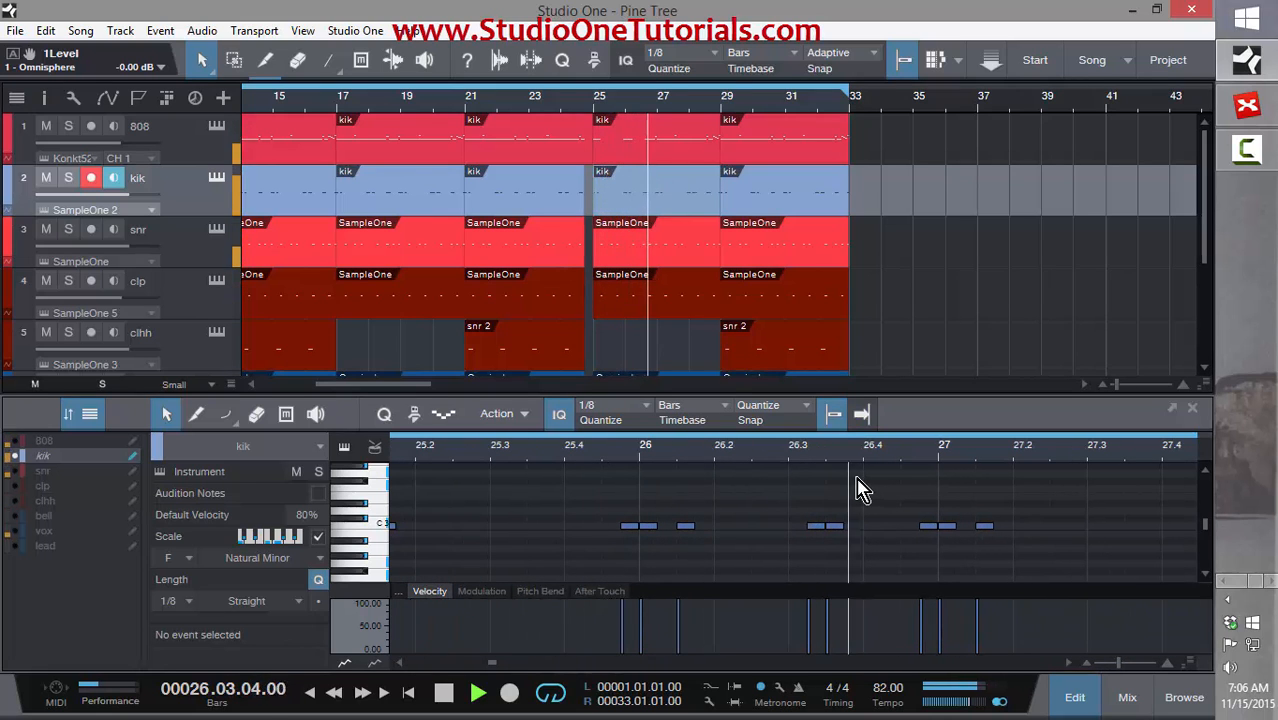
{"action": "key", "text": "space"}
{"action": "left_click", "coordinate": [808, 465]}
{"action": "left_click", "coordinate": [810, 465]}
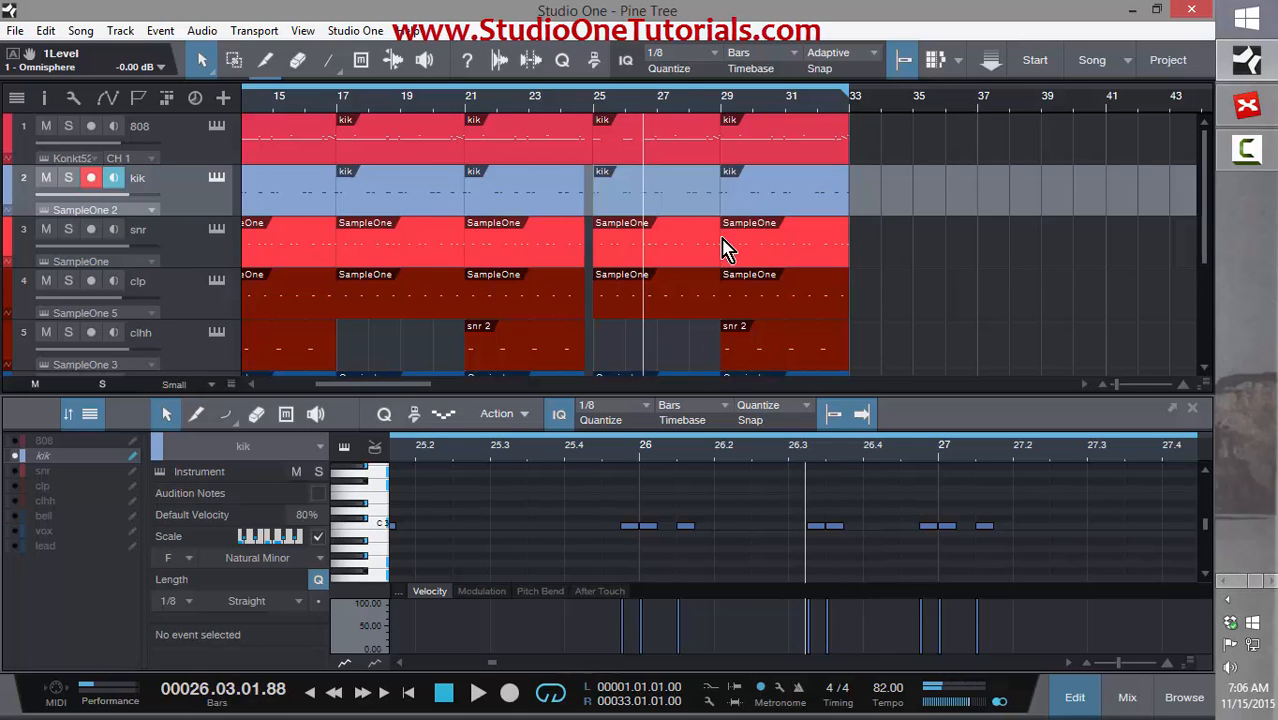
- Add an F3 sixteenth note at 26.03.02 in the 808 event with 1/16 quantize and velocity 100, and play it back
{"action": "left_click", "coordinate": [657, 162]}
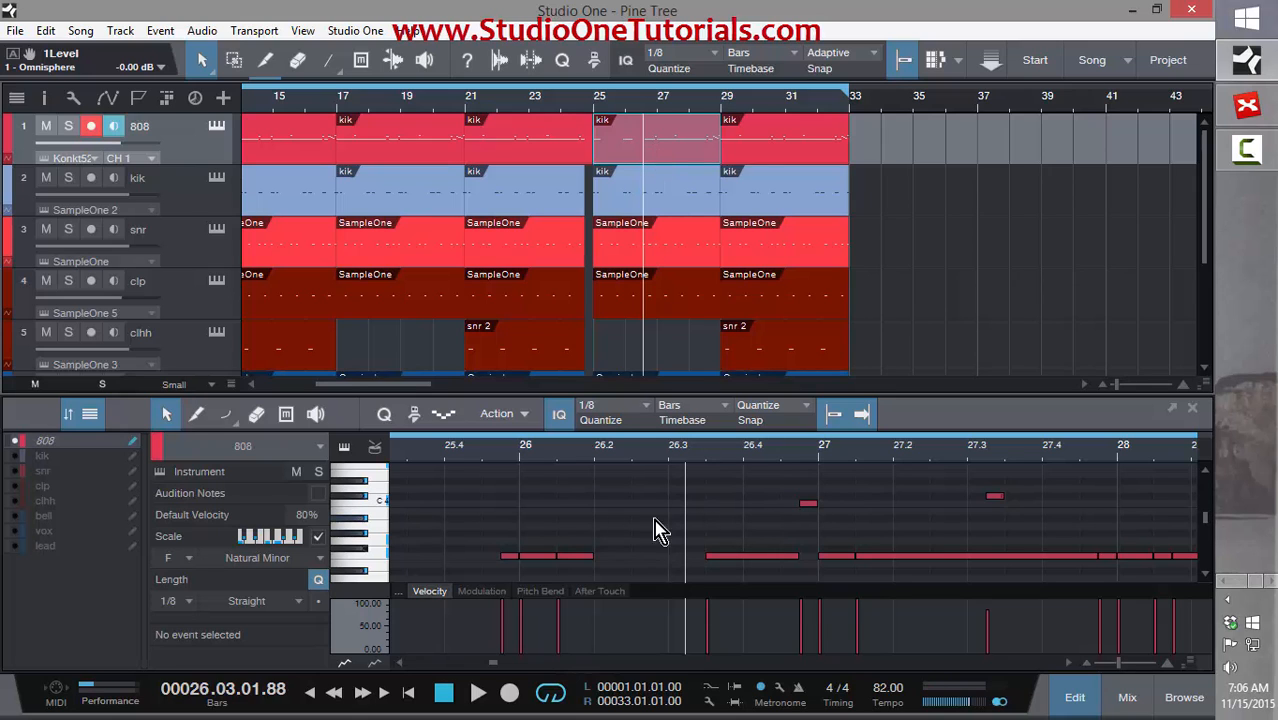
{"action": "scroll", "coordinate": [710, 479], "scroll_direction": "up", "scroll_amount": 2}
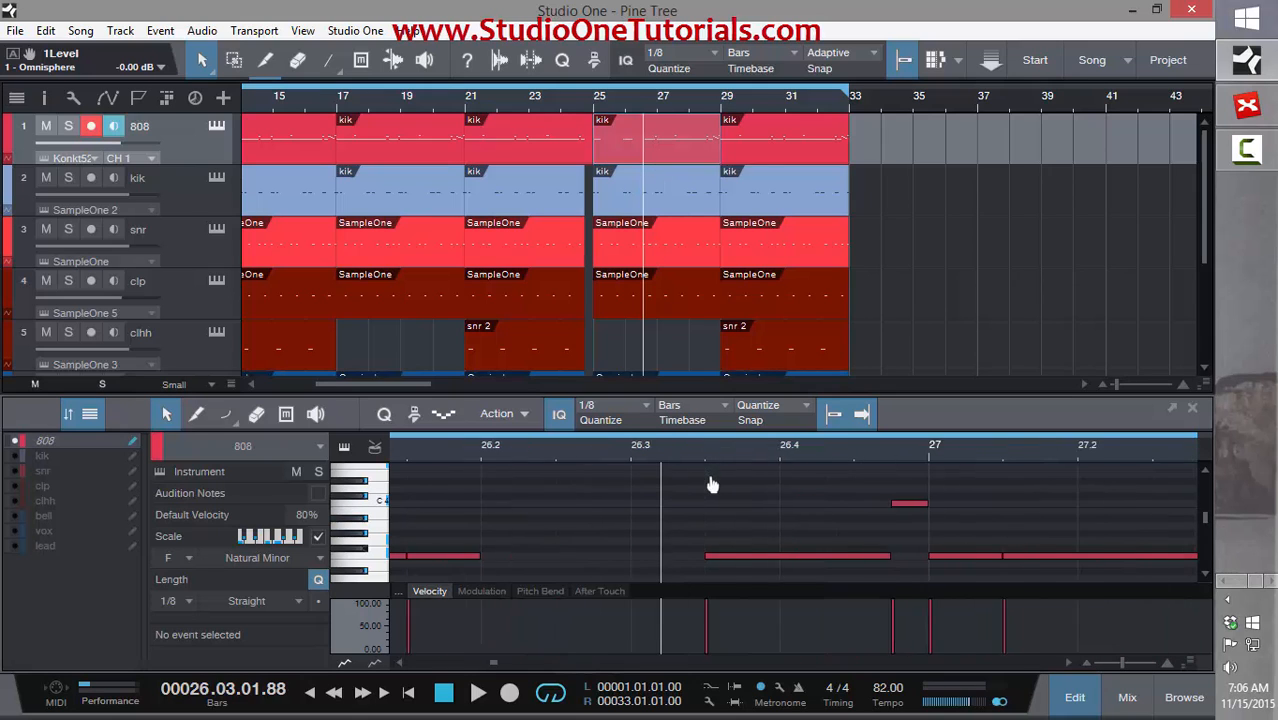
{"action": "left_click", "coordinate": [651, 412]}
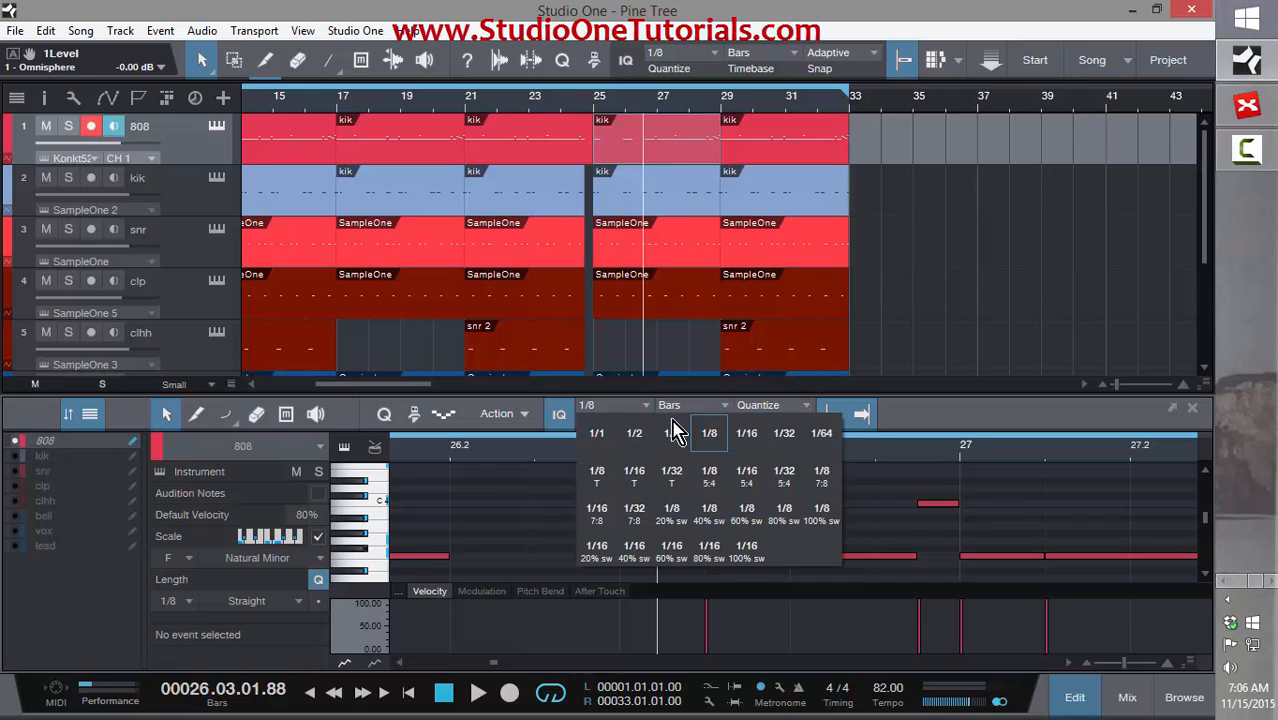
{"action": "left_click", "coordinate": [737, 435]}
{"action": "left_click", "coordinate": [683, 556]}
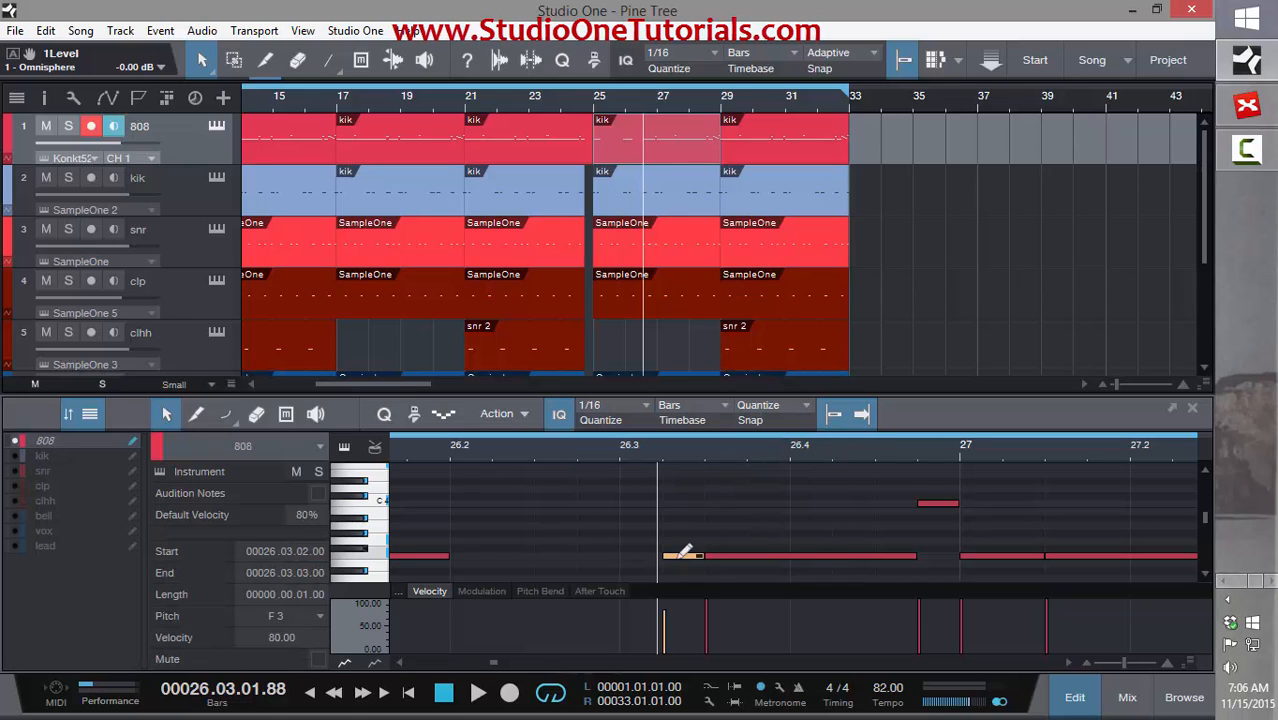
{"action": "left_click_drag", "start_coordinate": [666, 626], "coordinate": [666, 600]}
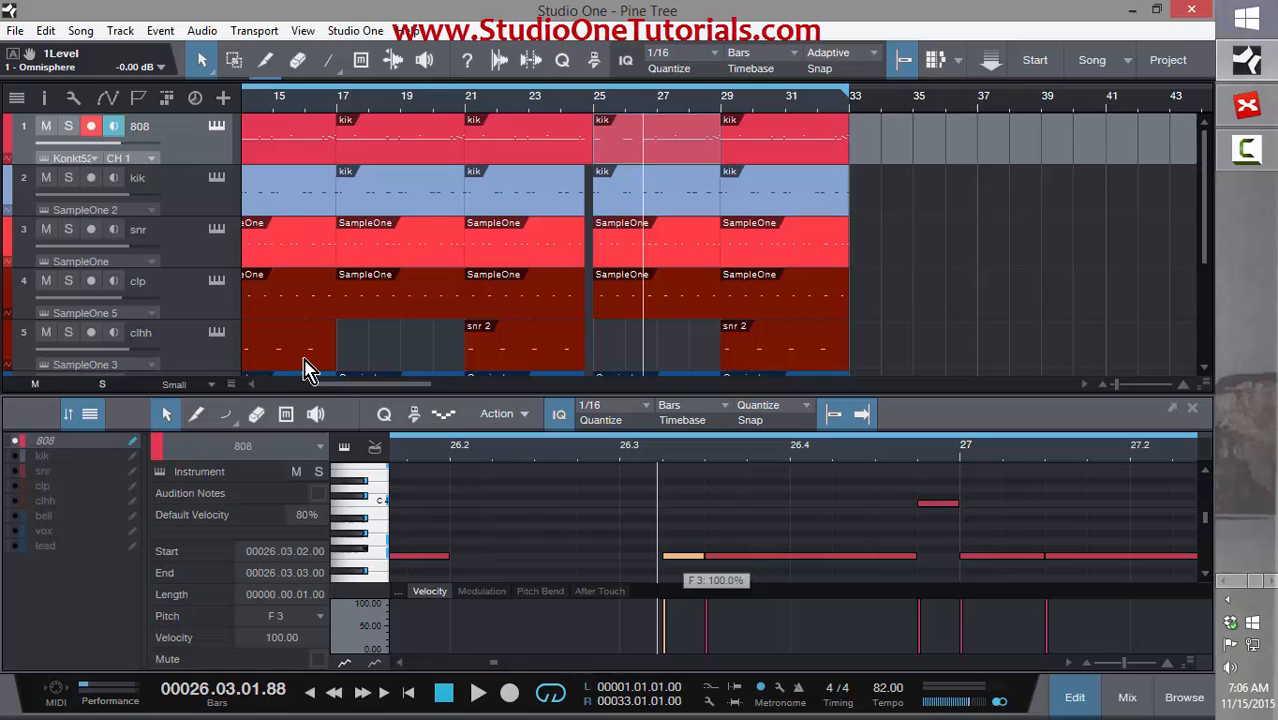
{"action": "left_click", "coordinate": [397, 456]}
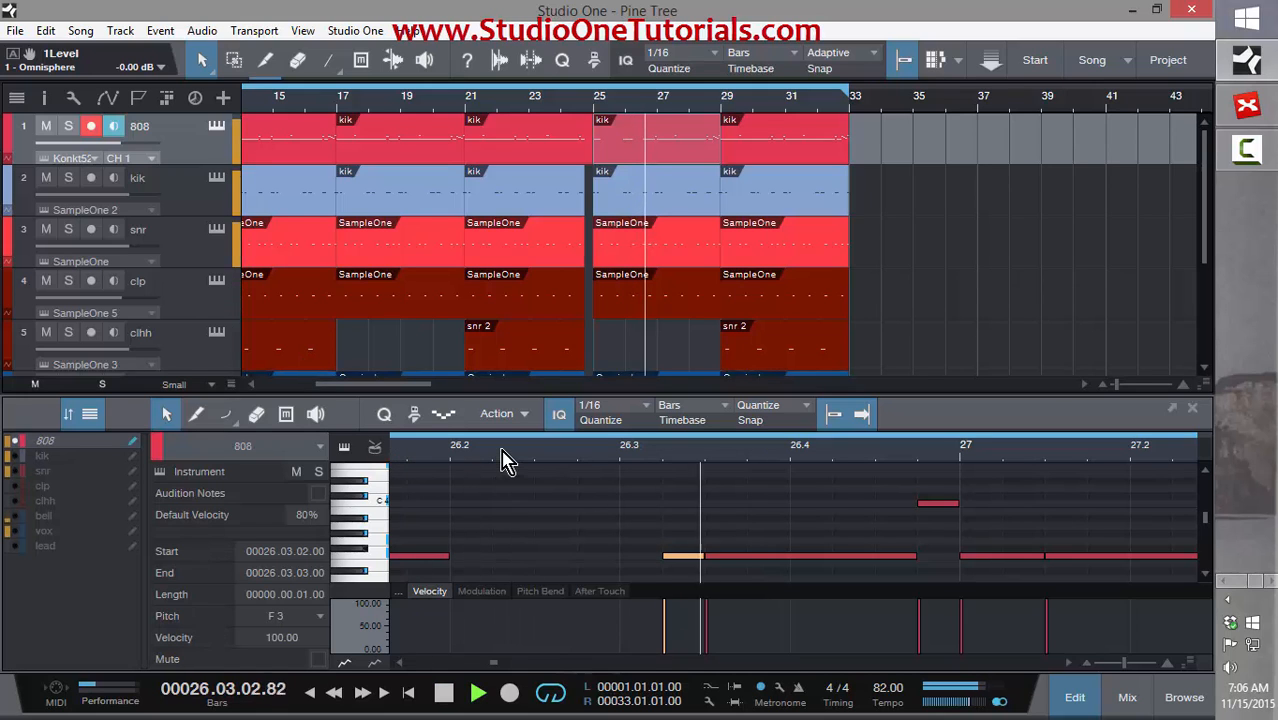
{"action": "key", "text": "space"}
- Split the 808 event at bar 27 and replace its second half with a copy of the bar 25 half
{"action": "key", "text": "3"}
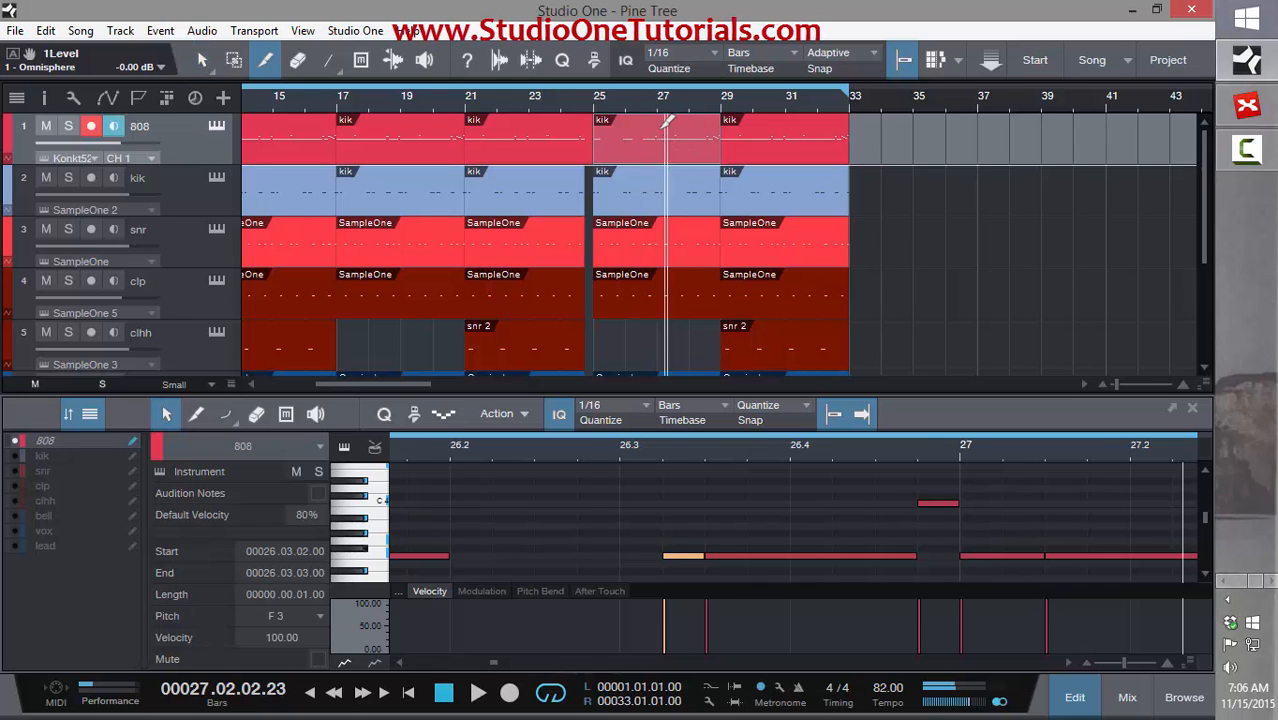
{"action": "key", "text": "1"}
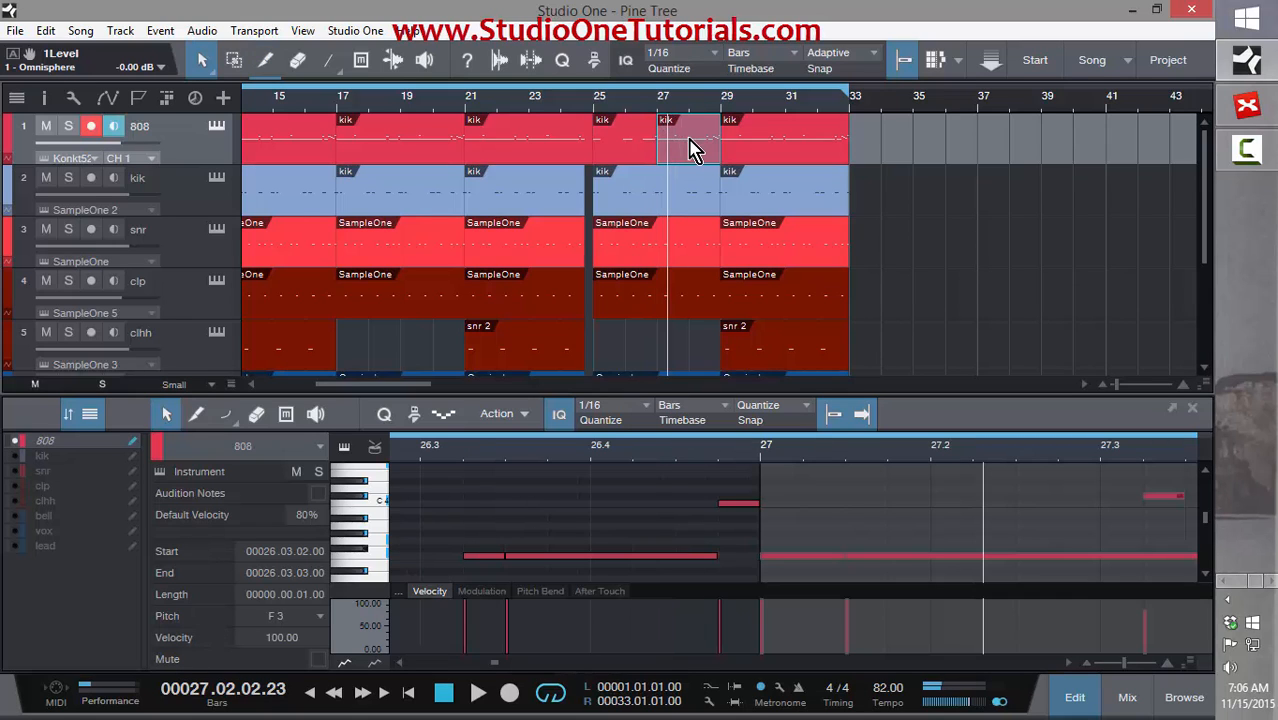
{"action": "double_click", "coordinate": [690, 140]}
{"action": "key", "text": "Delete"}
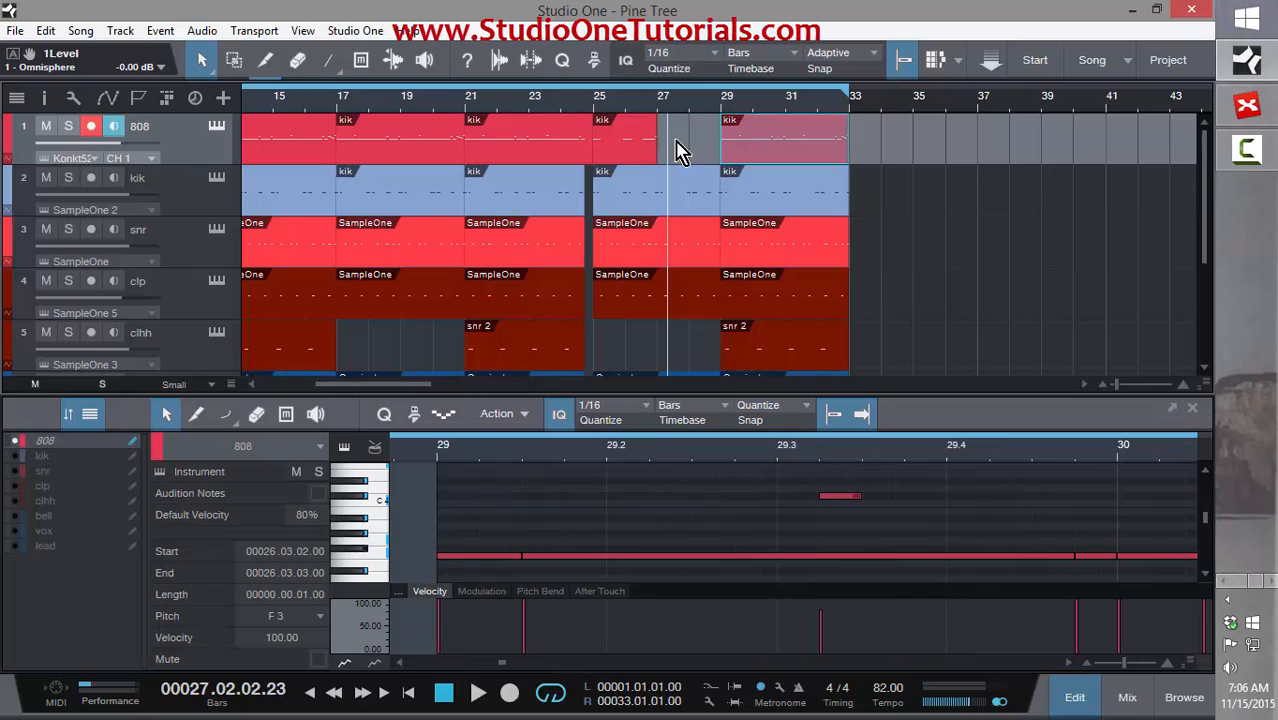
{"action": "left_click_drag", "start_coordinate": [625, 150], "coordinate": [686, 153]}
- Trim the end of the 808 event before bar 25 back to 24.4, matching the break on the other tracks
{"action": "left_click_drag", "start_coordinate": [572, 100], "coordinate": [561, 98]}
{"action": "scroll", "coordinate": [829, 240], "scroll_direction": "down", "scroll_amount": 2}
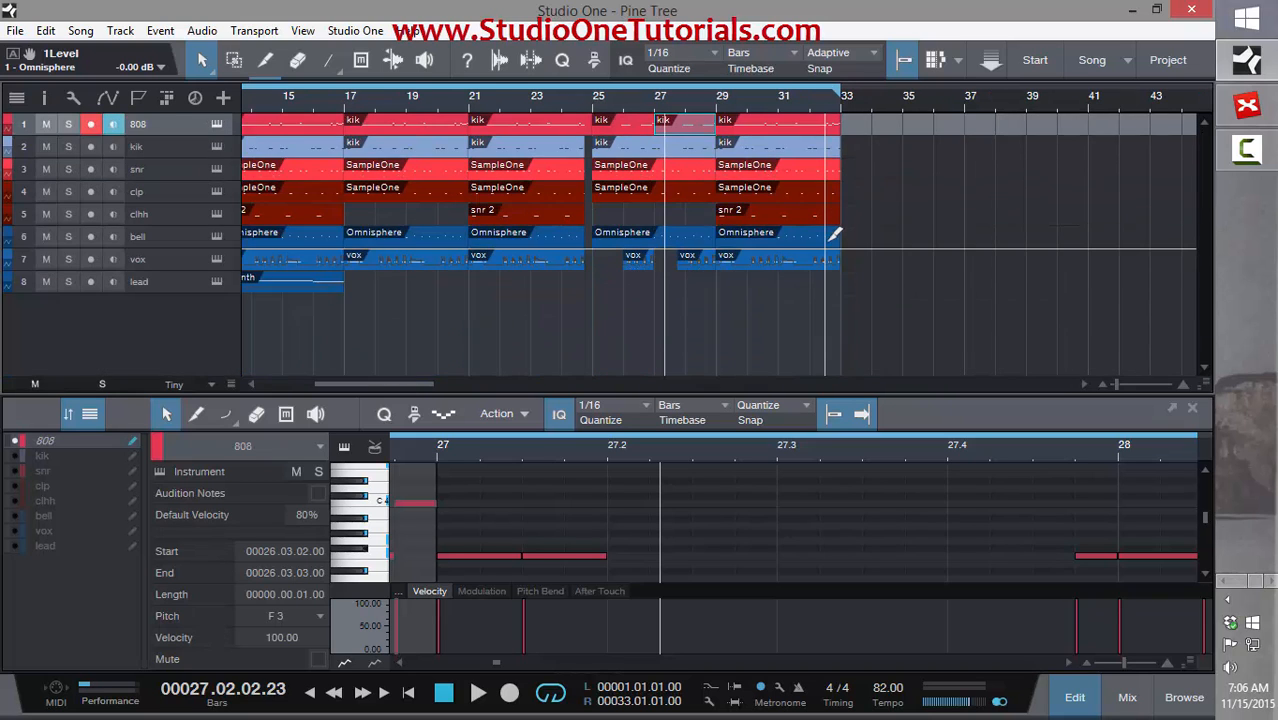
{"action": "scroll", "coordinate": [834, 234], "scroll_direction": "up", "scroll_amount": 2}
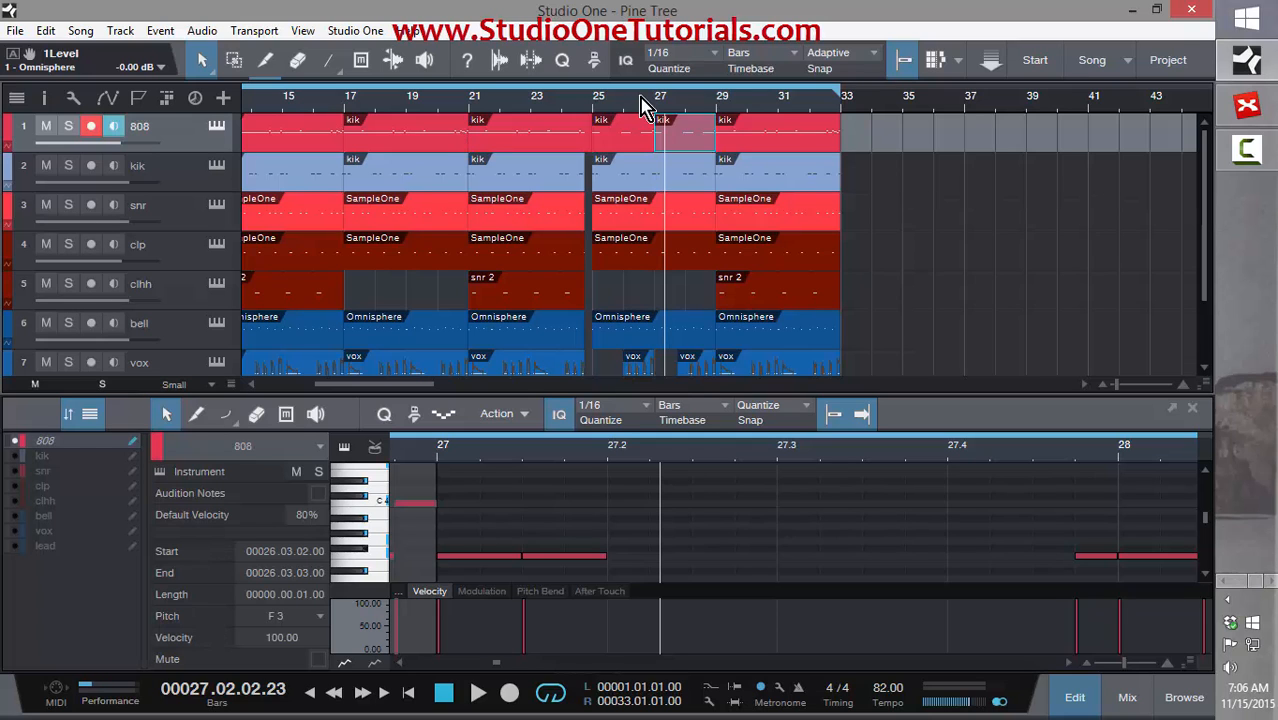
{"action": "left_click_drag", "start_coordinate": [590, 102], "coordinate": [588, 137]}
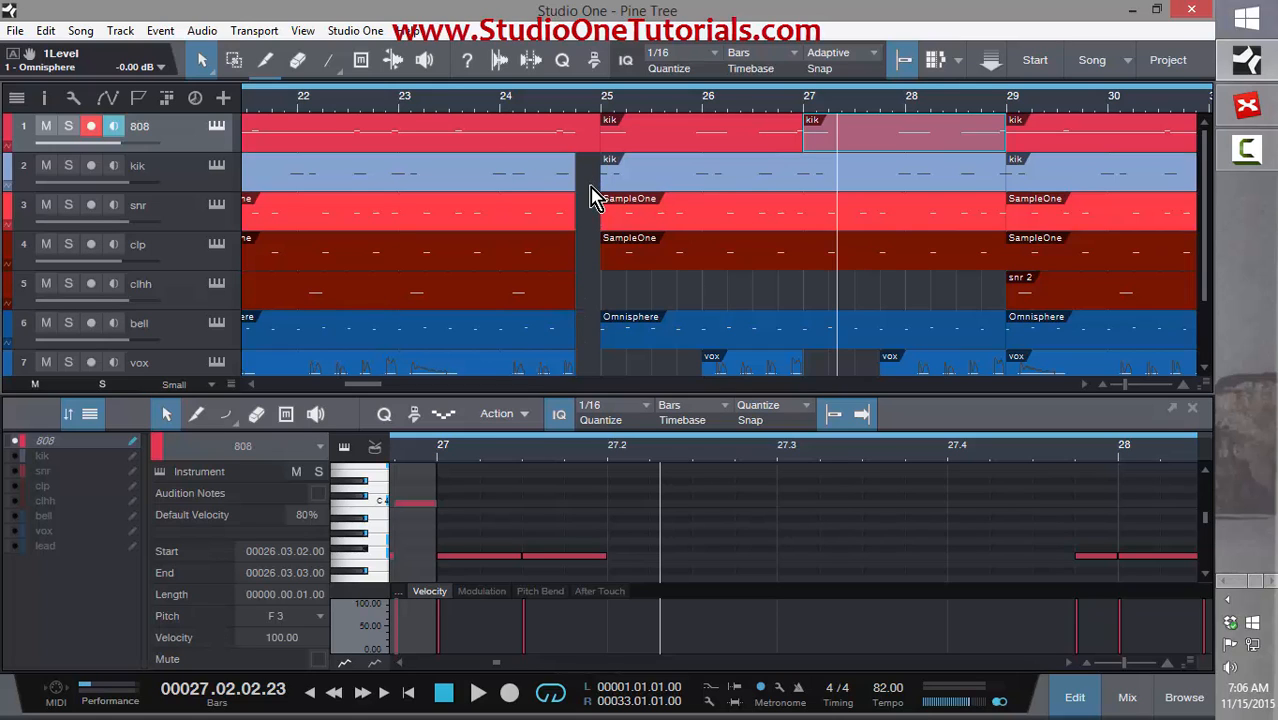
{"action": "left_click_drag", "start_coordinate": [597, 136], "coordinate": [574, 151]}
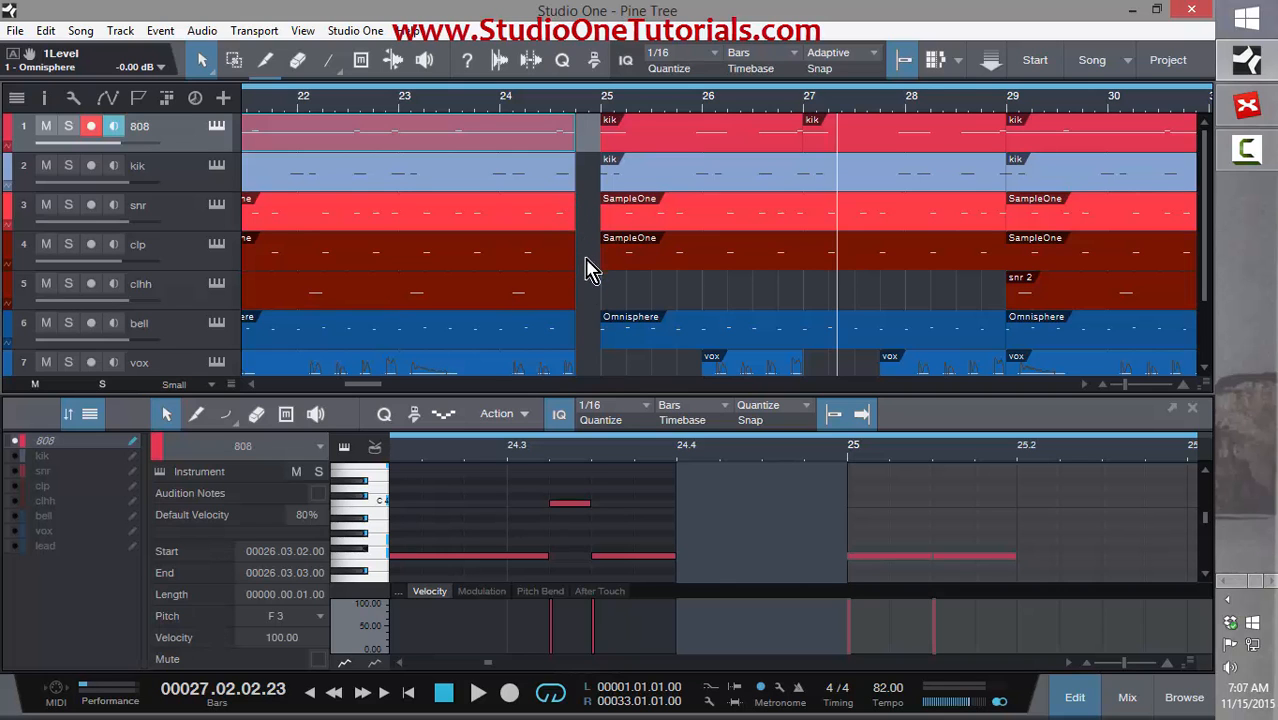
{"action": "scroll", "coordinate": [600, 286], "scroll_direction": "down", "scroll_amount": 2}
{"action": "scroll", "coordinate": [604, 284], "scroll_direction": "up", "scroll_amount": 1}
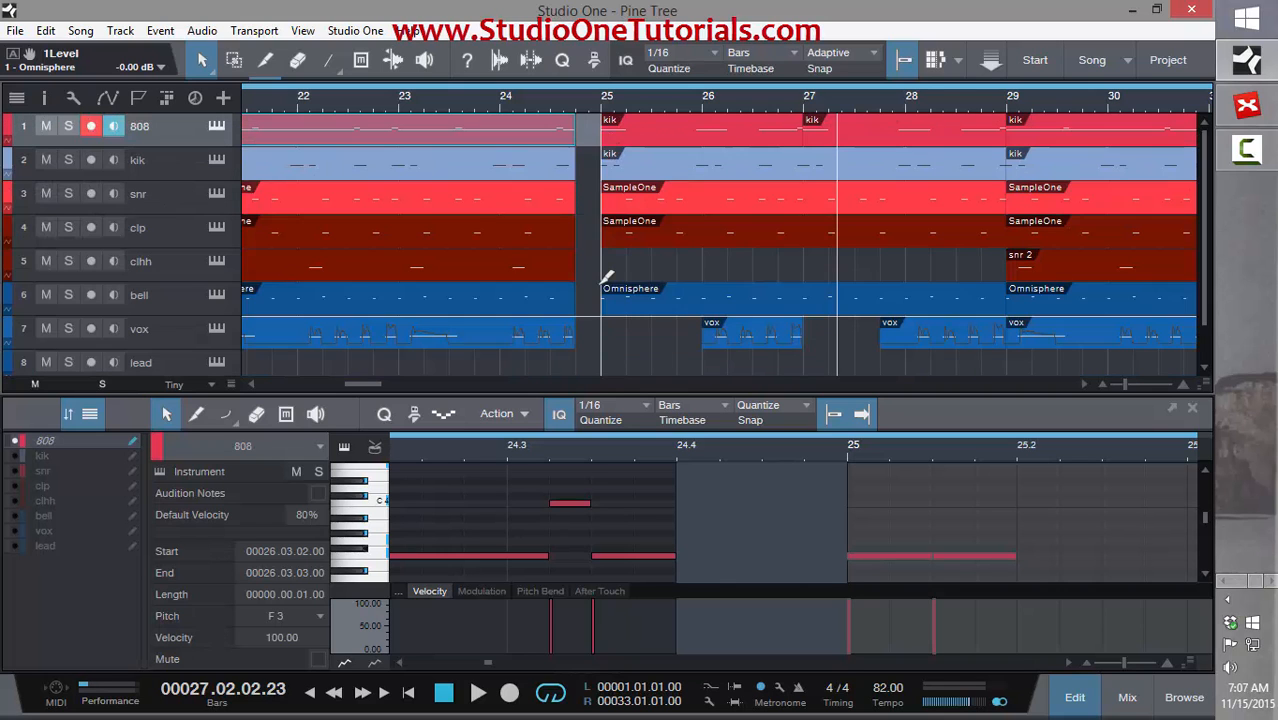
- Play the arrangement from bar 24 to bar 32 to check the break and the 808 variation
{"action": "left_click_drag", "start_coordinate": [560, 106], "coordinate": [640, 70]}
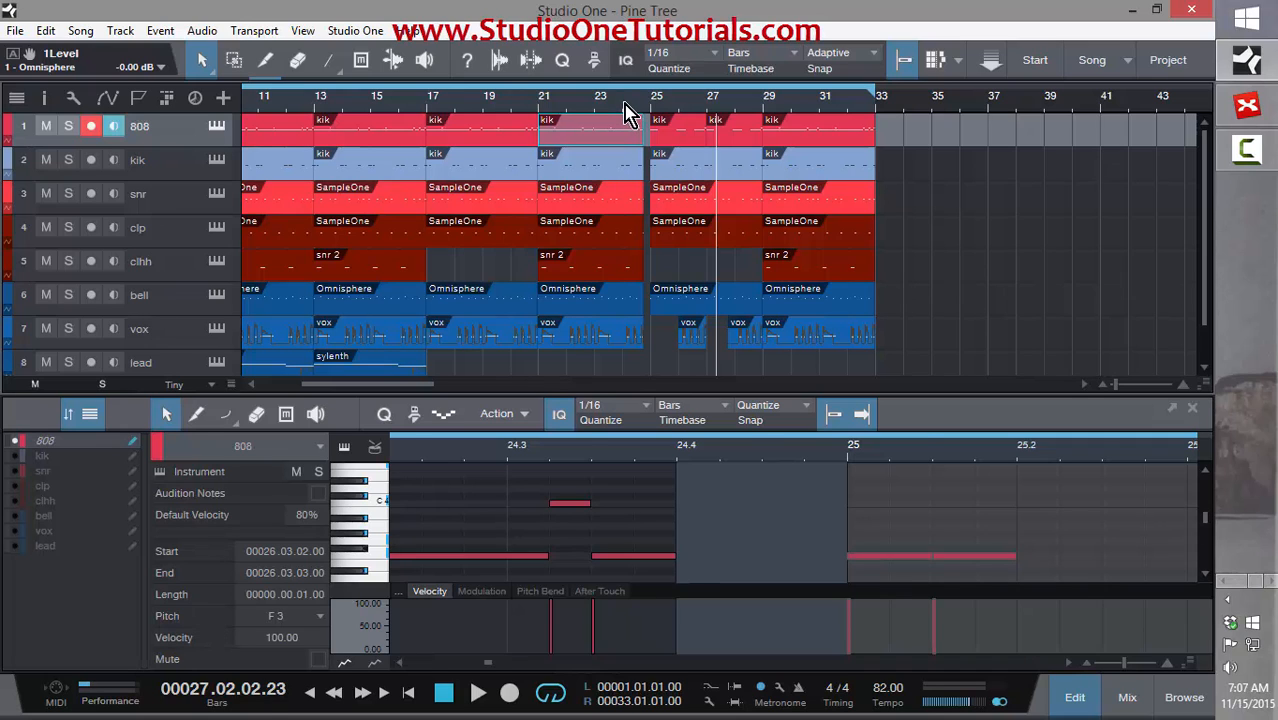
{"action": "left_click", "coordinate": [626, 115]}
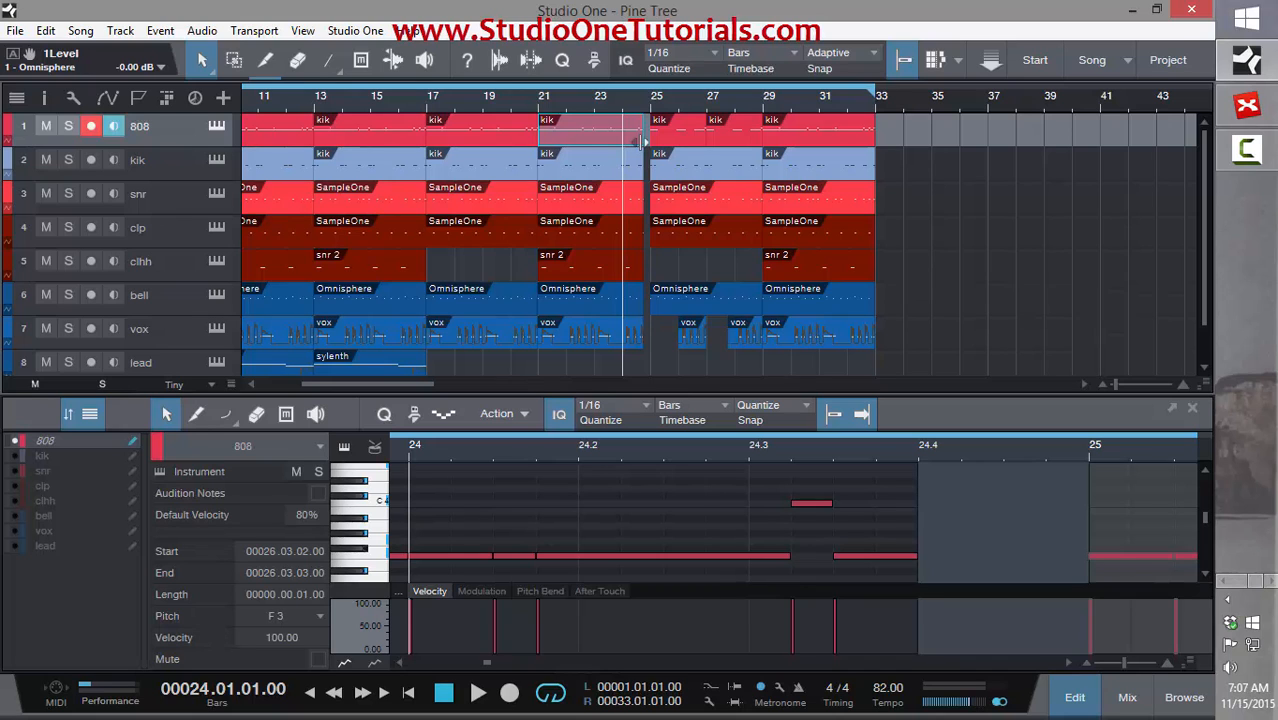
{"action": "key", "text": "space"}
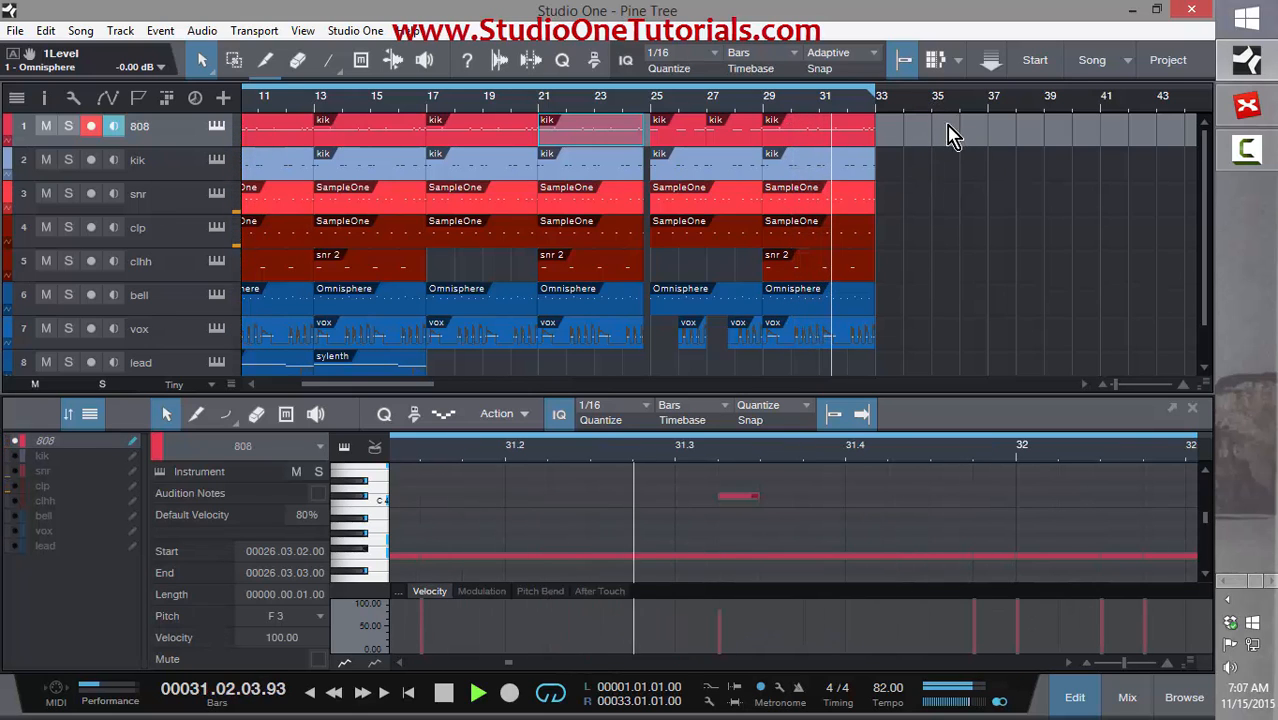
{"action": "key", "text": "space"}
- Delete all events at bar 29 and replace them with copies of the shortened bar 21 events on the 808 through vox tracks
{"action": "left_click_drag", "start_coordinate": [910, 375], "coordinate": [802, 156]}
{"action": "key", "text": "Delete"}
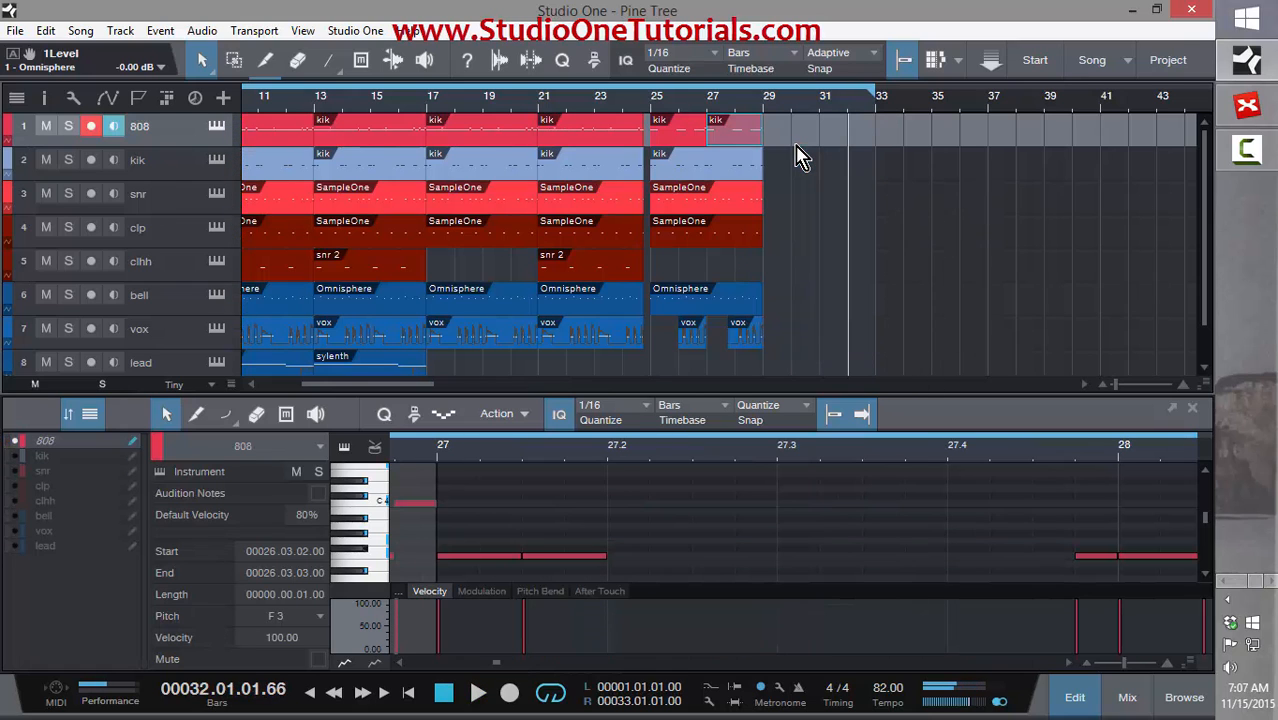
{"action": "left_click_drag", "start_coordinate": [655, 378], "coordinate": [797, 142]}
{"action": "left_click", "coordinate": [919, 180]}
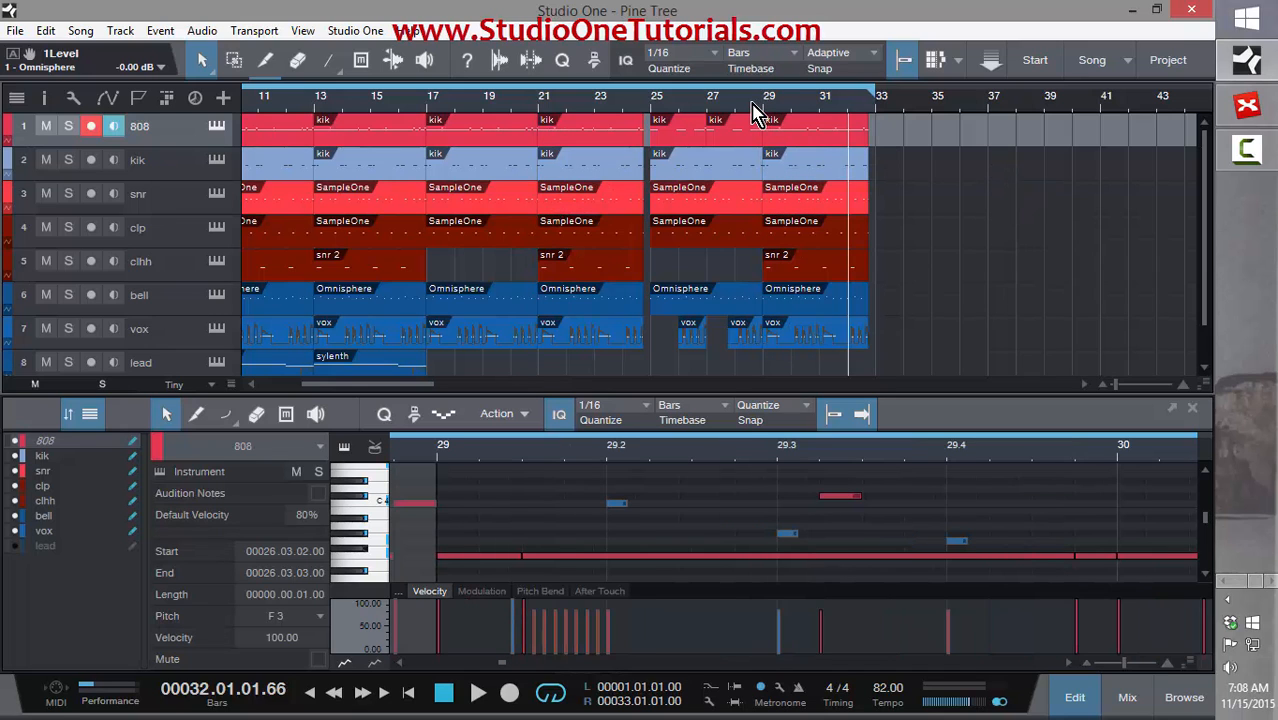
- Play from just before bar 29 to about bar 30 to hear the copied section
{"action": "left_click", "coordinate": [752, 104]}
{"action": "key", "text": "space"}
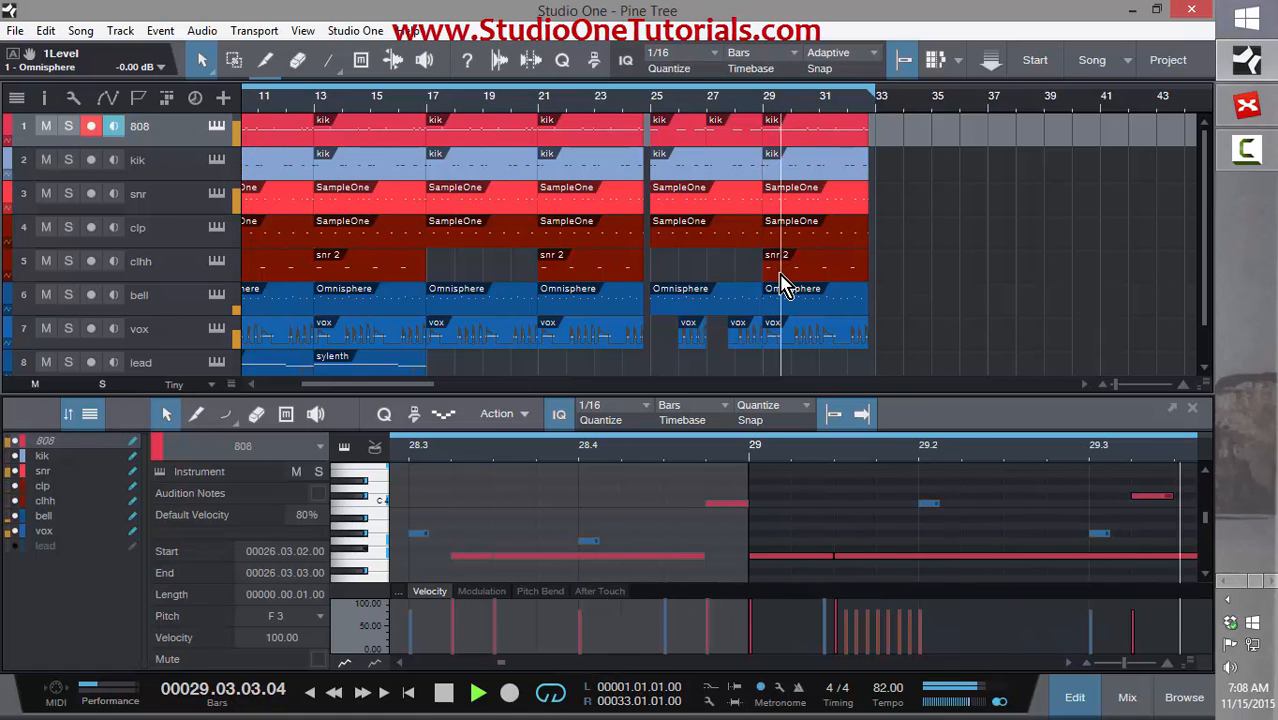
{"action": "key", "text": "3"}
{"action": "key", "text": "space"}
- Split the clhh event at bars 30, 31 and 32, and delete the pieces at bars 30 and 32
{"action": "left_click_drag", "start_coordinate": [814, 110], "coordinate": [813, 155]}
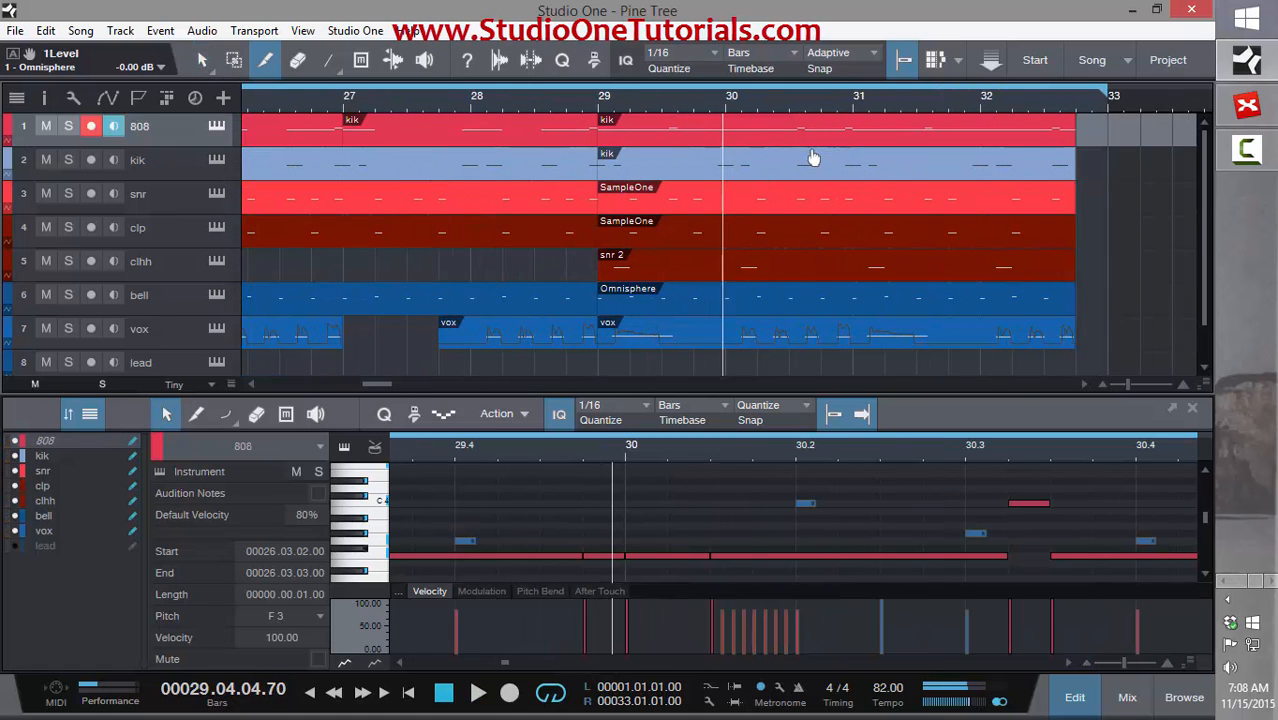
{"action": "left_click", "coordinate": [728, 262]}
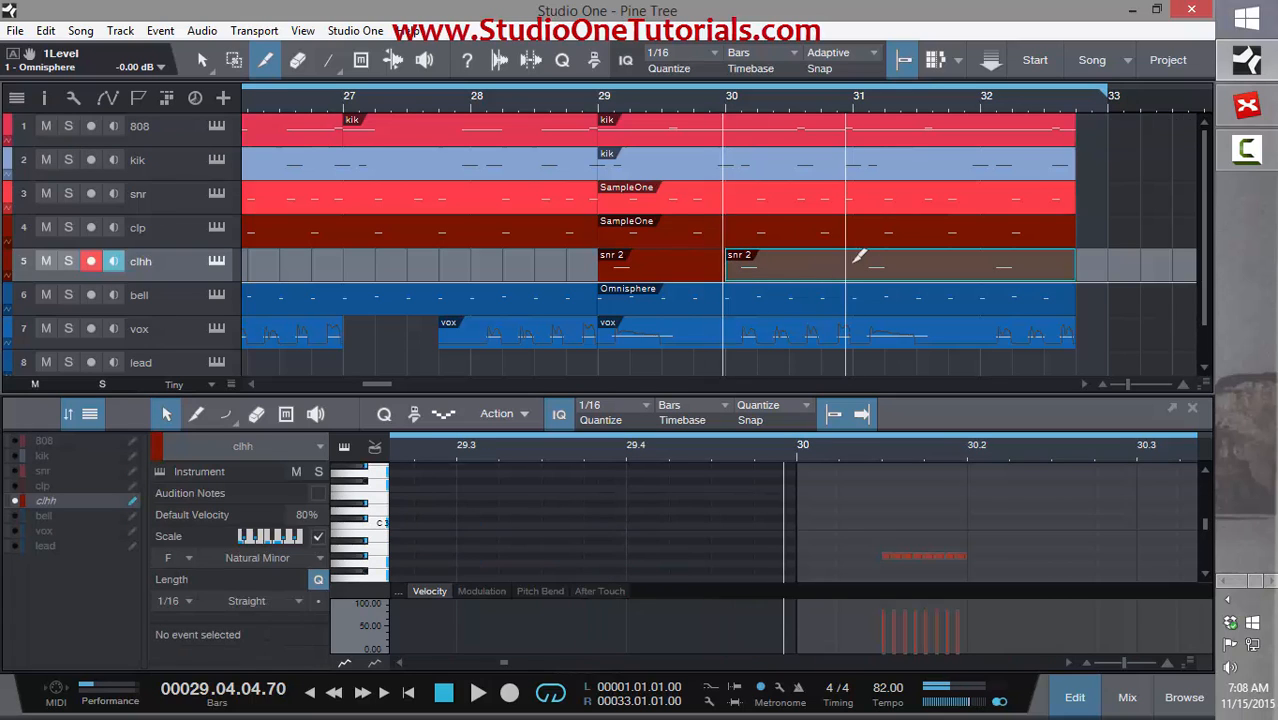
{"action": "left_click", "coordinate": [858, 256]}
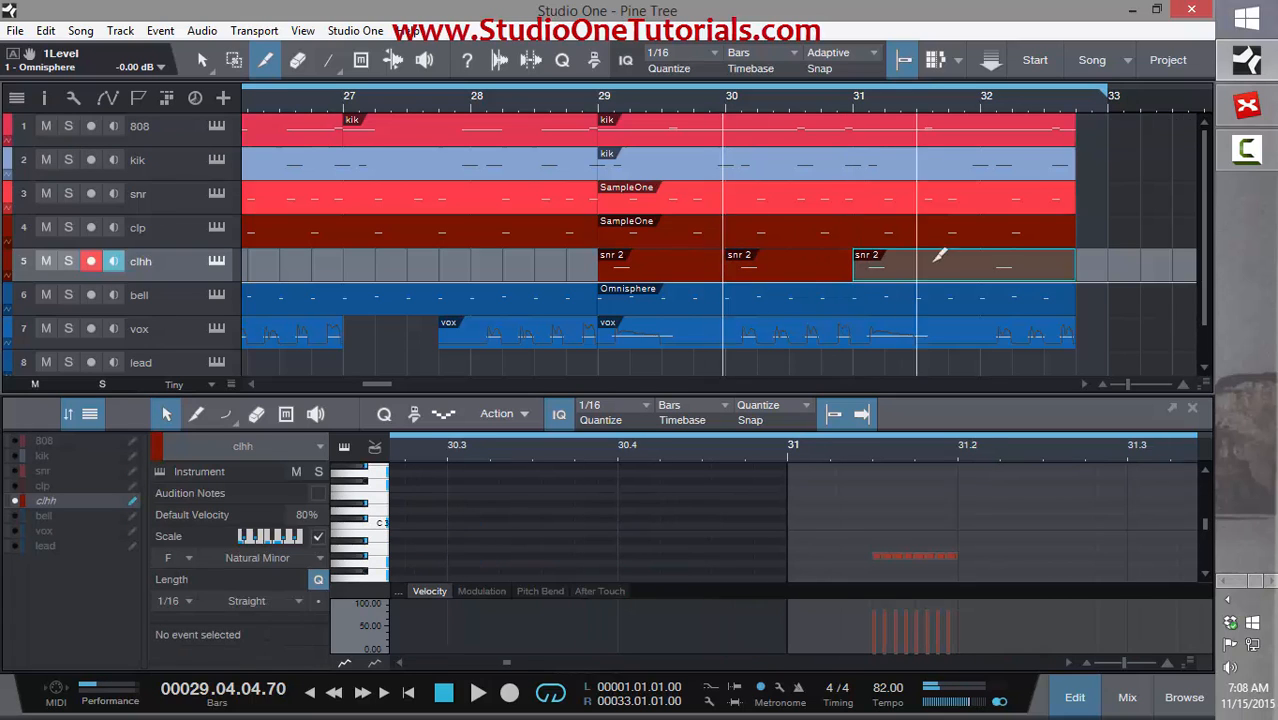
{"action": "left_click", "coordinate": [993, 252]}
{"action": "key", "text": "1"}
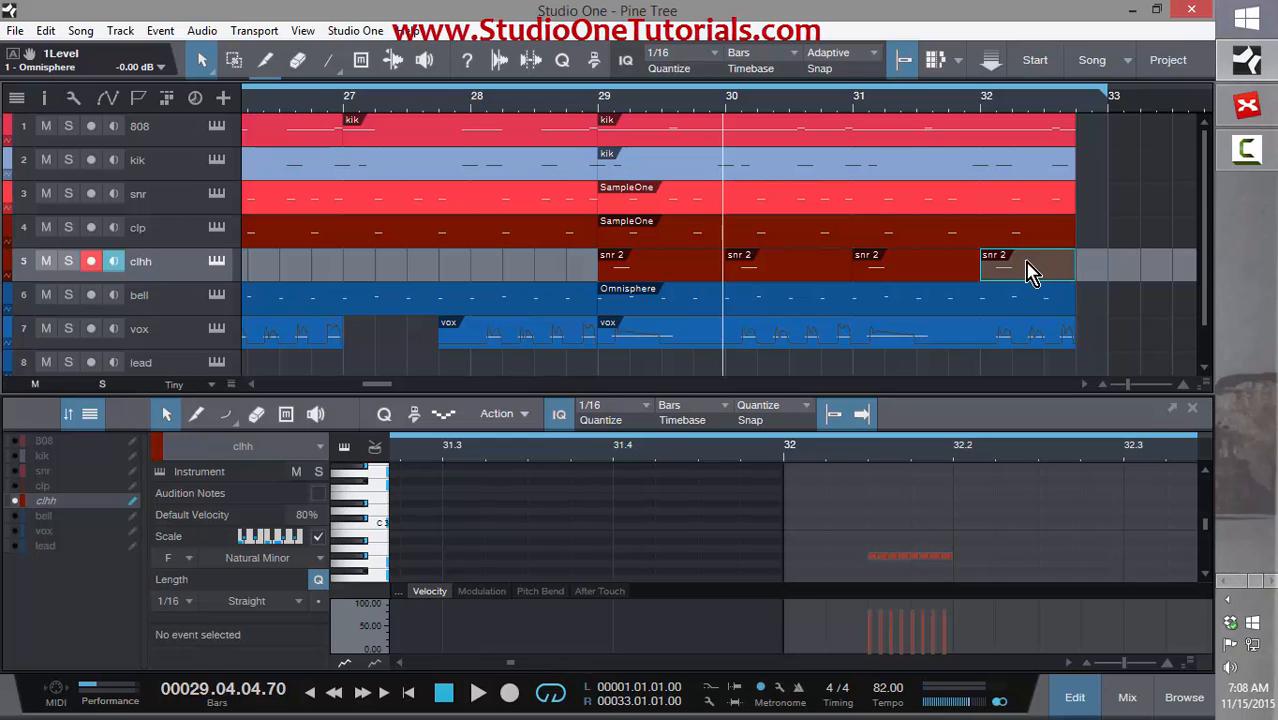
{"action": "key", "text": "Delete"}
{"action": "left_click", "coordinate": [775, 264]}
{"action": "key", "text": "Delete"}
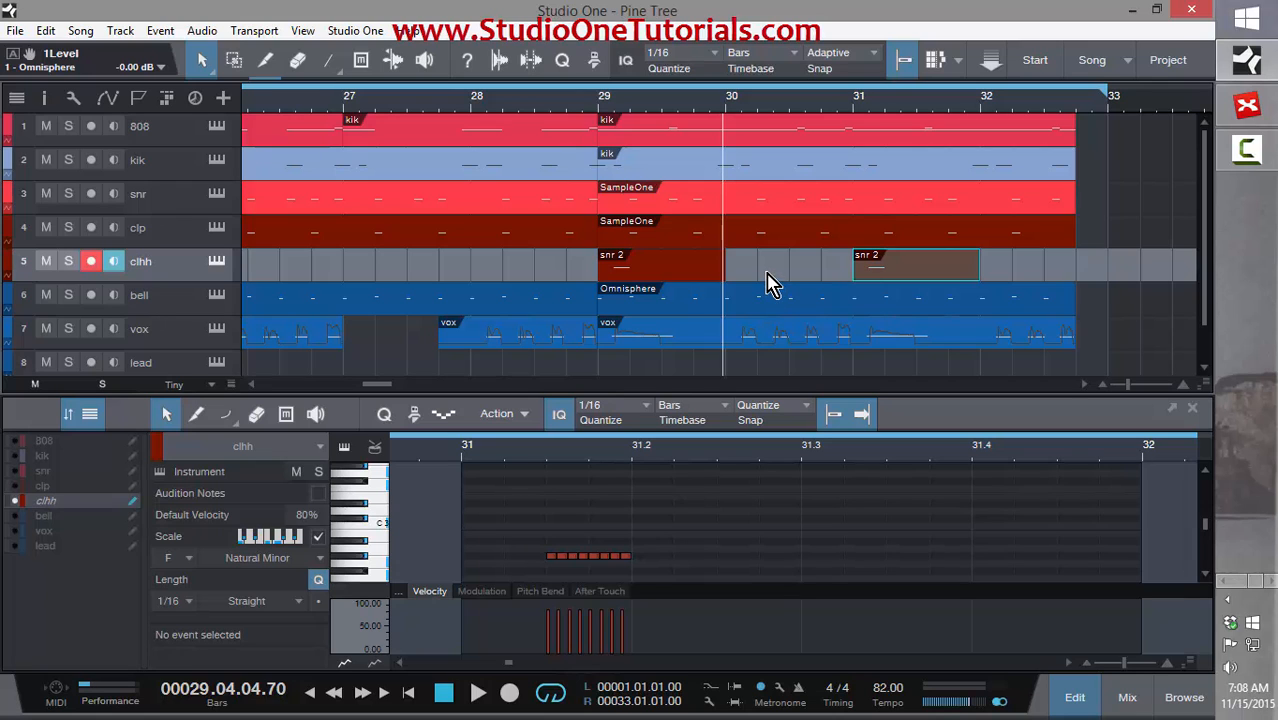
- Split the bell event at bars 30, 31 and 32, and delete the pieces at bars 30 and 32
{"action": "key", "text": "5"}
{"action": "left_click_drag", "start_coordinate": [730, 285], "coordinate": [848, 285]}
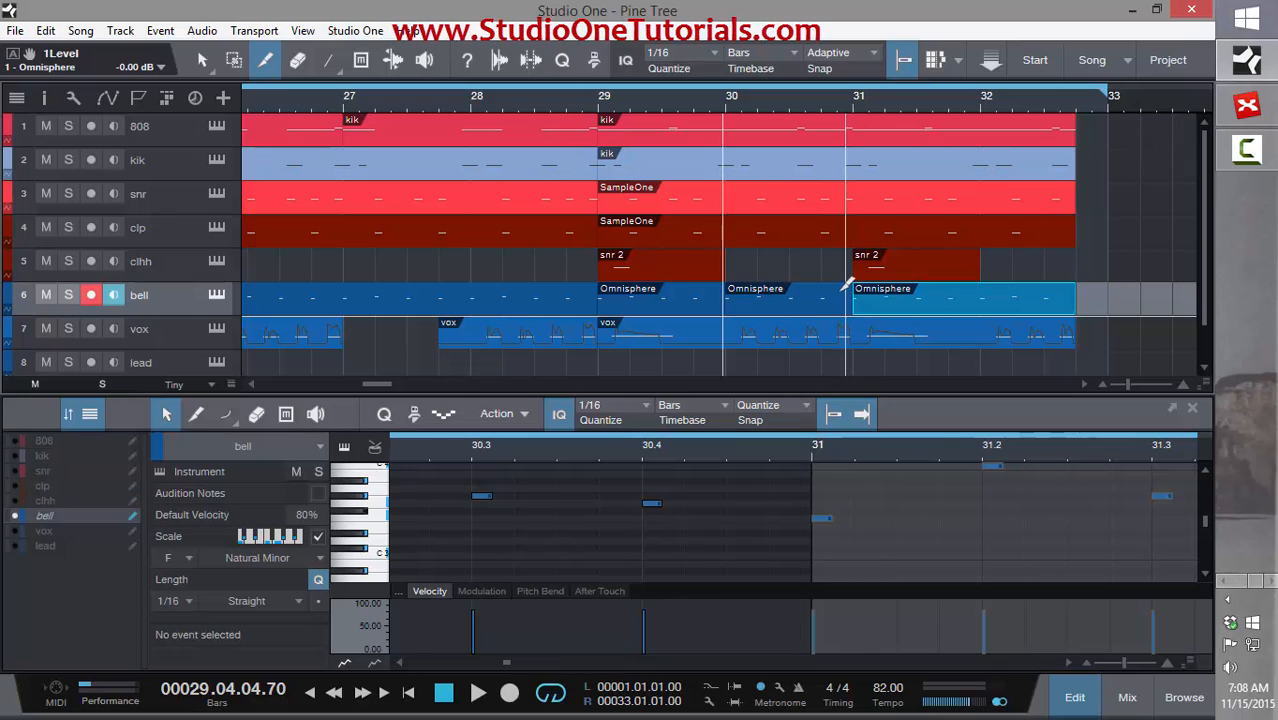
{"action": "key", "text": "1"}
{"action": "left_click", "coordinate": [800, 306]}
{"action": "key", "text": "Delete"}
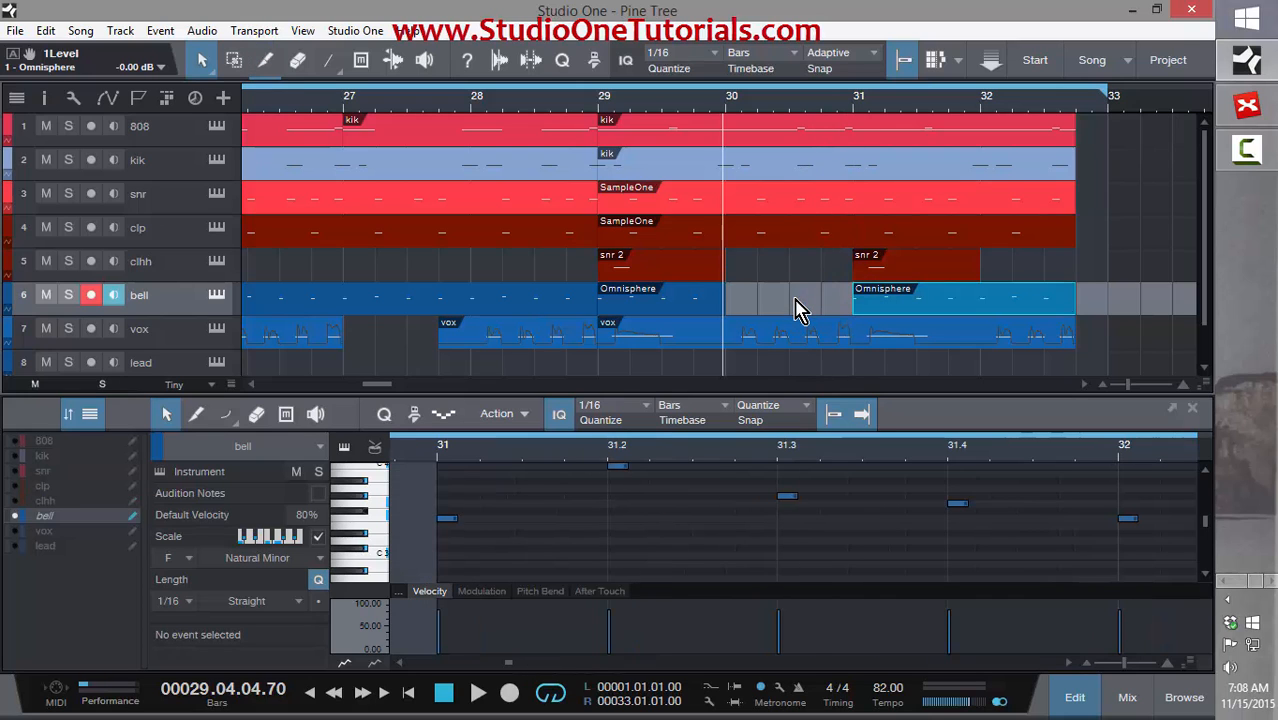
{"action": "key", "text": "5"}
{"action": "left_click_drag", "start_coordinate": [988, 291], "coordinate": [1107, 291]}
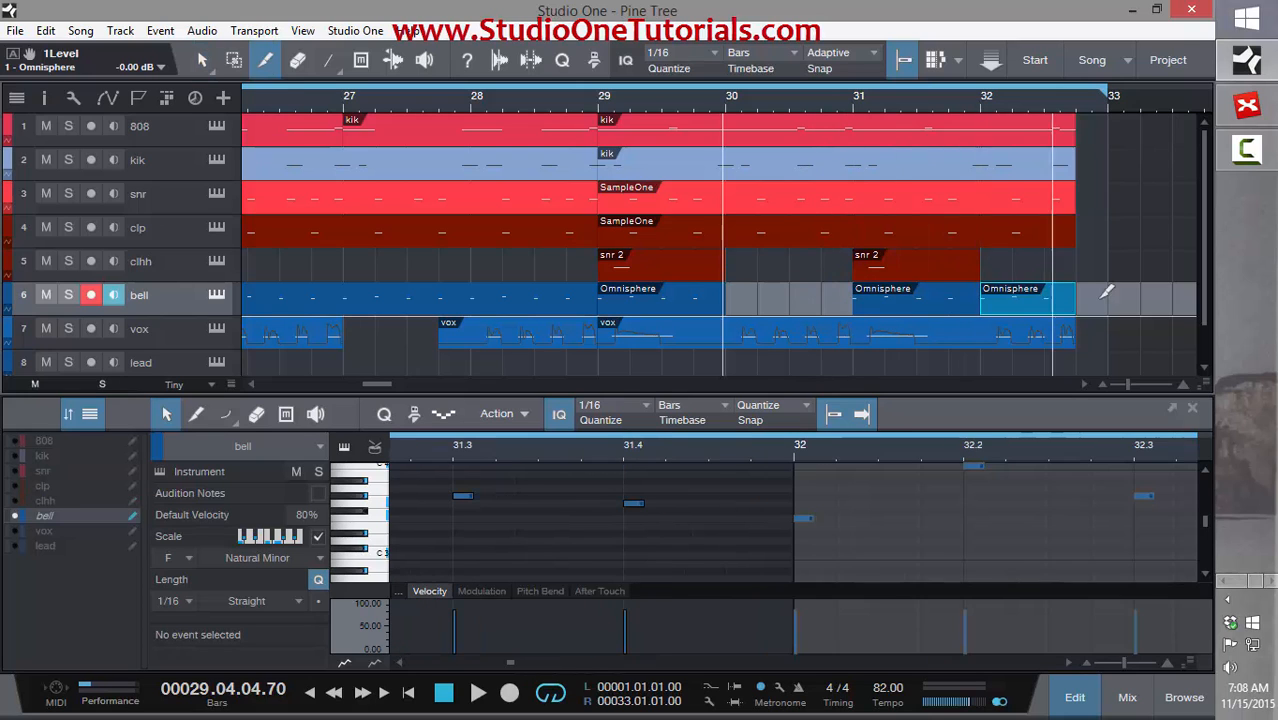
{"action": "key", "text": "1"}
{"action": "left_click", "coordinate": [1037, 305]}
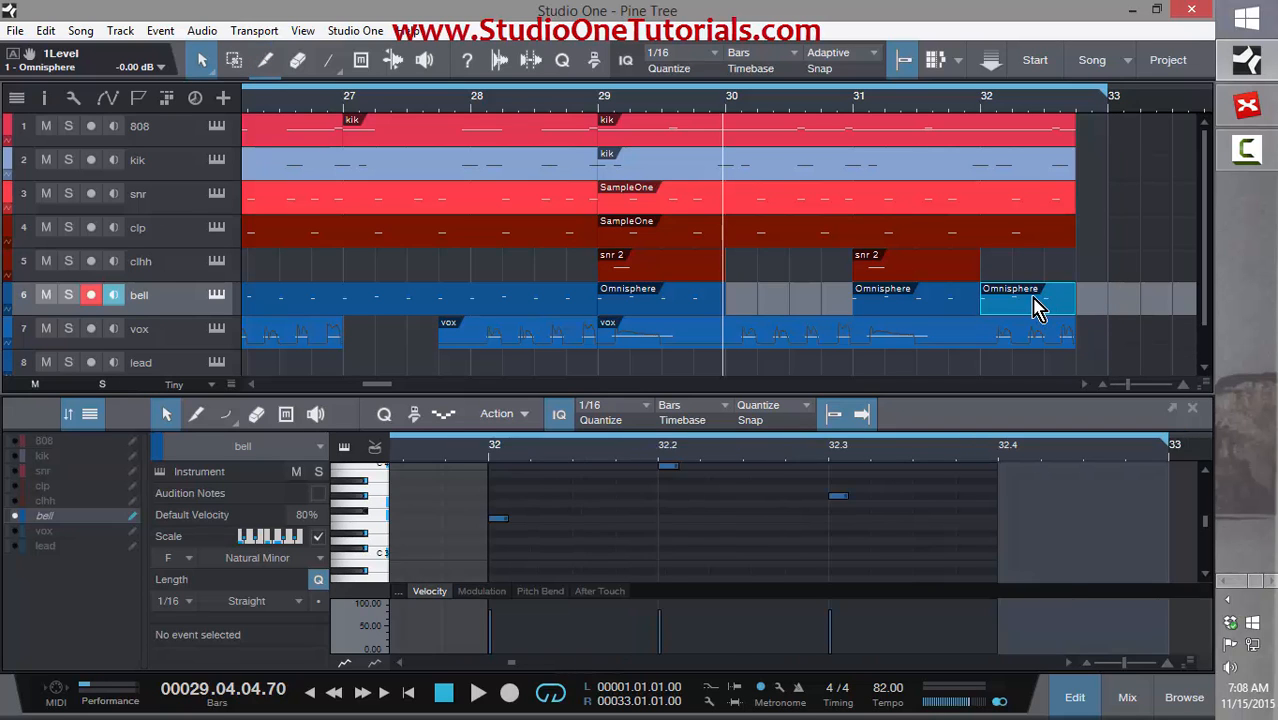
{"action": "key", "text": "Delete"}
- Play from bar 29 to the end of the arrangement to check the clhh and bell dropouts
{"action": "mouse_move", "coordinate": [580, 103]}
{"action": "left_mouse_down"}
{"action": "mouse_move", "coordinate": [604, 153]}
{"action": "mouse_move", "coordinate": [587, 110]}
{"action": "left_mouse_up"}
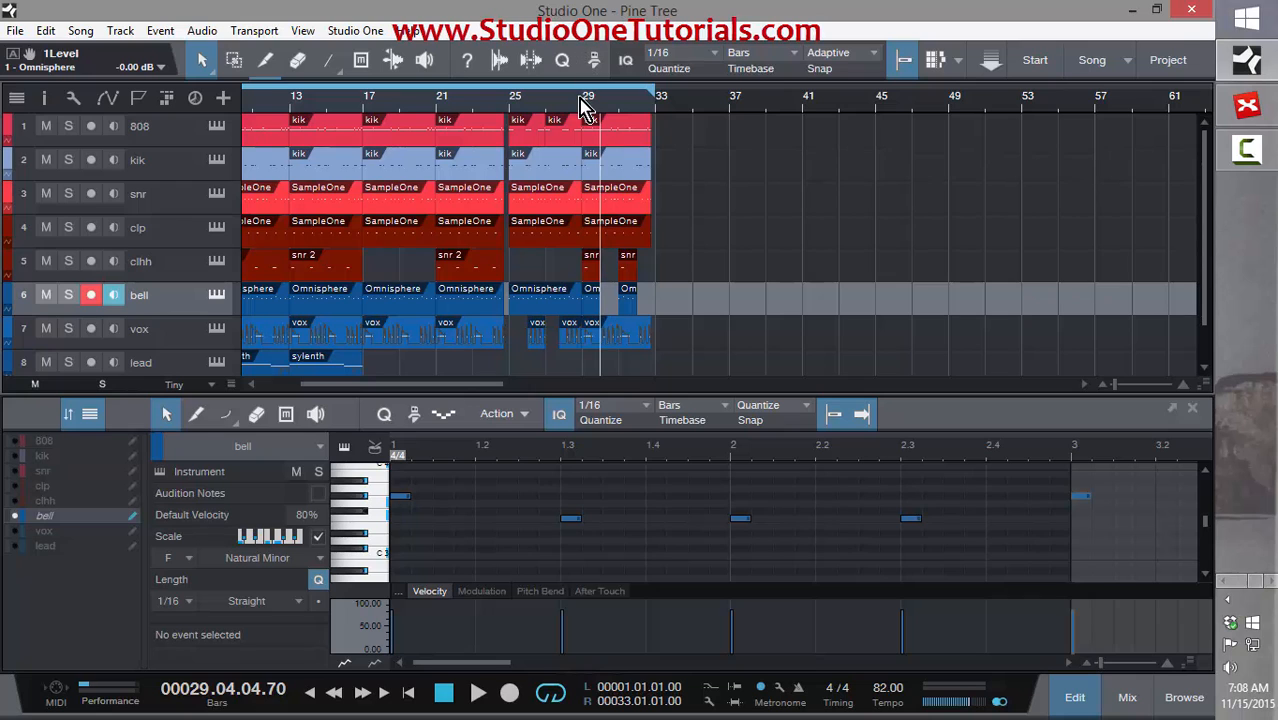
{"action": "left_click", "coordinate": [586, 110]}
{"action": "key", "text": "space"}
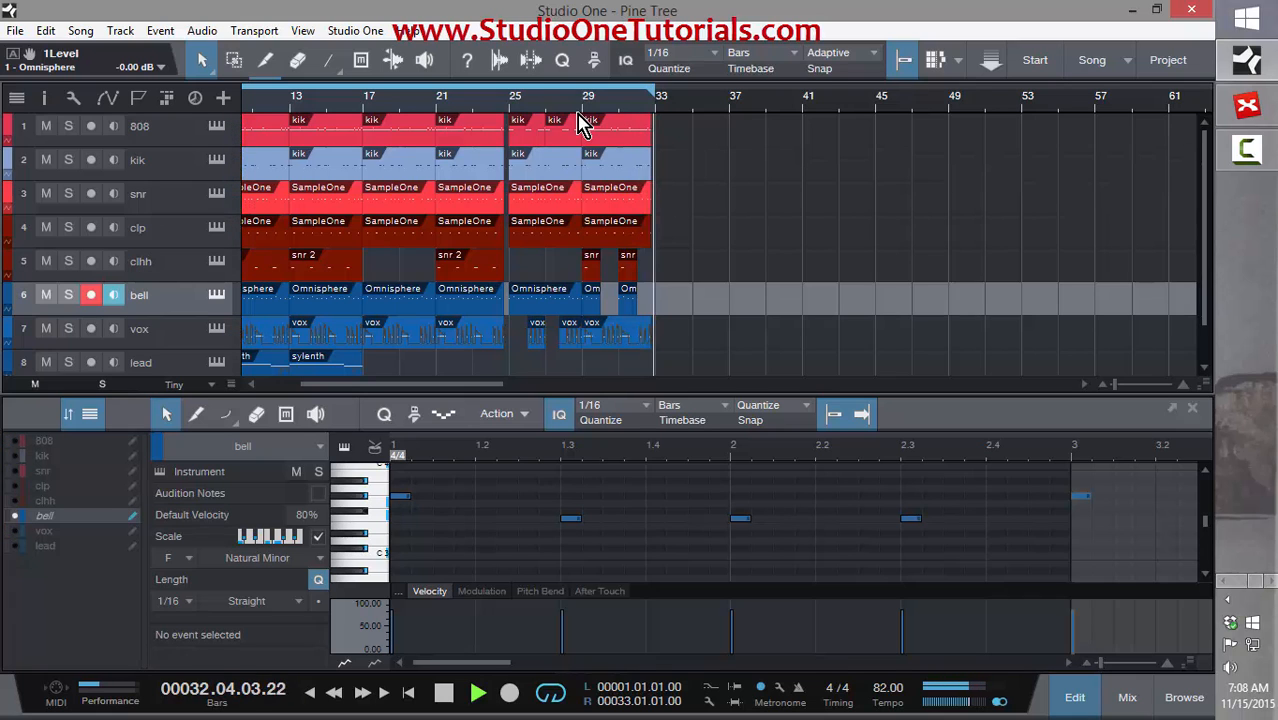
{"action": "key", "text": "space"}
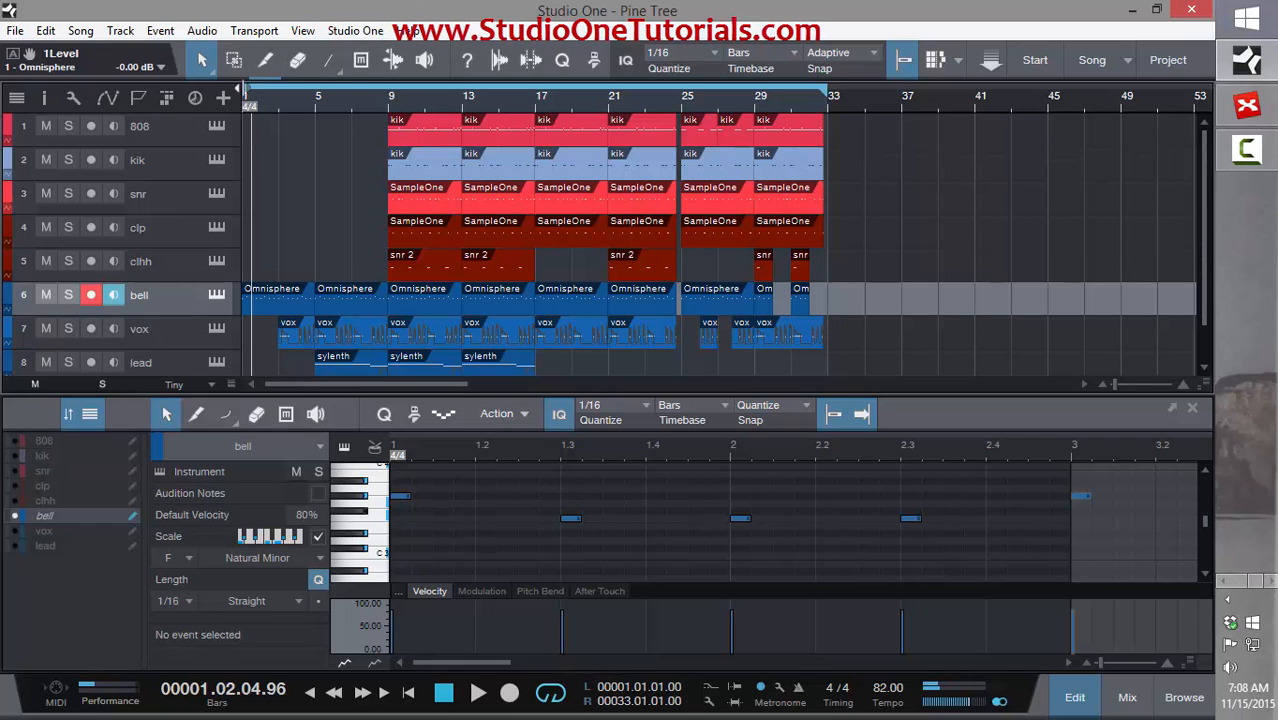
- Shorten the loop range so it starts at bar 9 and ends at bar 33
{"action": "left_click_drag", "start_coordinate": [245, 92], "coordinate": [390, 93]}
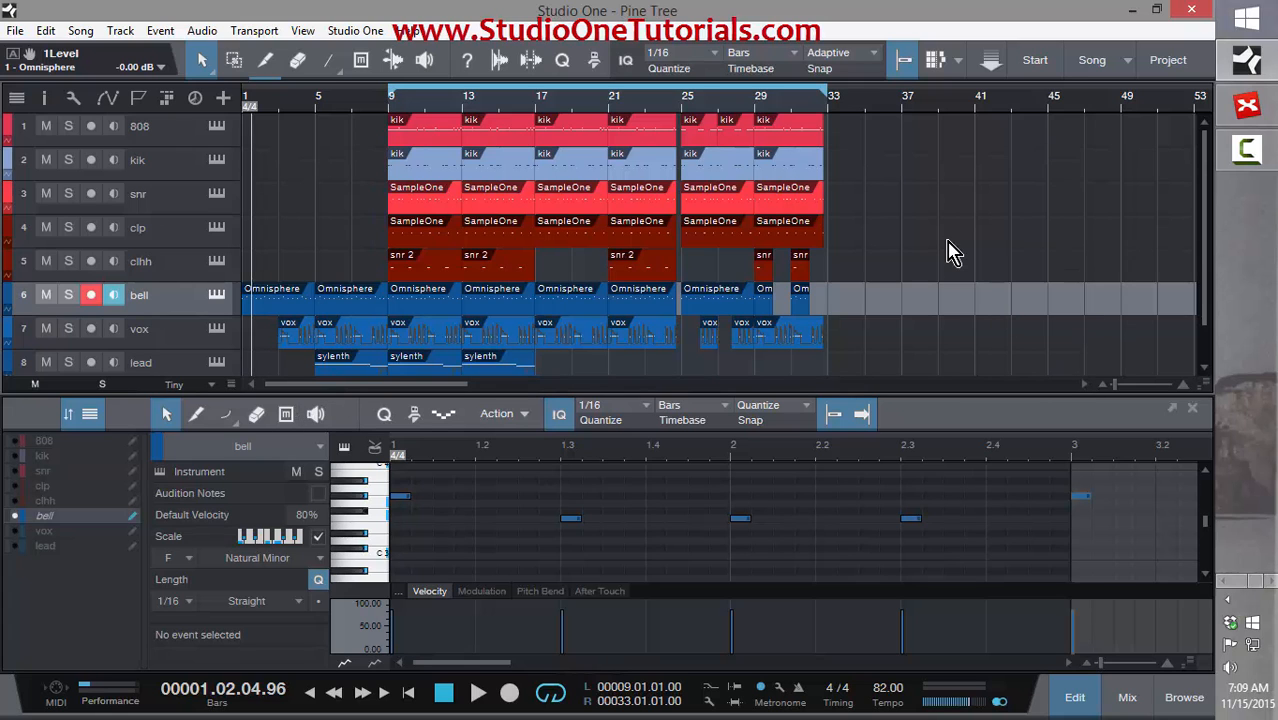
{"action": "scroll", "coordinate": [919, 240], "scroll_direction": "down", "scroll_amount": 2}
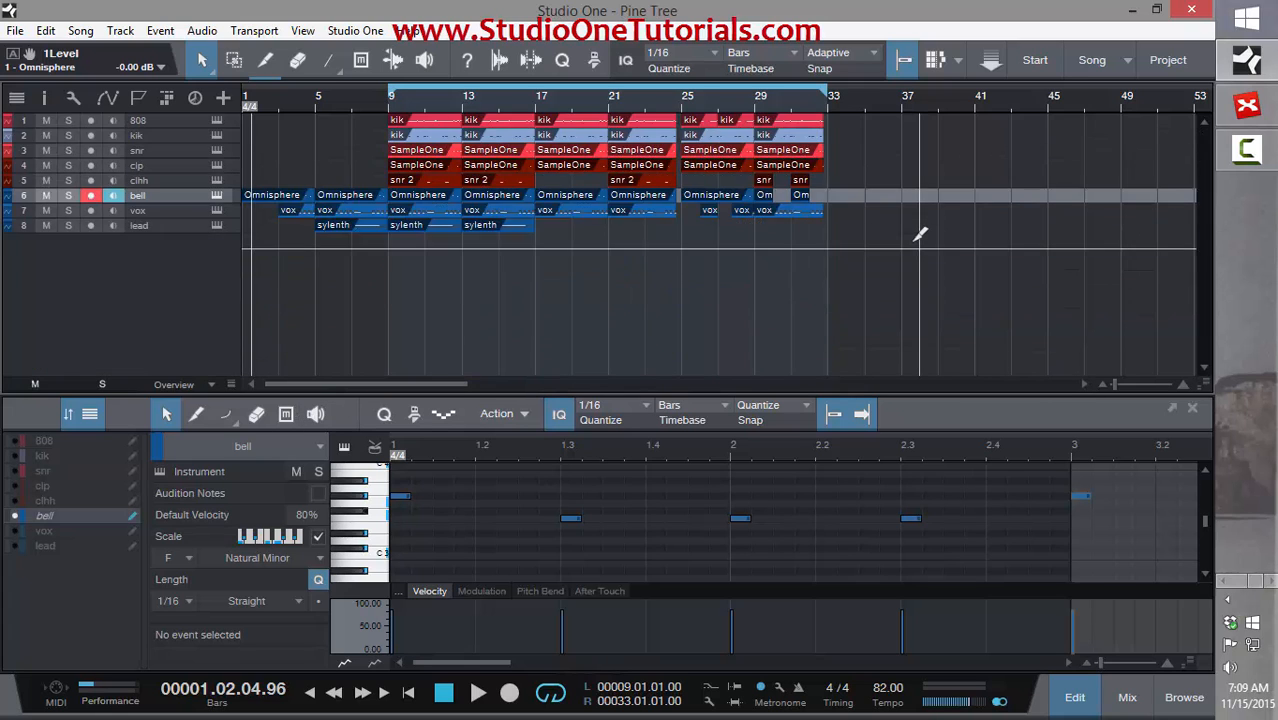
{"action": "scroll", "coordinate": [919, 240], "scroll_direction": "up", "scroll_amount": 4}
{"action": "scroll", "coordinate": [919, 240], "scroll_direction": "down", "scroll_amount": 2}
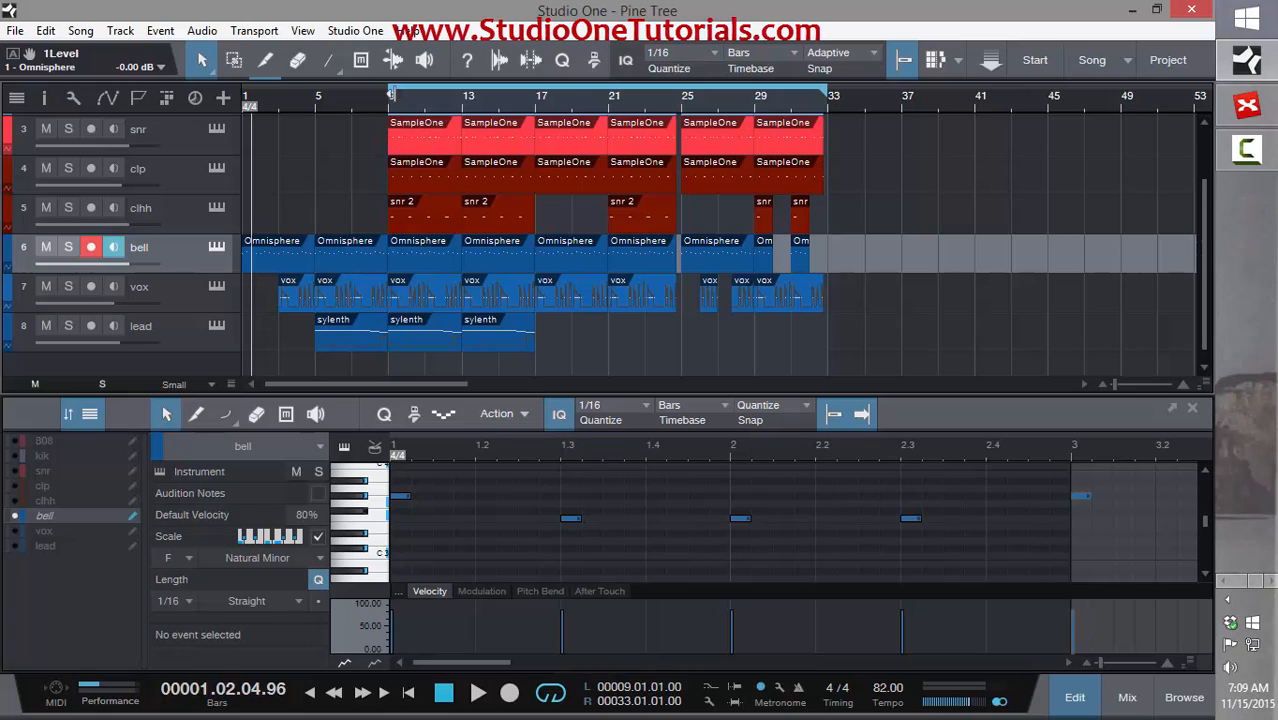
- Play the looped section and raise the lead track's volume to +2.0
{"action": "left_click_drag", "start_coordinate": [349, 95], "coordinate": [376, 96]}
{"action": "key", "text": "comma"}
{"action": "key", "text": "space"}
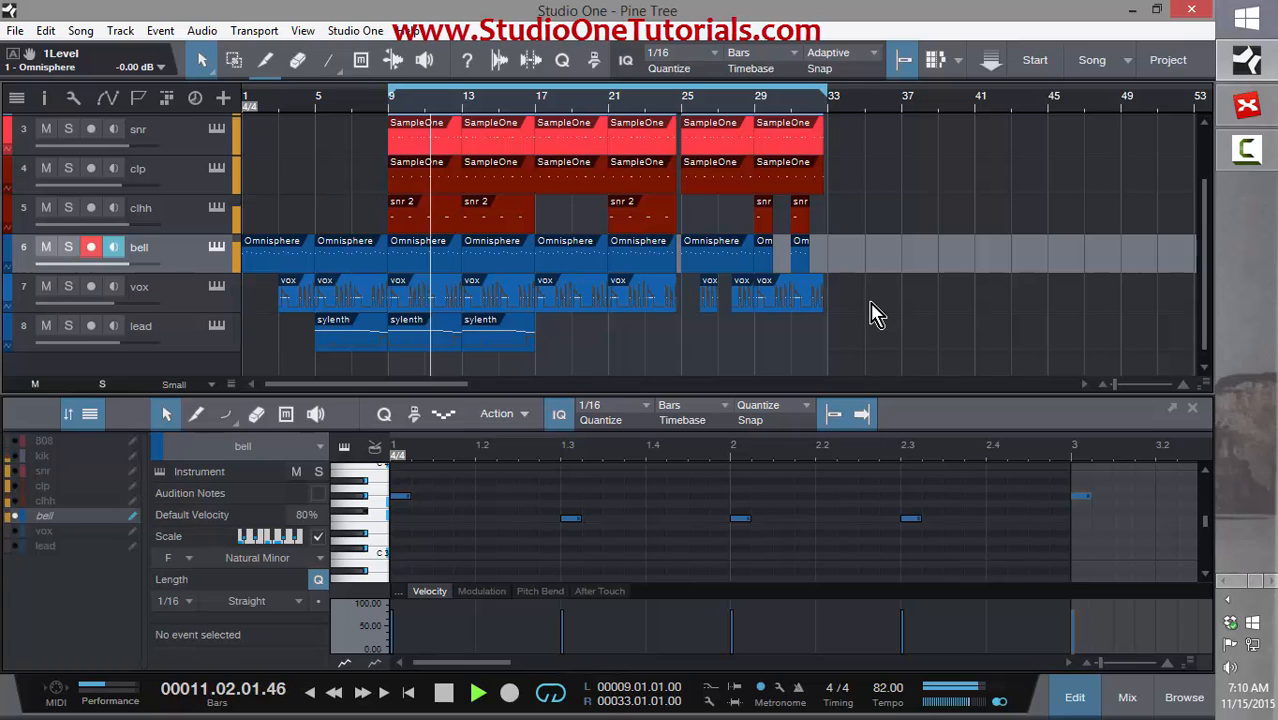
{"action": "left_click_drag", "start_coordinate": [117, 343], "coordinate": [133, 344]}
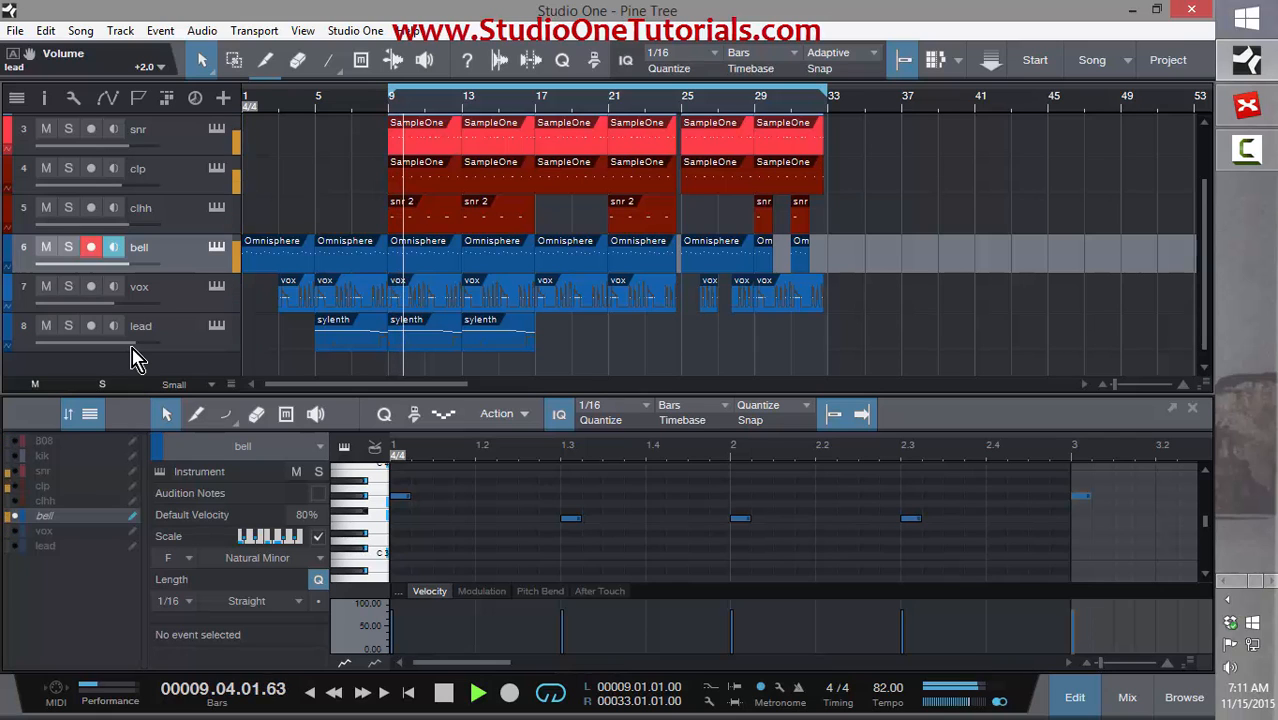
{"action": "key", "text": "space"}
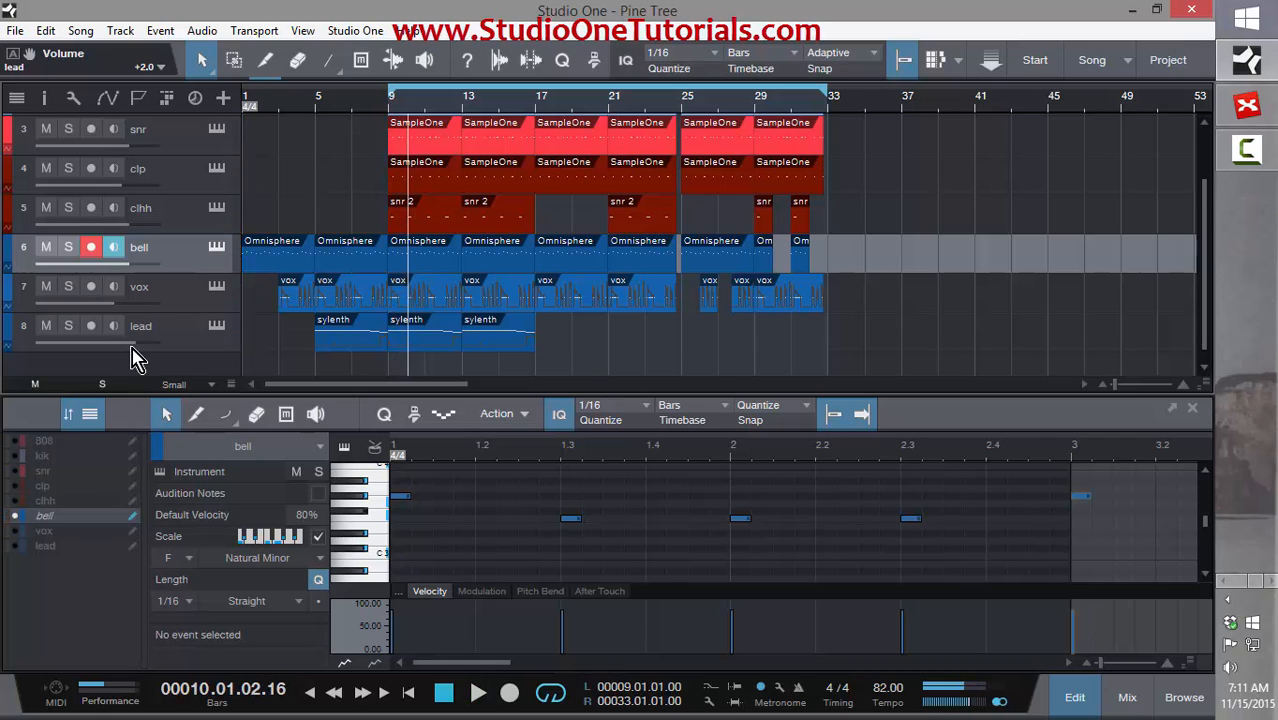
- Swap the four-bar sections at bars 17 and 25 on the 808 through vox tracks
{"action": "scroll", "coordinate": [613, 357], "scroll_direction": "up", "scroll_amount": 2}
{"action": "scroll", "coordinate": [613, 357], "scroll_direction": "down", "scroll_amount": 3}
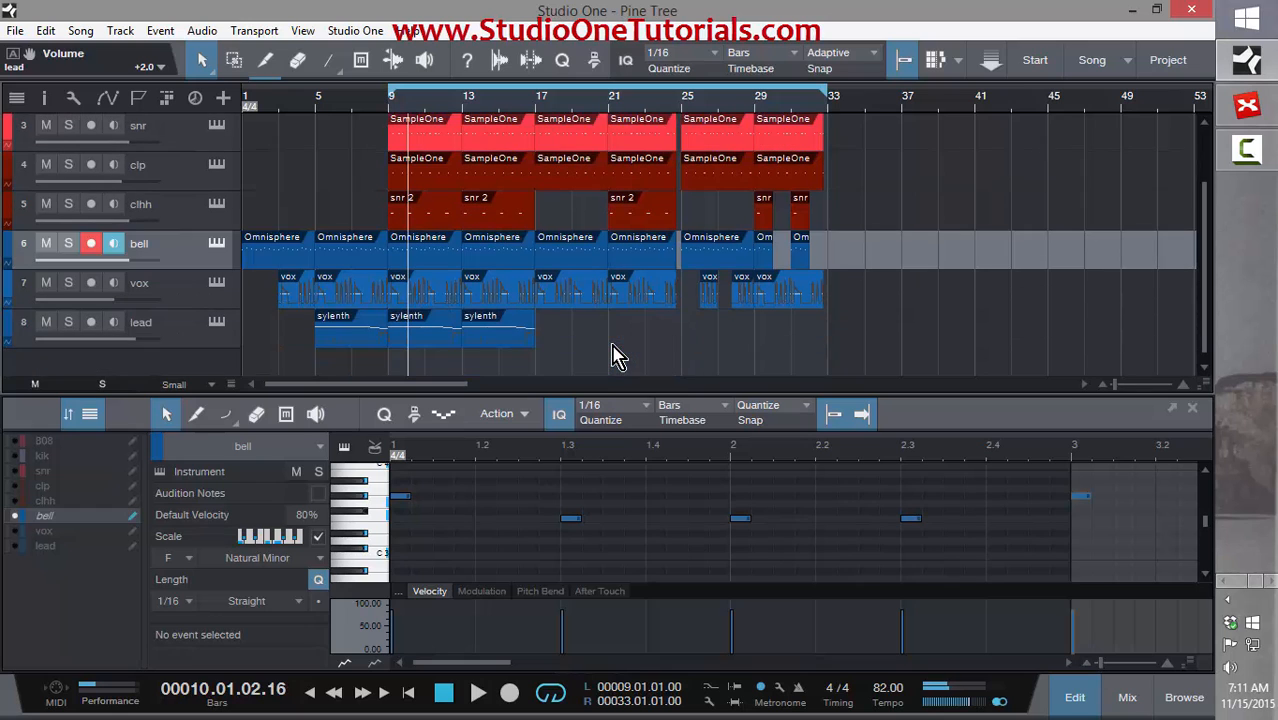
{"action": "left_click_drag", "start_coordinate": [613, 340], "coordinate": [908, 142]}
{"action": "scroll", "coordinate": [789, 210], "scroll_direction": "down", "scroll_amount": 2}
{"action": "left_click_drag", "start_coordinate": [757, 343], "coordinate": [685, 72]}
{"action": "left_click_drag", "start_coordinate": [710, 145], "coordinate": [564, 145]}
{"action": "left_click_drag", "start_coordinate": [1007, 348], "coordinate": [893, 12]}
{"action": "left_click_drag", "start_coordinate": [878, 116], "coordinate": [760, 138]}
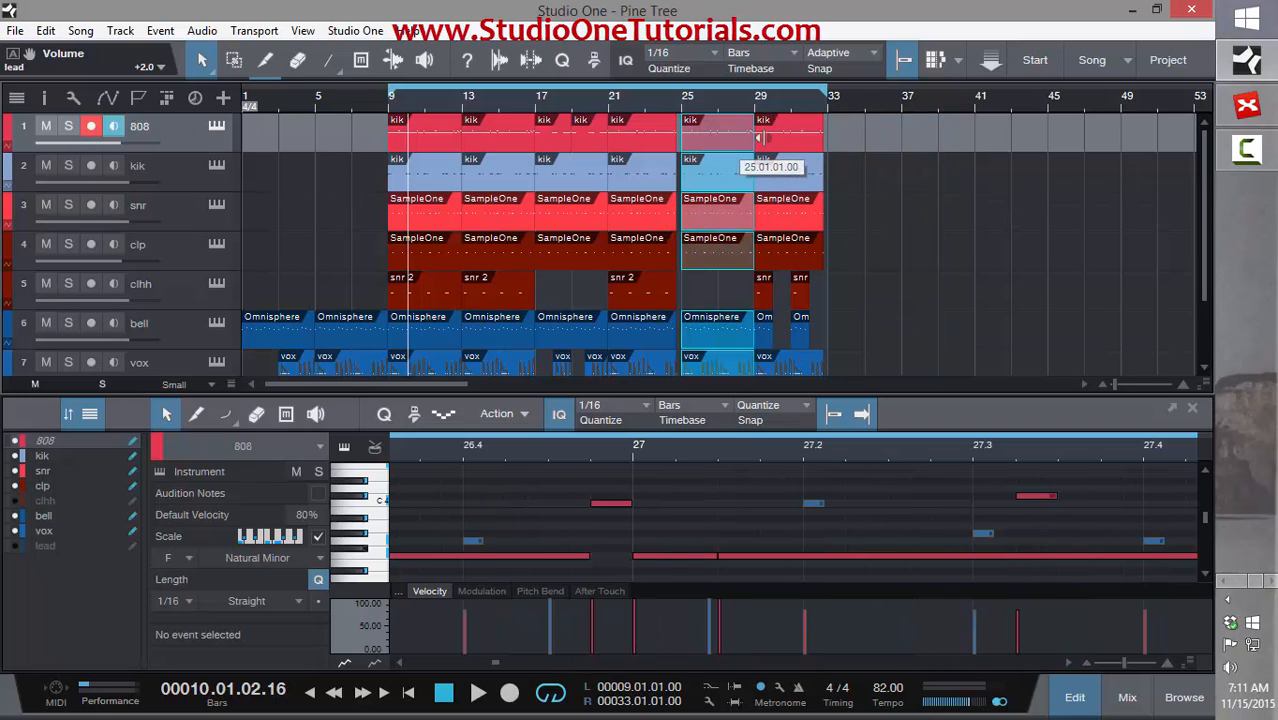
{"action": "scroll", "coordinate": [930, 150], "scroll_direction": "down", "scroll_amount": 2}
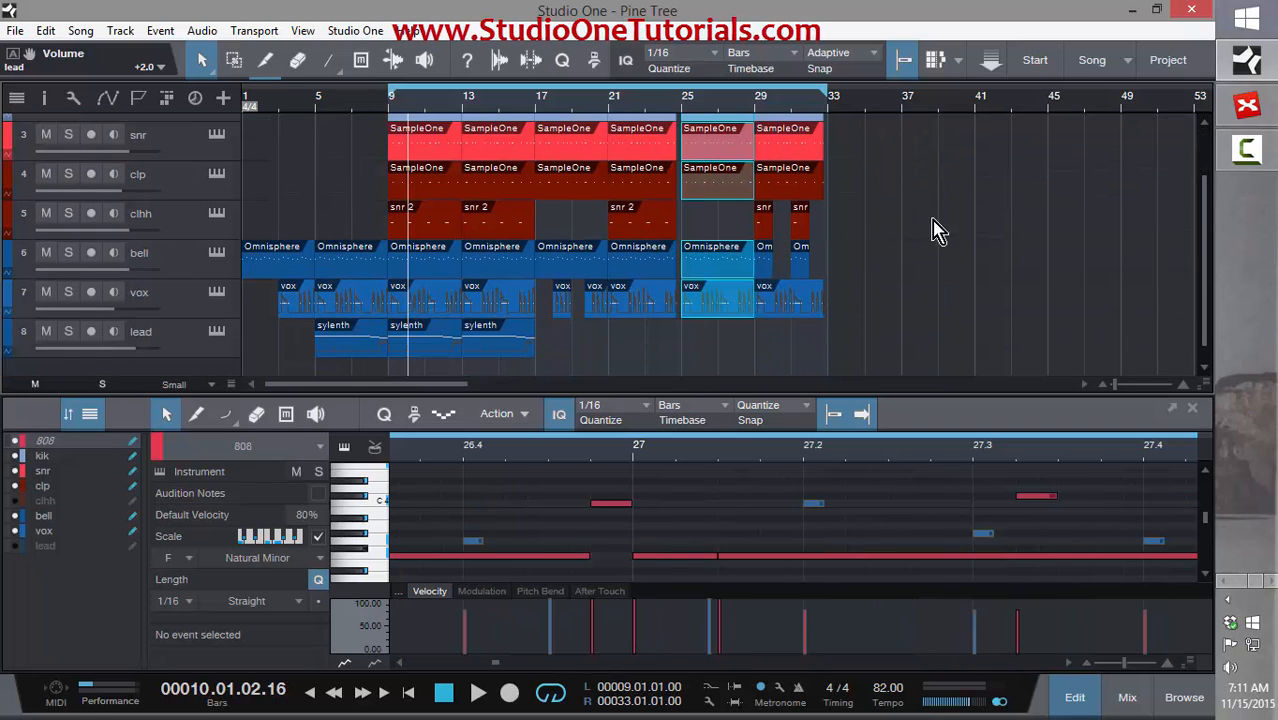
{"action": "scroll", "coordinate": [906, 203], "scroll_direction": "down", "scroll_amount": 3}
{"action": "scroll", "coordinate": [906, 203], "scroll_direction": "up", "scroll_amount": 2}
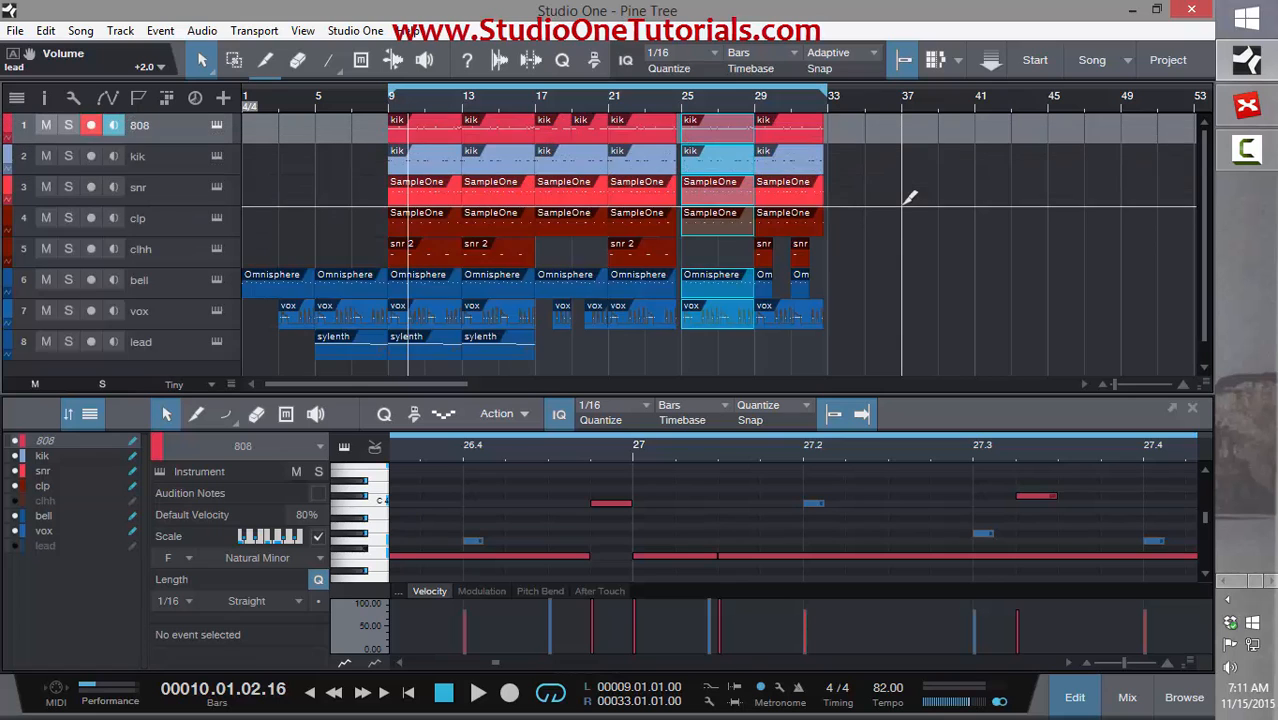
{"action": "scroll", "coordinate": [906, 203], "scroll_direction": "down", "scroll_amount": 1}
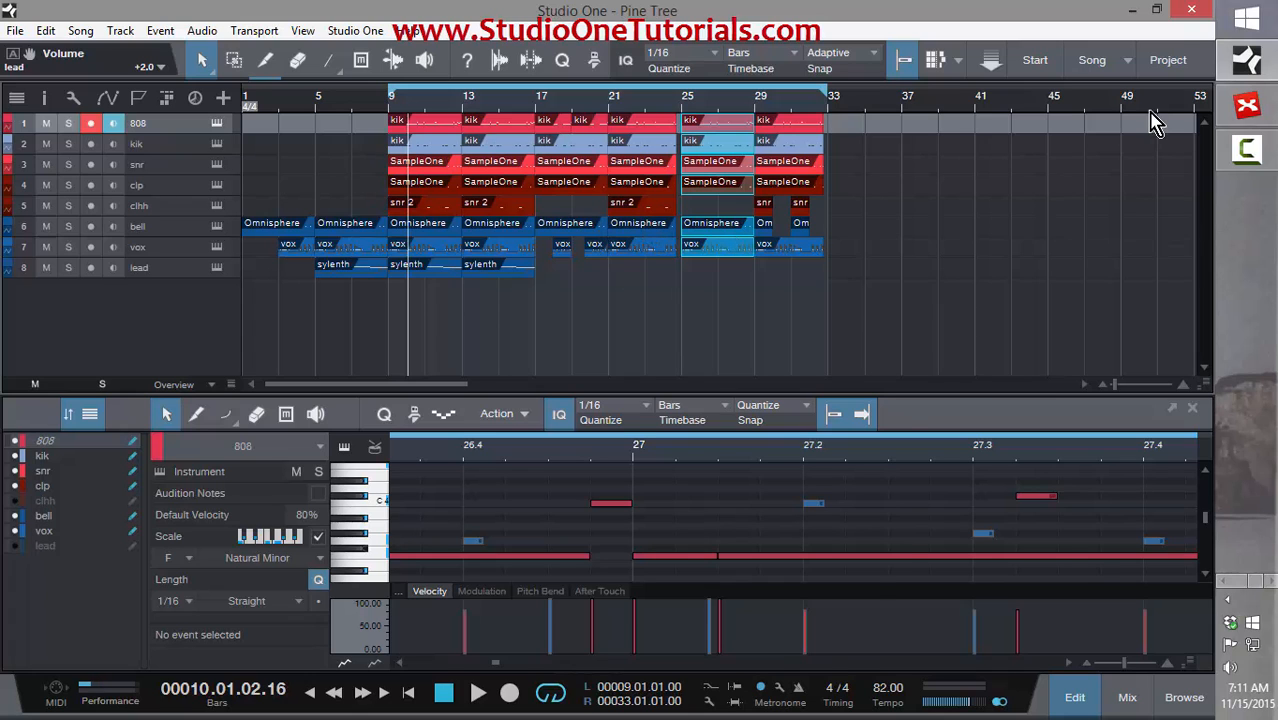
- Show the file browser's full drive listing and collapse the Industry Music folder on the BIG BOI (I:) drive
{"action": "key", "text": "F5"}
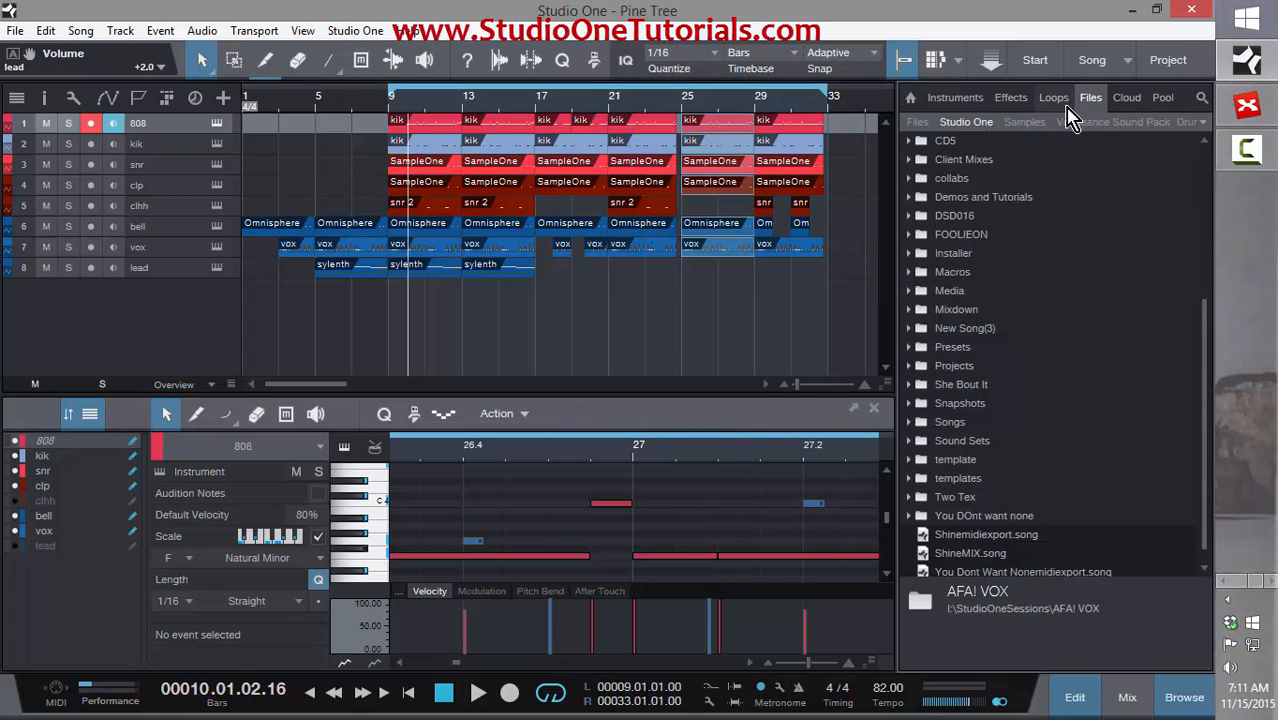
{"action": "scroll", "coordinate": [998, 251], "scroll_direction": "up", "scroll_amount": 5}
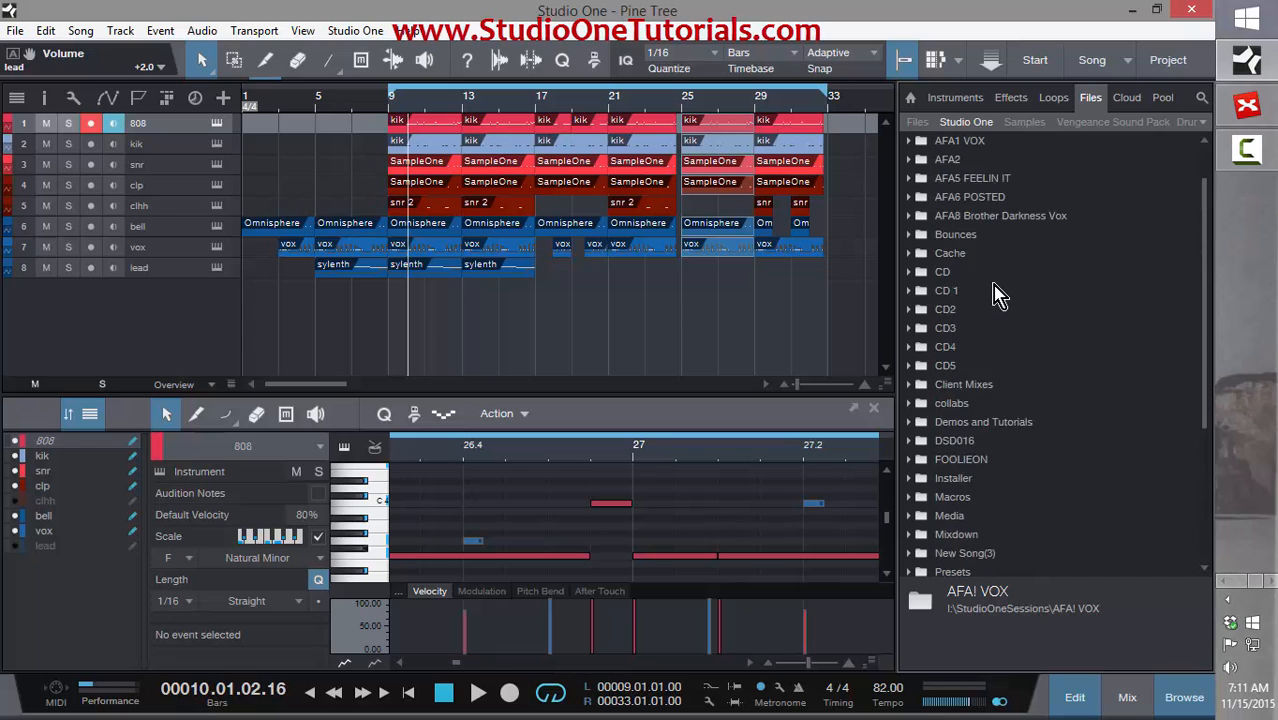
{"action": "left_click", "coordinate": [918, 122]}
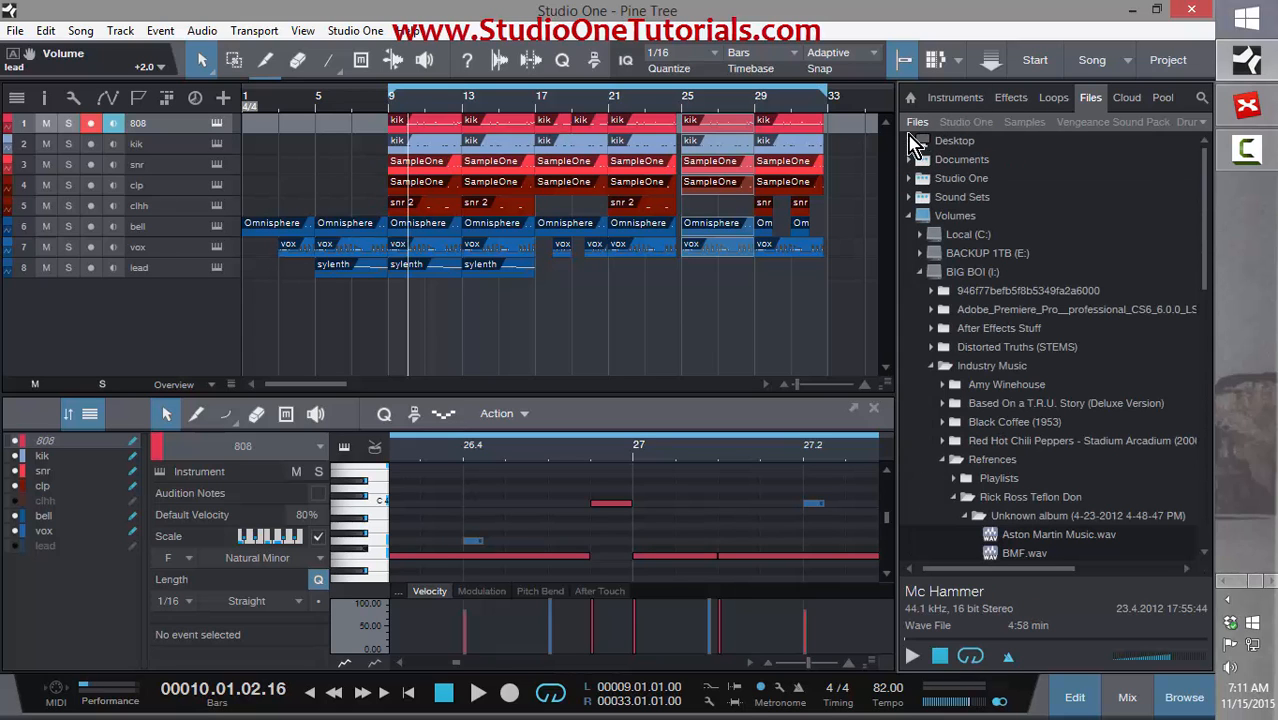
{"action": "left_click", "coordinate": [909, 217]}
{"action": "left_click", "coordinate": [909, 217]}
{"action": "left_click", "coordinate": [909, 217]}
{"action": "left_click", "coordinate": [909, 217]}
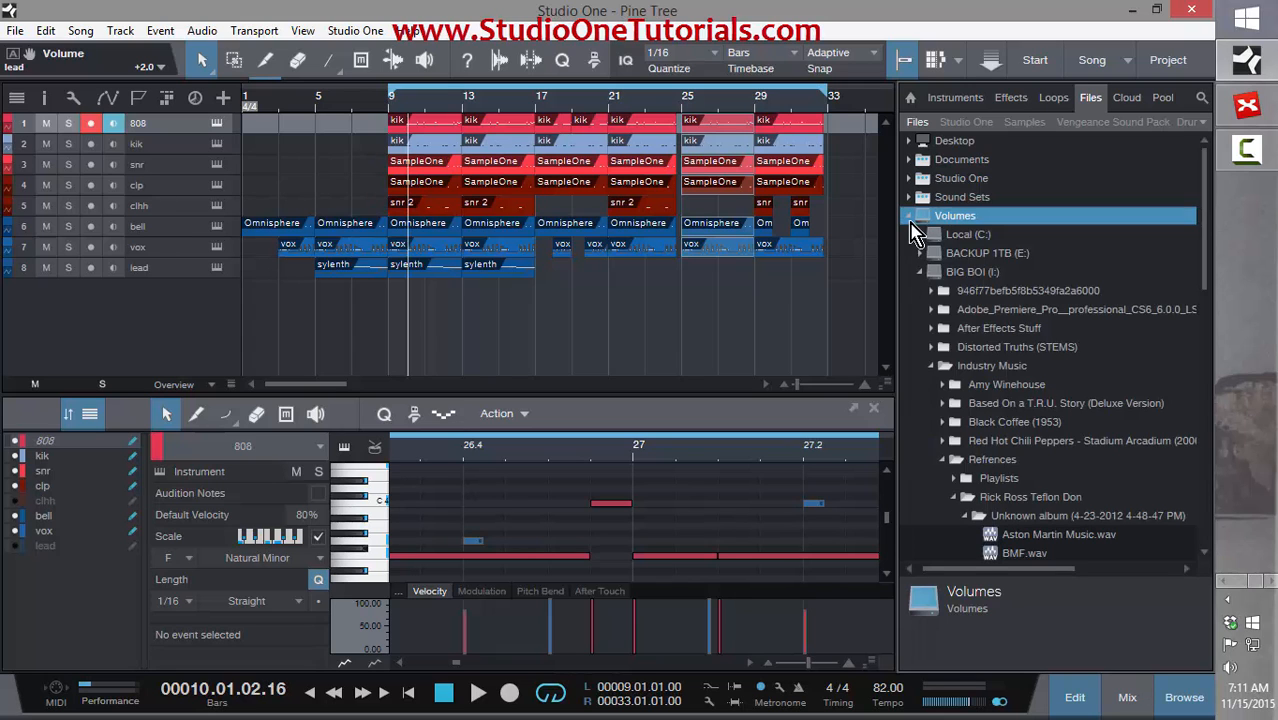
{"action": "scroll", "coordinate": [934, 346], "scroll_direction": "down", "scroll_amount": 3}
{"action": "scroll", "coordinate": [935, 345], "scroll_direction": "up", "scroll_amount": 3}
{"action": "left_click", "coordinate": [932, 368]}
{"action": "scroll", "coordinate": [934, 360], "scroll_direction": "down", "scroll_amount": 7}
{"action": "scroll", "coordinate": [938, 355], "scroll_direction": "up", "scroll_amount": 3}
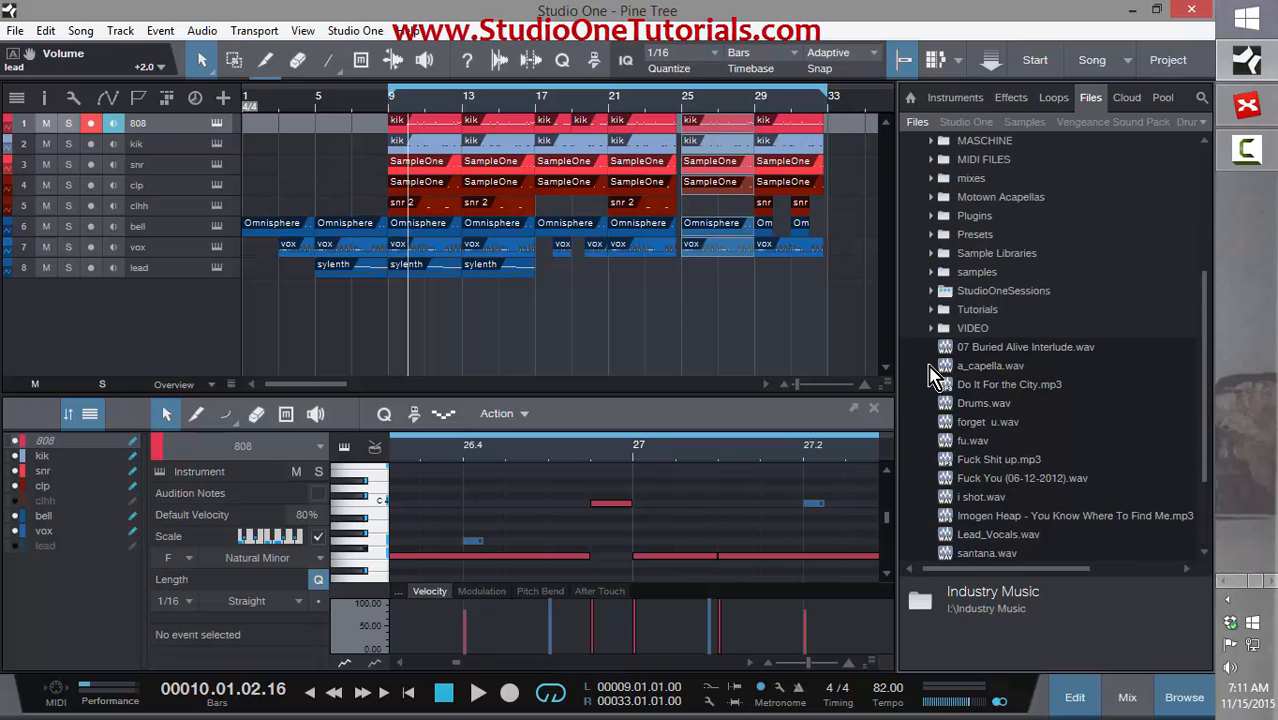
- Expand the Sample Libraries folder and its GOTO SAMPLES subfolder
{"action": "left_click", "coordinate": [937, 316]}
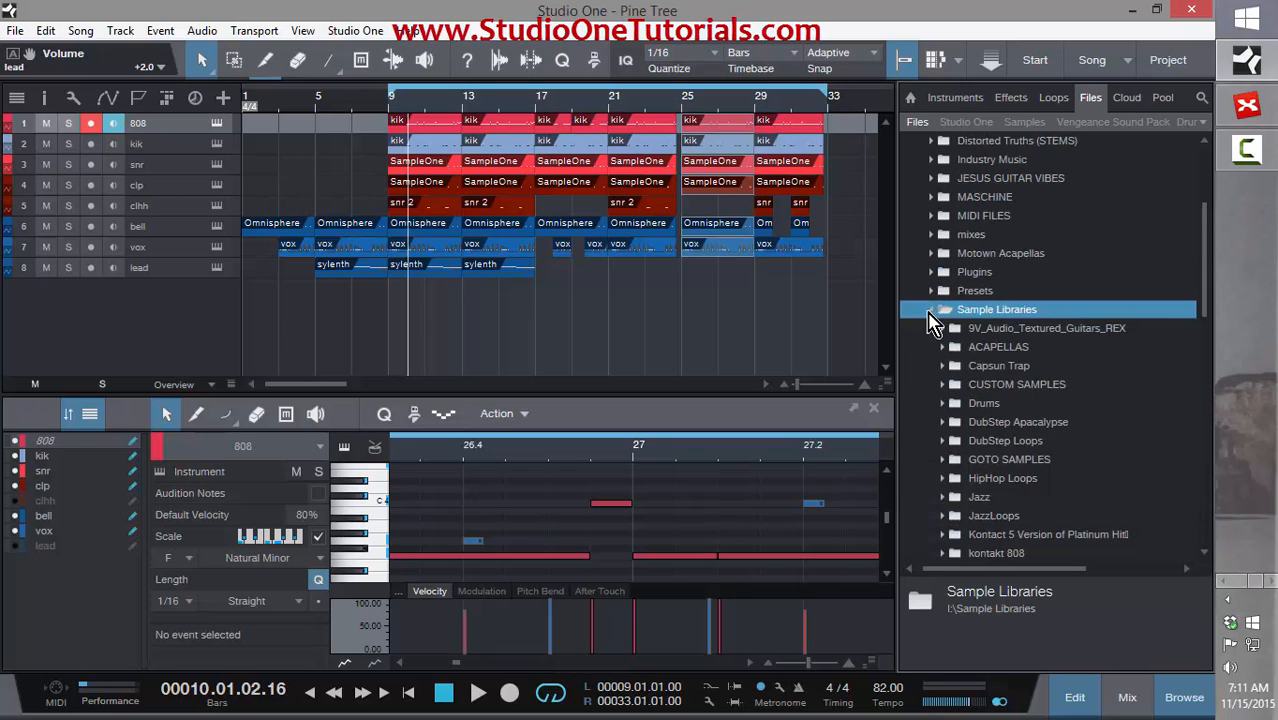
{"action": "scroll", "coordinate": [938, 335], "scroll_direction": "down", "scroll_amount": 2}
{"action": "left_click", "coordinate": [943, 348]}
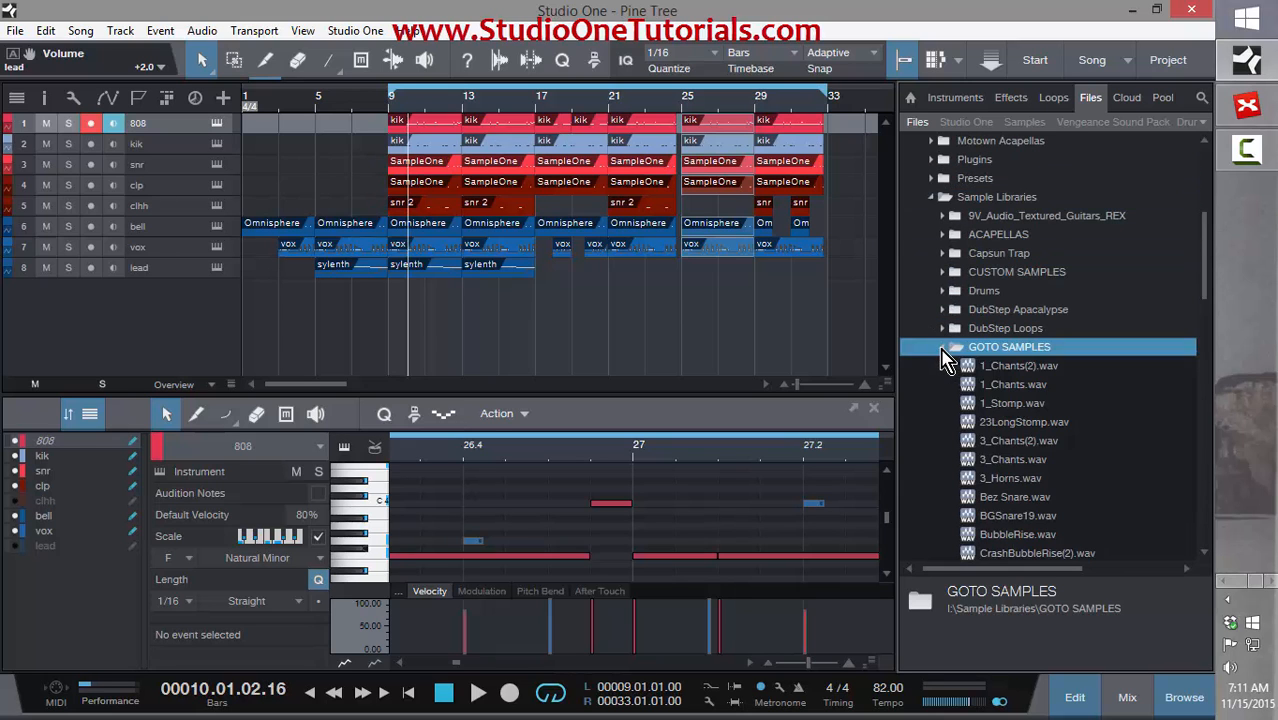
{"action": "scroll", "coordinate": [943, 350], "scroll_direction": "down", "scroll_amount": 3}
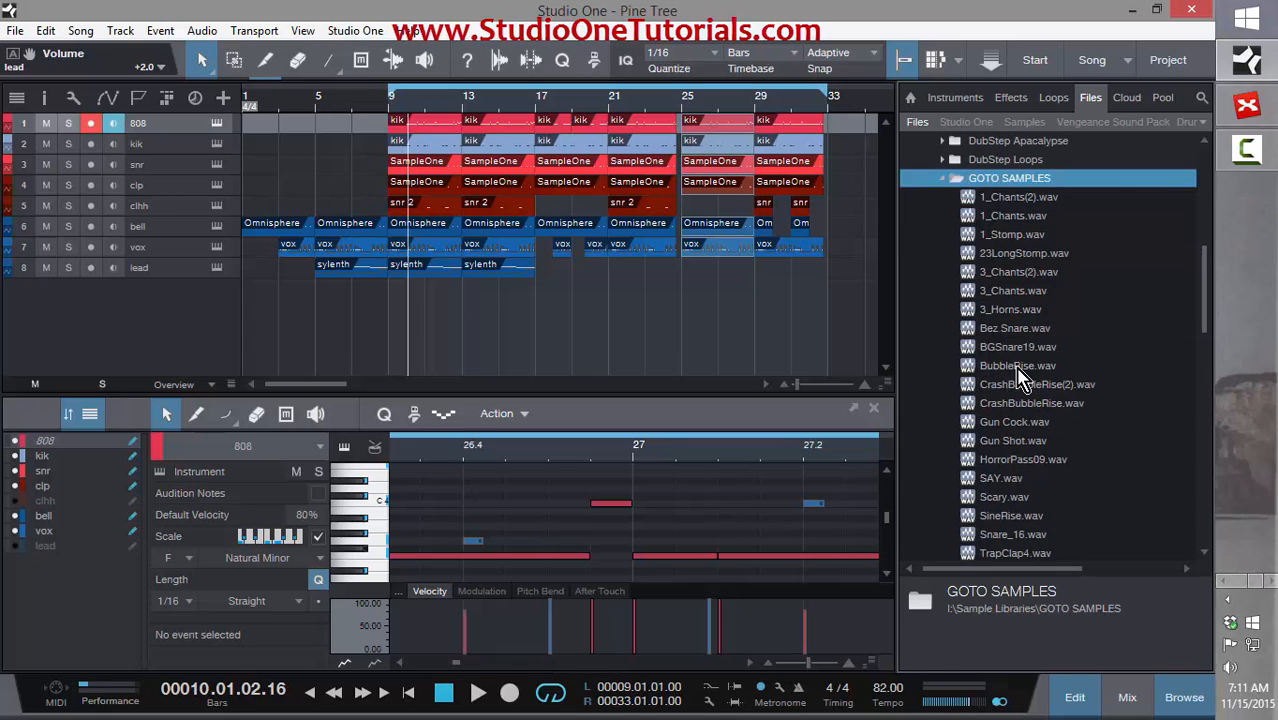
- Preview BubbleRise.wav and place it on a new audio track at bar 7
{"action": "left_click", "coordinate": [990, 370]}
{"action": "left_click", "coordinate": [914, 660]}
{"action": "left_click_drag", "start_coordinate": [1030, 370], "coordinate": [396, 286]}
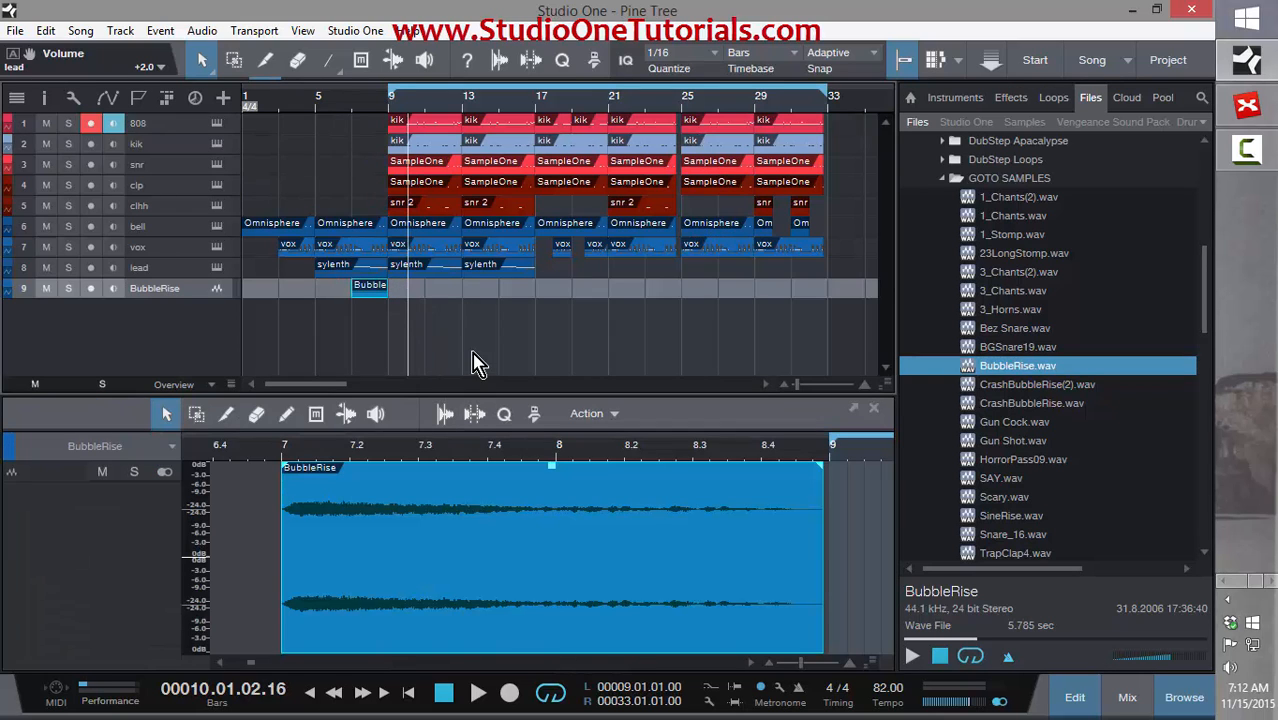
- Time-stretch the end of the BubbleRise event so it lands exactly on bar 9
{"action": "scroll", "coordinate": [362, 128], "scroll_direction": "up", "scroll_amount": 3}
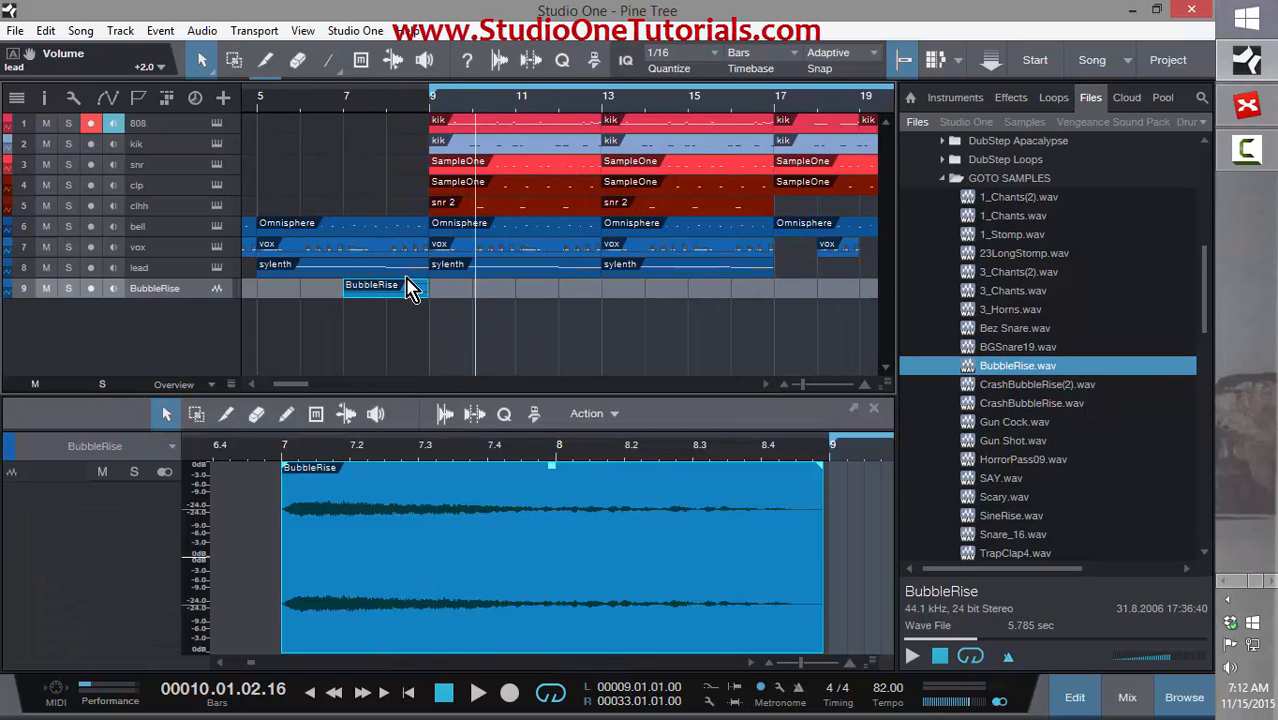
{"action": "scroll", "coordinate": [412, 322], "scroll_direction": "up", "scroll_amount": 3}
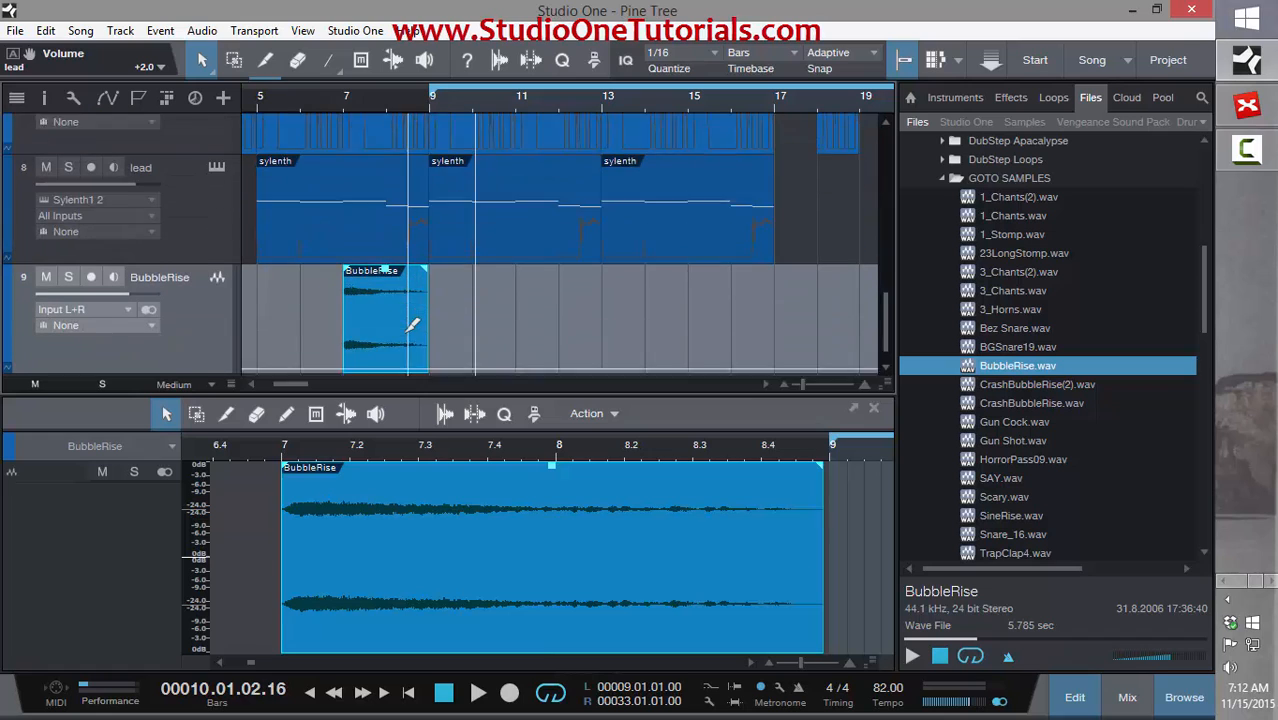
{"action": "left_click_drag", "start_coordinate": [428, 308], "coordinate": [489, 296]}
{"action": "scroll", "coordinate": [422, 170], "scroll_direction": "up", "scroll_amount": 5}
{"action": "scroll", "coordinate": [468, 126], "scroll_direction": "up", "scroll_amount": 3}
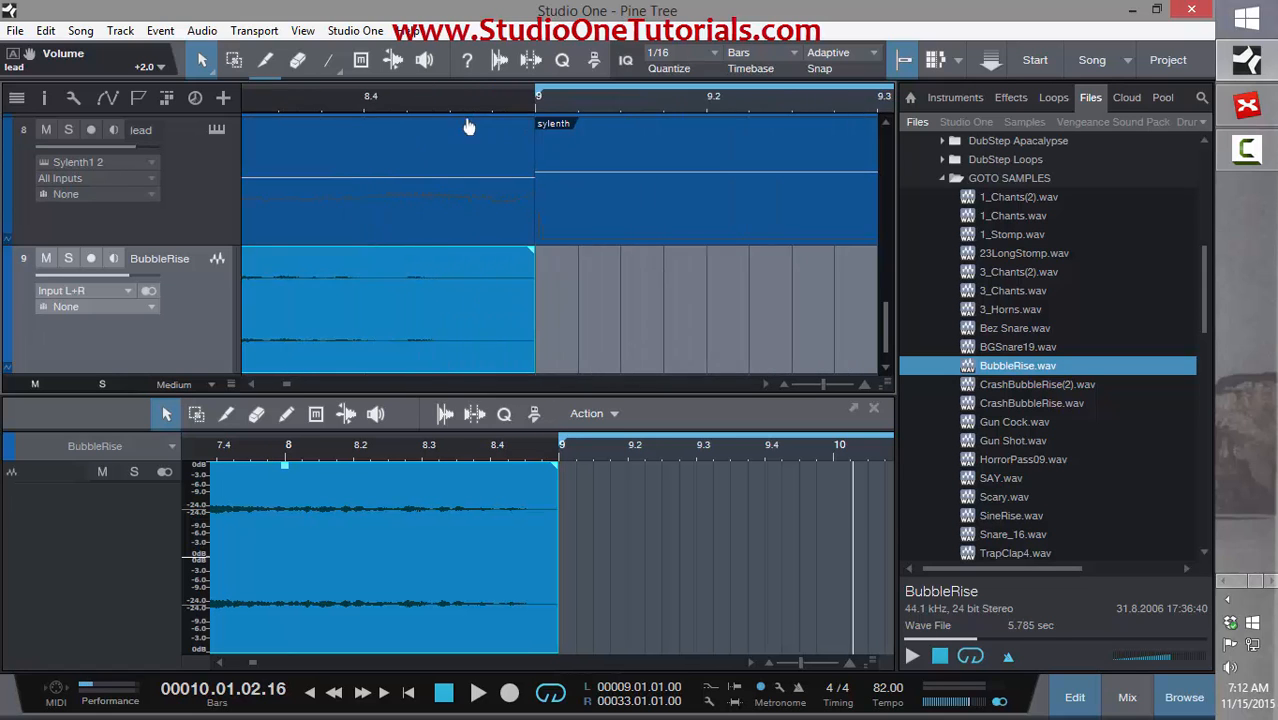
{"action": "left_click_drag", "start_coordinate": [468, 126], "coordinate": [448, 46]}
{"action": "scroll", "coordinate": [515, 252], "scroll_direction": "down", "scroll_amount": 4}
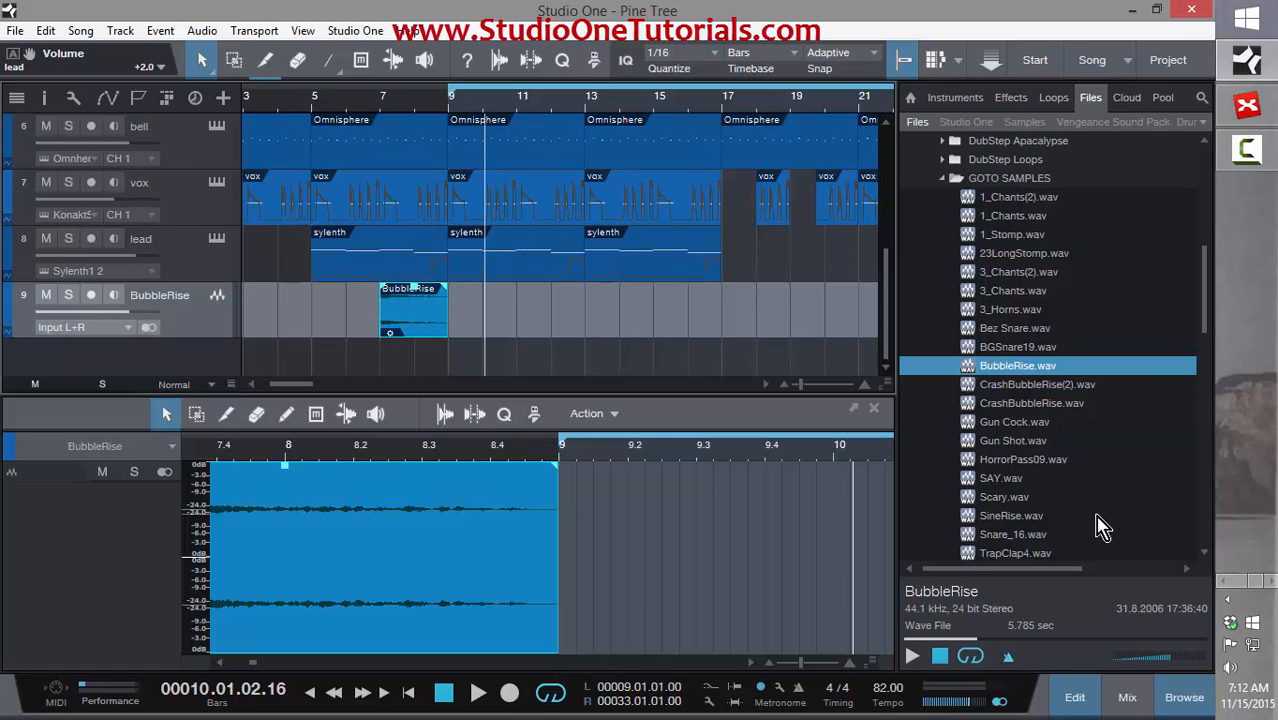
- Play from bar 7 into bar 9 to hear how BubbleRise leads into the drums
{"action": "scroll", "coordinate": [1085, 520], "scroll_direction": "down", "scroll_amount": 2}
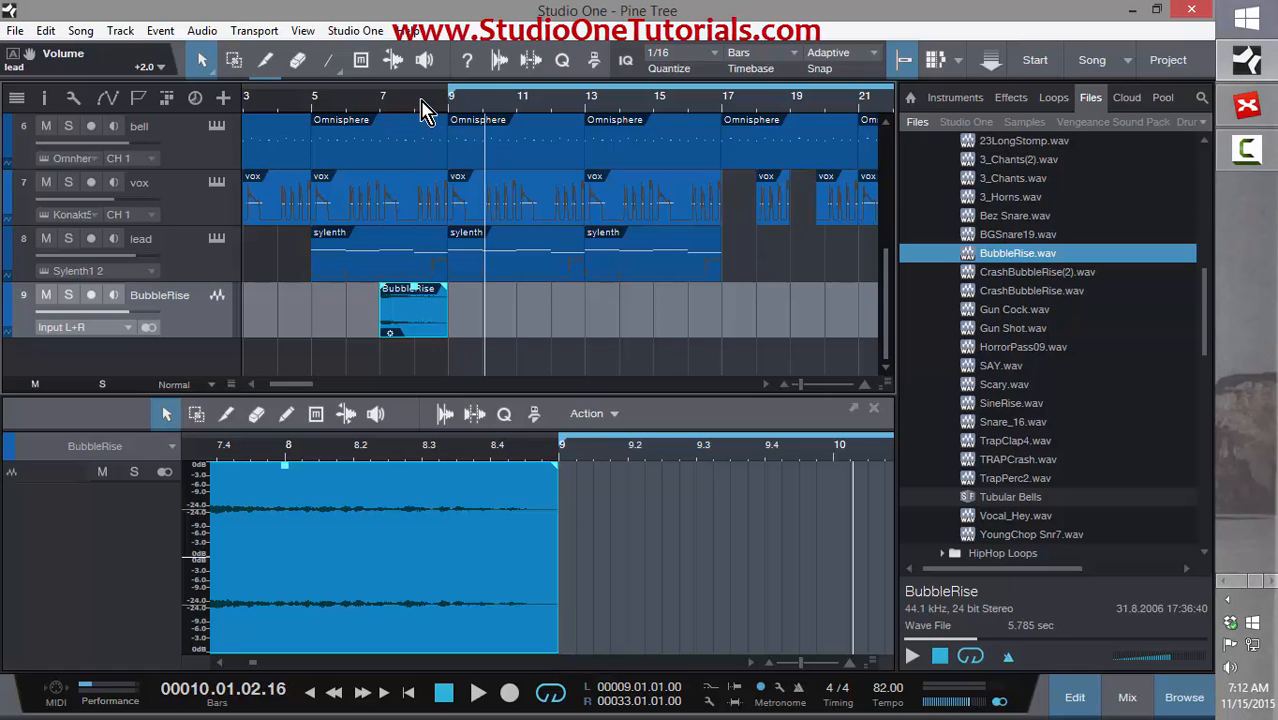
{"action": "left_click", "coordinate": [383, 107]}
{"action": "key", "text": "space"}
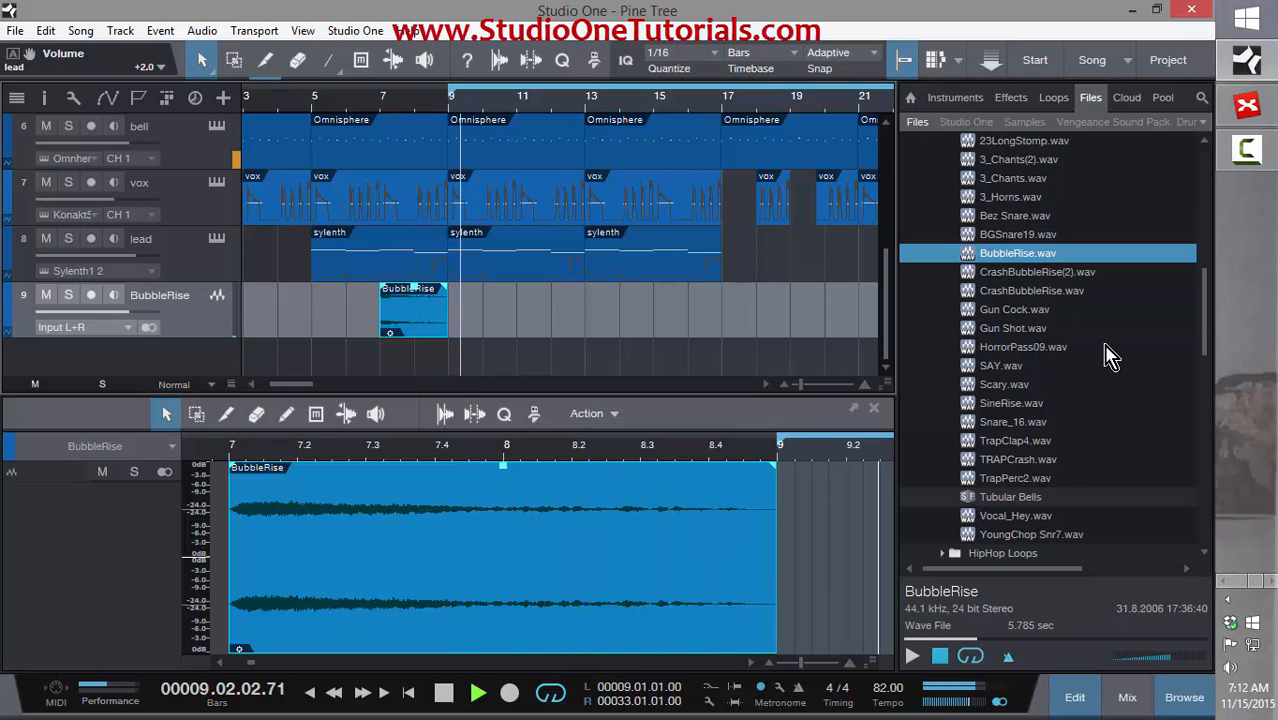
- Place 23LongStomp.wav on a new audio track at bar 9 and lower that track's volume to -15.2
{"action": "left_click_drag", "start_coordinate": [1024, 142], "coordinate": [500, 352]}
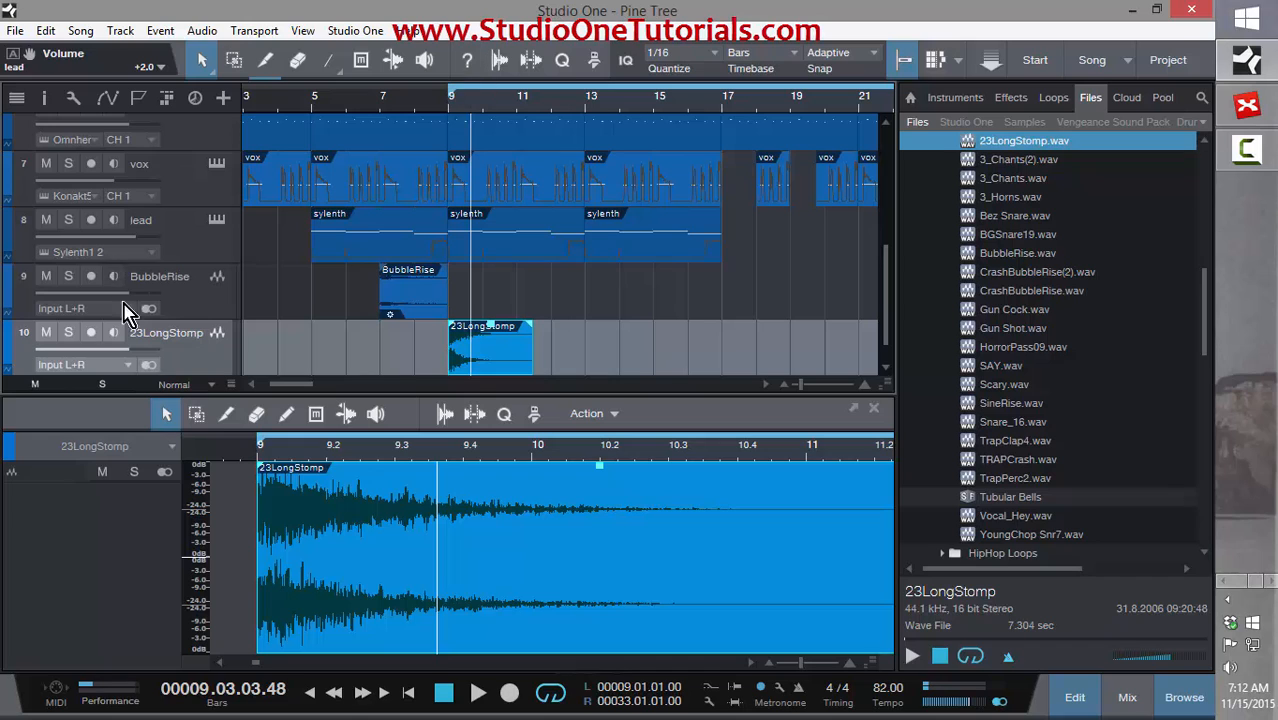
{"action": "left_click_drag", "start_coordinate": [135, 349], "coordinate": [113, 351]}
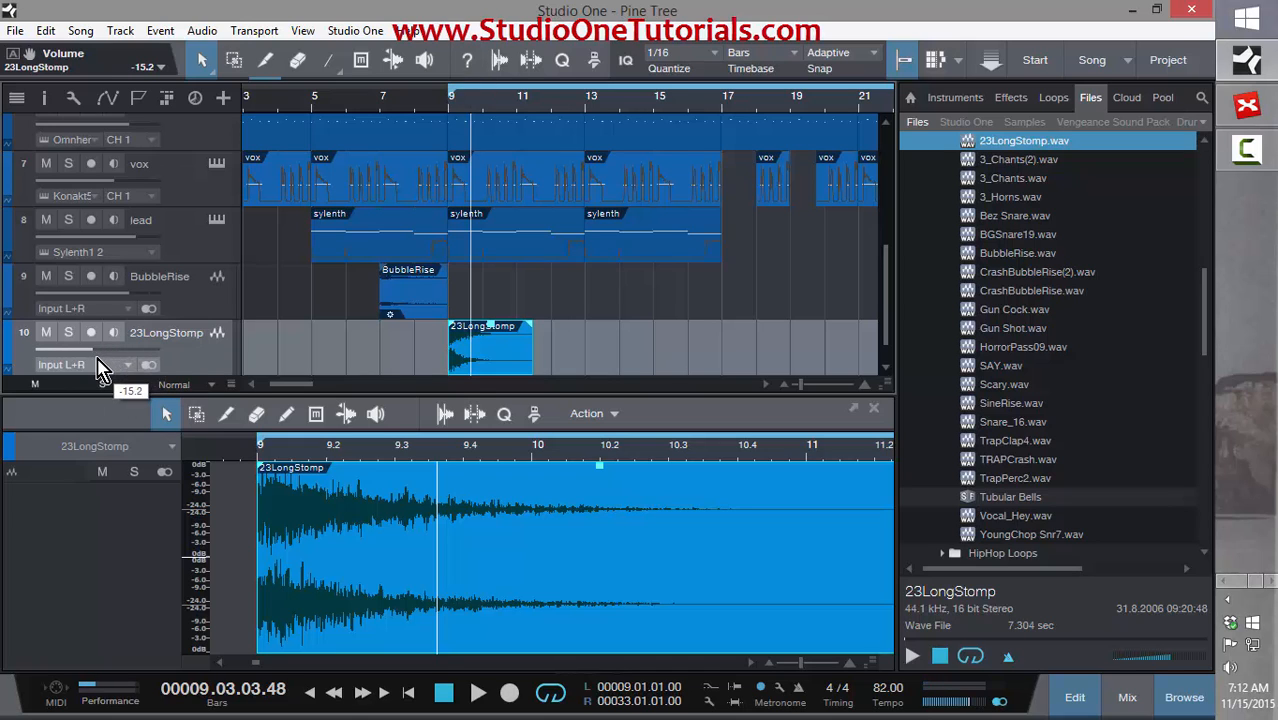
- Play the transition from bar 7 into bar 9 repeatedly while raising the 23LongStomp track's volume to -6.9
{"action": "left_click", "coordinate": [385, 106]}
{"action": "key", "text": "space"}
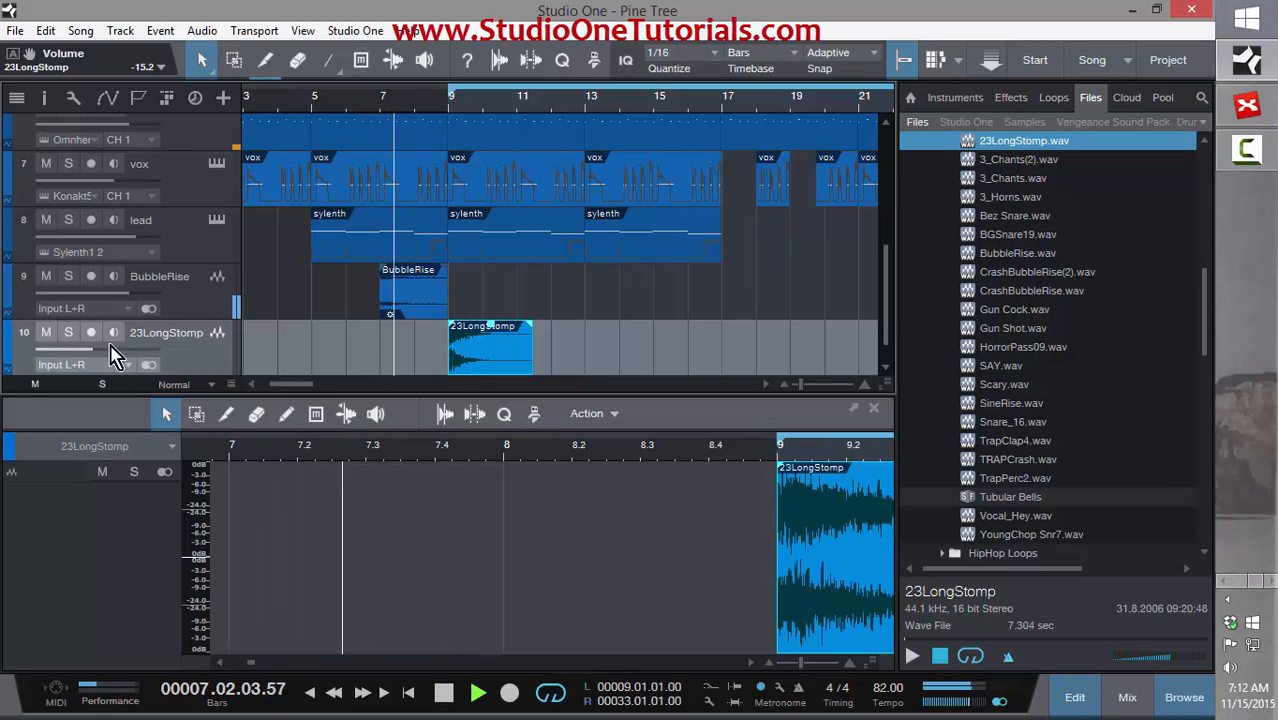
{"action": "mouse_move", "coordinate": [97, 350]}
{"action": "scroll", "coordinate": [97, 352], "scroll_direction": "down", "scroll_amount": 1}
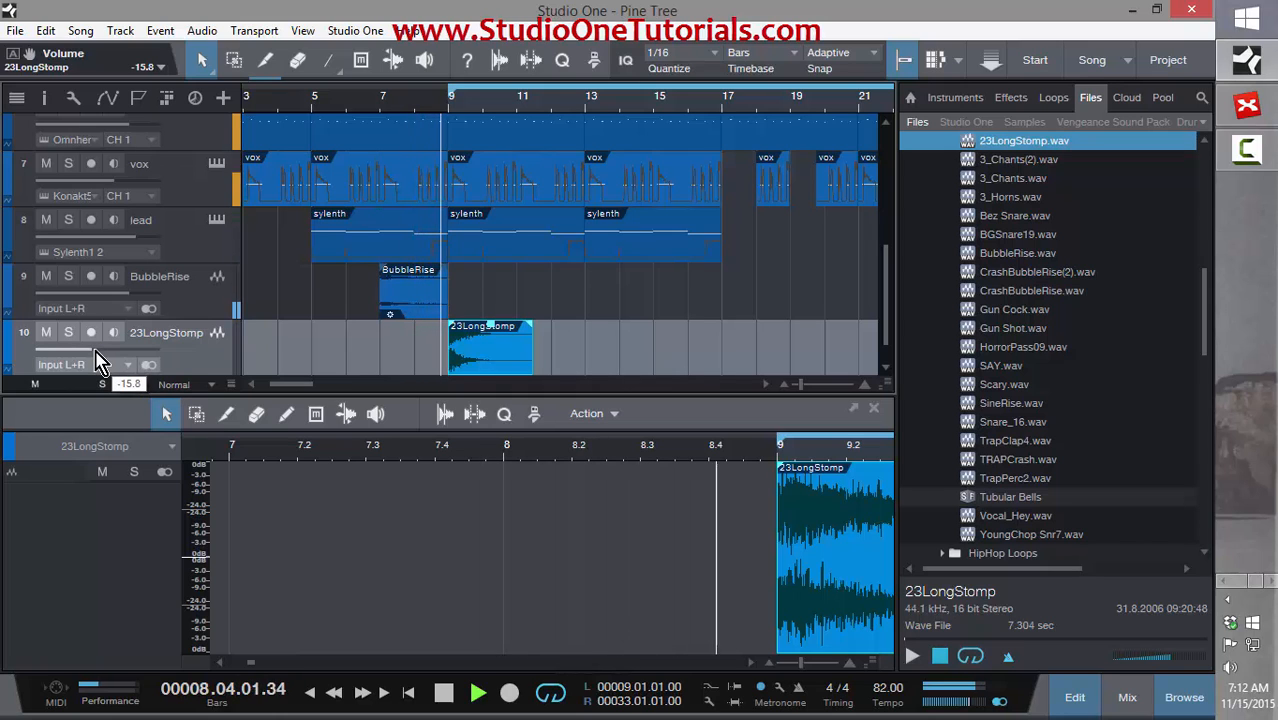
{"action": "left_click_drag", "start_coordinate": [96, 351], "coordinate": [111, 351]}
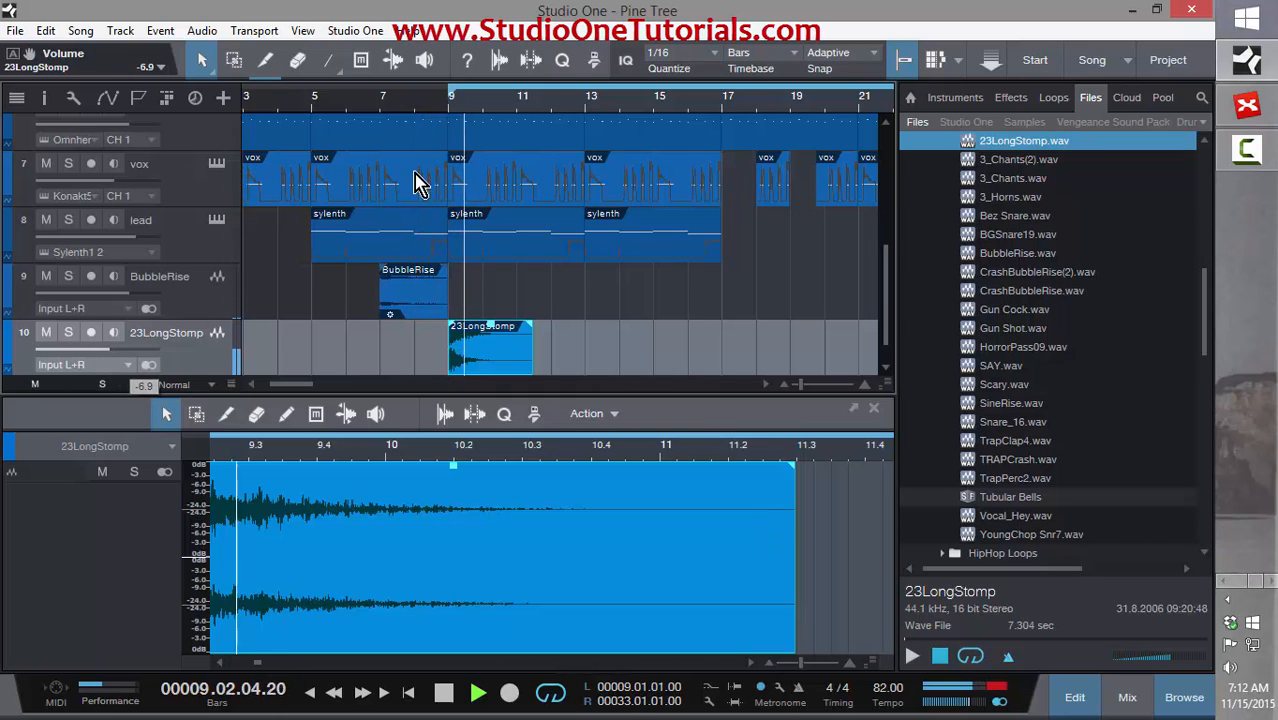
{"action": "left_click", "coordinate": [438, 104]}
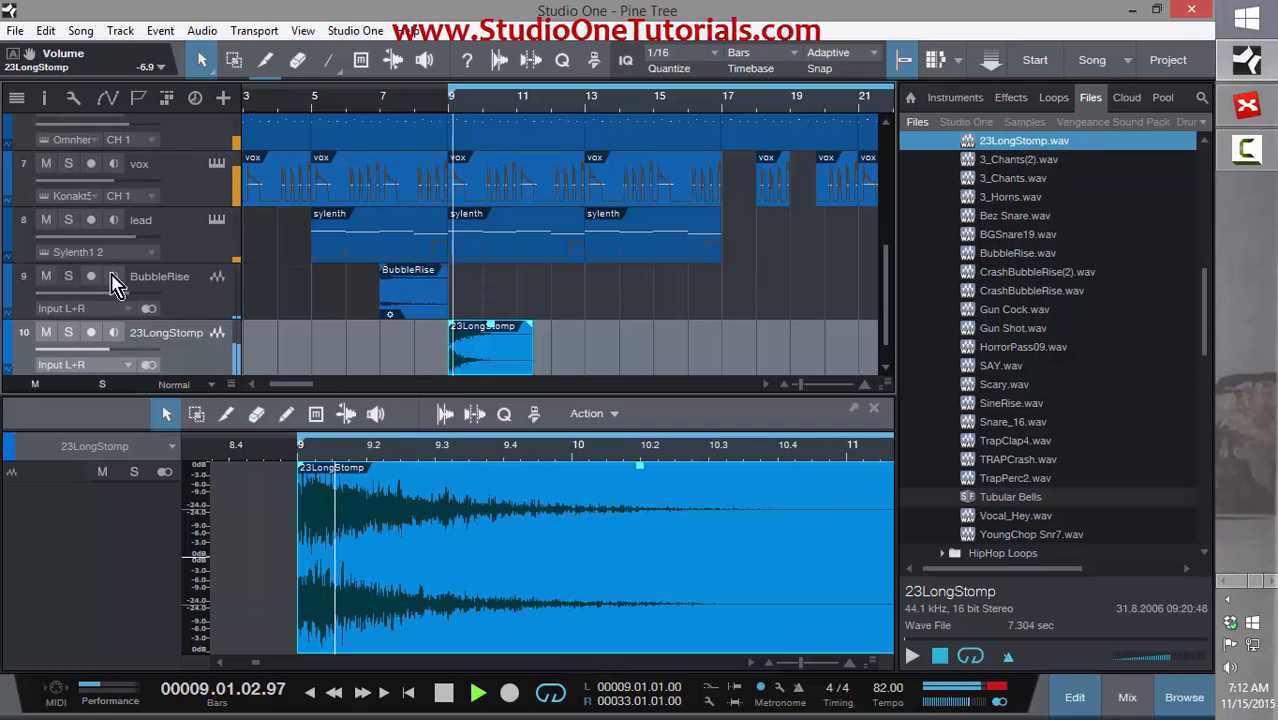
{"action": "left_click", "coordinate": [371, 104]}
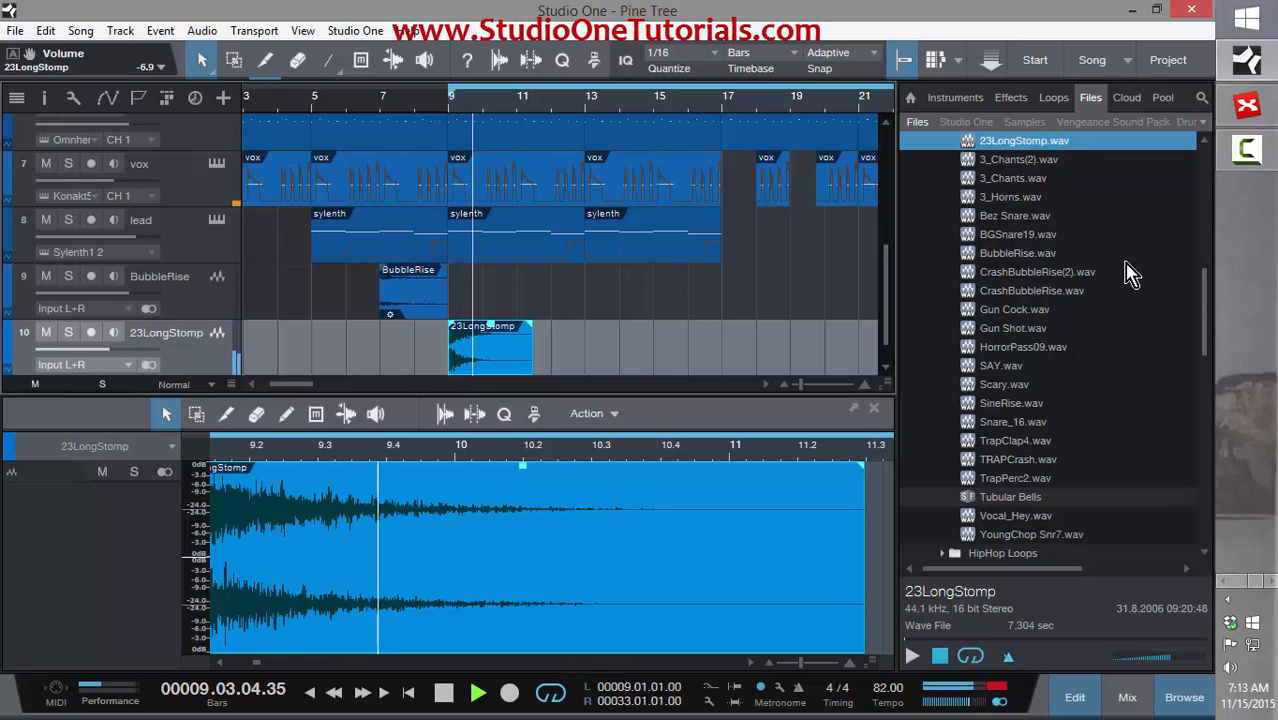
- Copy the 23LongStomp event from bar 9 to bar 17 and play the transition into it
{"action": "scroll", "coordinate": [1130, 275], "scroll_direction": "down", "scroll_amount": 1}
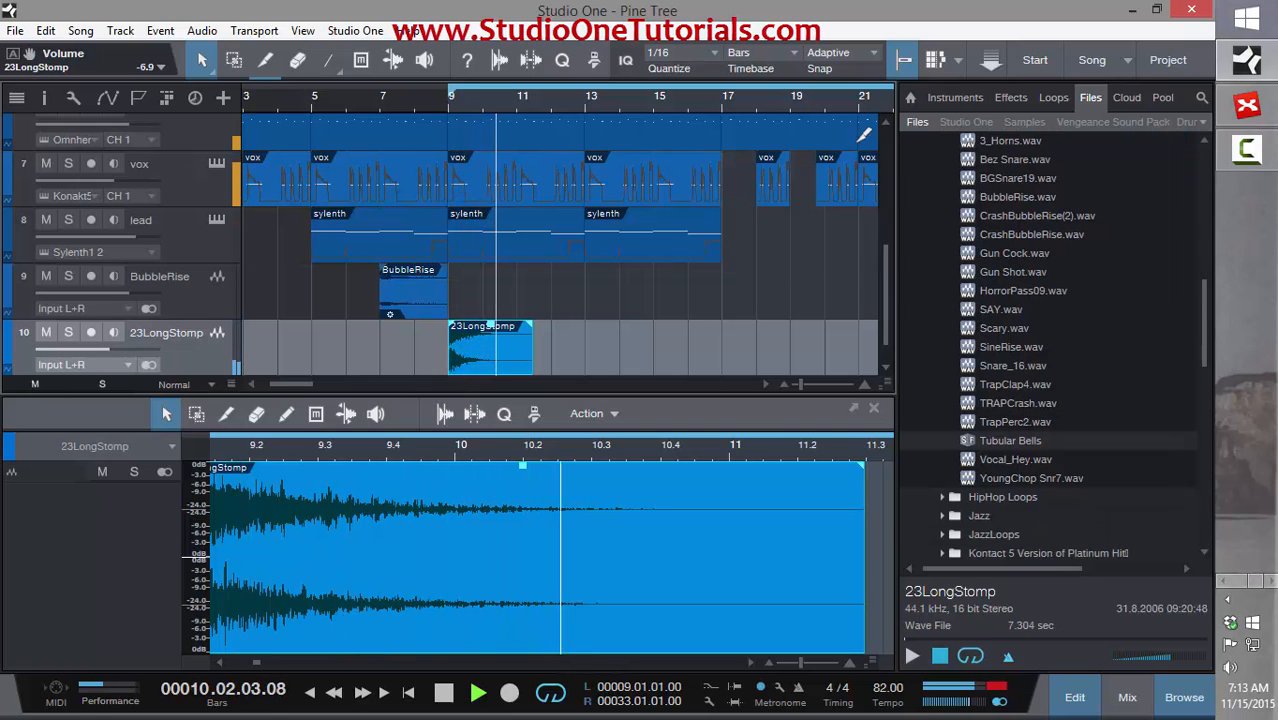
{"action": "key", "text": "space"}
{"action": "left_click_drag", "start_coordinate": [572, 95], "coordinate": [517, 278]}
{"action": "left_click_drag", "start_coordinate": [415, 358], "coordinate": [557, 361]}
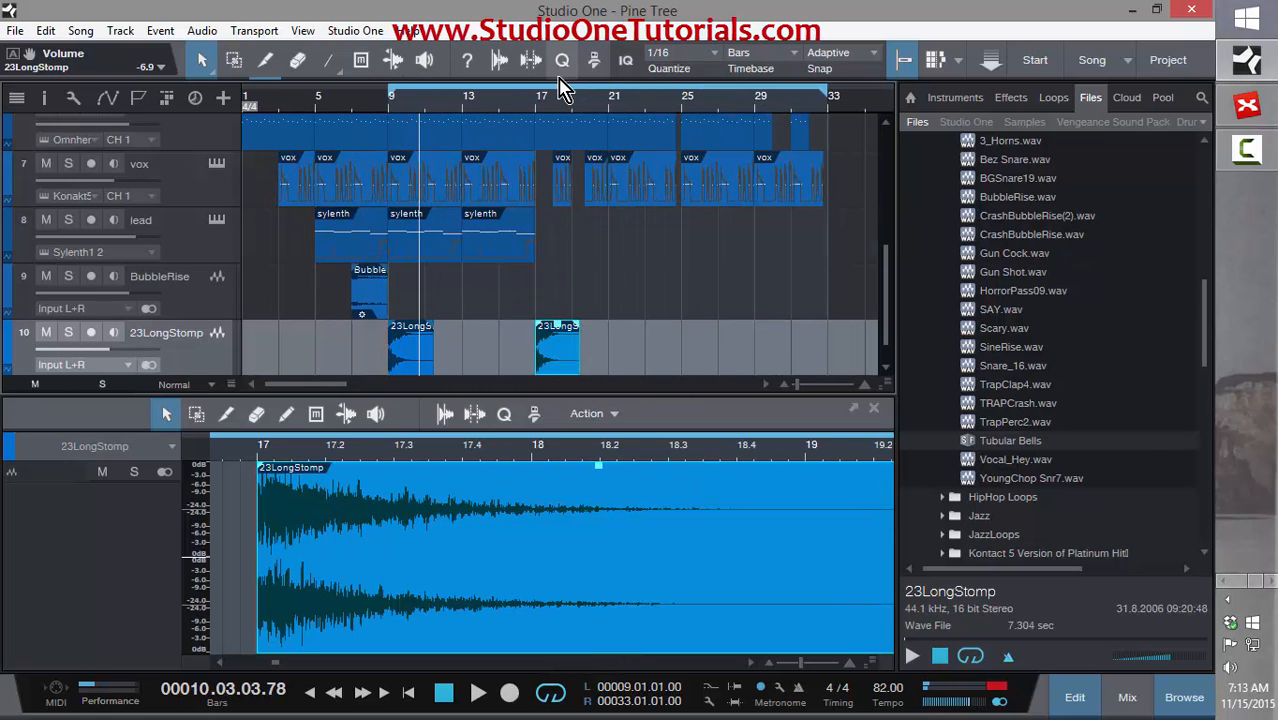
{"action": "left_click", "coordinate": [522, 106]}
{"action": "key", "text": "space"}
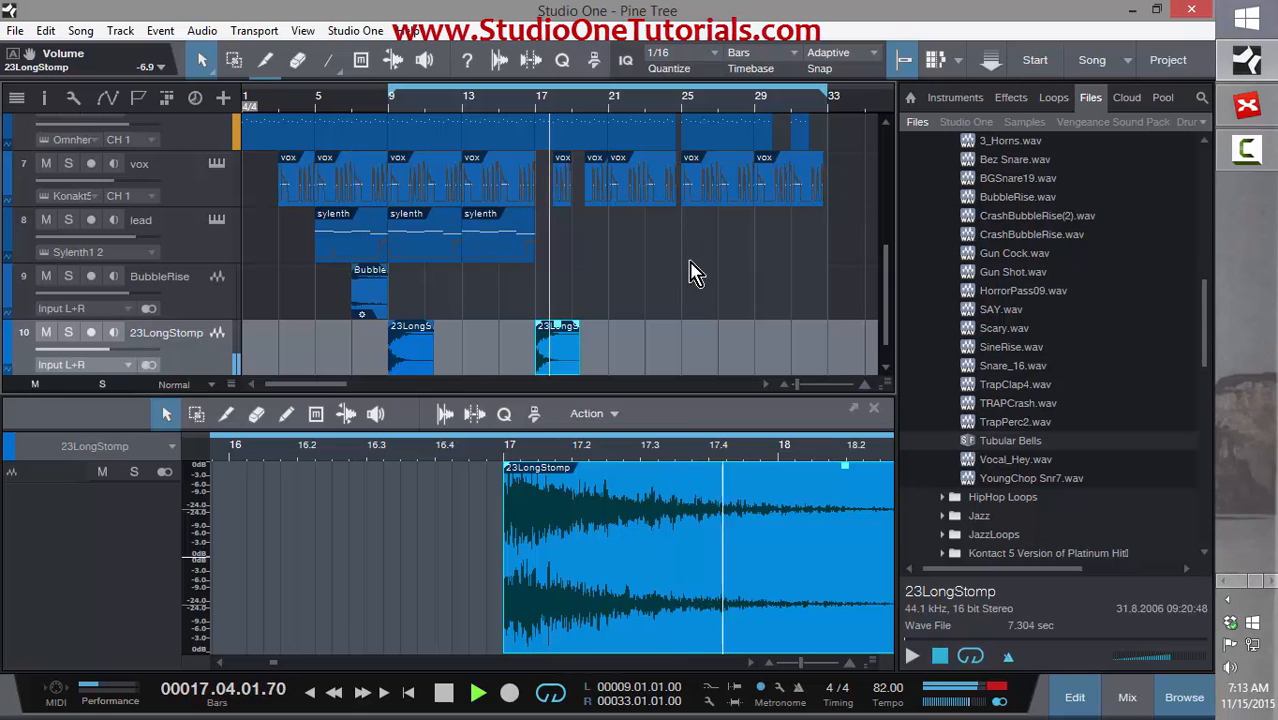
- Place SineRise.wav on a new audio track at bar 24 and stop playback
{"action": "scroll", "coordinate": [673, 303], "scroll_direction": "down", "scroll_amount": 2}
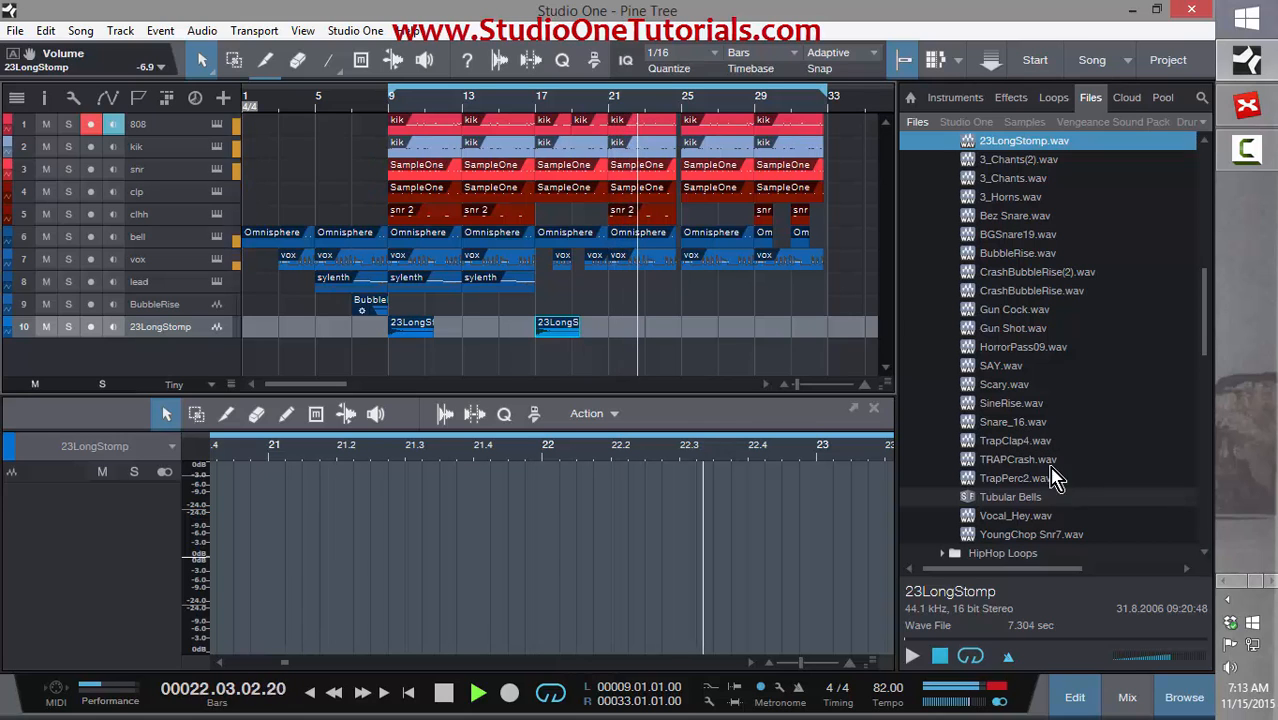
{"action": "left_click_drag", "start_coordinate": [1021, 406], "coordinate": [688, 352]}
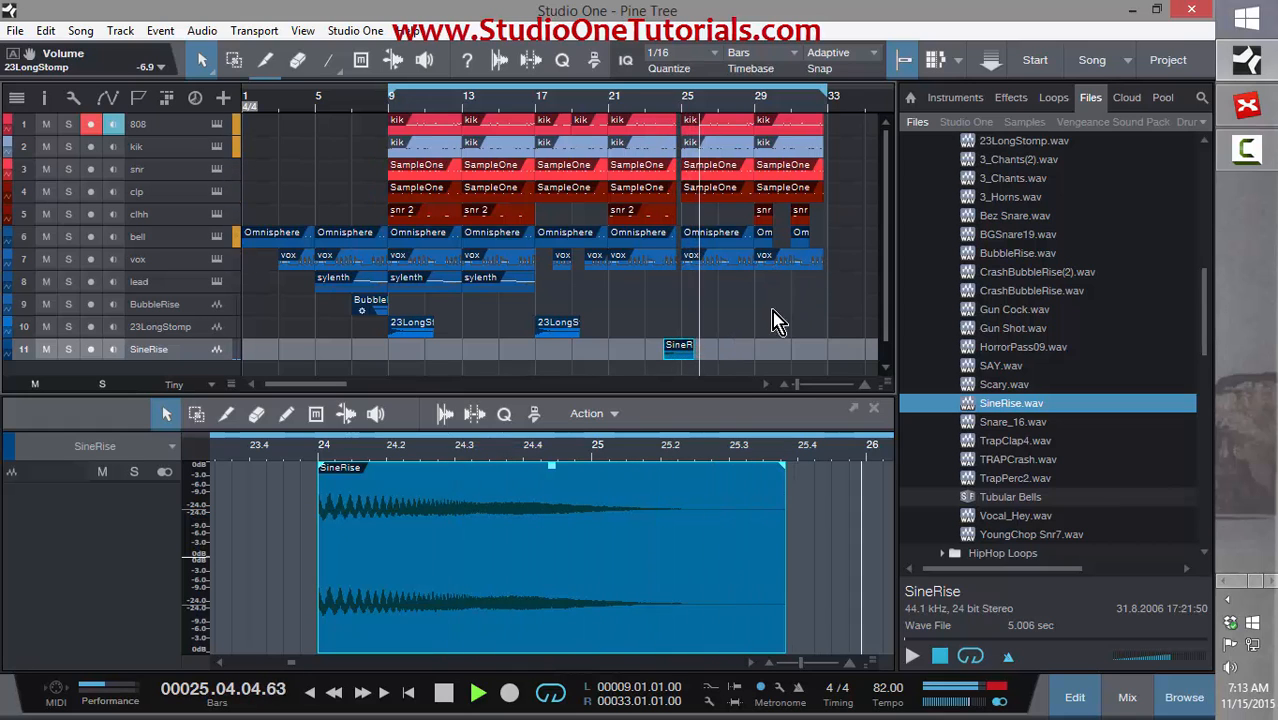
{"action": "key", "text": "space"}
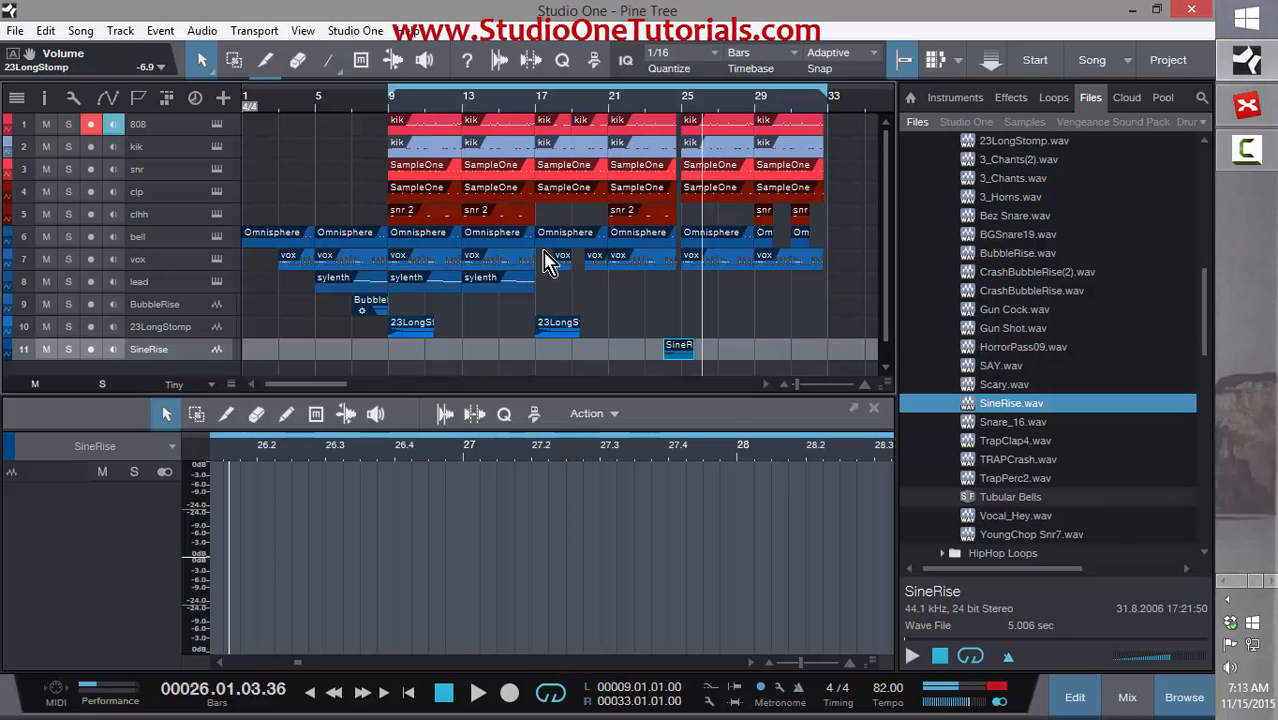
- Show the arranger track and create an Intro section over bars 1 to 9 and a Verse section over bars 9 to 33
{"action": "scroll", "coordinate": [753, 294], "scroll_direction": "down", "scroll_amount": 5}
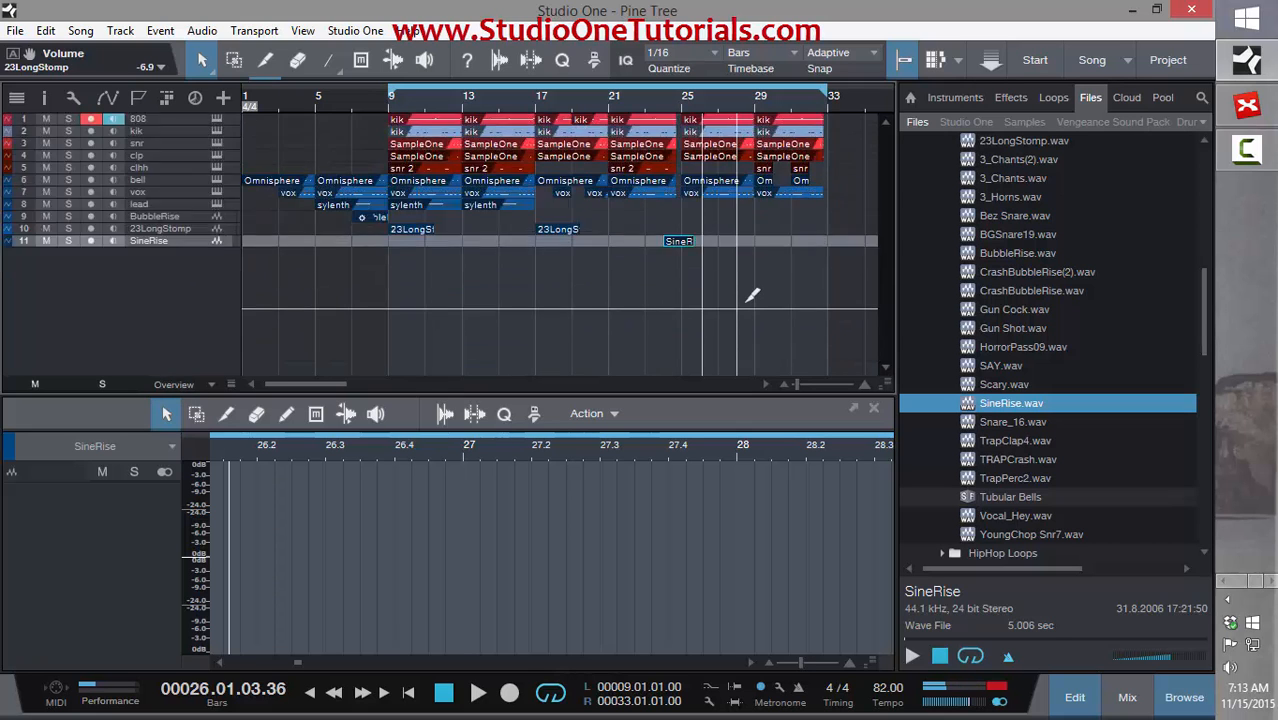
{"action": "scroll", "coordinate": [753, 294], "scroll_direction": "up", "scroll_amount": 8}
{"action": "scroll", "coordinate": [648, 163], "scroll_direction": "down", "scroll_amount": 5}
{"action": "mouse_move", "coordinate": [592, 97]}
{"action": "left_mouse_down"}
{"action": "mouse_move", "coordinate": [601, 155]}
{"action": "mouse_move", "coordinate": [597, 64]}
{"action": "mouse_move", "coordinate": [603, 89]}
{"action": "left_mouse_up"}
{"action": "left_click_drag", "start_coordinate": [720, 316], "coordinate": [665, 320]}
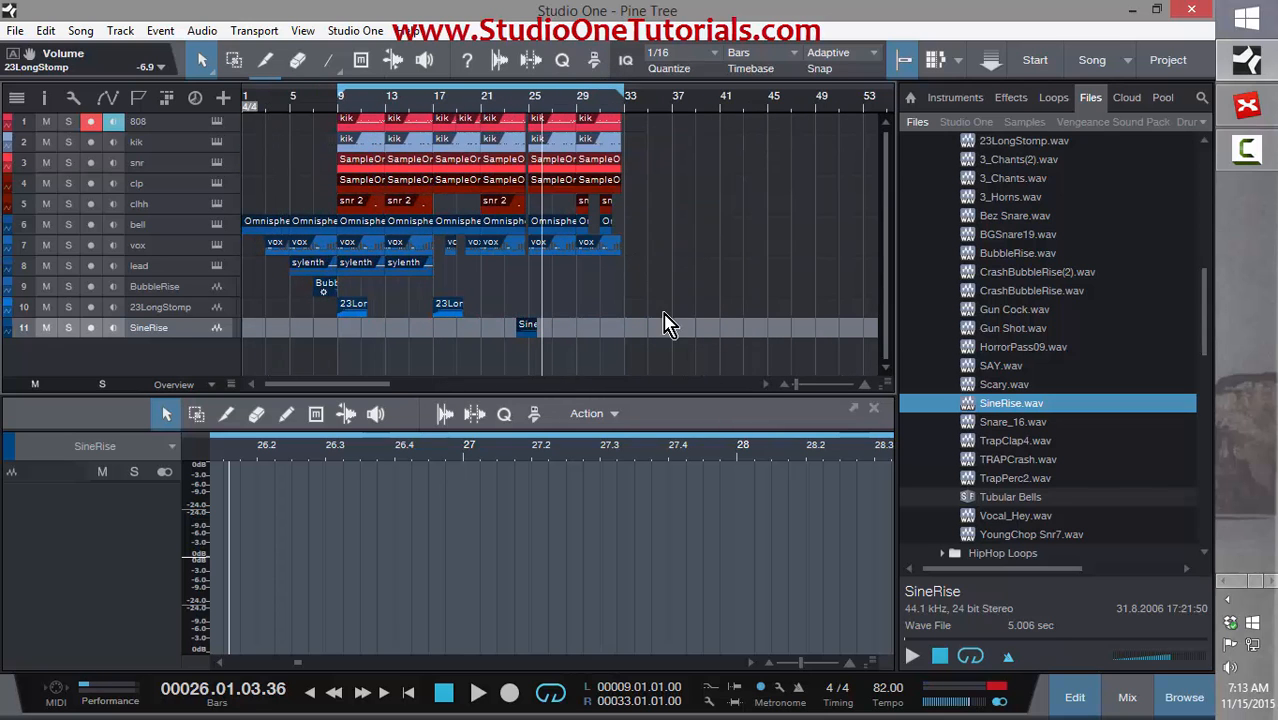
{"action": "left_click", "coordinate": [165, 98]}
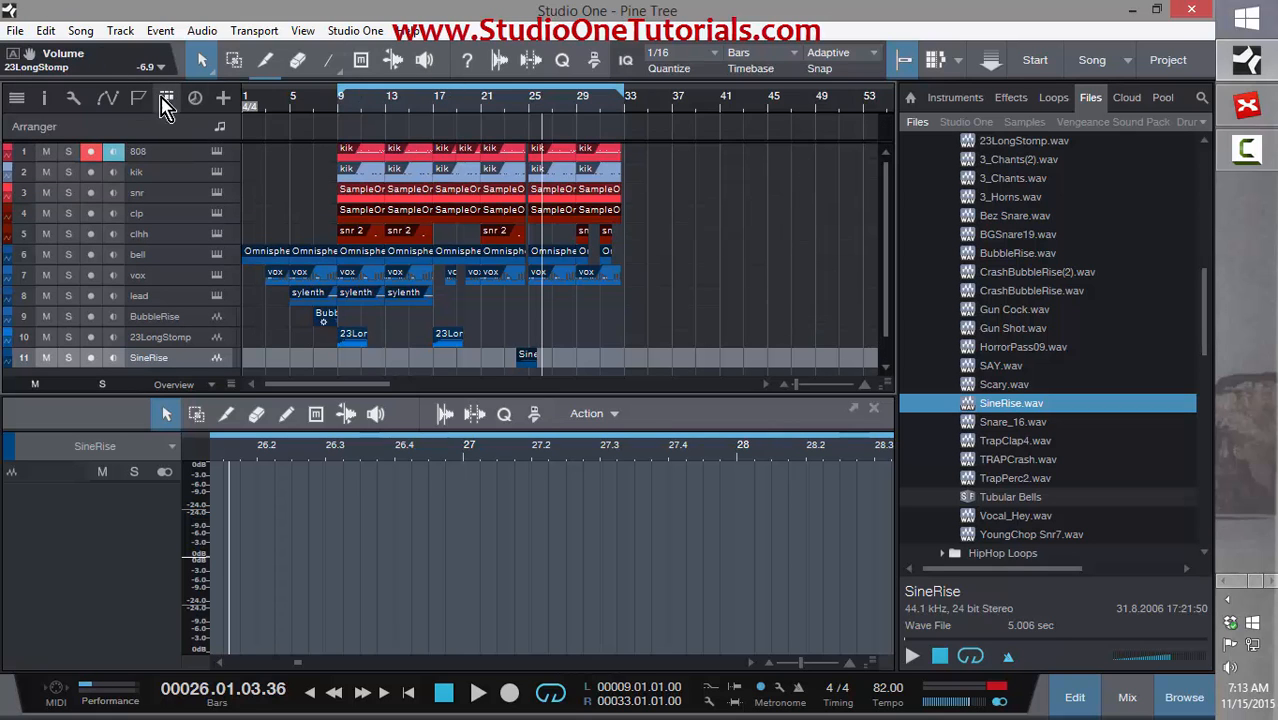
{"action": "left_click", "coordinate": [253, 127]}
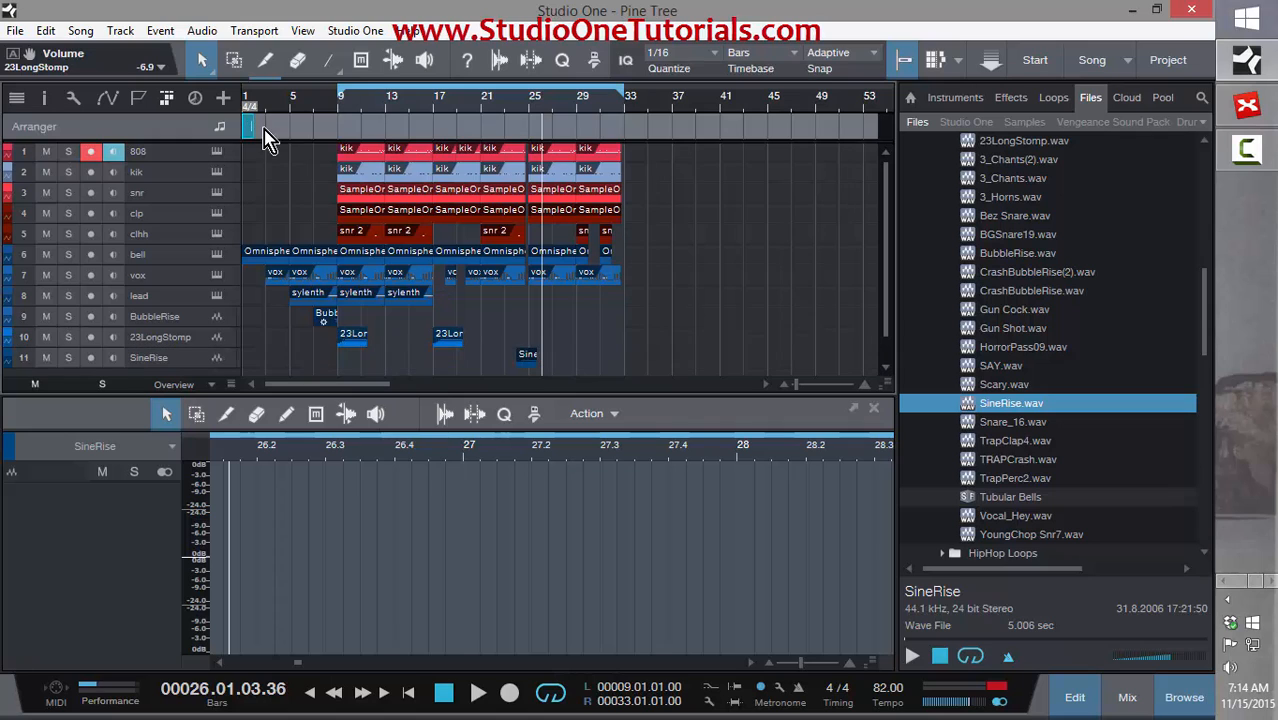
{"action": "left_click_drag", "start_coordinate": [253, 127], "coordinate": [357, 133]}
{"action": "double_click", "coordinate": [355, 133]}
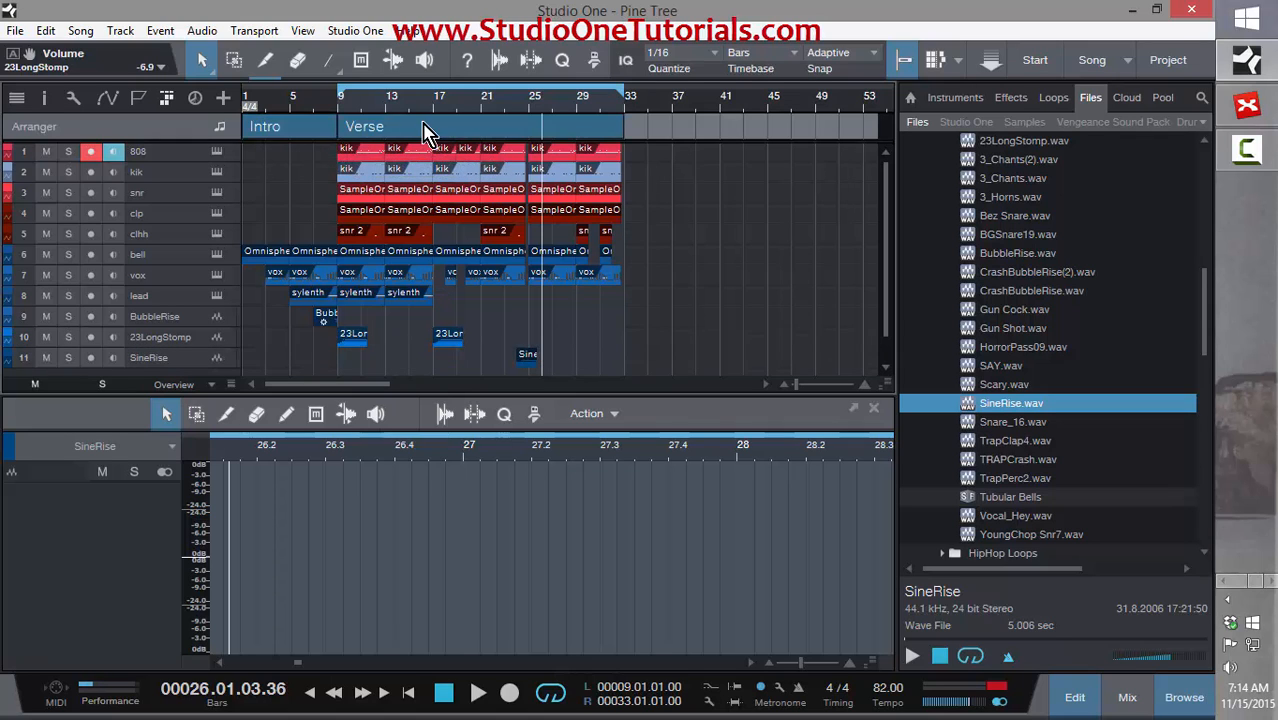
- Replace the Verse section with a Chorus section over bars 9 to 17 and add another Chorus section over bars 17 to 33
{"action": "left_click_drag", "start_coordinate": [350, 128], "coordinate": [393, 128]}
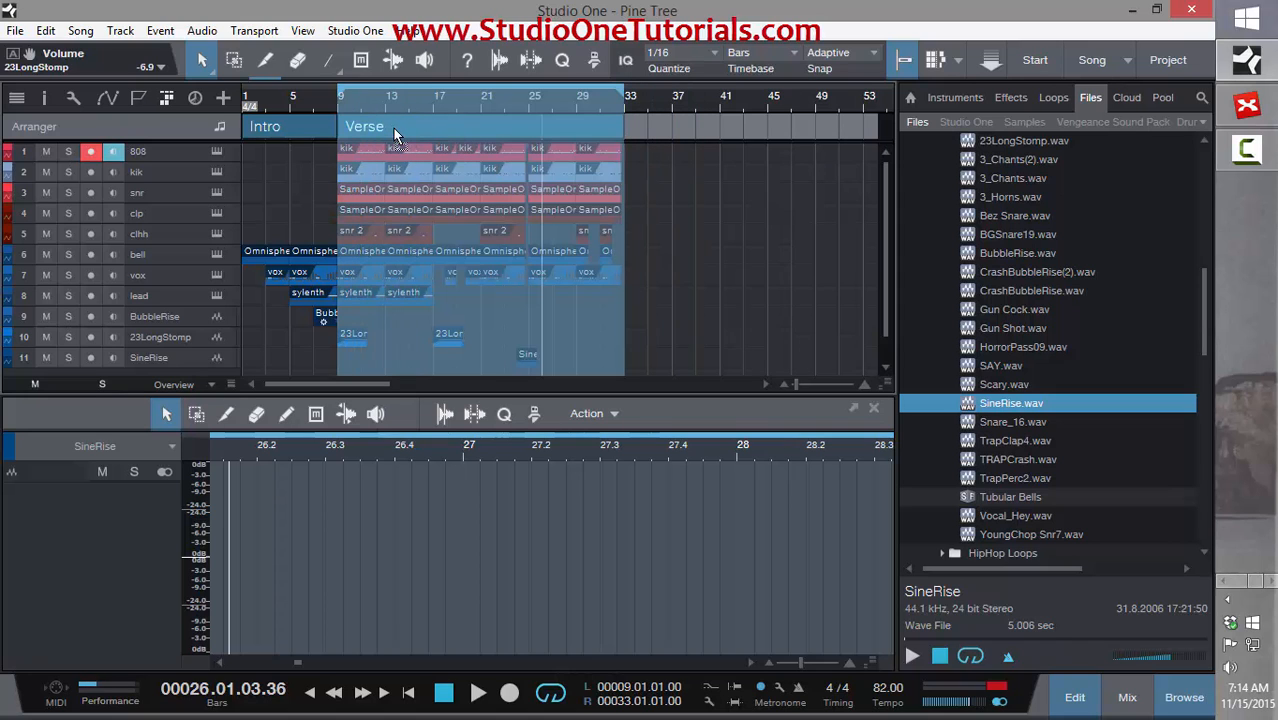
{"action": "left_click_drag", "start_coordinate": [621, 128], "coordinate": [432, 129]}
{"action": "double_click", "coordinate": [453, 129]}
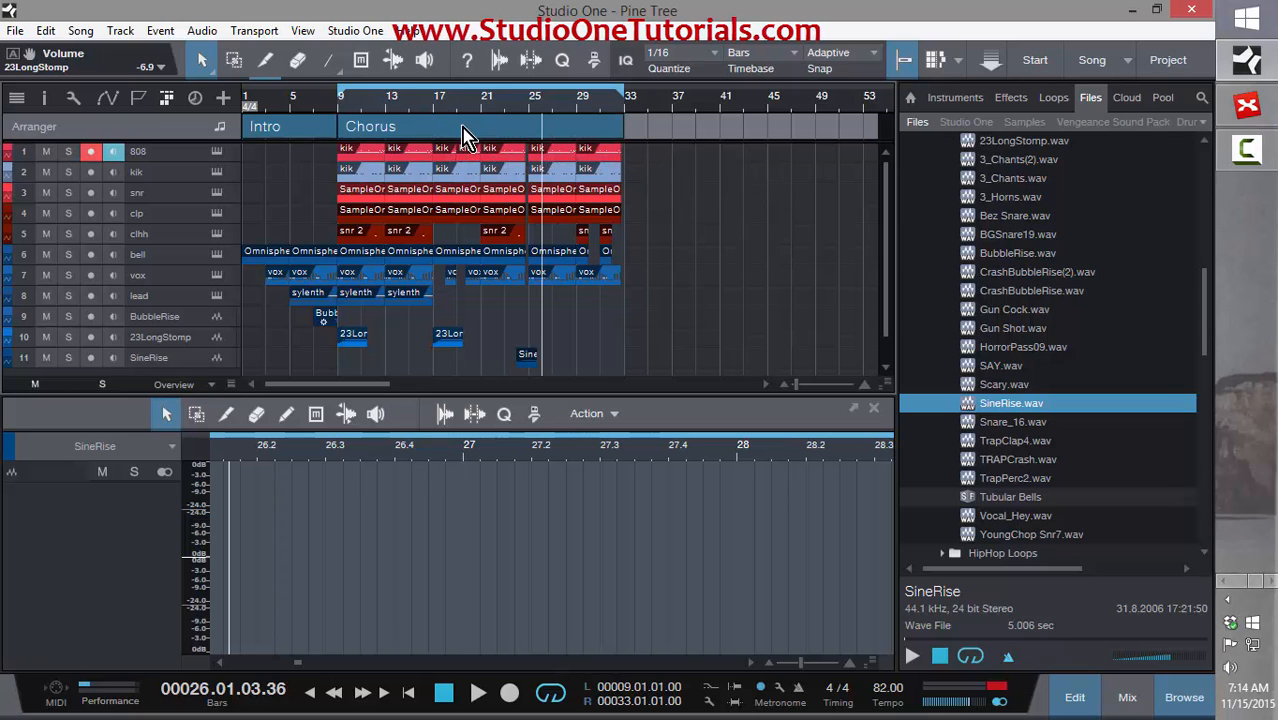
{"action": "left_click_drag", "start_coordinate": [621, 129], "coordinate": [432, 135]}
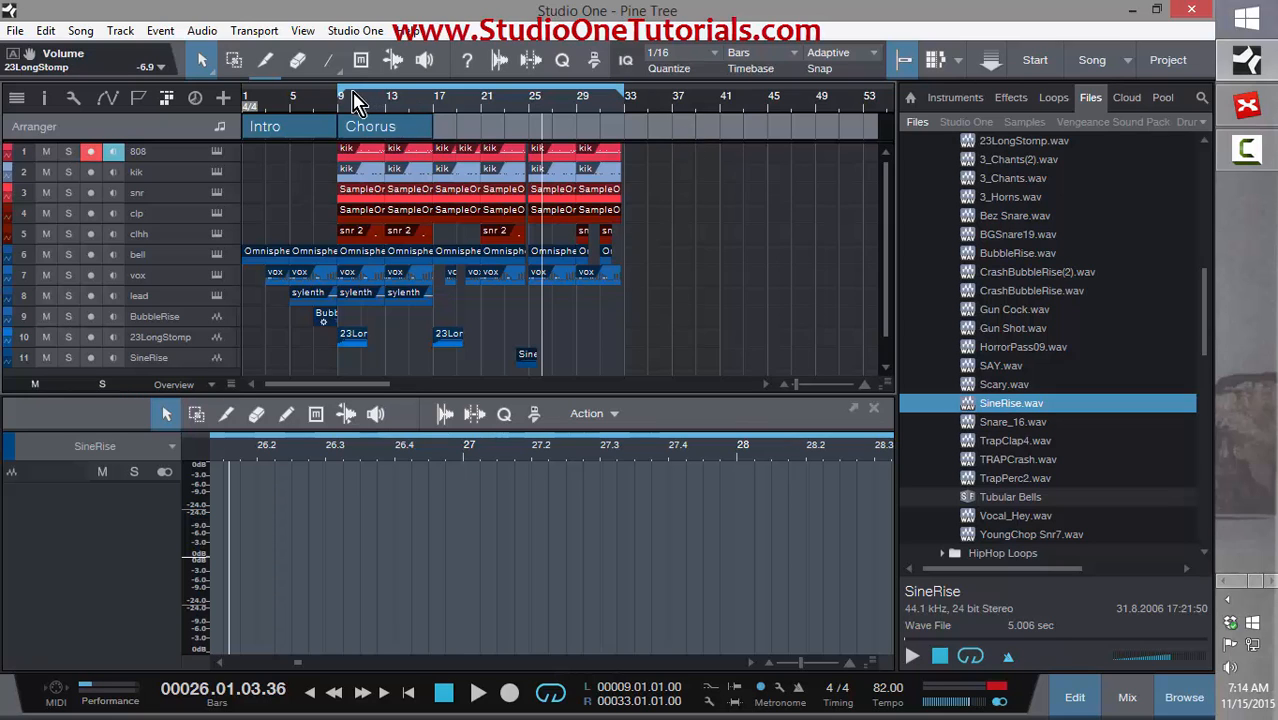
{"action": "left_click_drag", "start_coordinate": [343, 97], "coordinate": [432, 97]}
{"action": "double_click", "coordinate": [445, 133]}
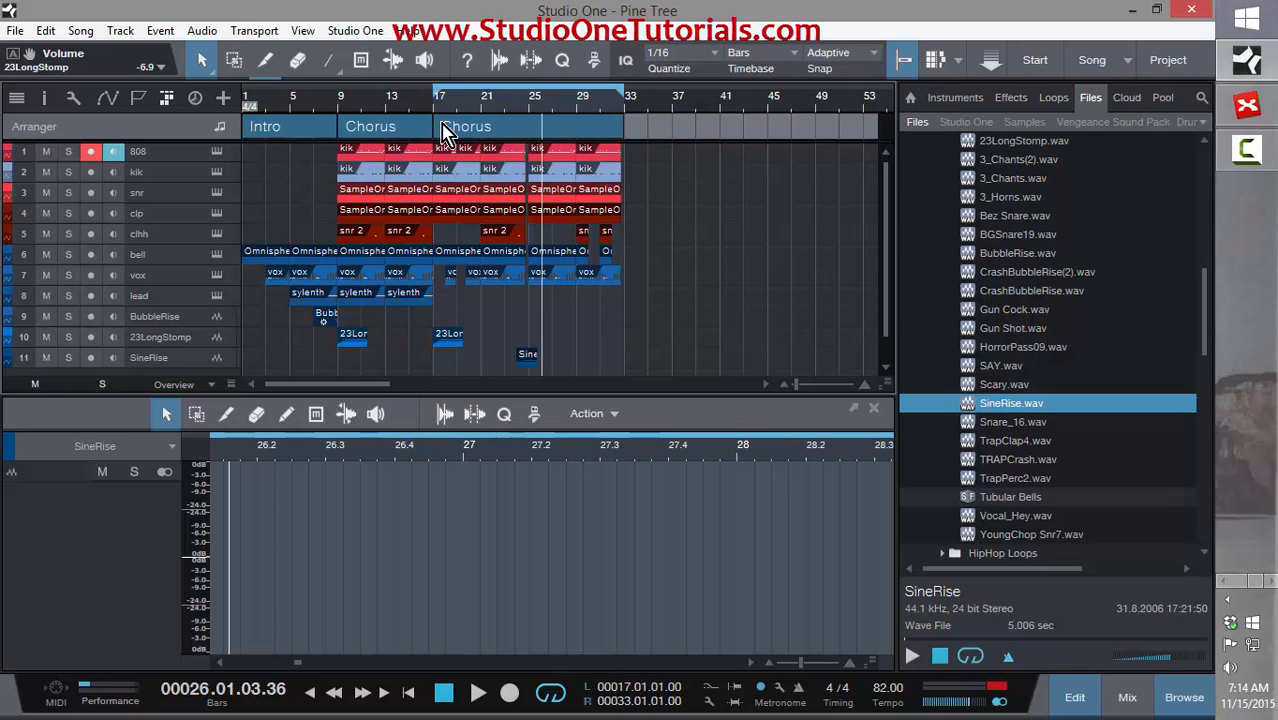
- Rename the arranger section at bar 9 as hook
{"action": "right_click", "coordinate": [370, 131]}
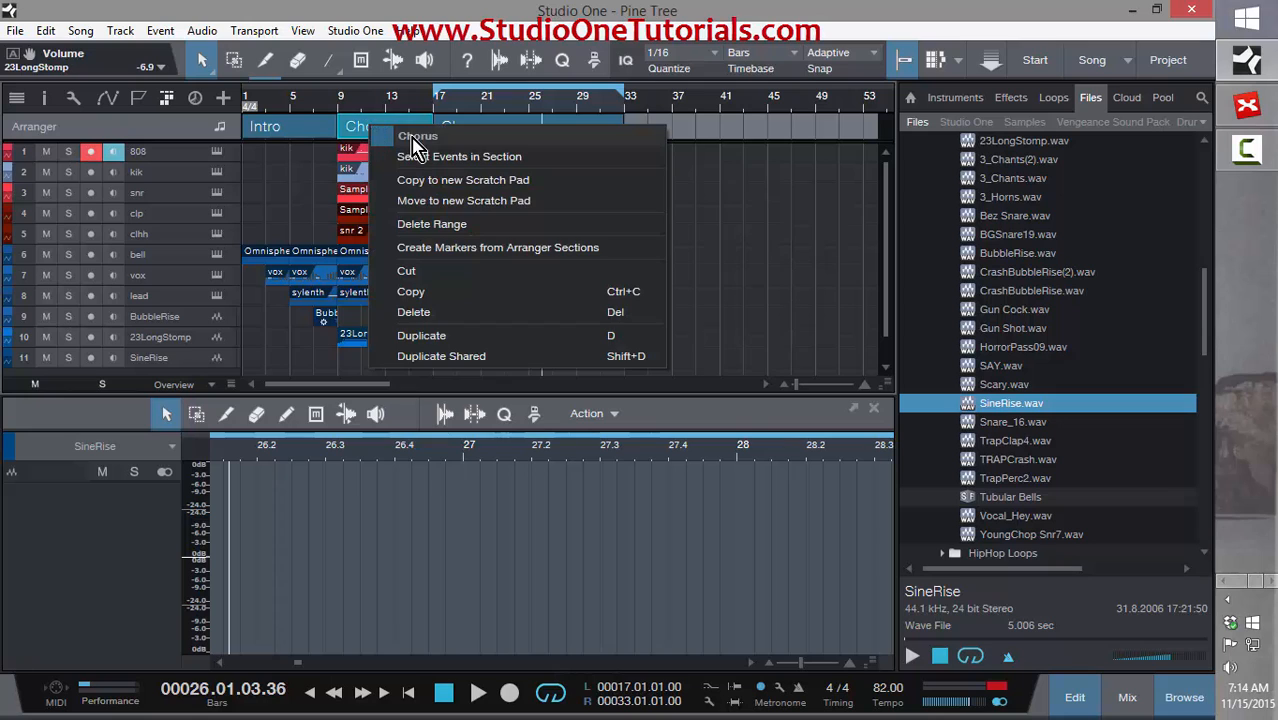
{"action": "left_click", "coordinate": [428, 136]}
{"action": "type", "text": "h"}
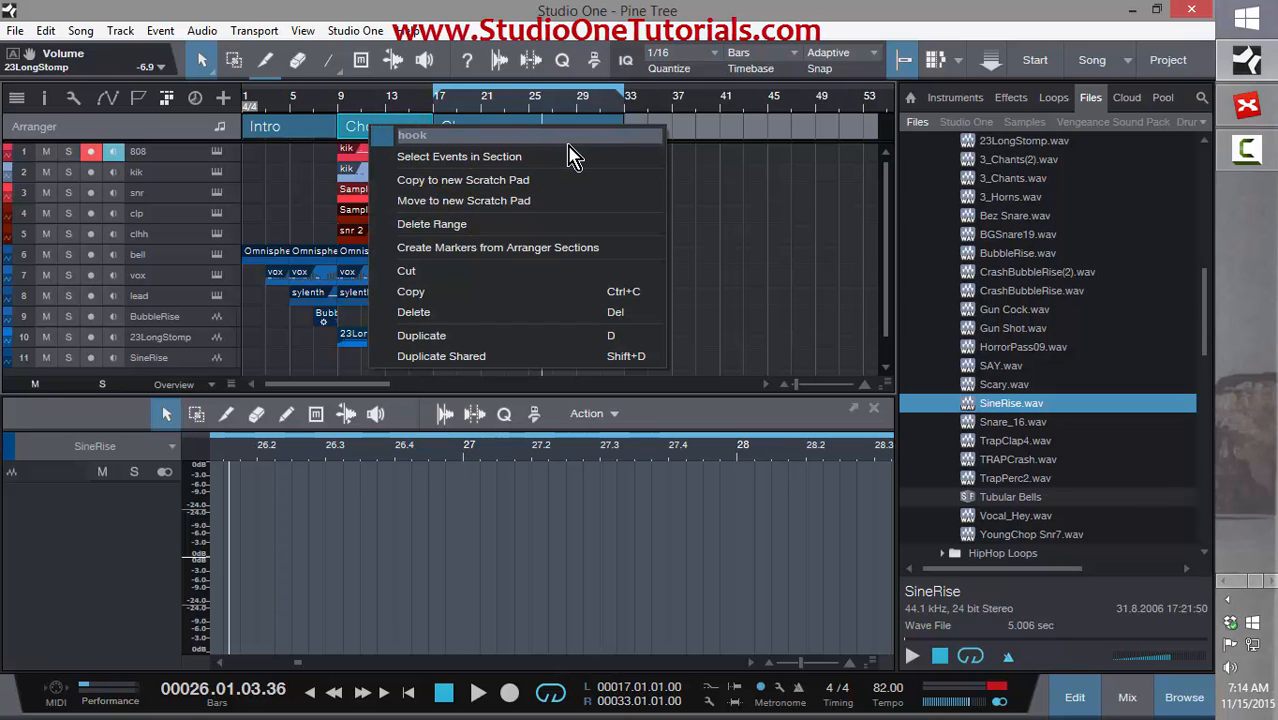
{"action": "type", "text": "ook"}
{"action": "key", "text": "Return"}
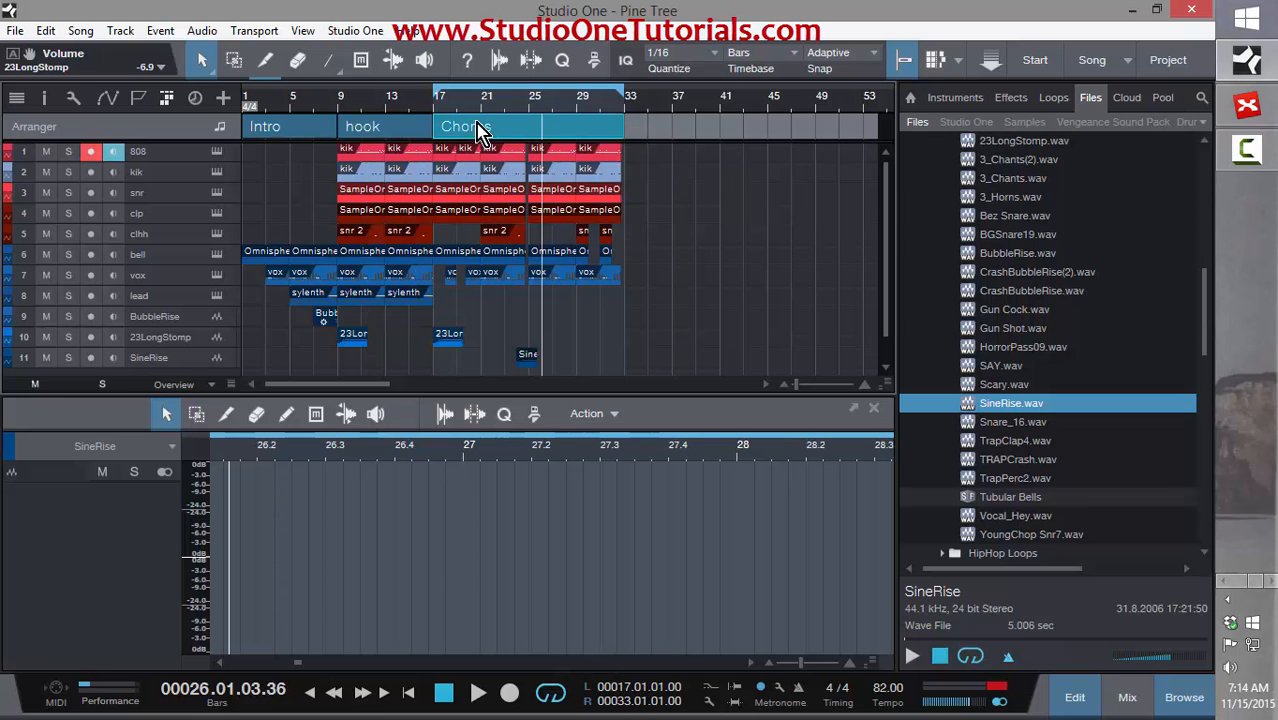
- Rename the arranger section at bar 17 as verse
{"action": "key", "text": "z"}
{"action": "right_click", "coordinate": [312, 127]}
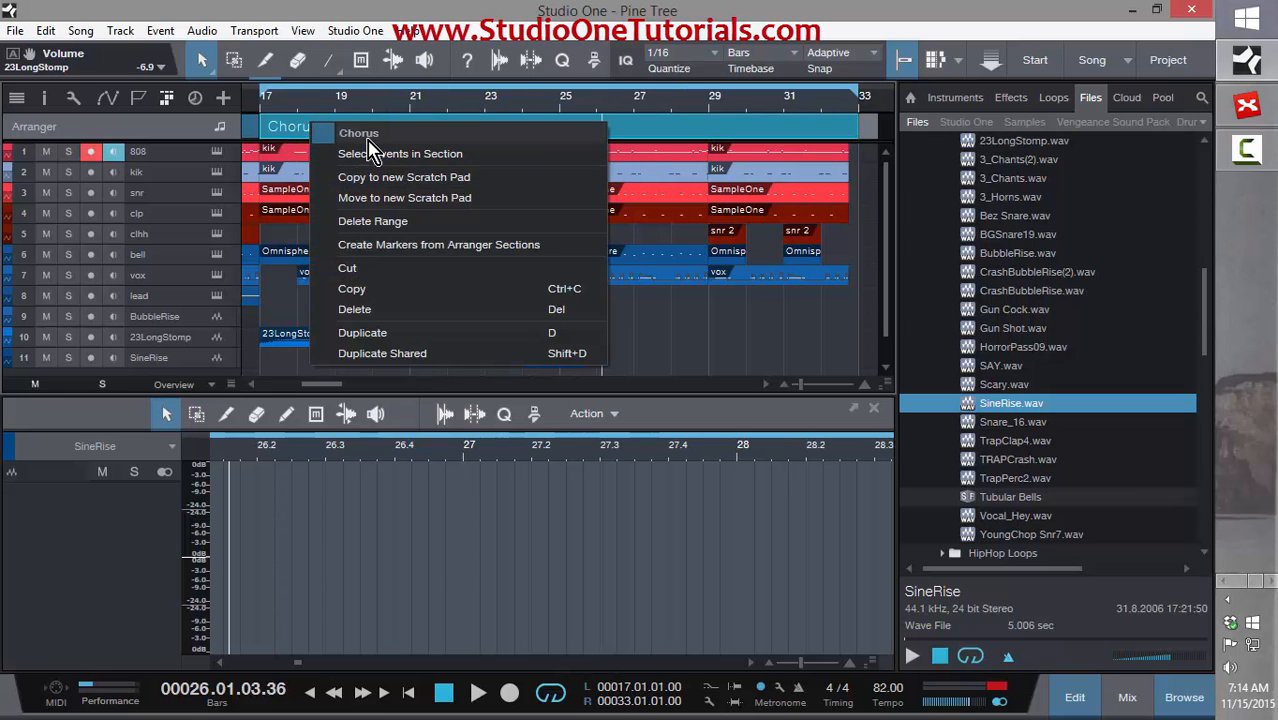
{"action": "left_click", "coordinate": [366, 133]}
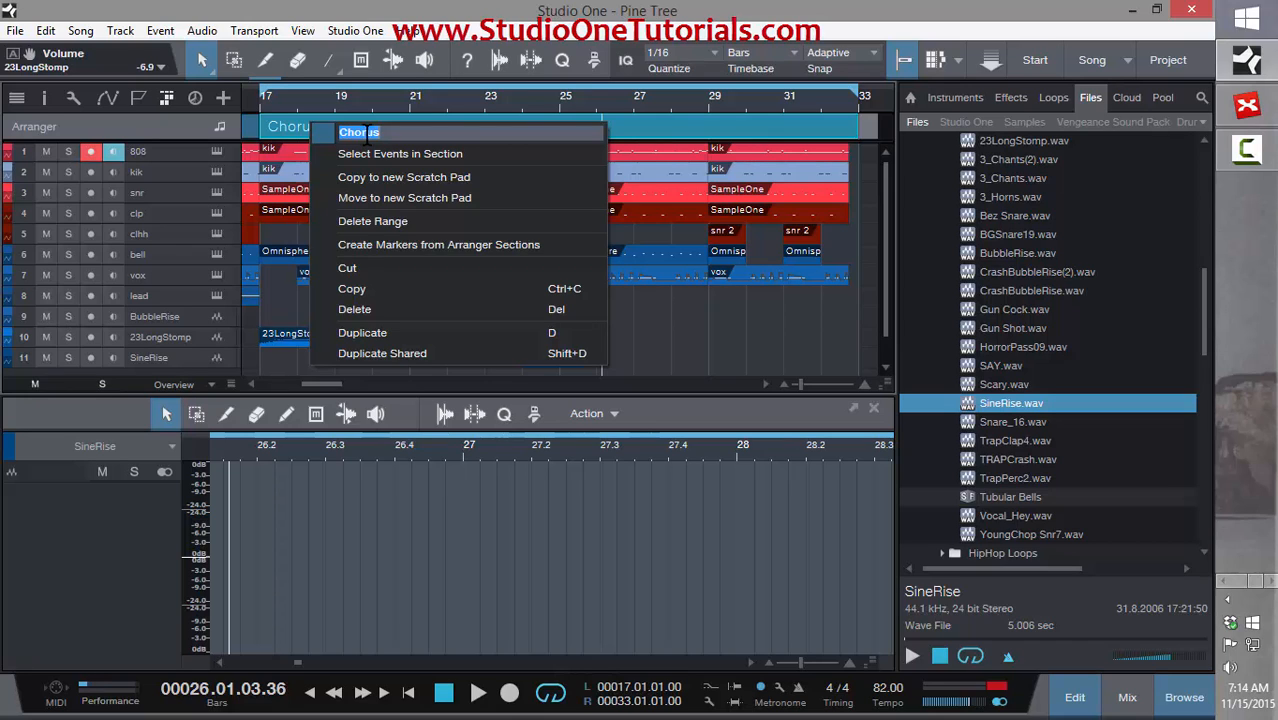
{"action": "type", "text": "Verse"}
{"action": "left_click", "coordinate": [540, 100]}
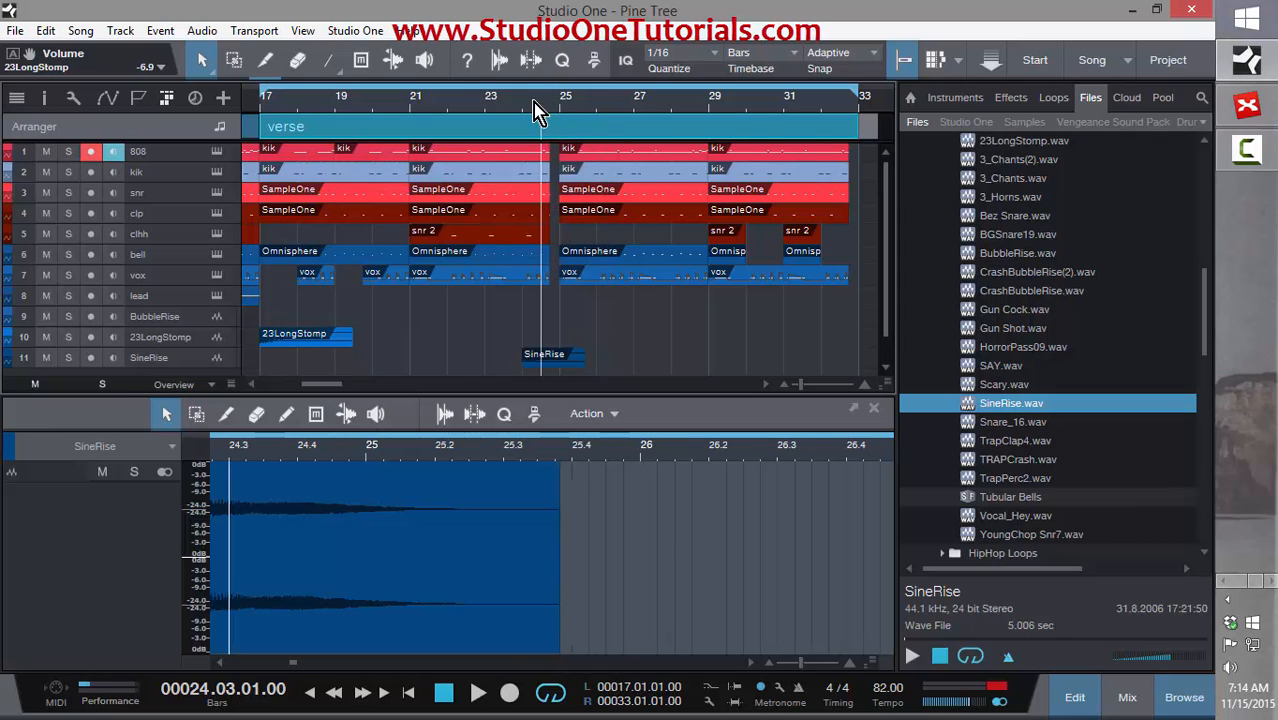
- Copy the hook and verse sections after bar 33 to alternate through three verses, ending with two hooks in a row at bar 97
{"action": "left_click_drag", "start_coordinate": [535, 101], "coordinate": [610, 68]}
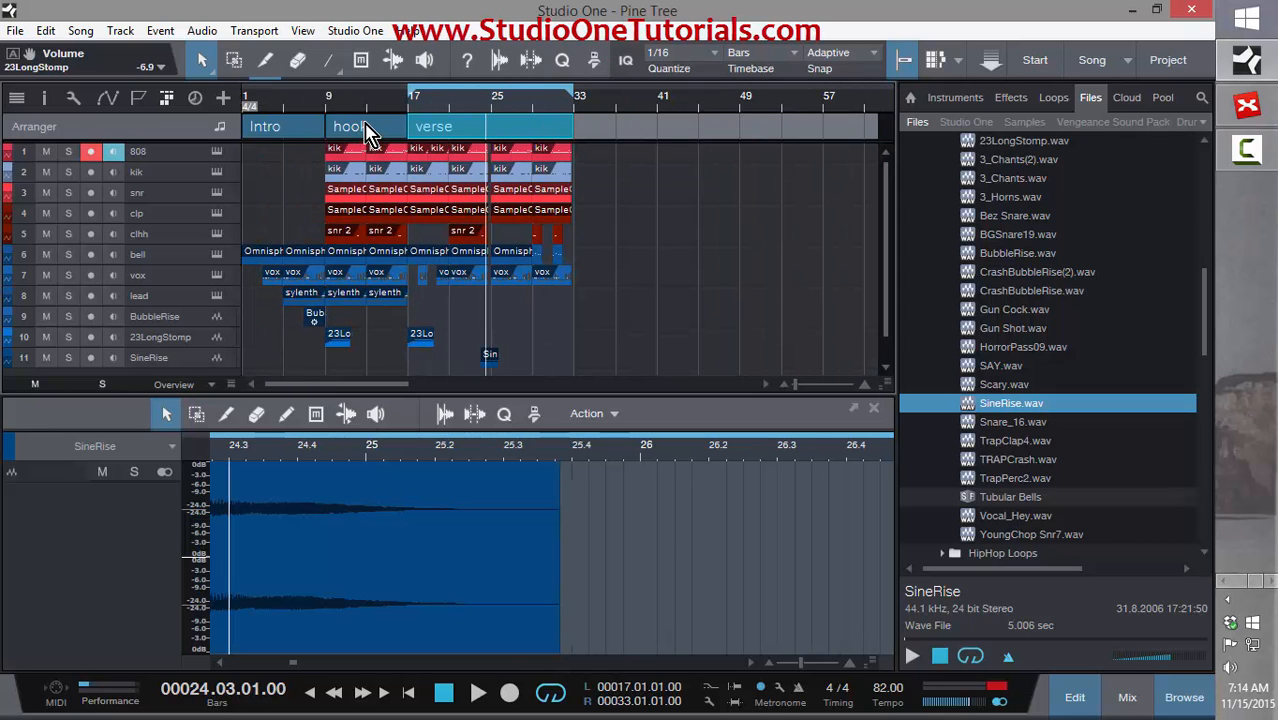
{"action": "left_click_drag", "start_coordinate": [379, 133], "coordinate": [592, 133]}
{"action": "left_click_drag", "start_coordinate": [426, 133], "coordinate": [763, 89]}
{"action": "left_click_drag", "start_coordinate": [578, 135], "coordinate": [788, 137]}
{"action": "left_click_drag", "start_coordinate": [788, 135], "coordinate": [731, 114]}
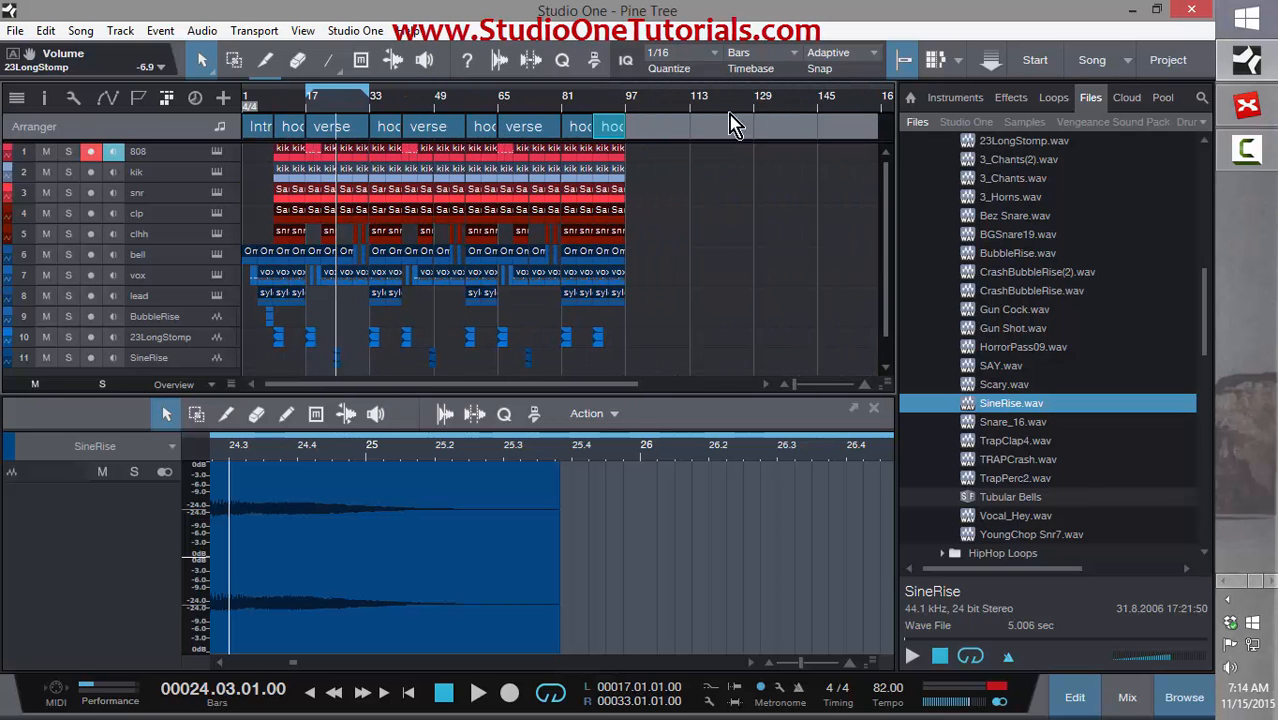
- Place the playhead in the last hook at bar 91 and switch the transport time display to seconds
{"action": "scroll", "coordinate": [706, 217], "scroll_direction": "down", "scroll_amount": 2}
{"action": "scroll", "coordinate": [707, 214], "scroll_direction": "up", "scroll_amount": 1}
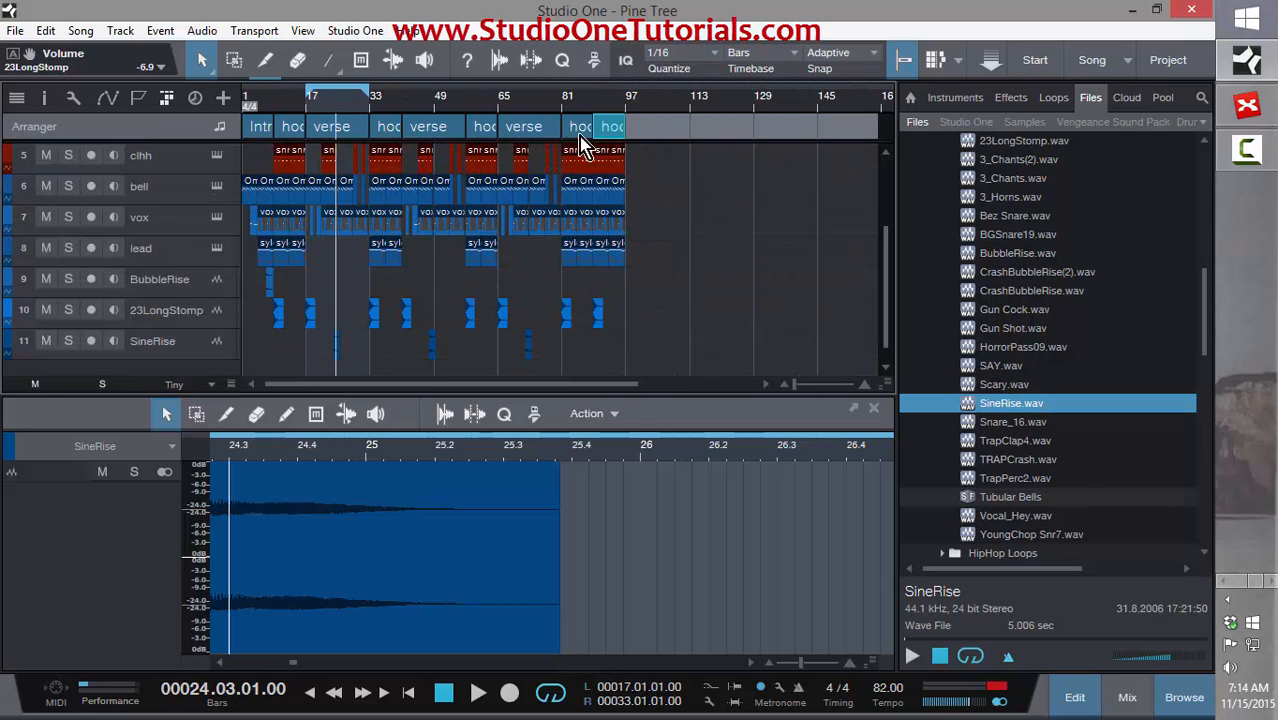
{"action": "left_click", "coordinate": [601, 101]}
{"action": "left_click", "coordinate": [220, 702]}
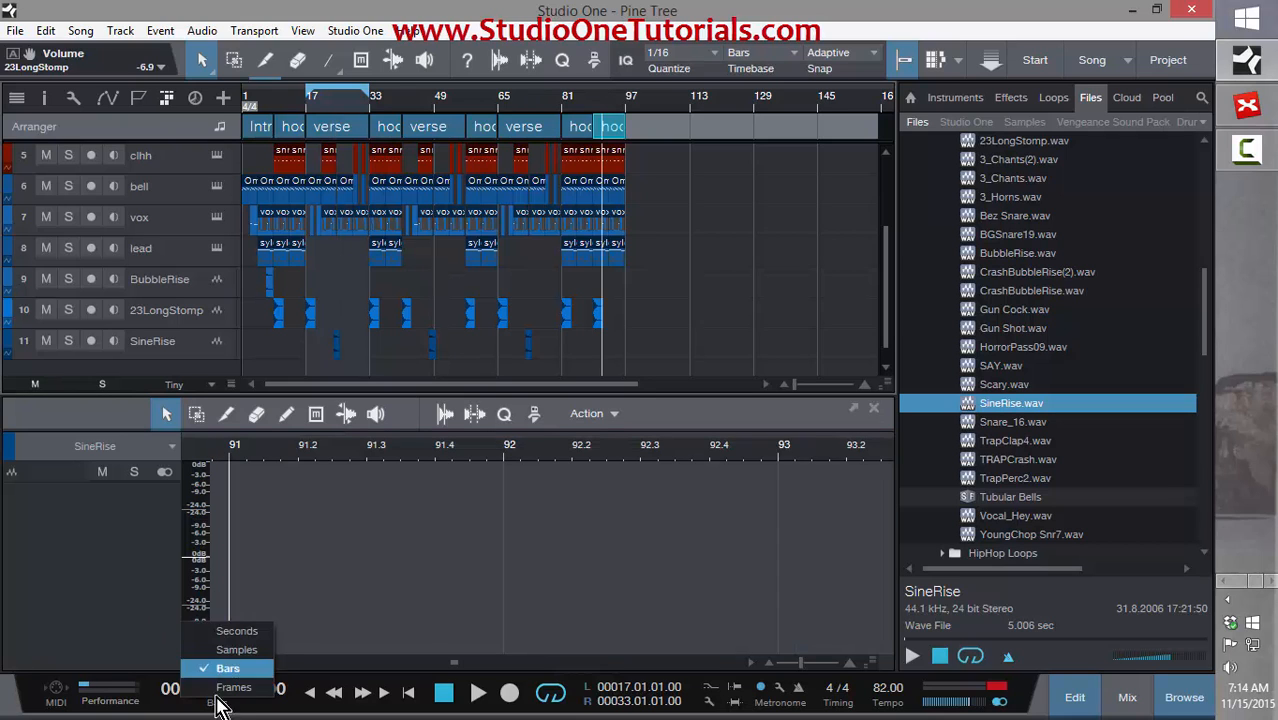
{"action": "left_click", "coordinate": [230, 630]}
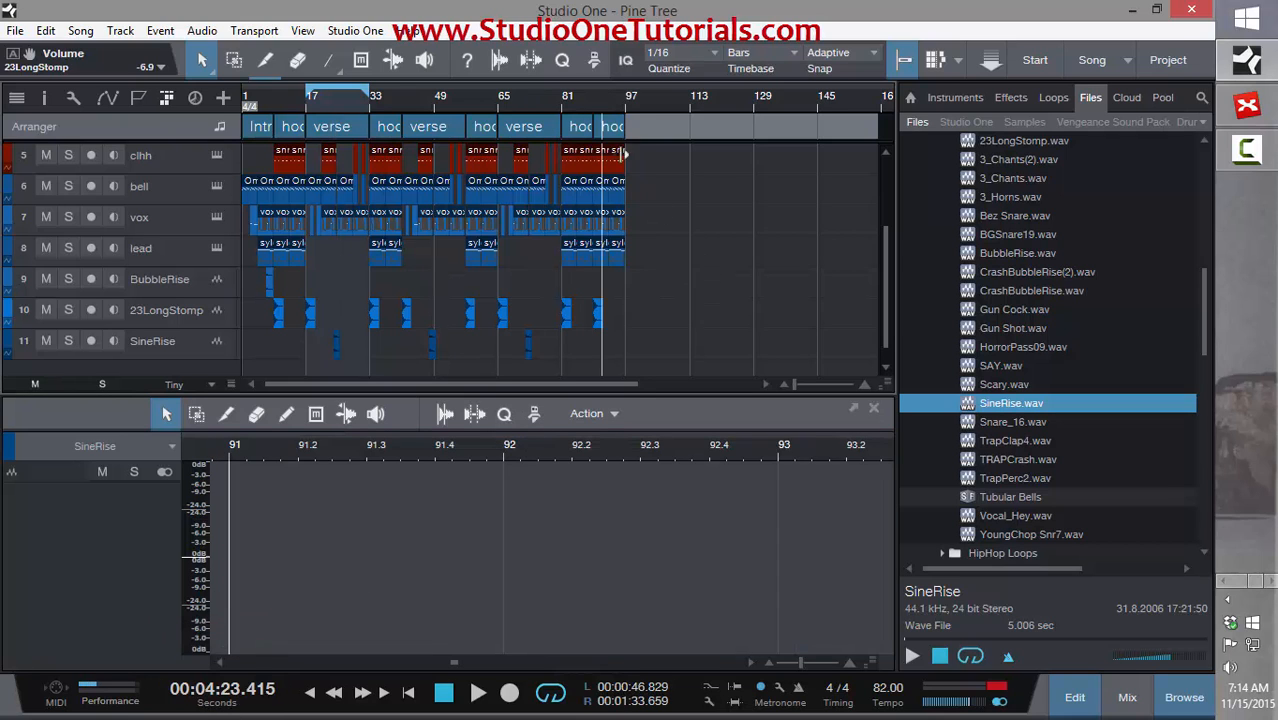
- Delete the last hook section and its events on the lower tracks, and place the playhead in the remaining final hook
{"action": "right_click", "coordinate": [620, 130]}
{"action": "left_click", "coordinate": [666, 113]}
{"action": "key", "text": "Delete"}
{"action": "left_click_drag", "start_coordinate": [720, 364], "coordinate": [598, 158]}
{"action": "key", "text": "Delete"}
{"action": "left_click", "coordinate": [584, 101]}
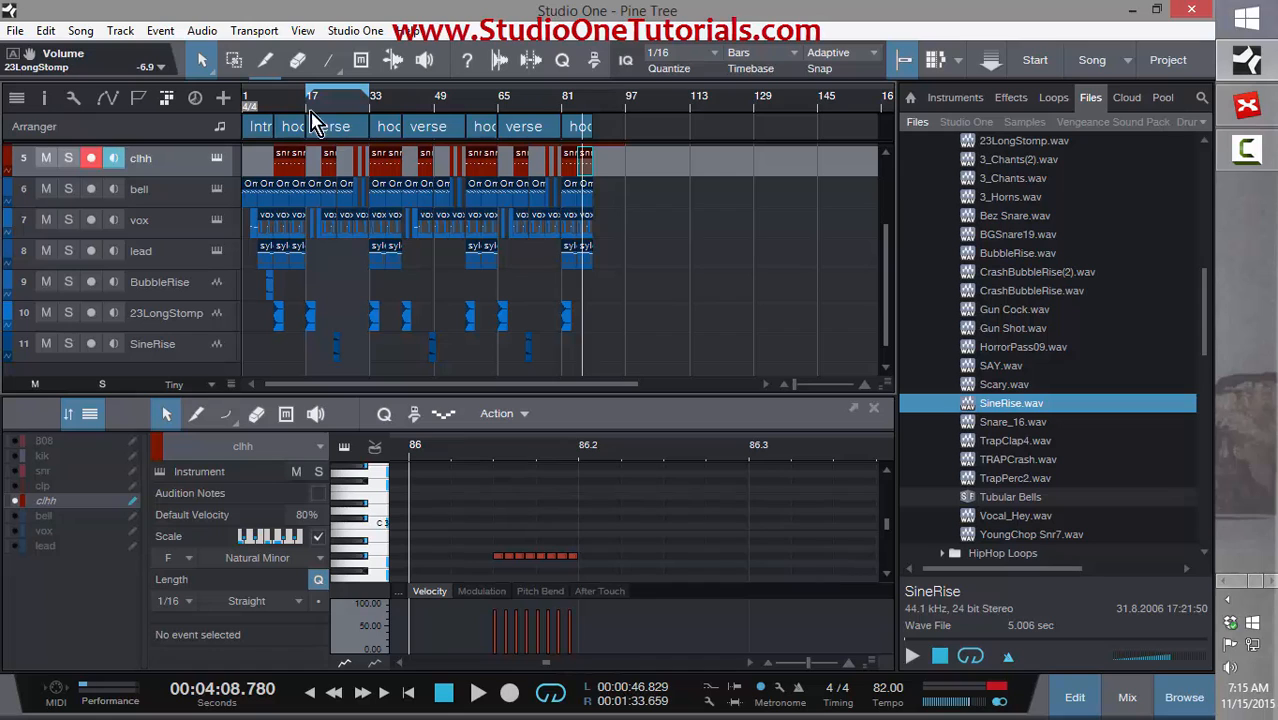
- Extend the loop range from the song start to 00:04:14.634 and delete the leftover events after the final hook on the upper tracks
{"action": "left_click_drag", "start_coordinate": [307, 92], "coordinate": [244, 92]}
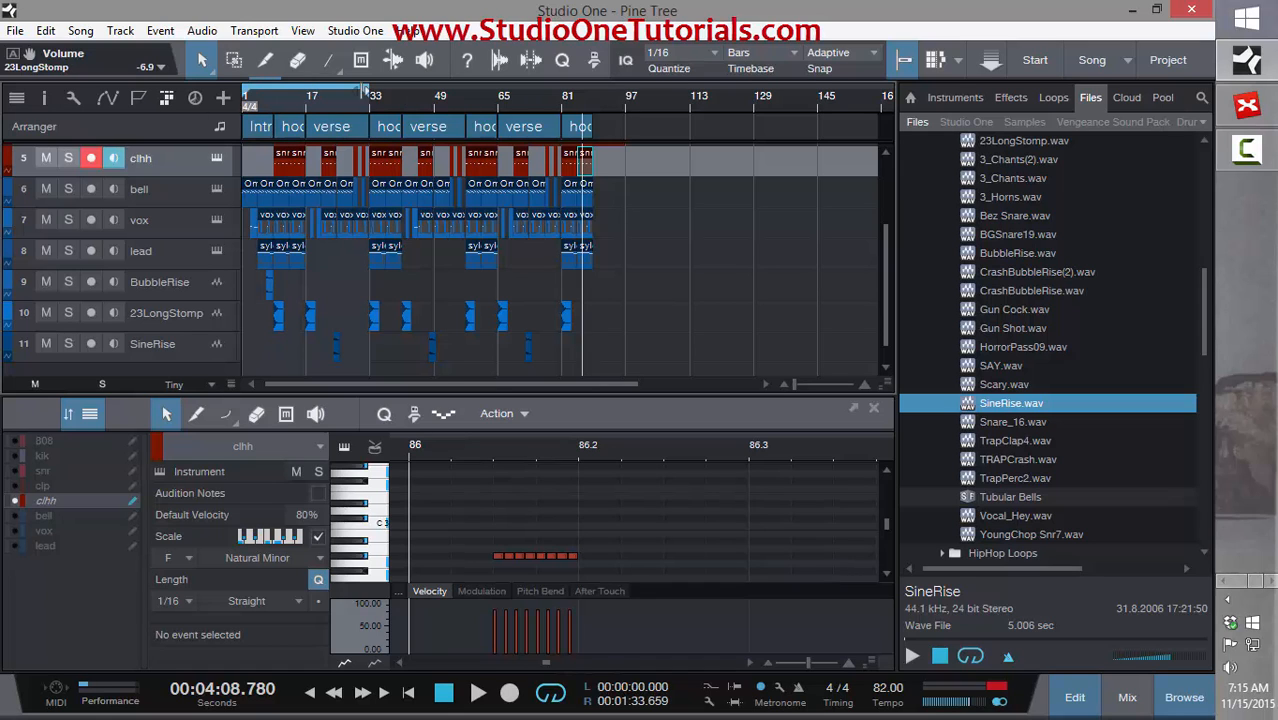
{"action": "left_click_drag", "start_coordinate": [364, 93], "coordinate": [618, 96]}
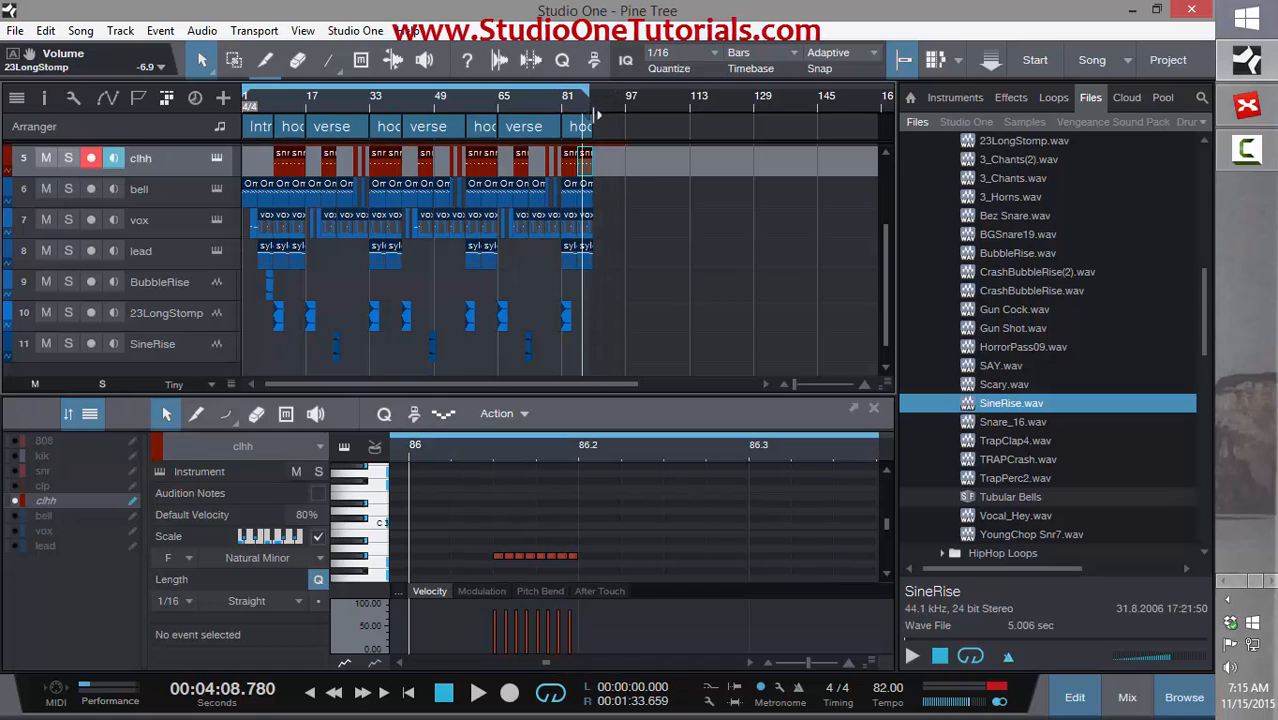
{"action": "scroll", "coordinate": [551, 205], "scroll_direction": "up", "scroll_amount": 4}
{"action": "left_click_drag", "start_coordinate": [668, 298], "coordinate": [596, 160]}
{"action": "key", "text": "Delete"}
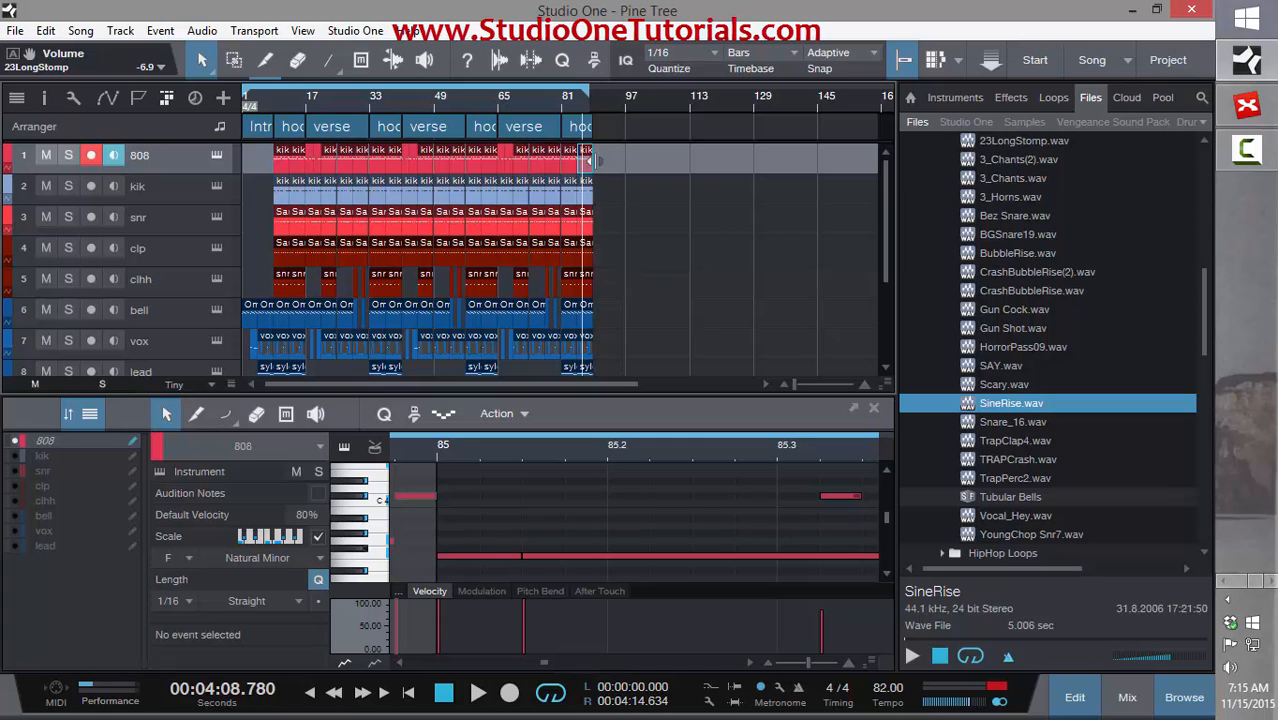
- Review the lower tracks of the arrangement and increase the height of the vox track
{"action": "scroll", "coordinate": [628, 320], "scroll_direction": "down", "scroll_amount": 3}
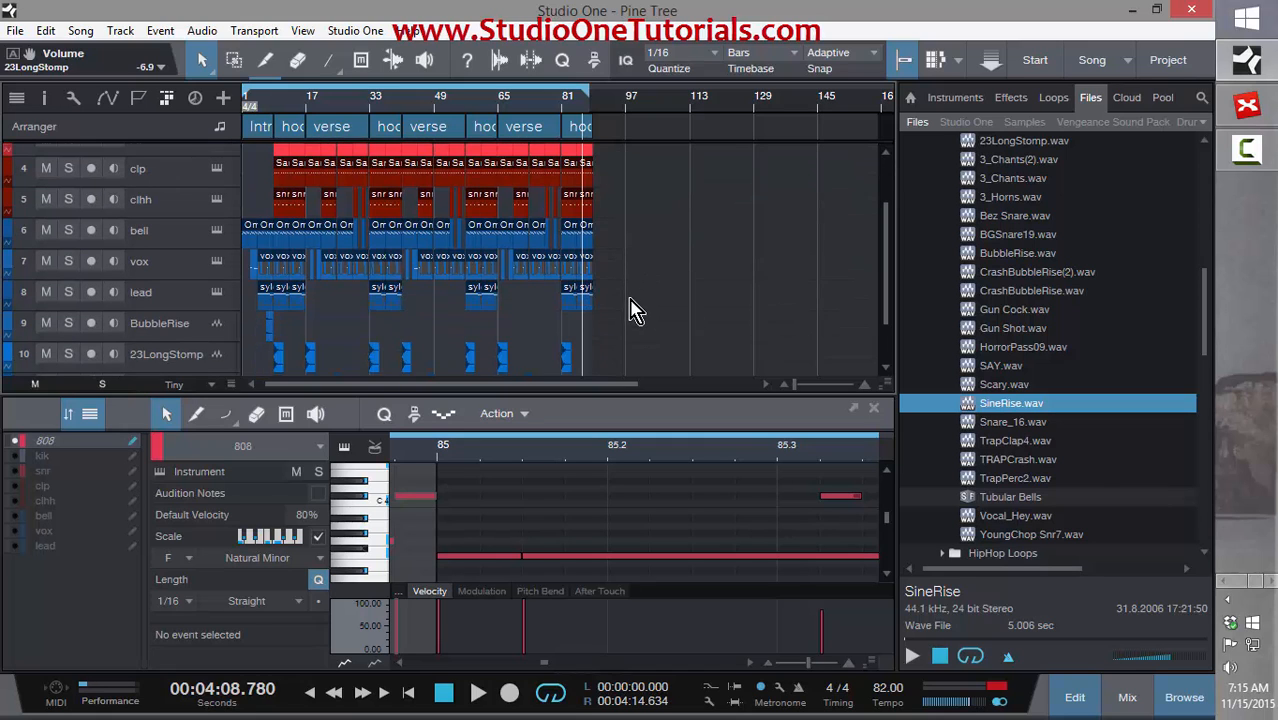
{"action": "scroll", "coordinate": [632, 310], "scroll_direction": "down", "scroll_amount": 1}
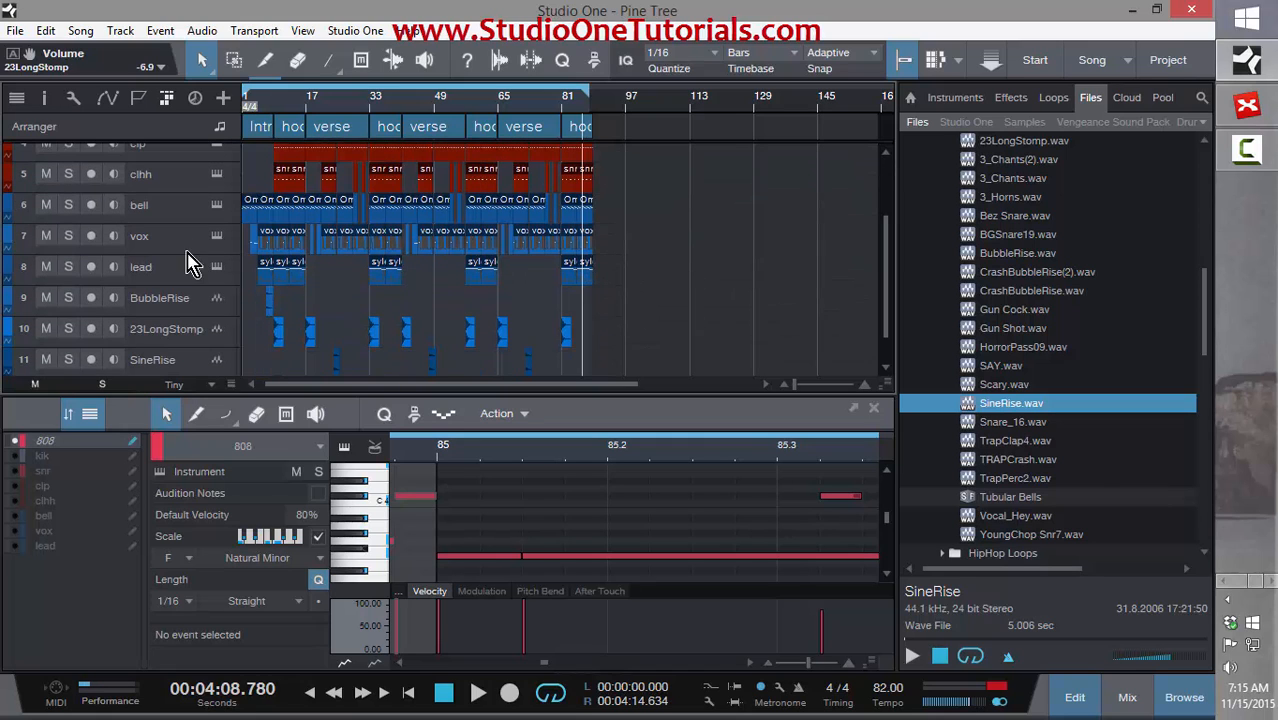
{"action": "left_click_drag", "start_coordinate": [192, 251], "coordinate": [193, 284]}
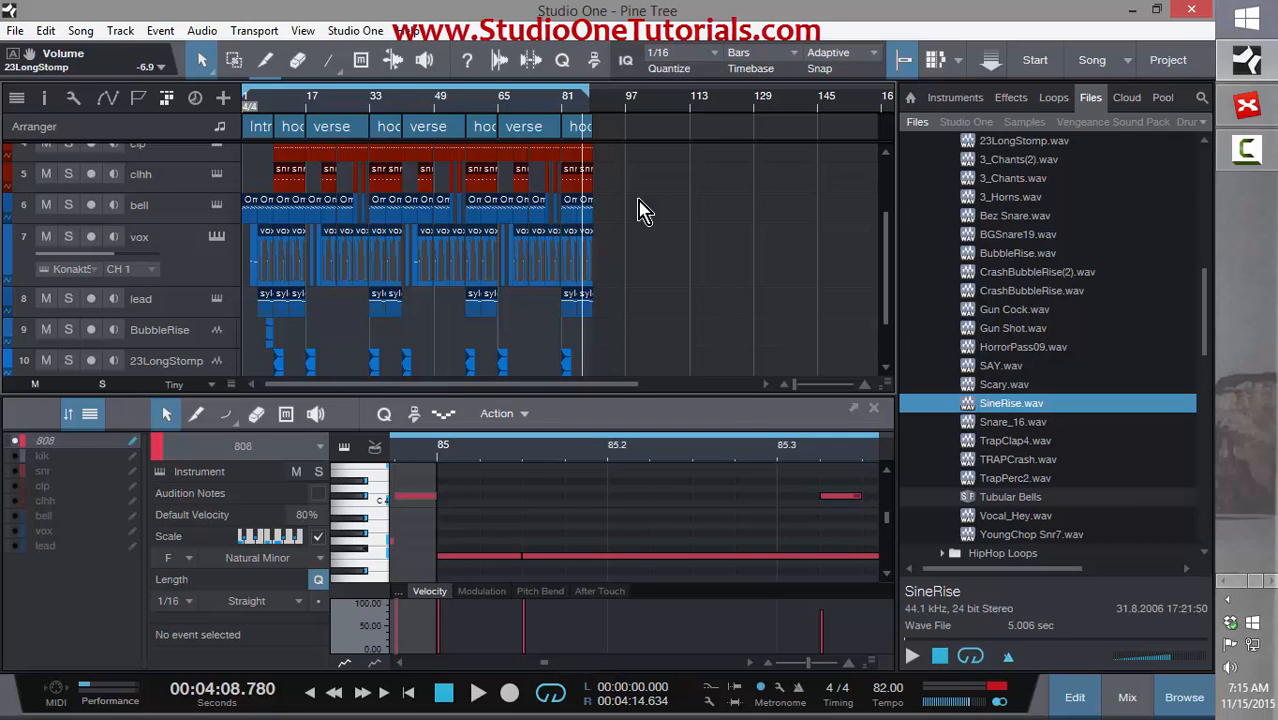
{"action": "scroll", "coordinate": [345, 210], "scroll_direction": "up", "scroll_amount": 3}
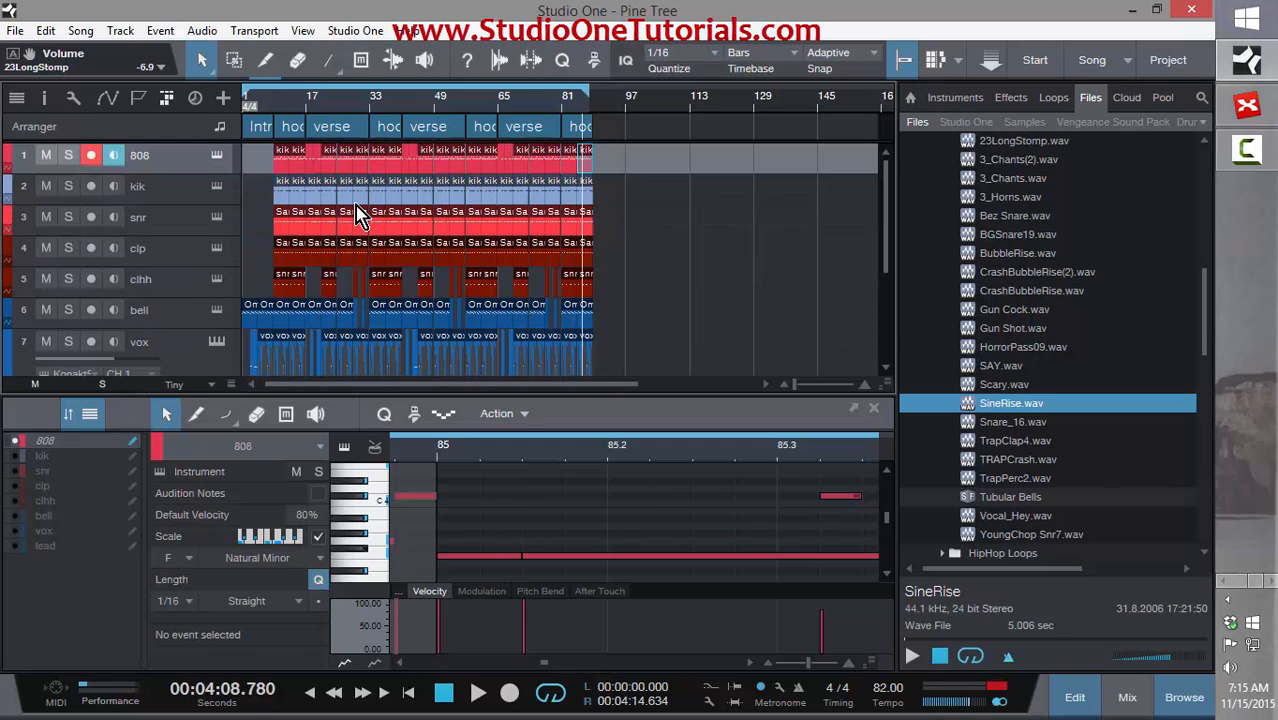
- Focus the arrangement on the hook starting at bar 33 and hide the file browser
{"action": "left_click_drag", "start_coordinate": [348, 112], "coordinate": [343, 205]}
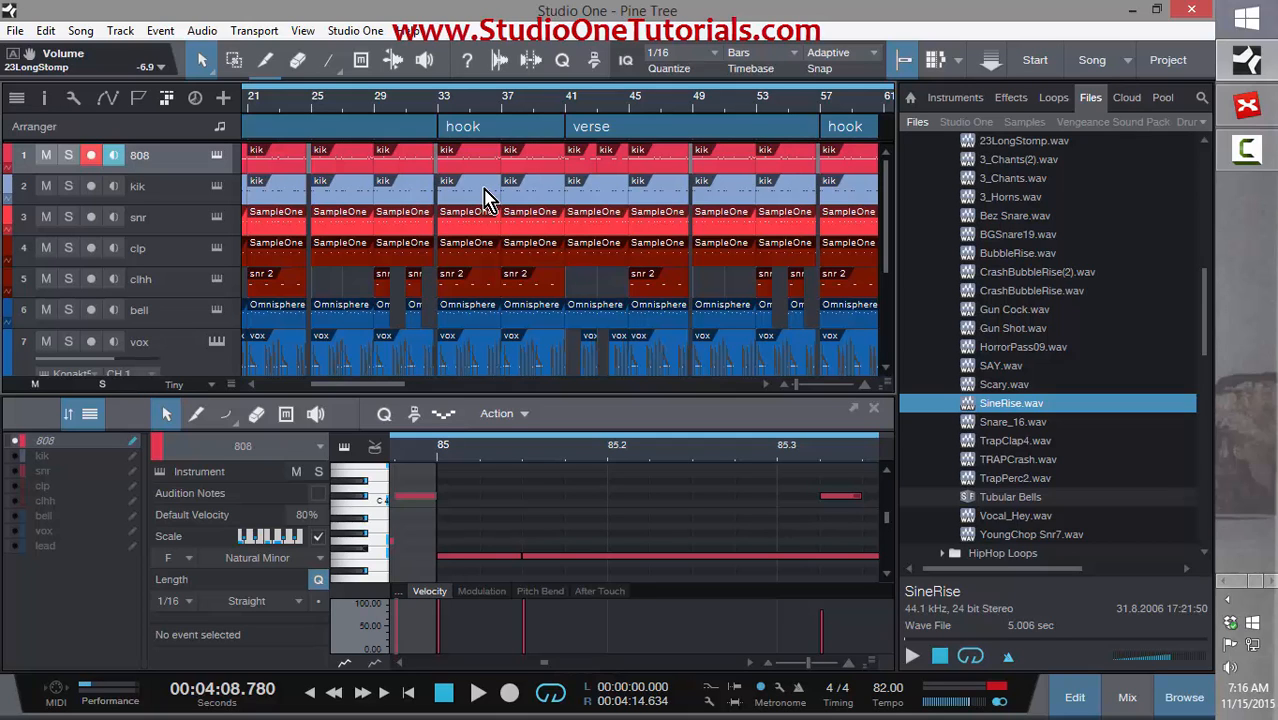
{"action": "left_click_drag", "start_coordinate": [437, 107], "coordinate": [484, 125]}
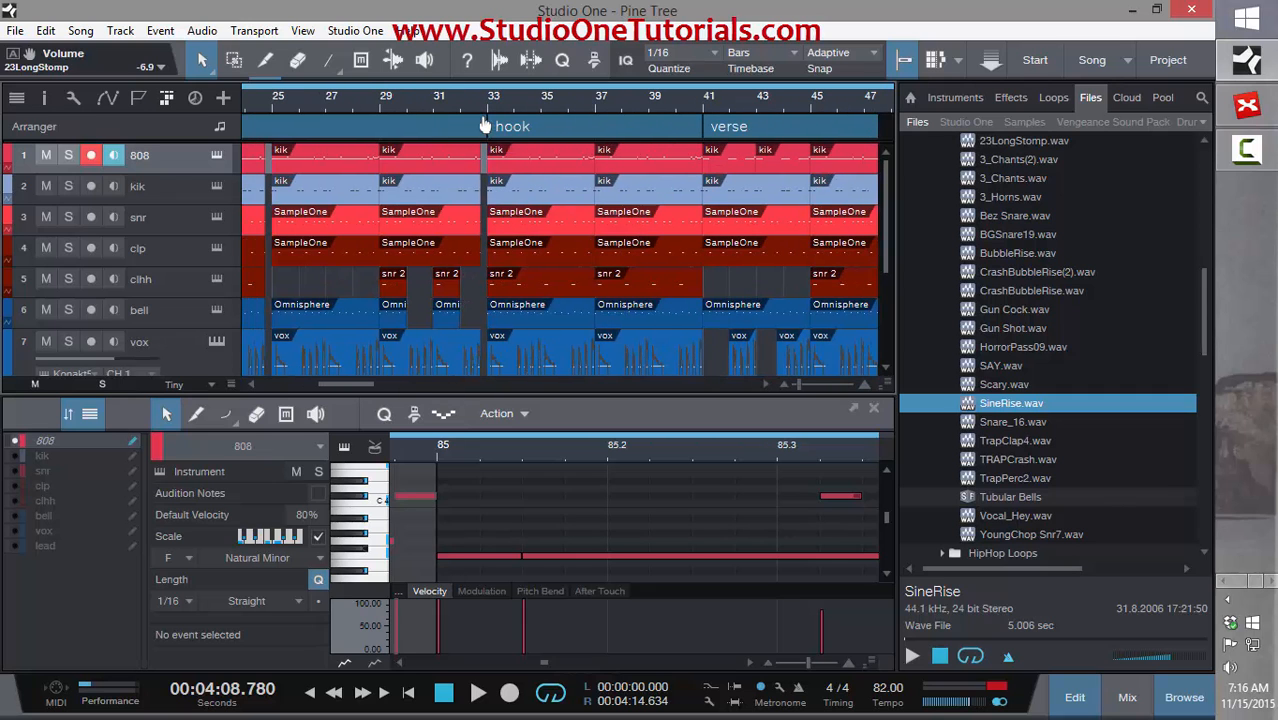
{"action": "key", "text": "F5"}
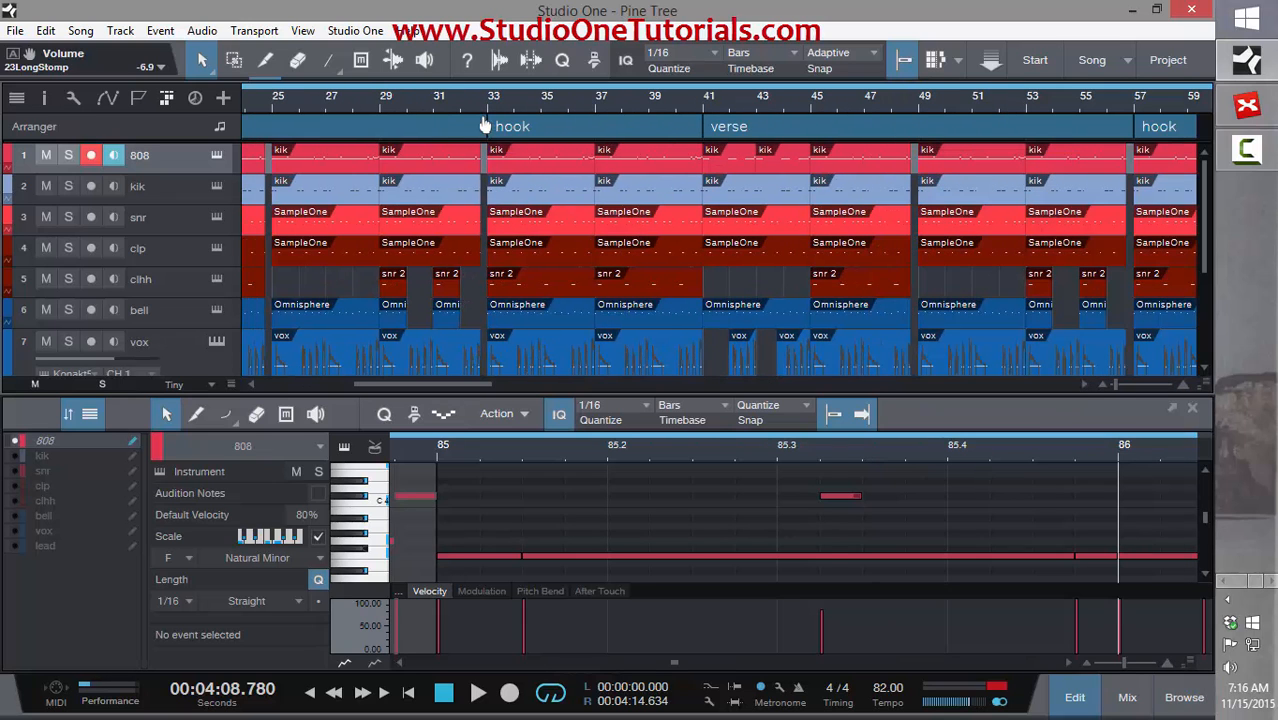